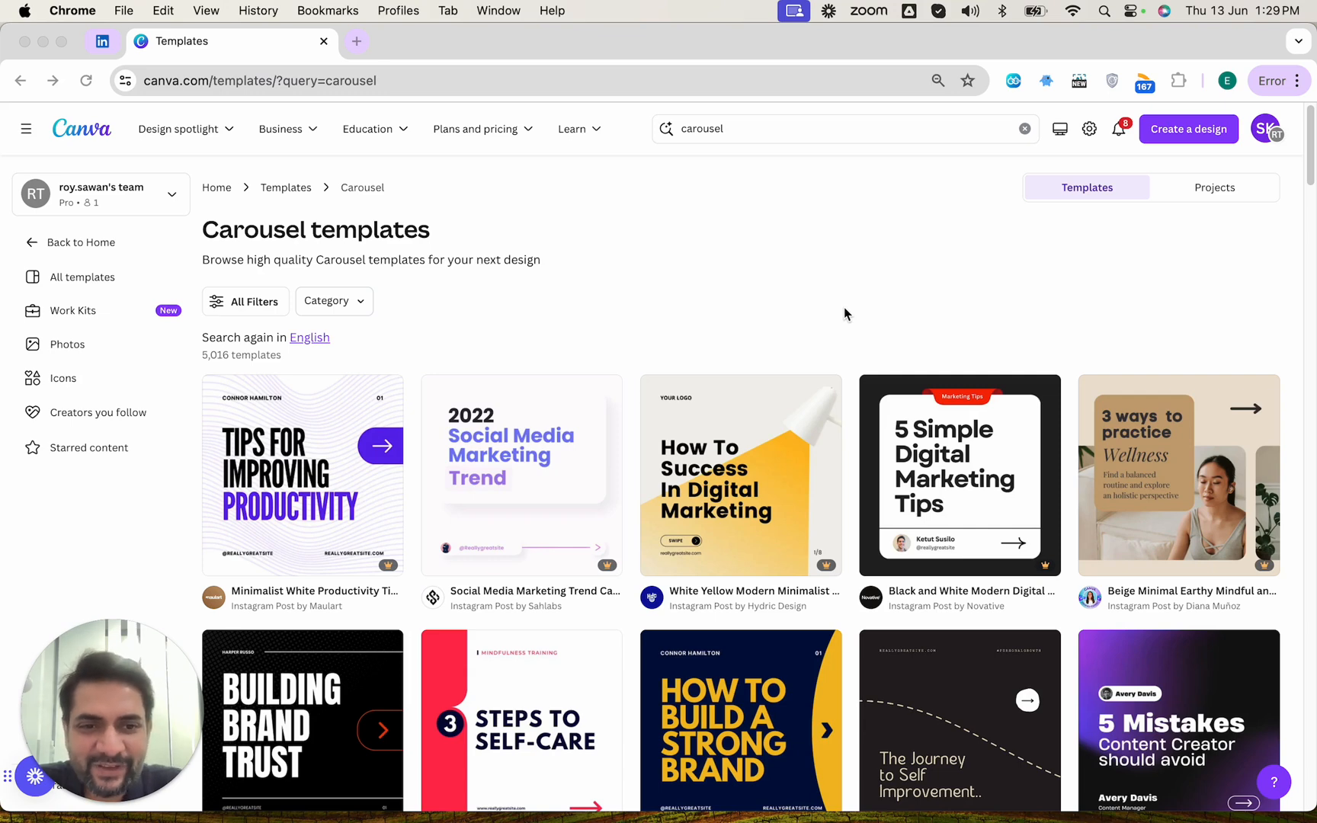
# - Find the Black Step by Step Instagram Carousel Template among the carousel results and open it for customizing
pyautogui.scroll(-5, 845, 309)
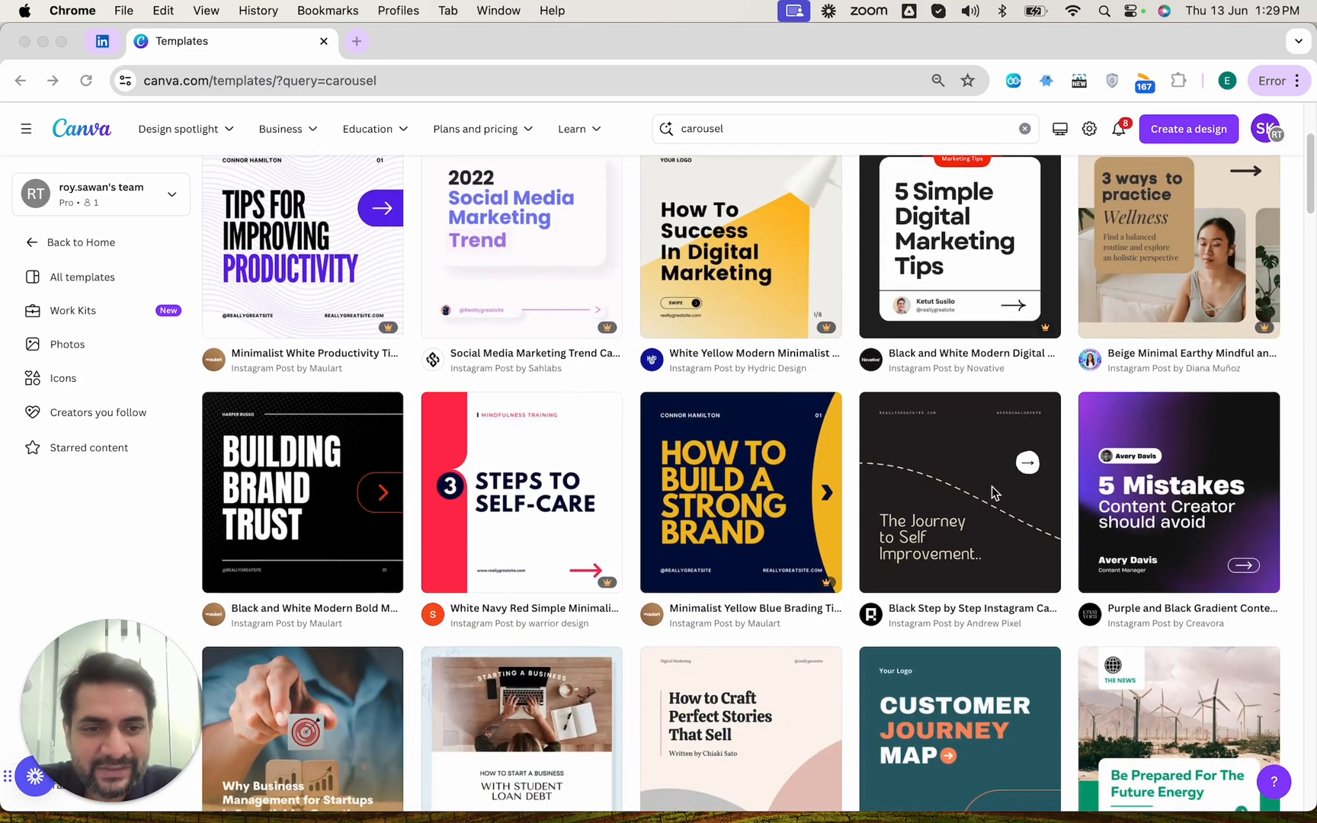
pyautogui.keyDown('super'); pyautogui.click(945, 486); pyautogui.keyUp('super')
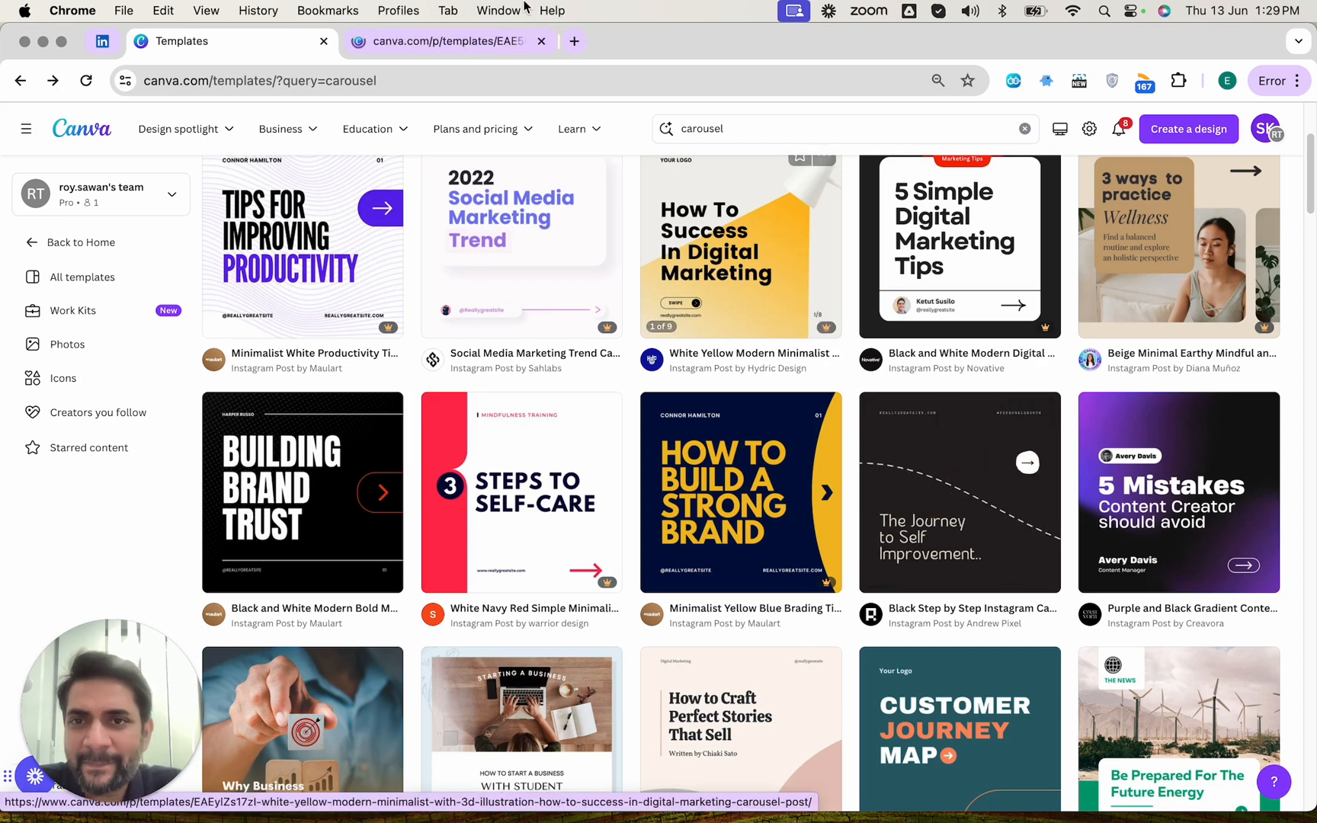
pyautogui.click(473, 40)
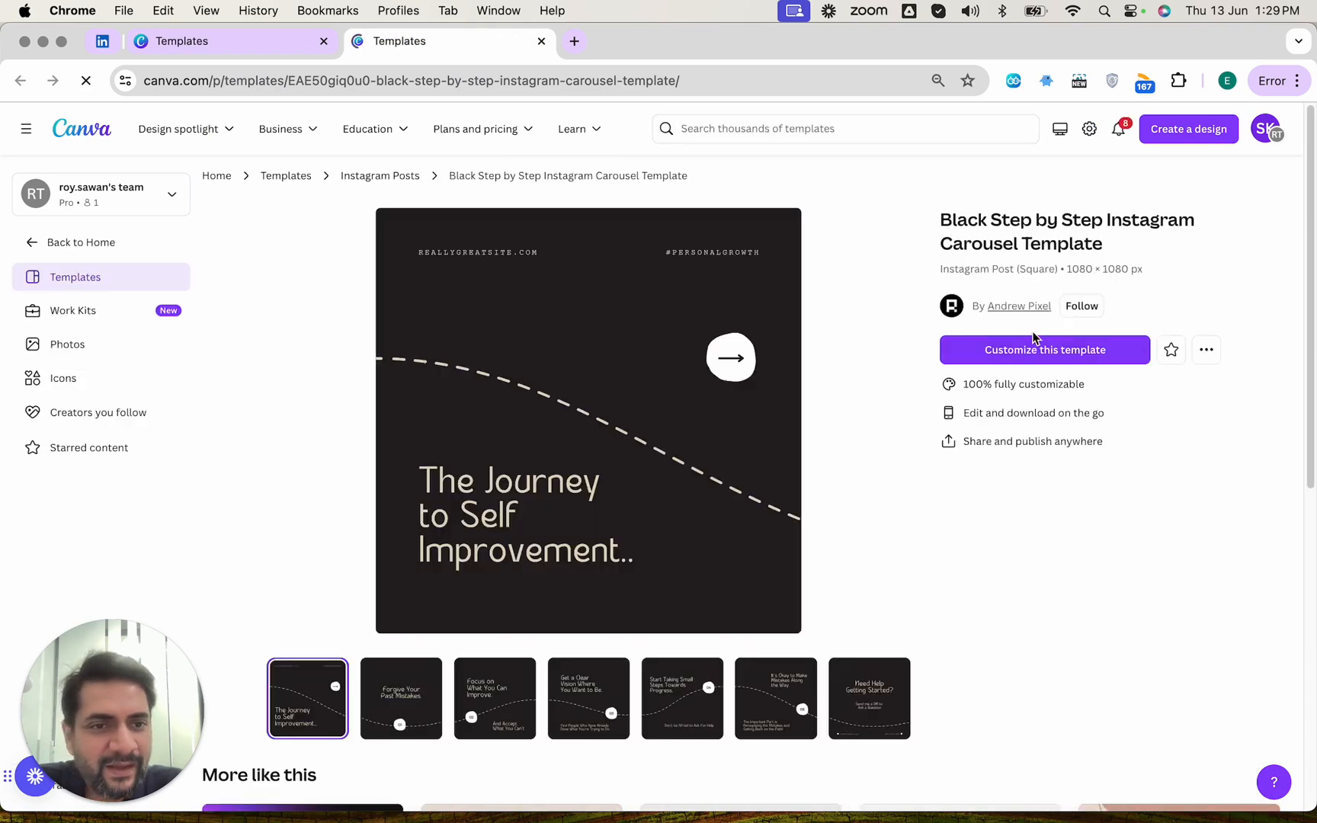
pyautogui.click(1025, 350)
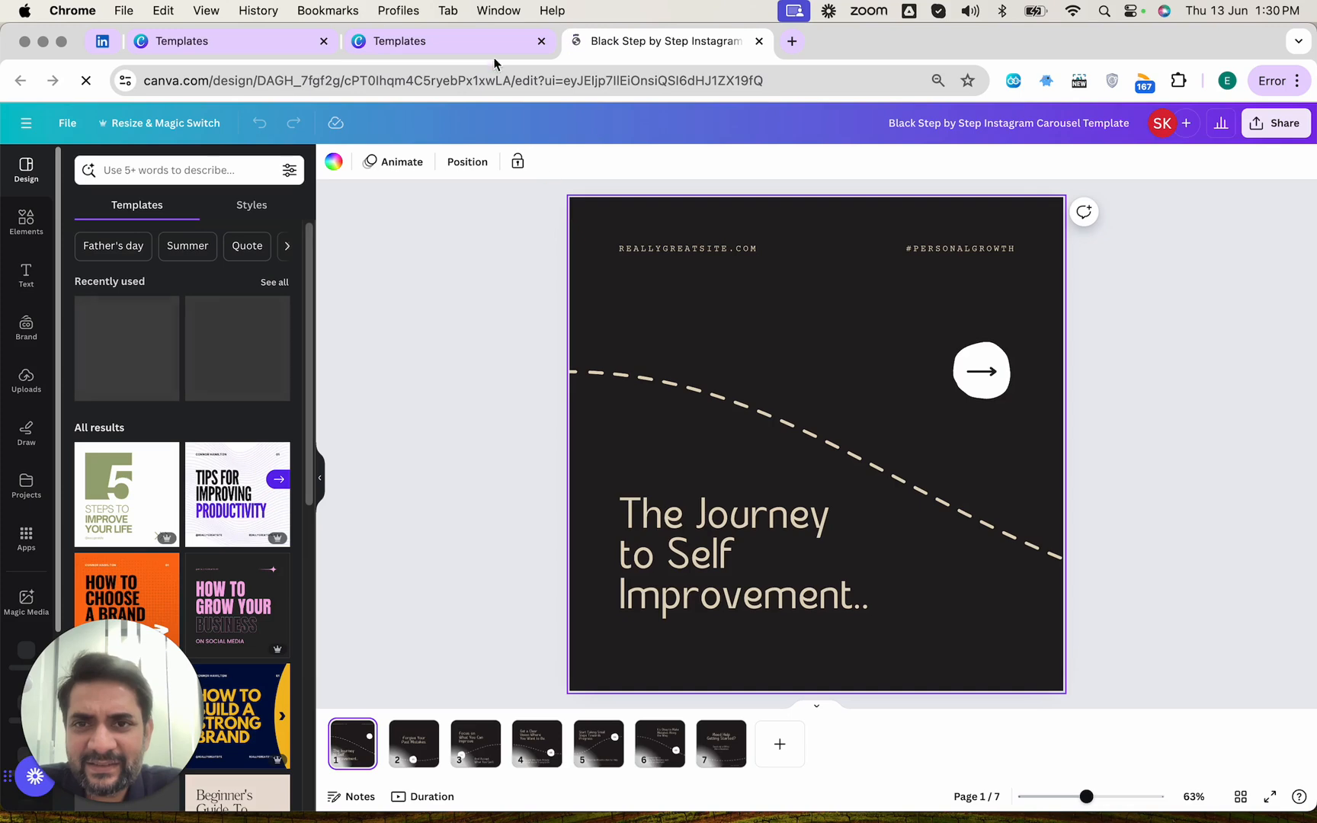
# - Return to the Black Step by Step template's preview page and look through its slides, ending on the cover
pyautogui.click(483, 40)
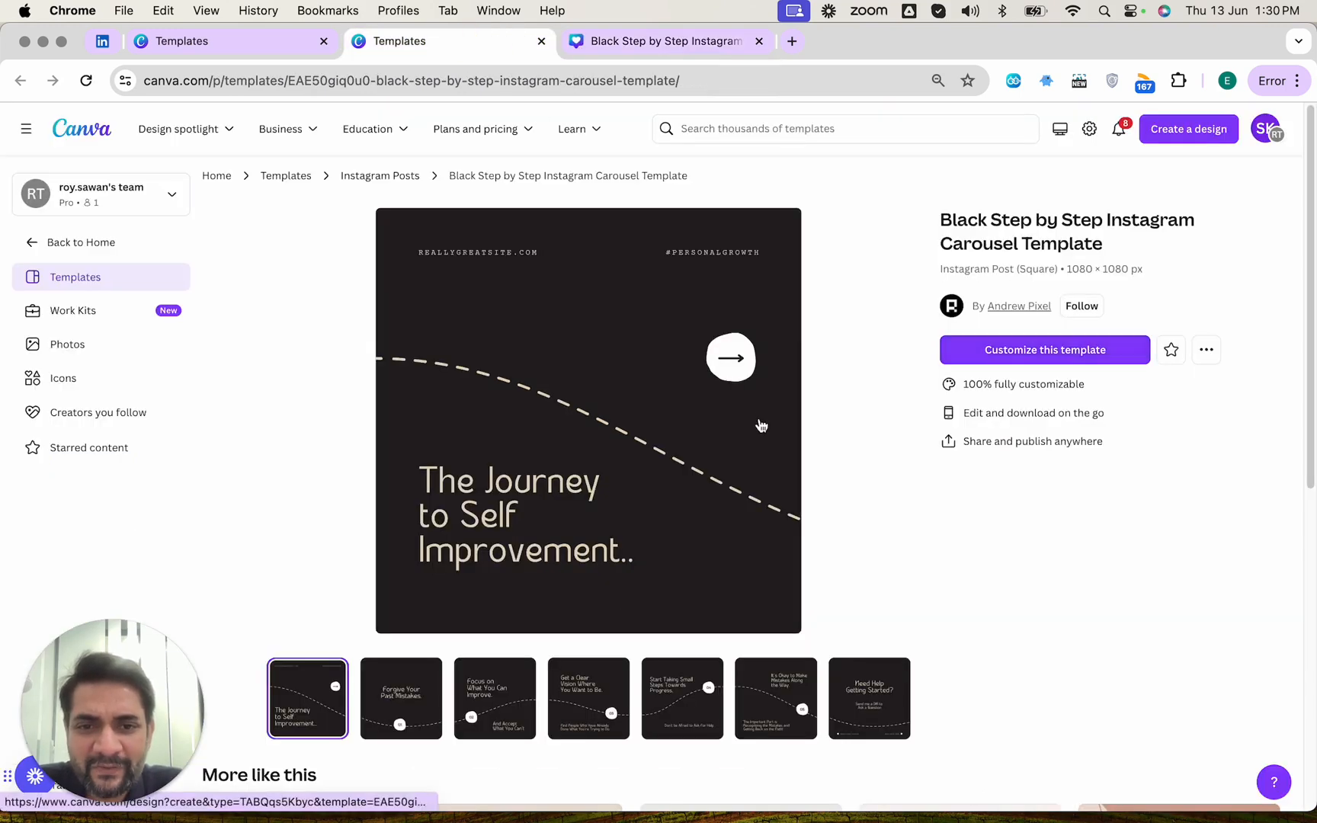
pyautogui.click(417, 697)
pyautogui.click(472, 697)
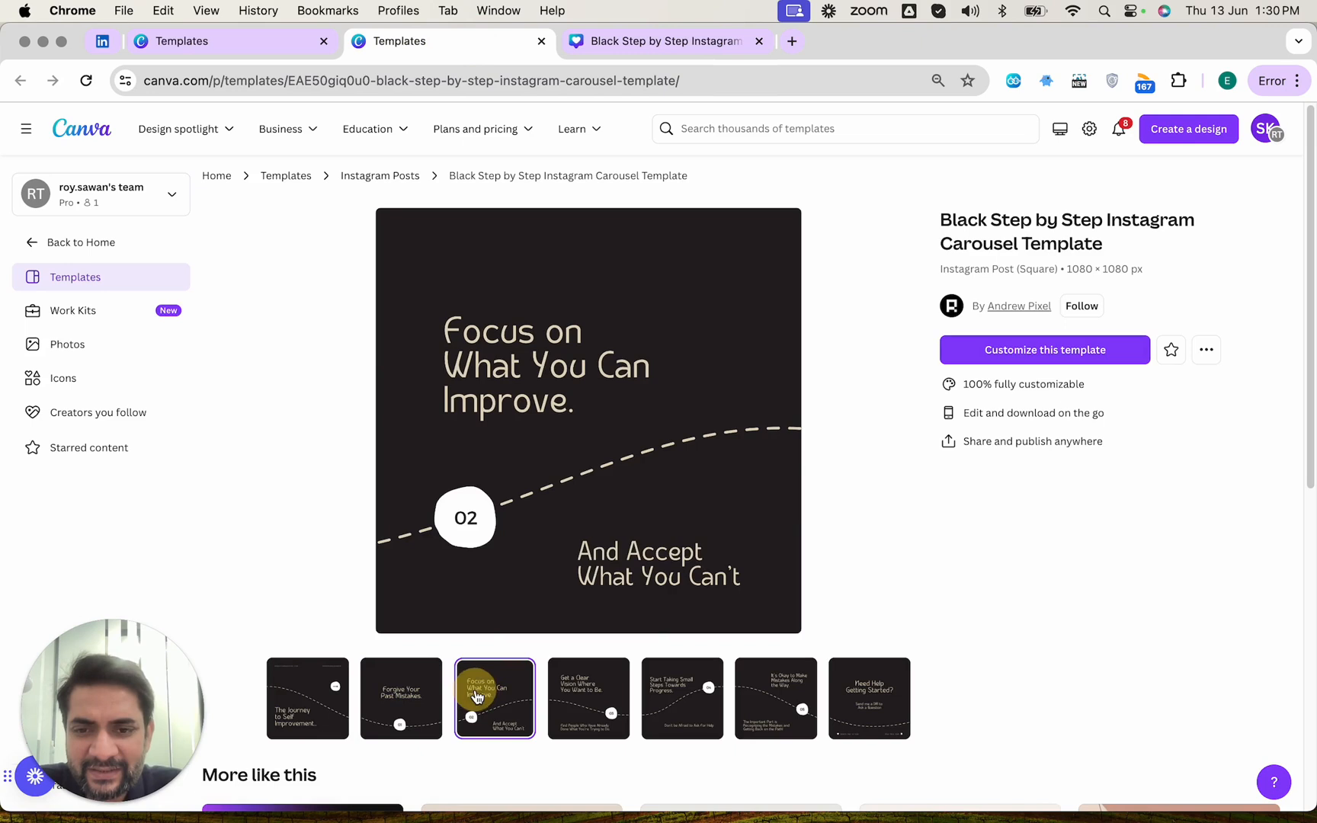
pyautogui.click(559, 695)
pyautogui.click(662, 699)
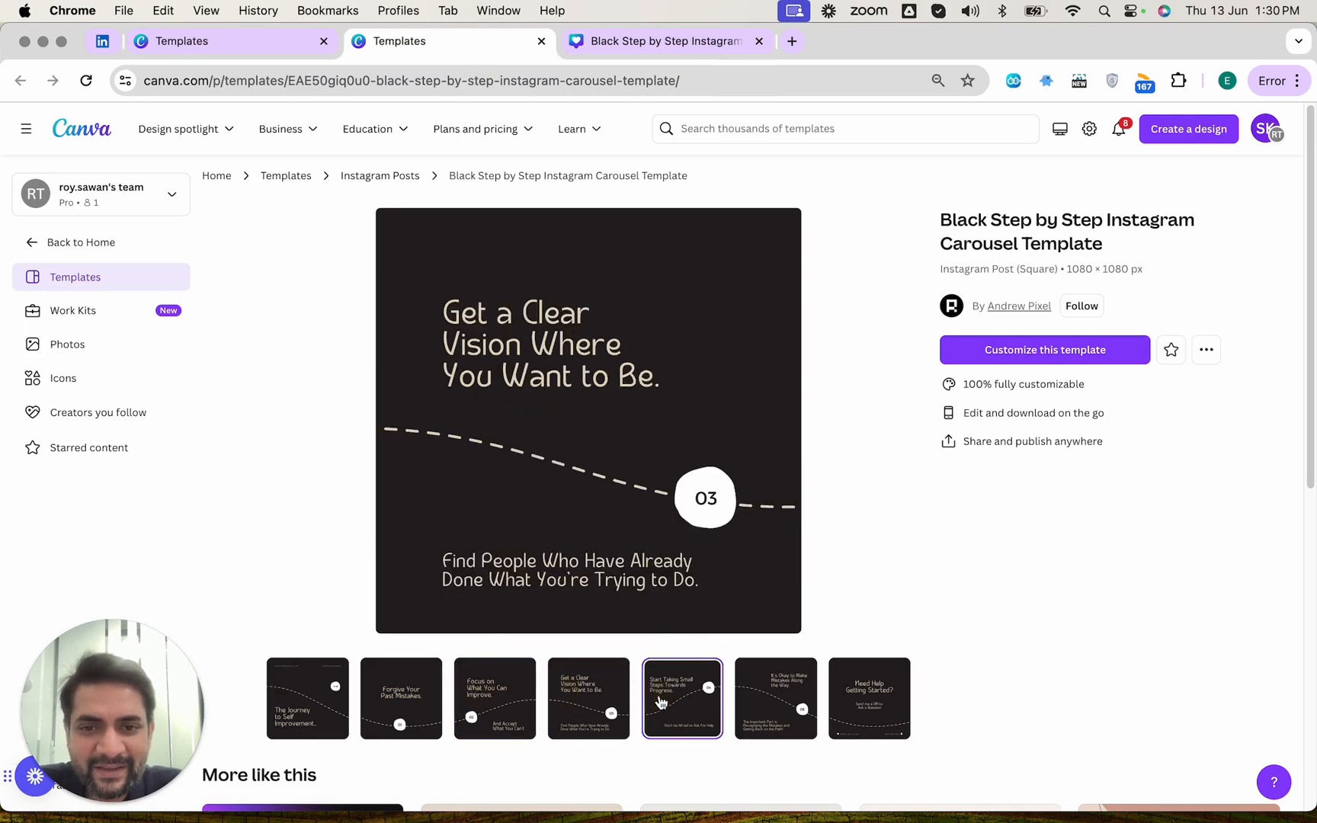
pyautogui.click(769, 709)
pyautogui.click(869, 704)
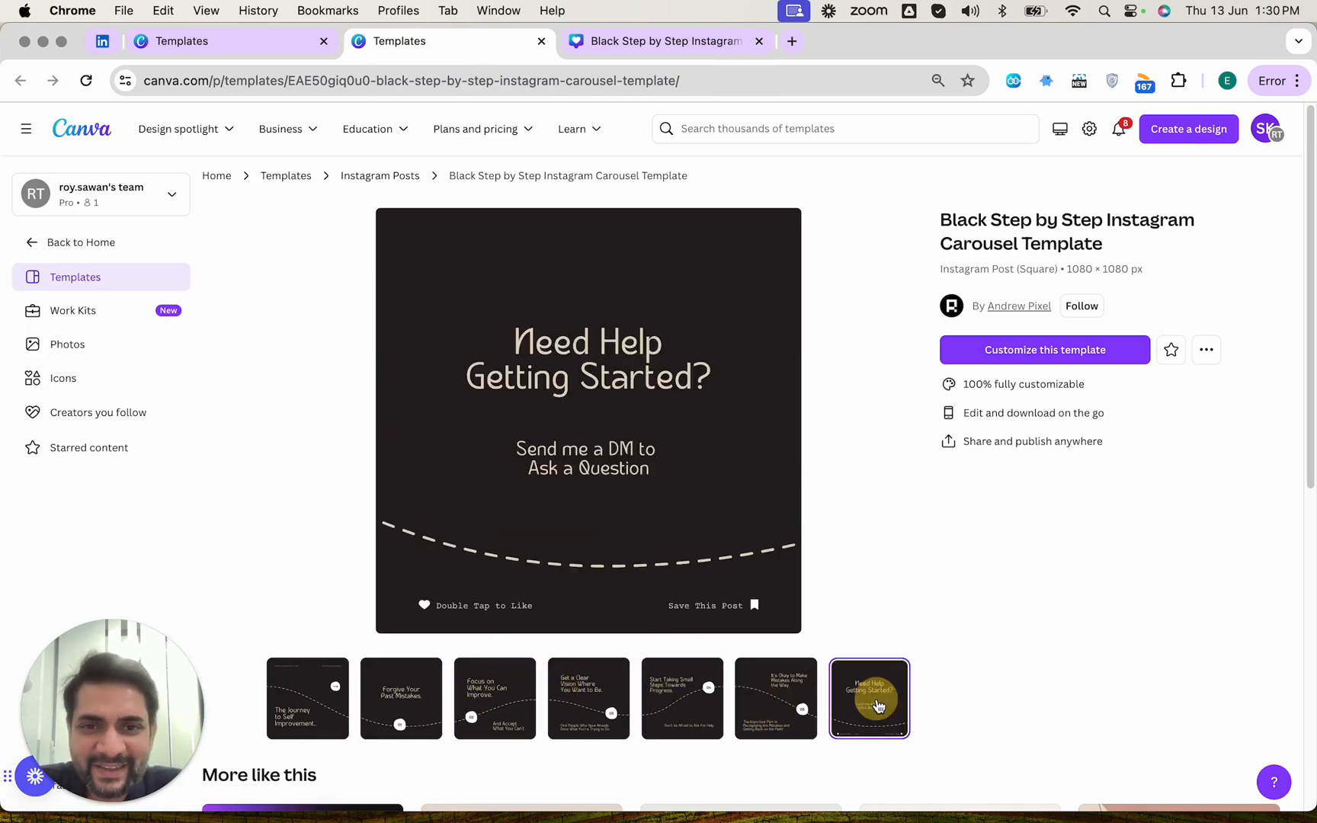
pyautogui.click(401, 698)
pyautogui.click(310, 700)
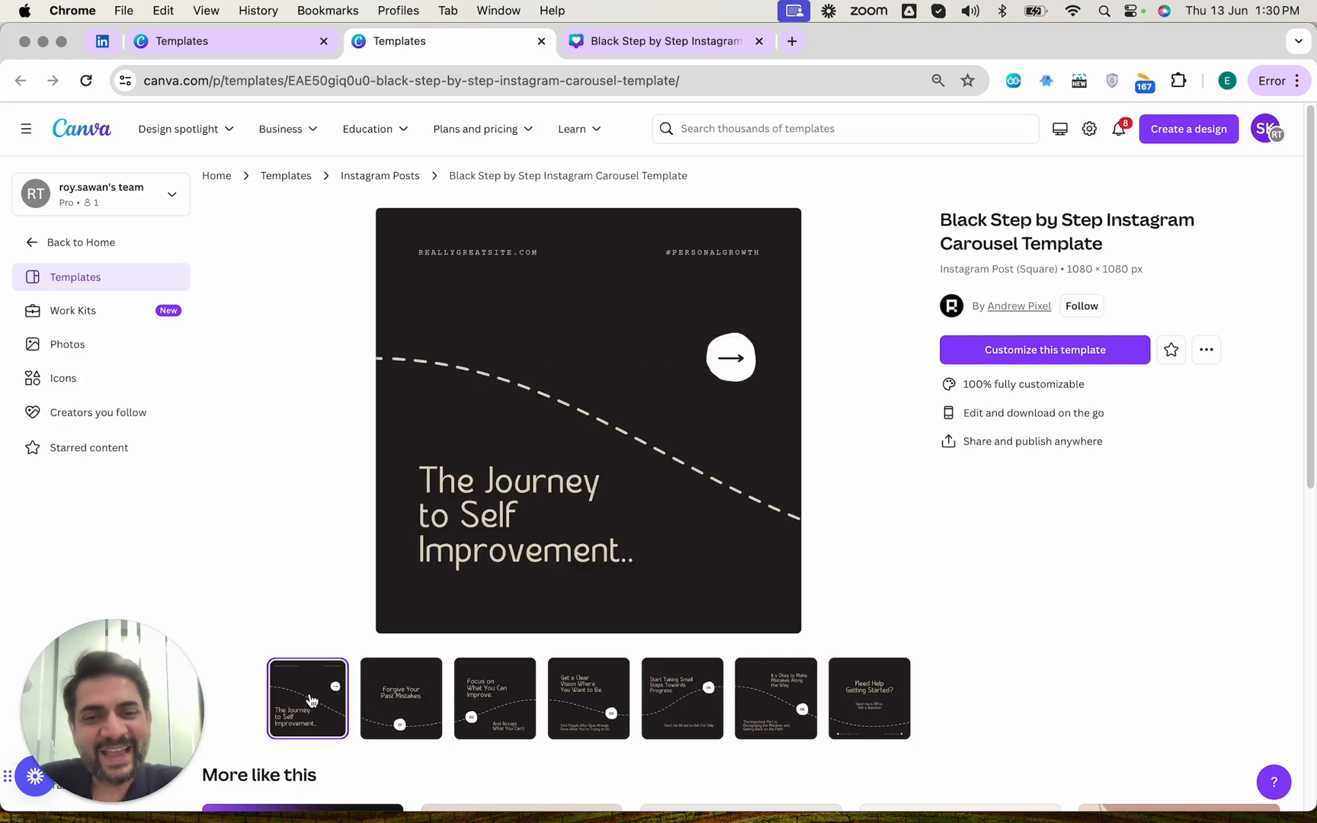
# - Browse more carousel templates, previewing the Colorful Simple Geometric Fitness Coach Tips and Orange Minimal Quote posts
pyautogui.click(259, 41)
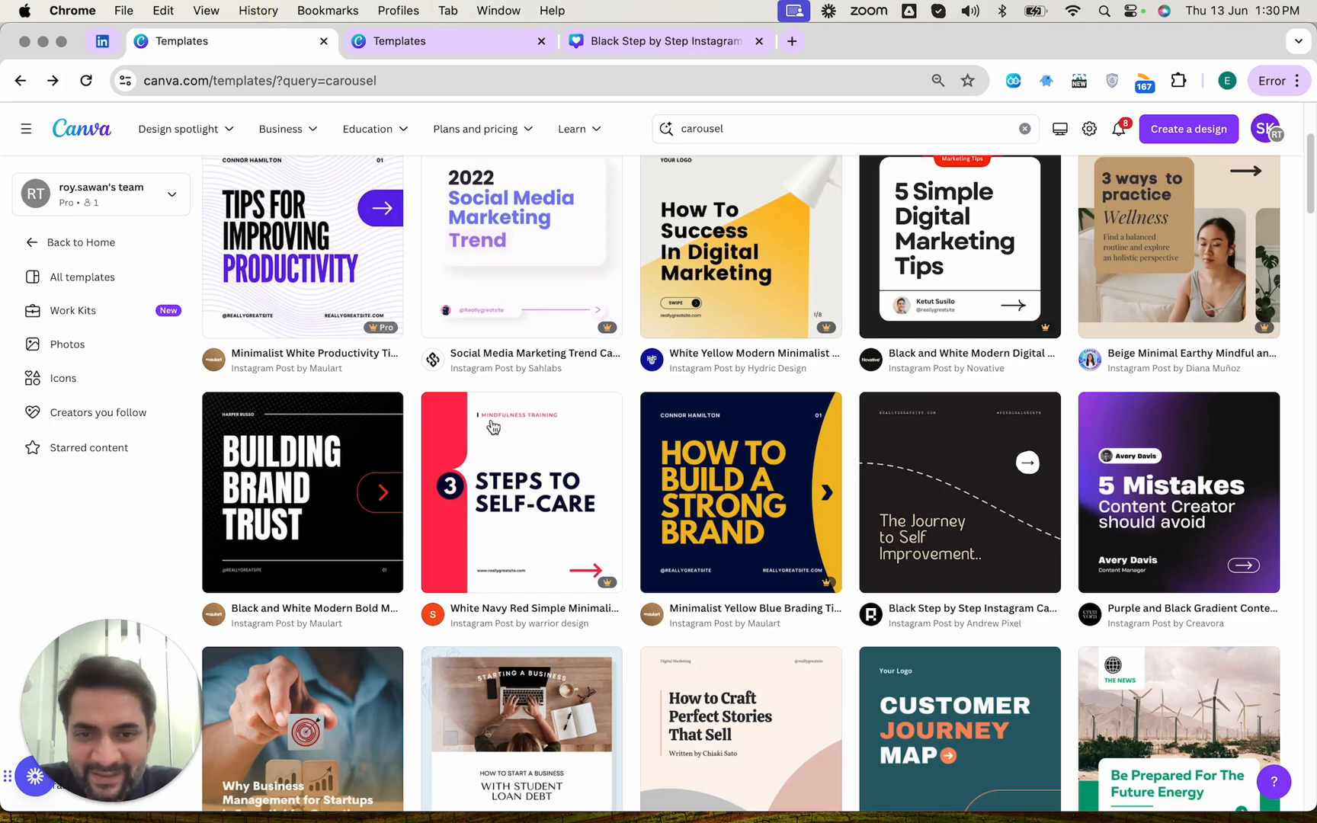
pyautogui.scroll(-8, 493, 427)
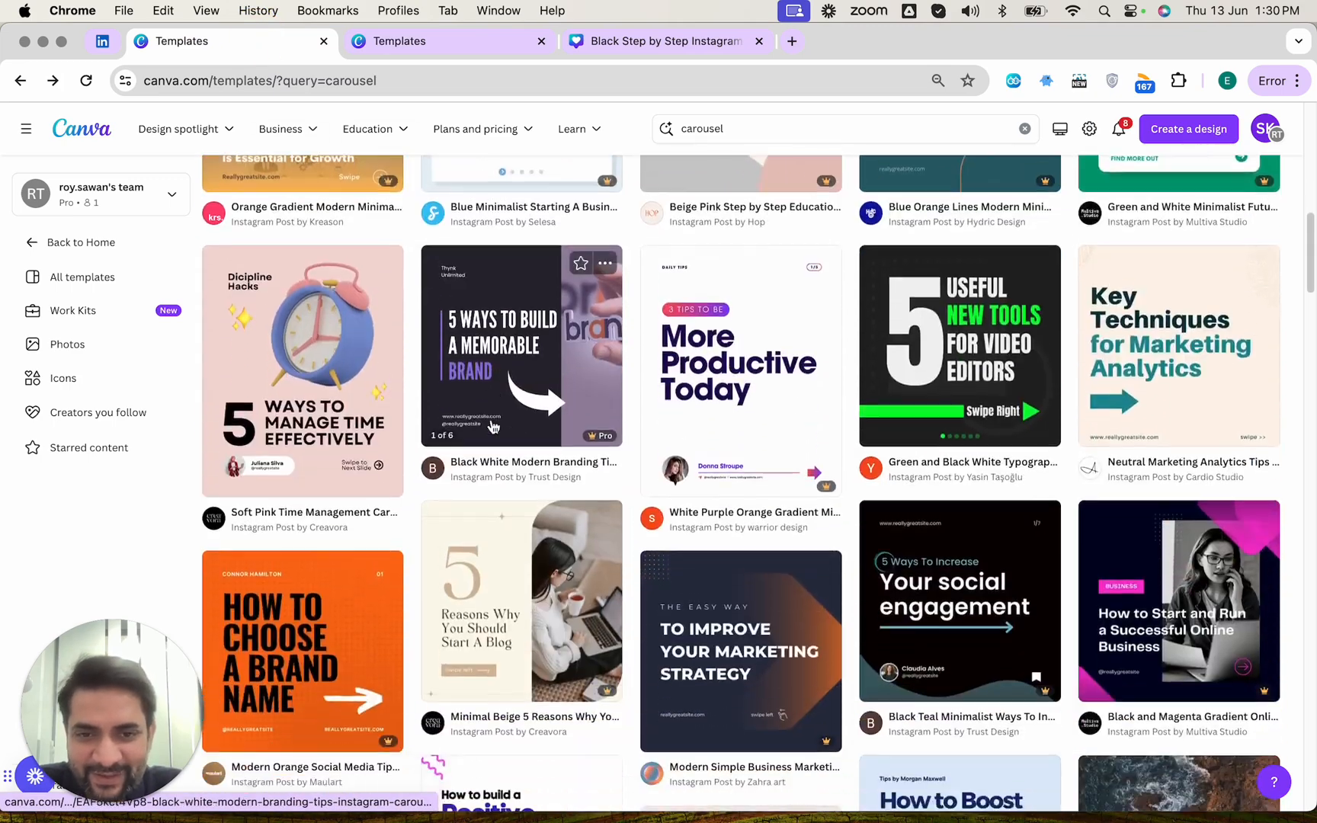
pyautogui.scroll(-5, 493, 427)
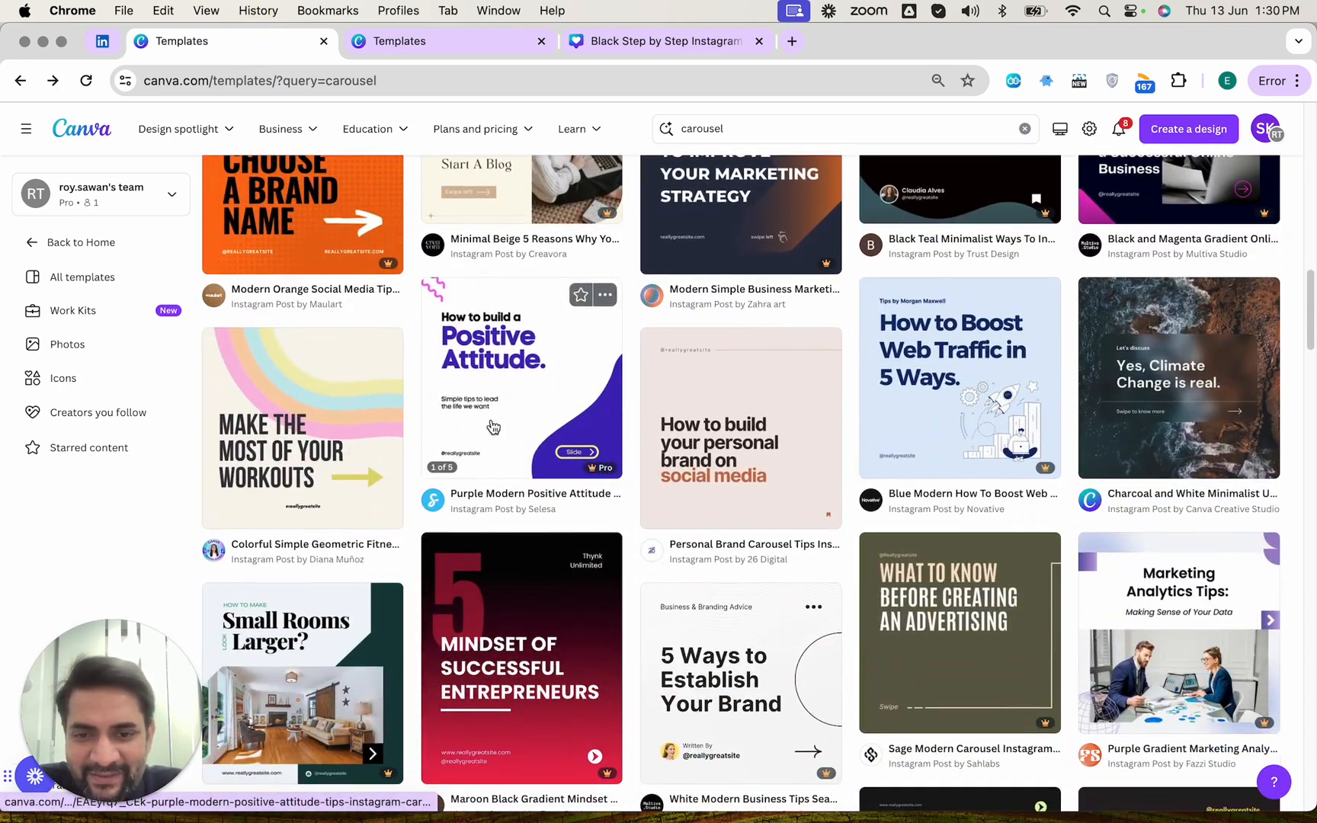
pyautogui.click(303, 418)
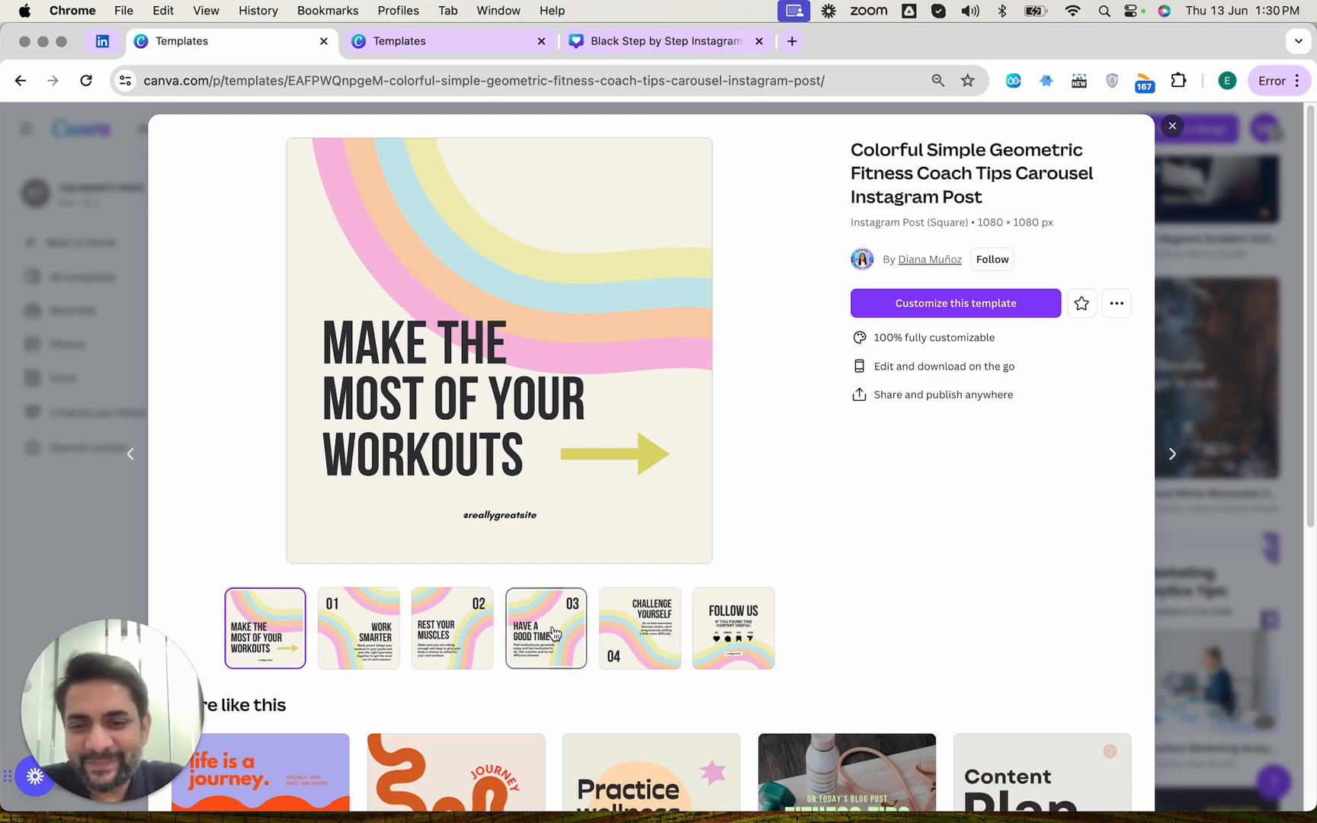
pyautogui.scroll(-5, 553, 632)
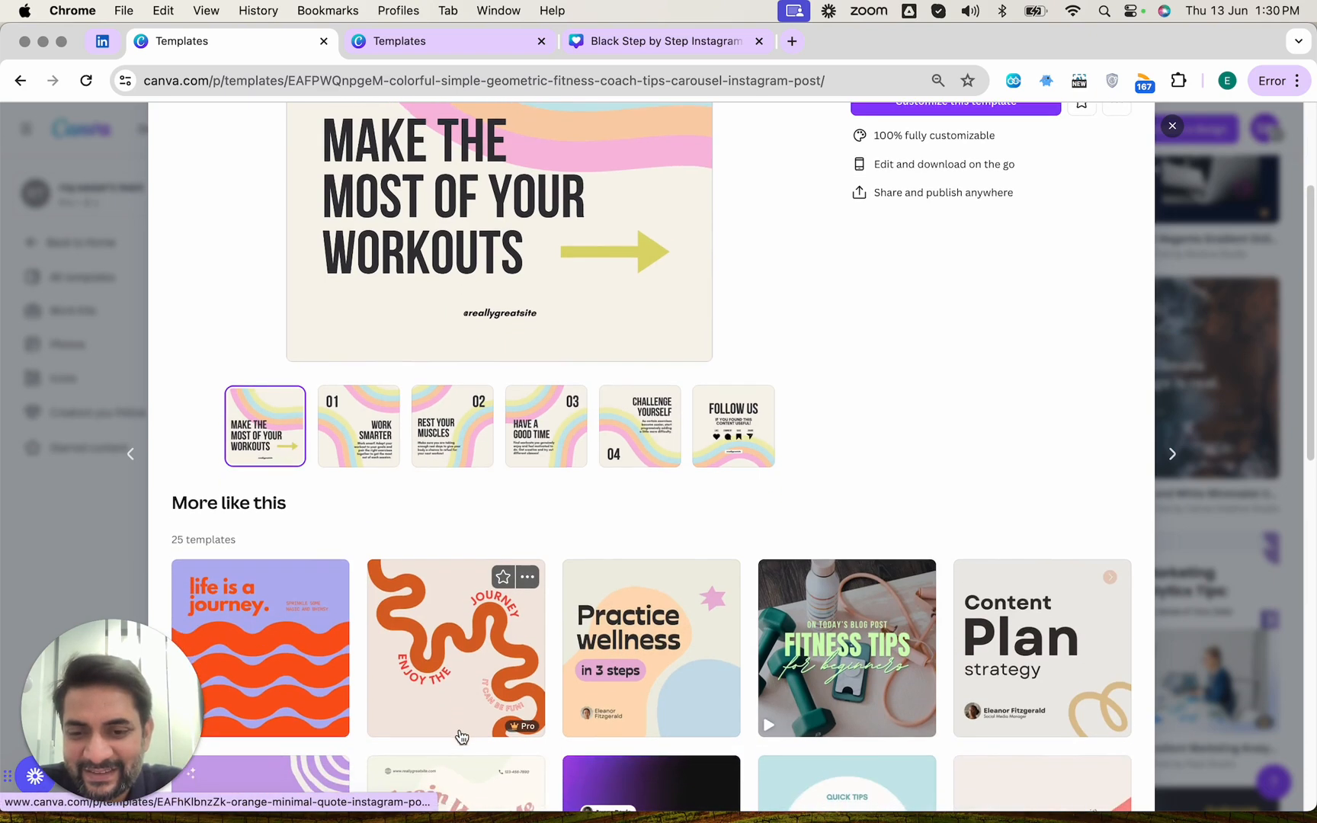
pyautogui.scroll(-3, 473, 507)
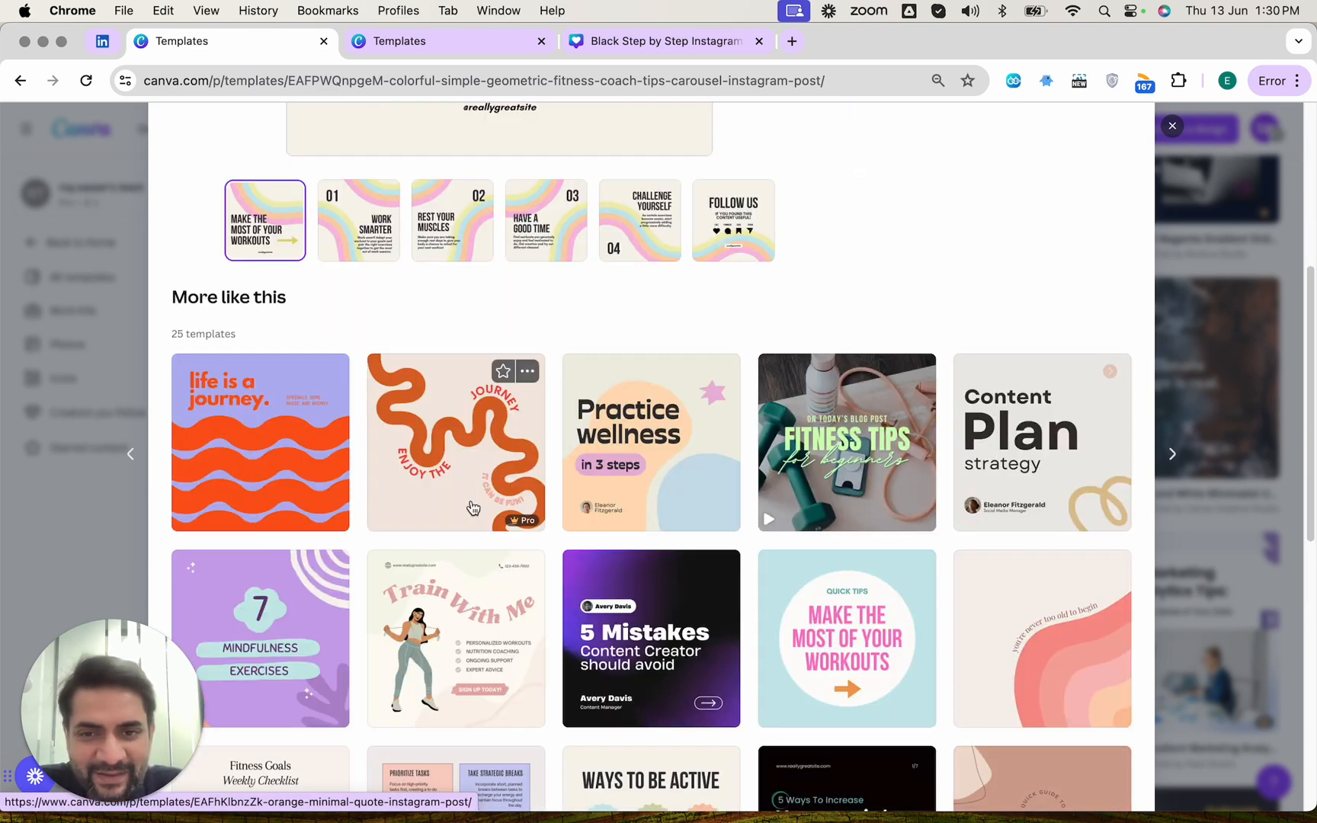
pyautogui.click(473, 508)
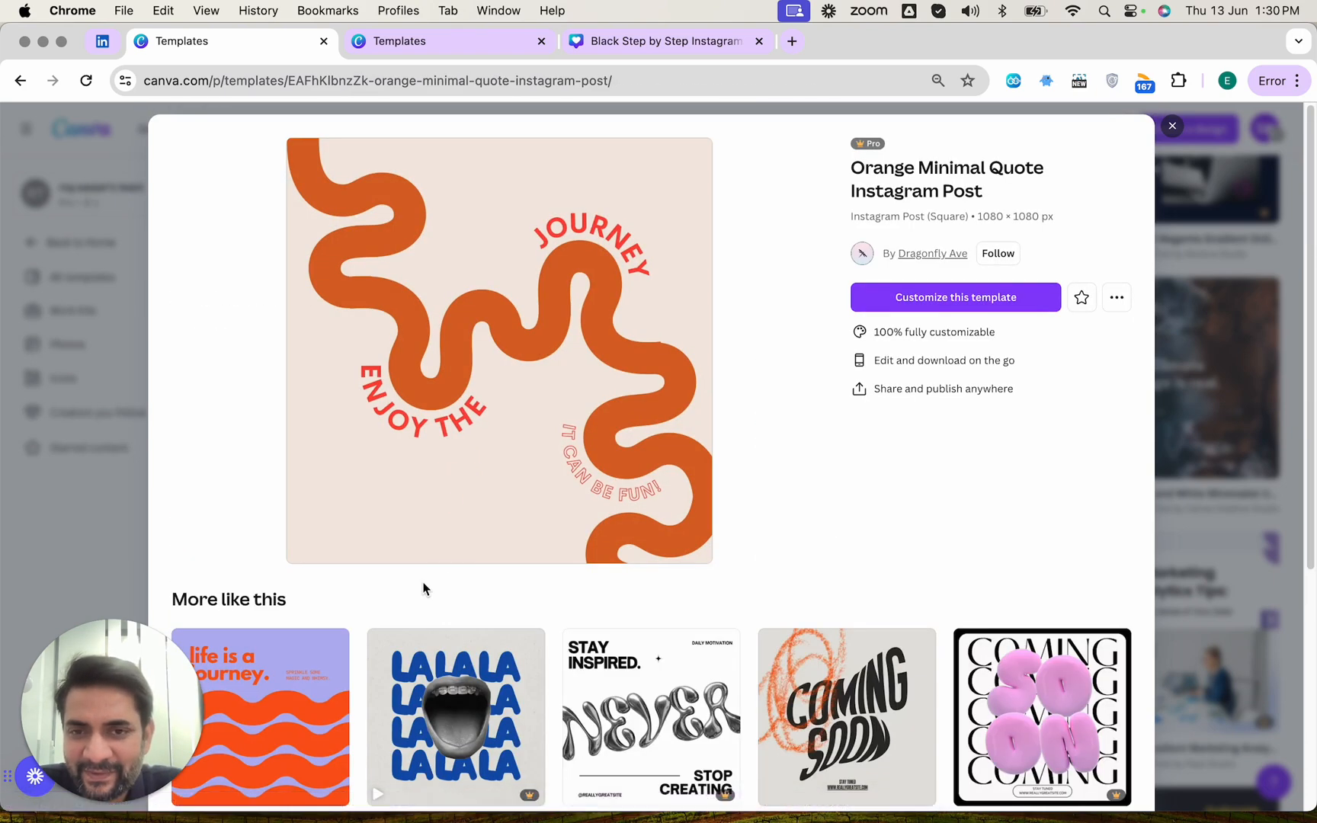
pyautogui.click(1171, 126)
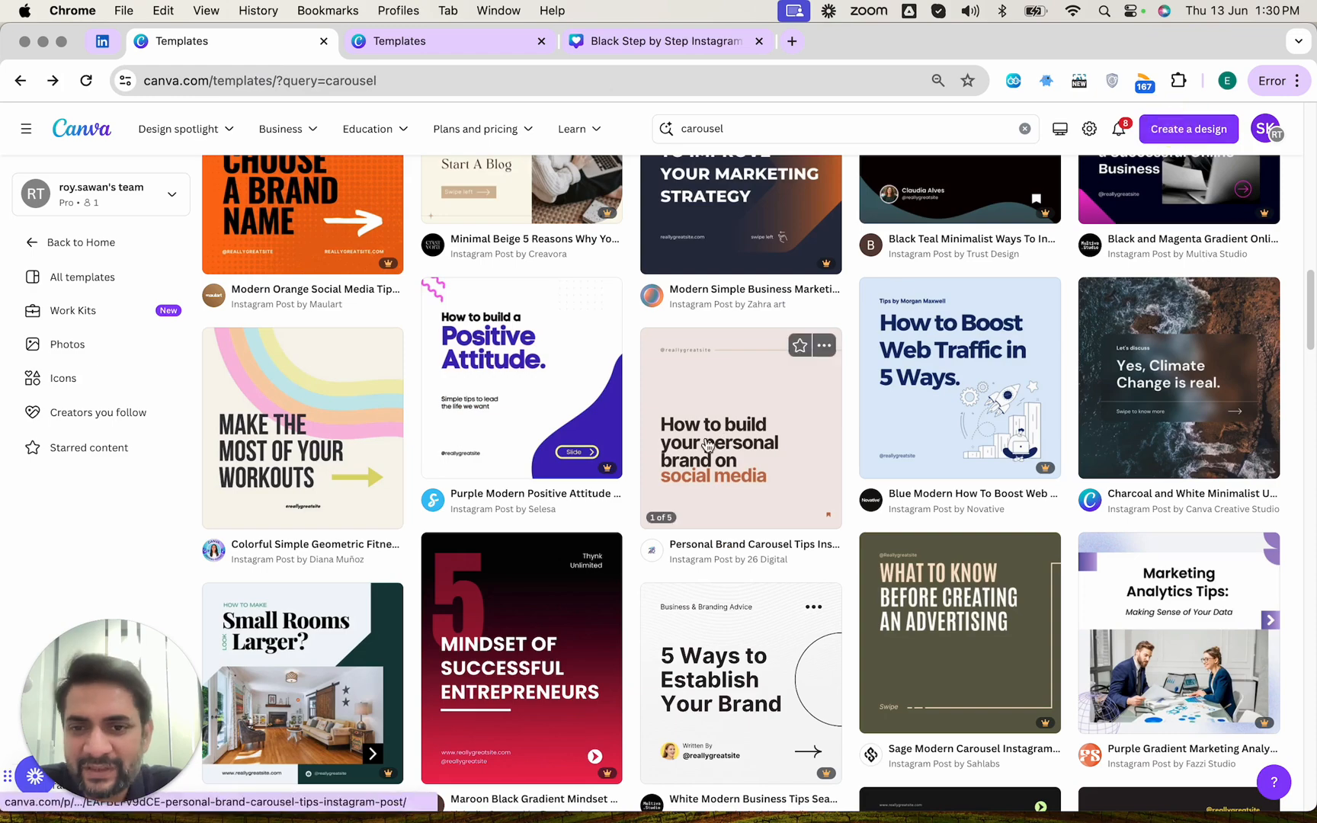
# - Reopen the Colorful Simple Geometric Fitness Coach Tips carousel and examine how its wave continues across slides 01 to 04
pyautogui.scroll(-1, 724, 442)
pyautogui.click(363, 411)
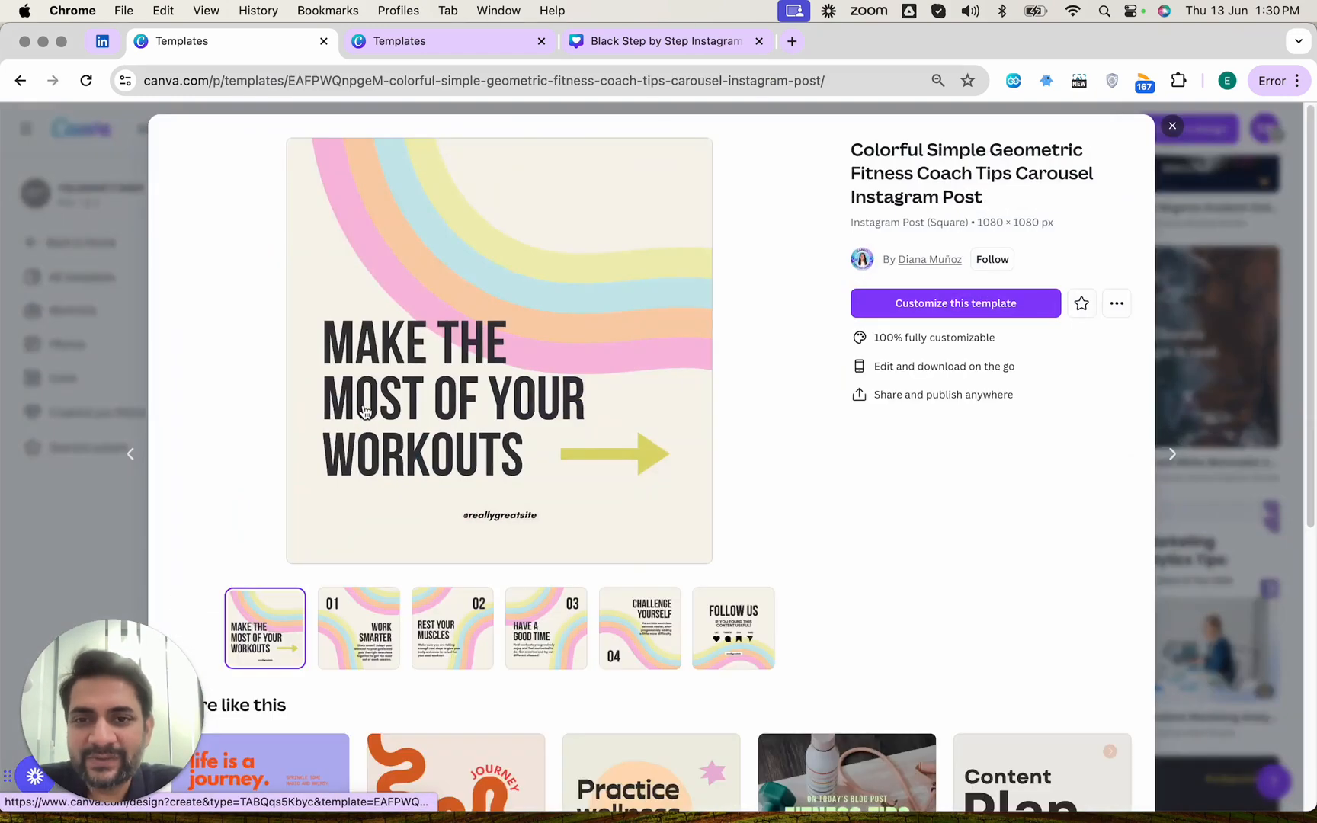
pyautogui.click(352, 659)
pyautogui.click(453, 647)
pyautogui.click(545, 652)
pyautogui.click(660, 644)
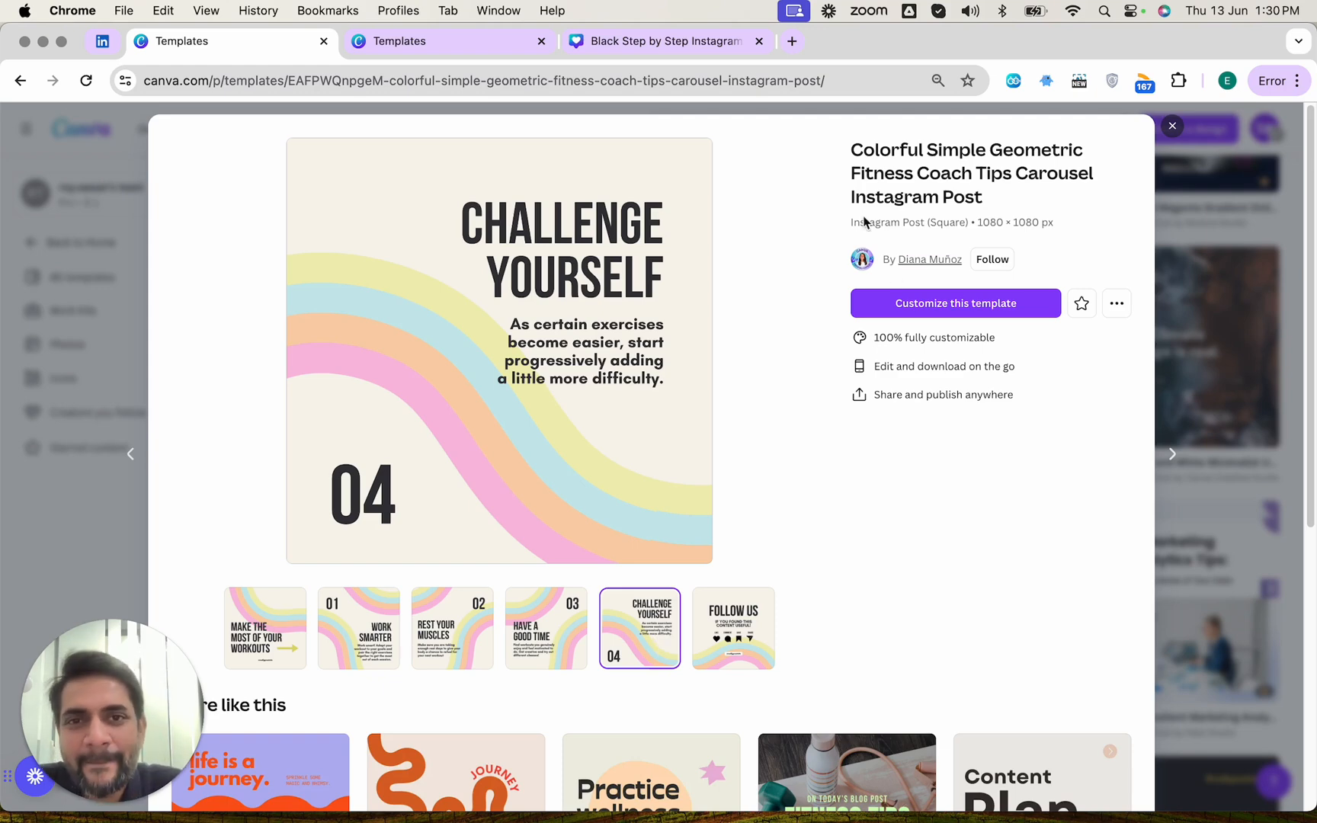
# - Switch to the Black Step by Step design in the editor and look through pages 2 to 7
pyautogui.click(690, 45)
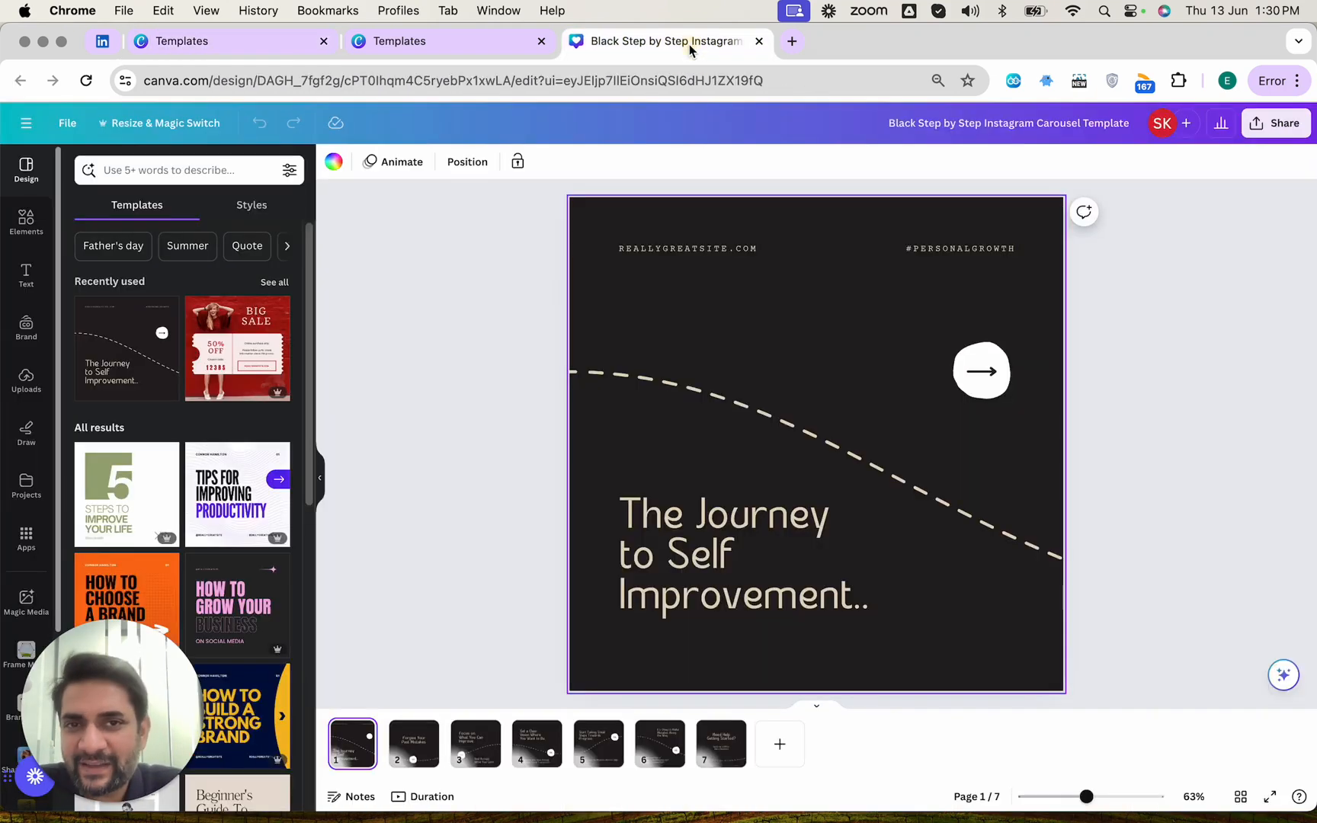
pyautogui.click(414, 746)
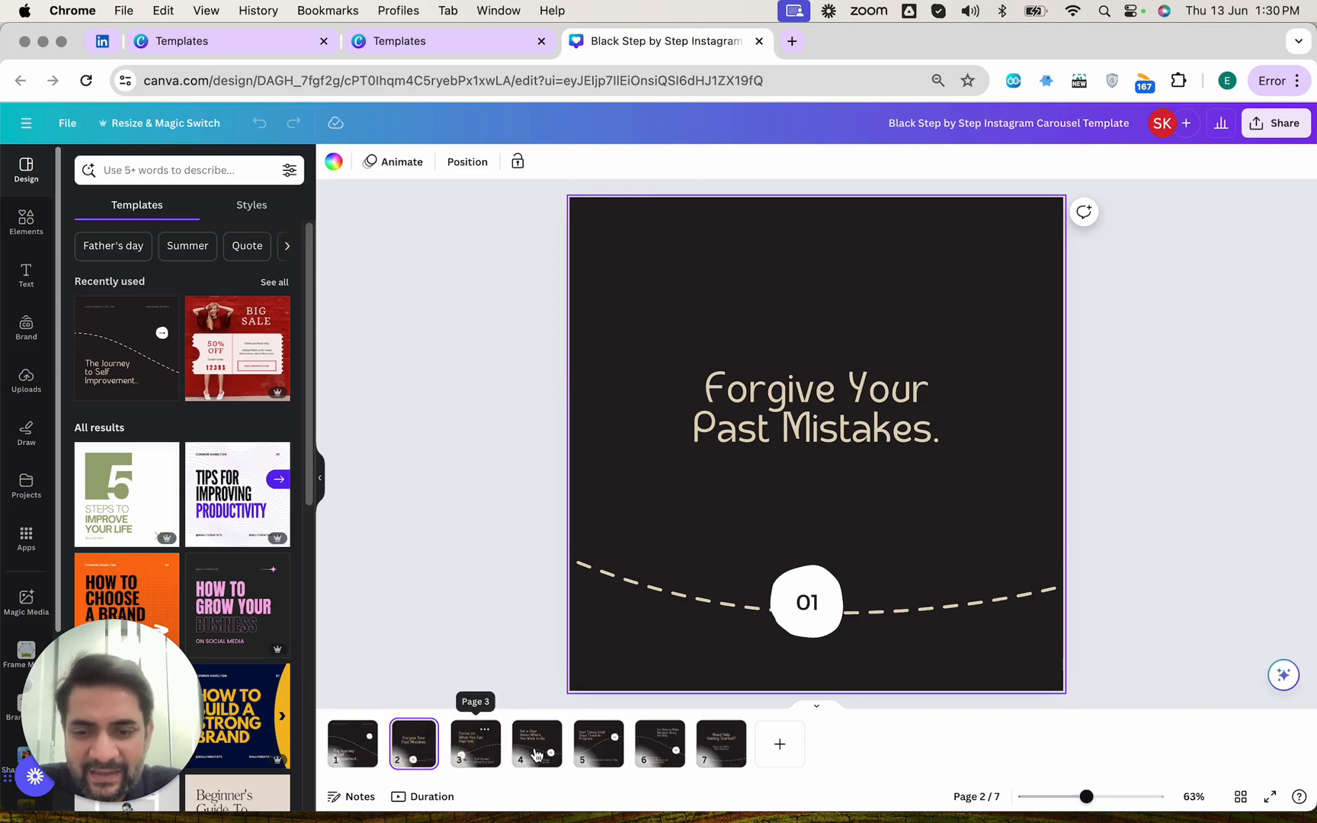
pyautogui.click(475, 753)
pyautogui.click(537, 751)
pyautogui.click(591, 760)
pyautogui.click(660, 753)
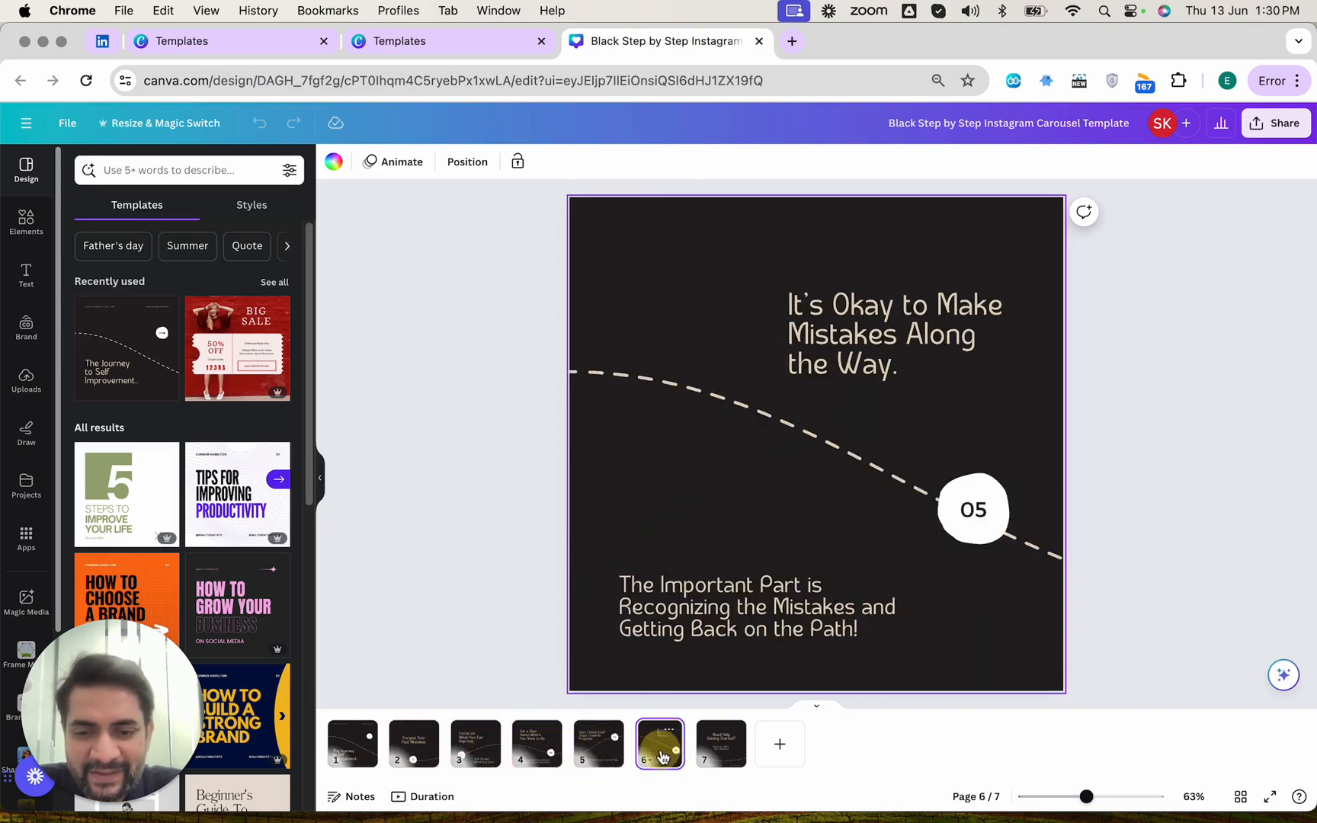
pyautogui.click(716, 757)
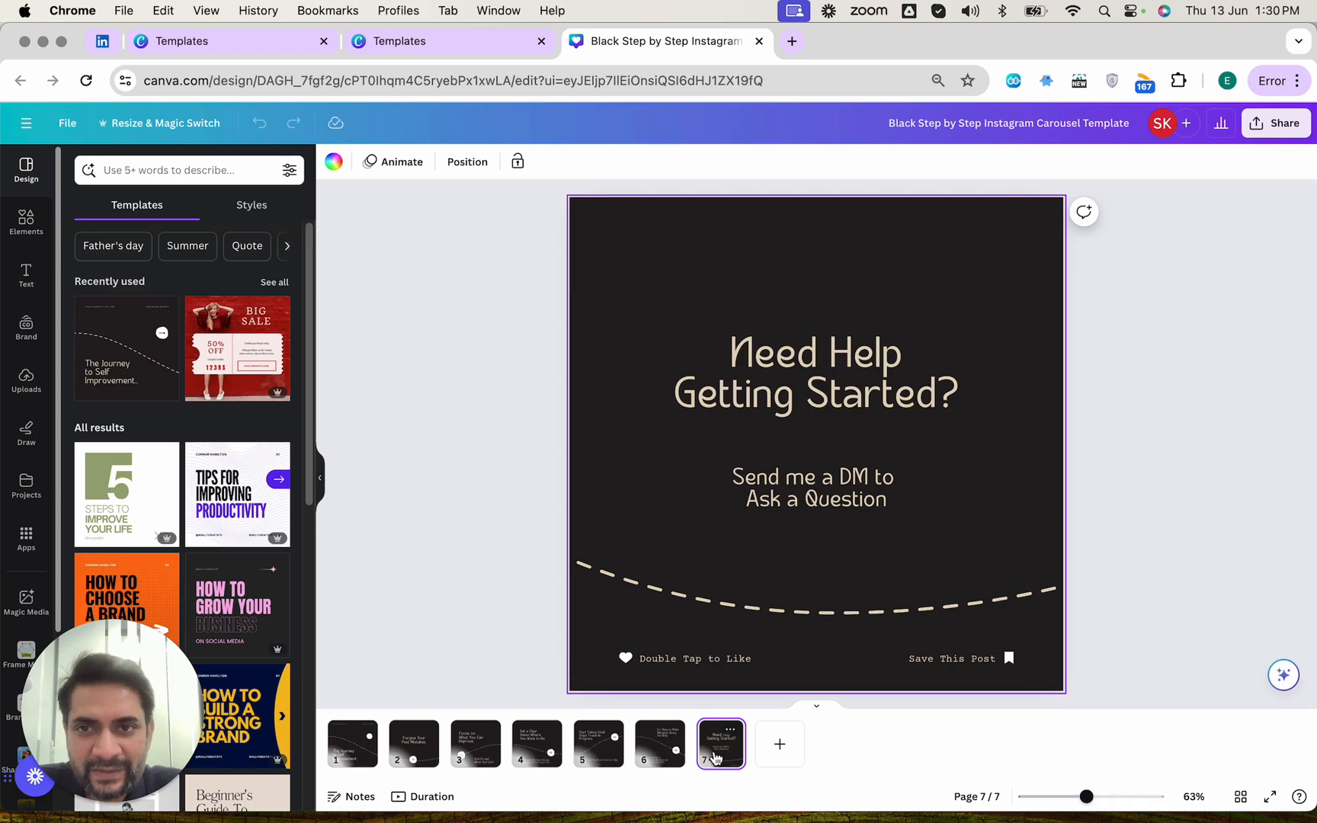
# - Examine the custom size settings for resizing the Black Step by Step design
pyautogui.click(169, 137)
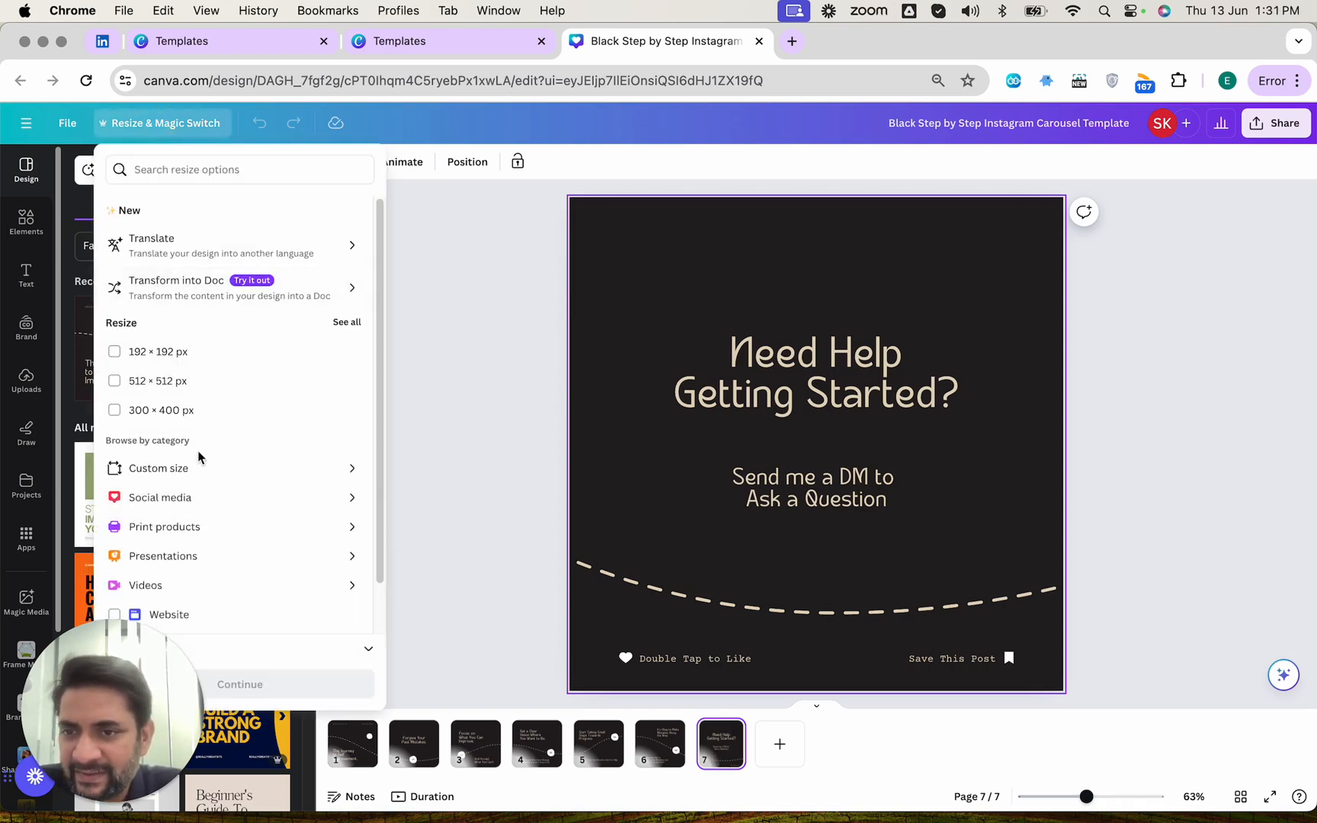
pyautogui.click(202, 468)
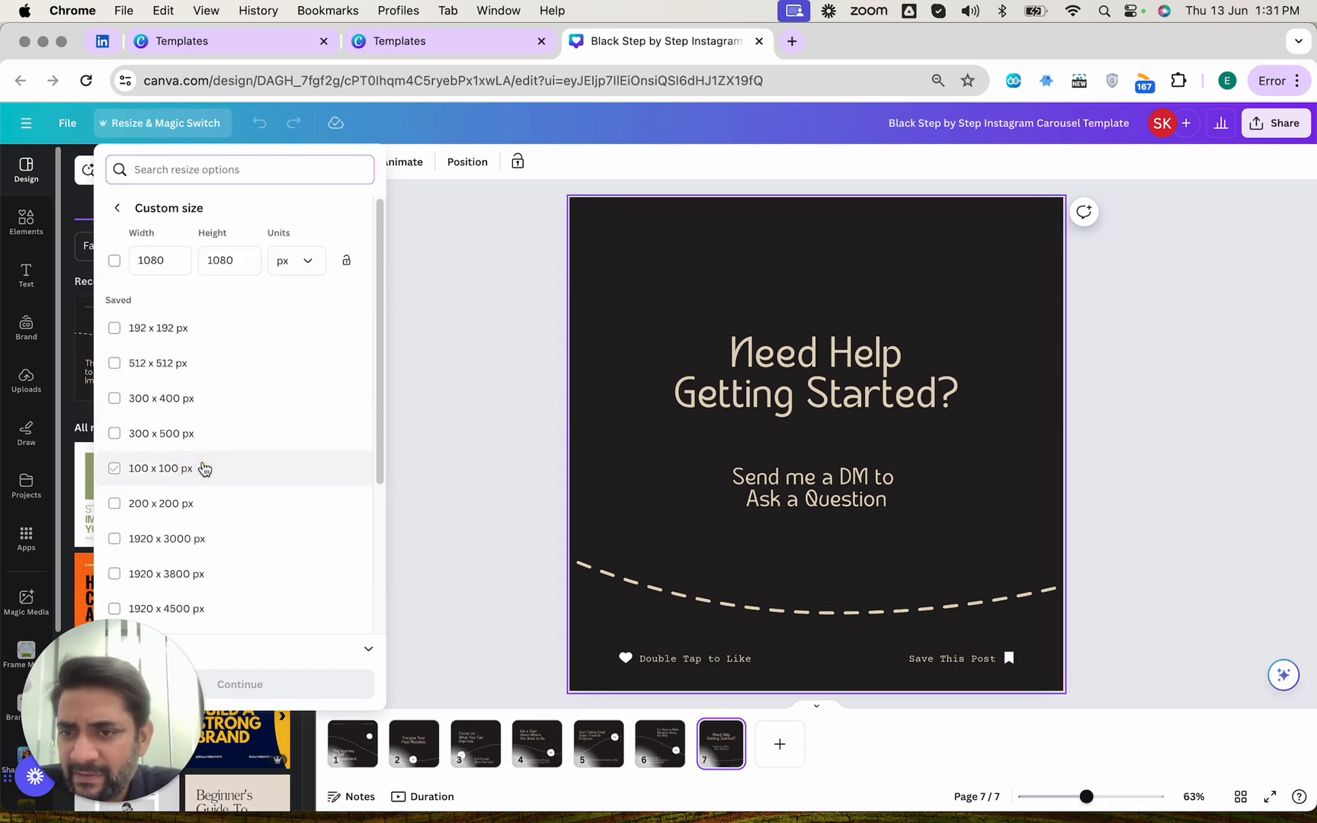
pyautogui.click(168, 258)
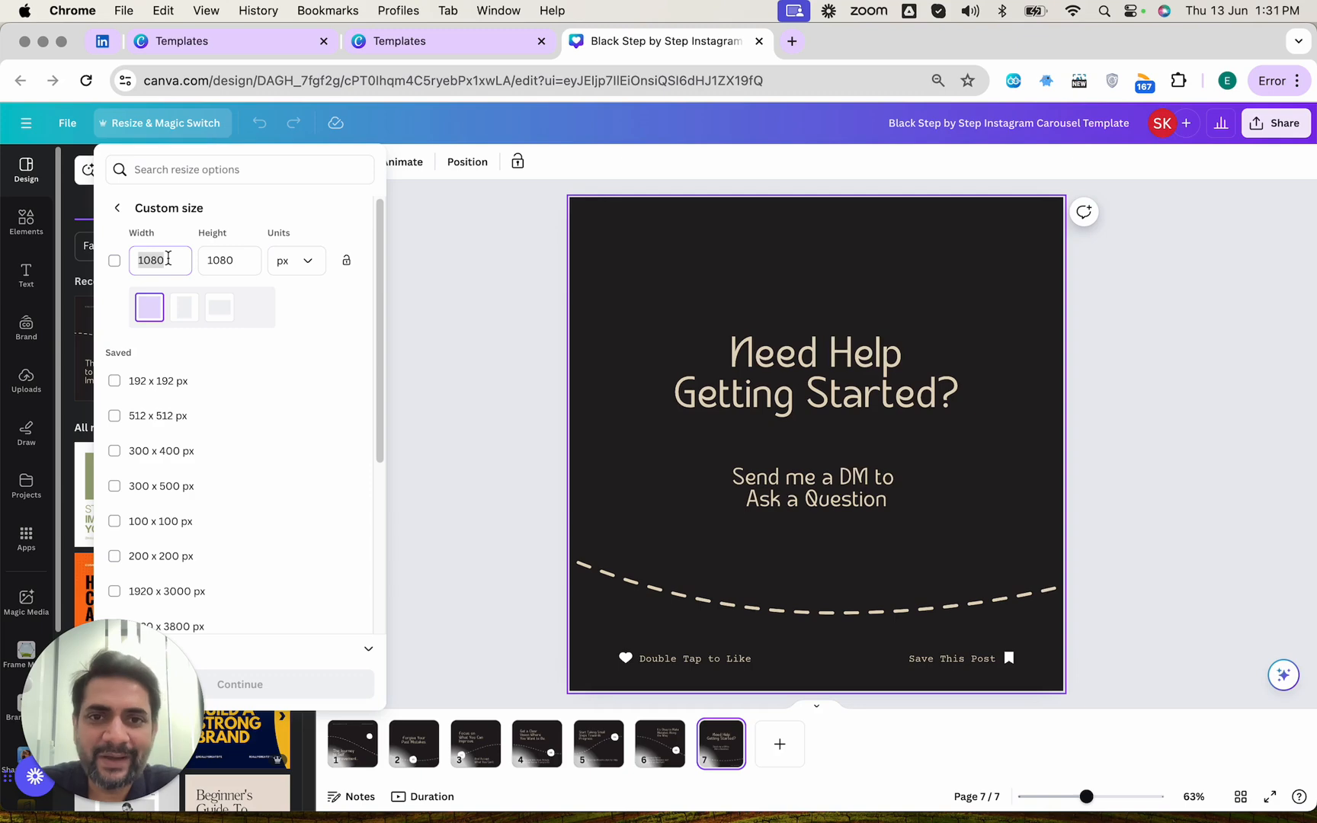
# - Load canva.com in a new browser tab and bring up the choices for creating a design
pyautogui.click(792, 46)
pyautogui.write('canva.com')
pyautogui.press('Return')
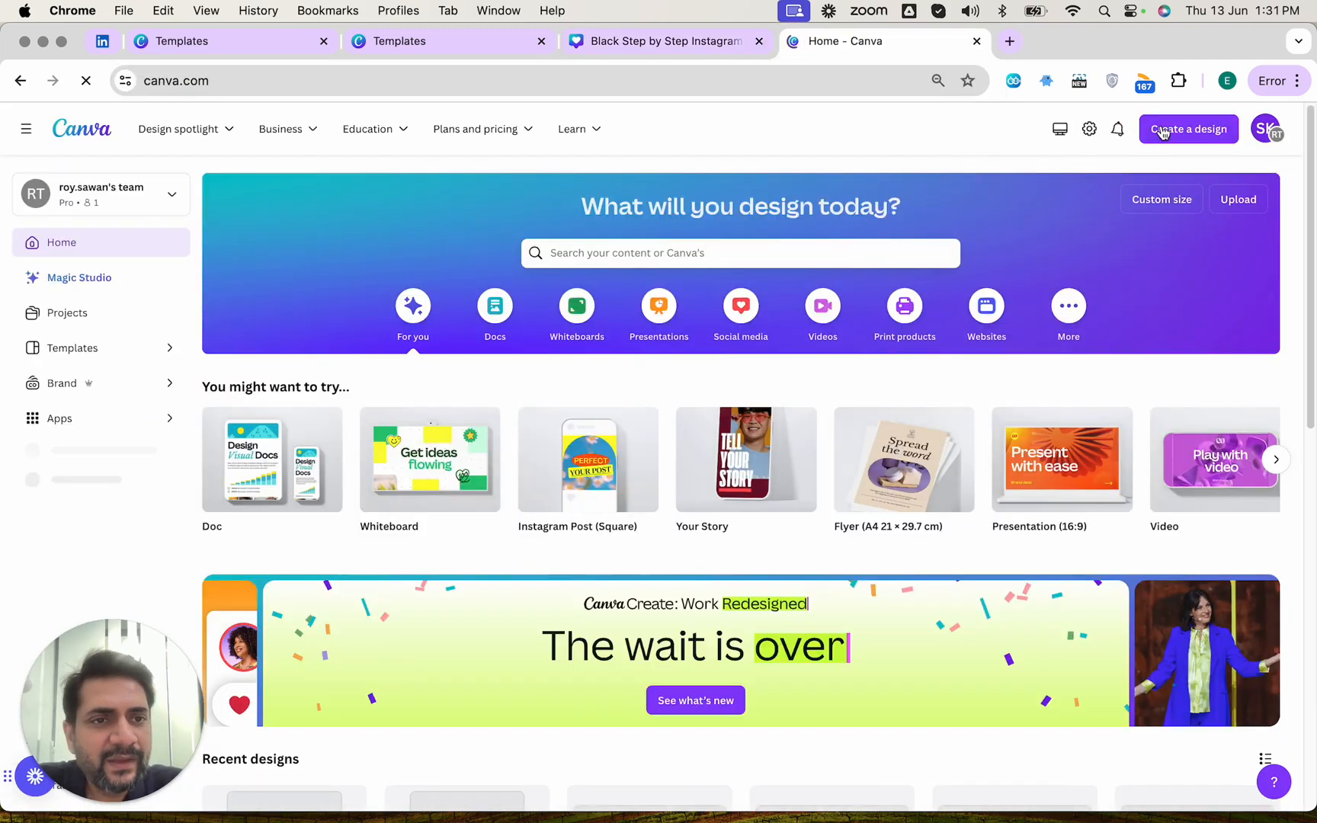
pyautogui.click(1164, 130)
pyautogui.click(663, 42)
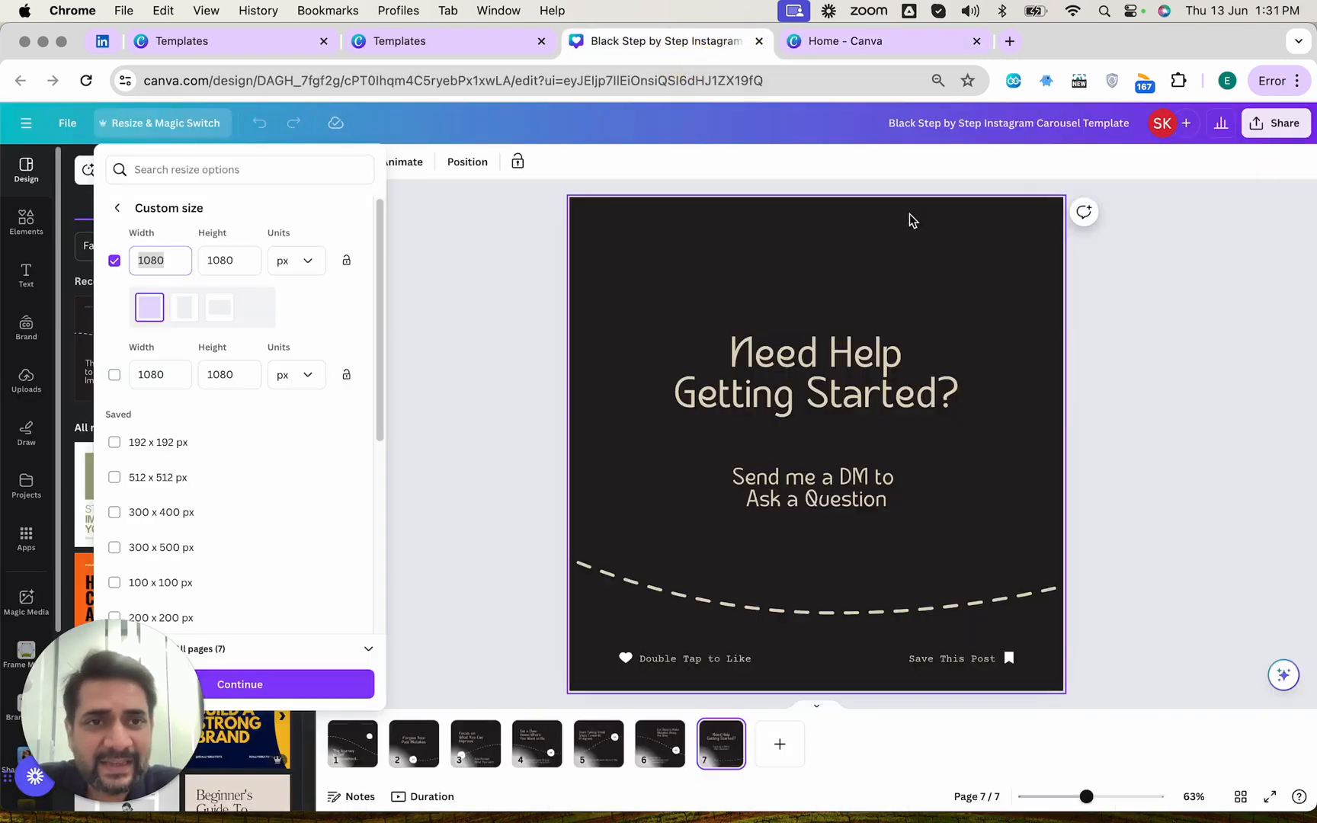
pyautogui.click(900, 39)
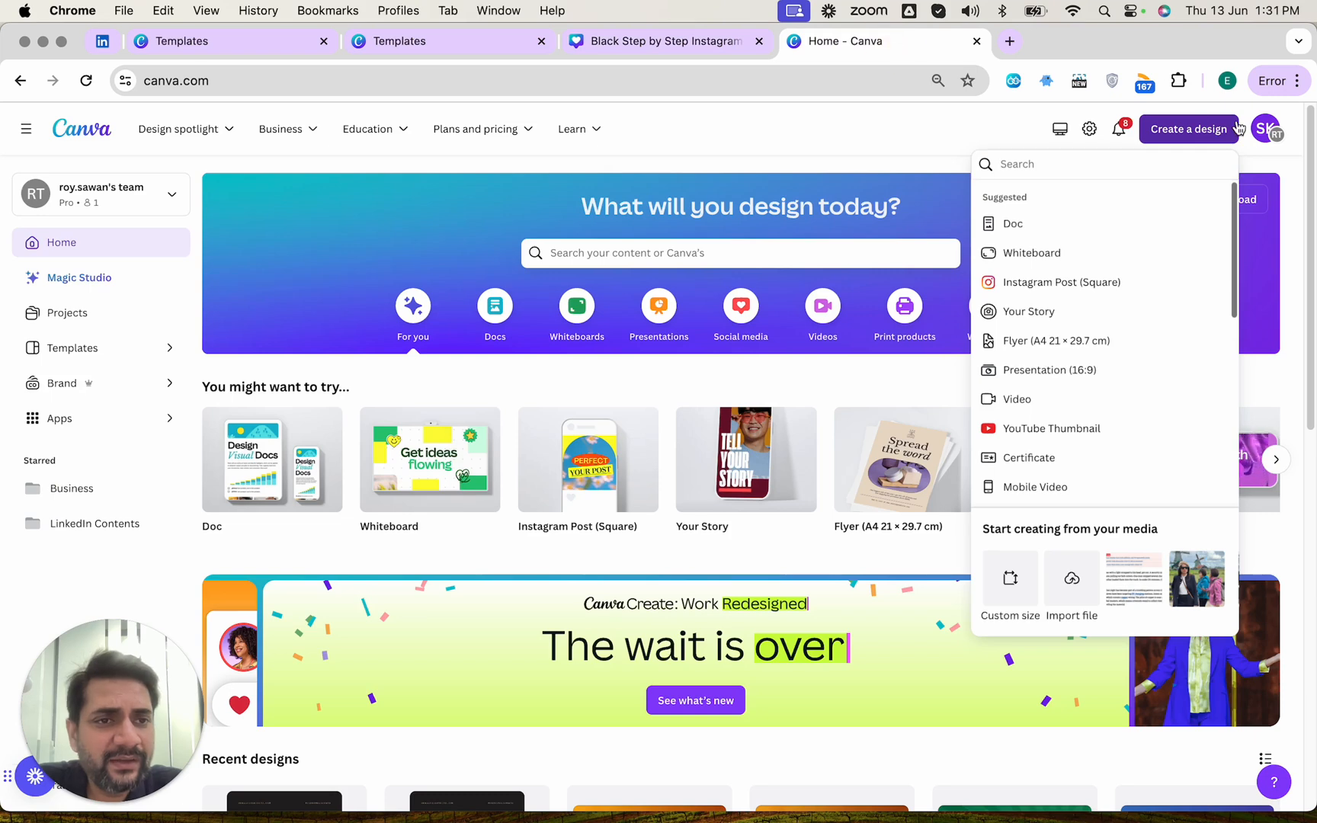
# - Create a new custom-size design 7000 px wide and 1000 px high
pyautogui.scroll(-1, 1075, 308)
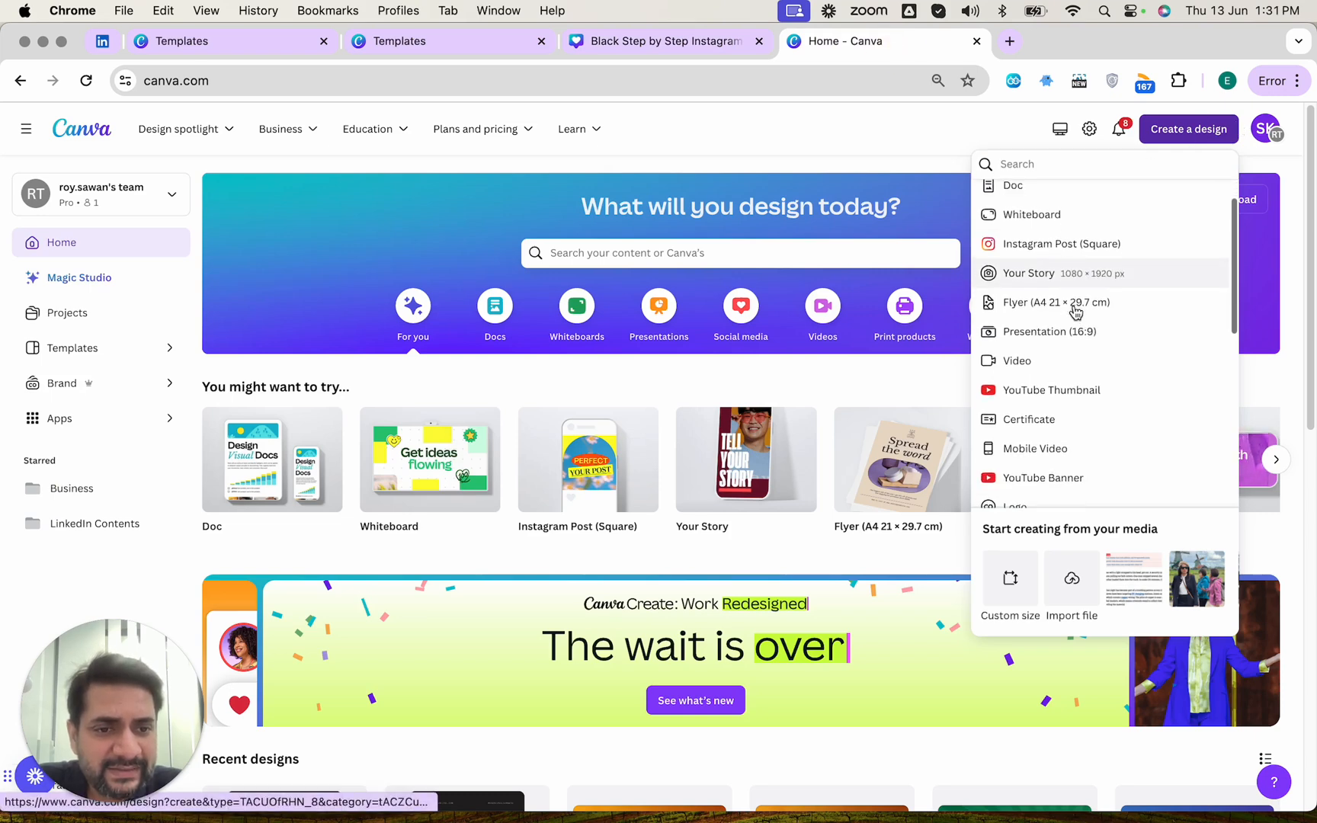
pyautogui.scroll(-5, 1076, 309)
pyautogui.click(1010, 580)
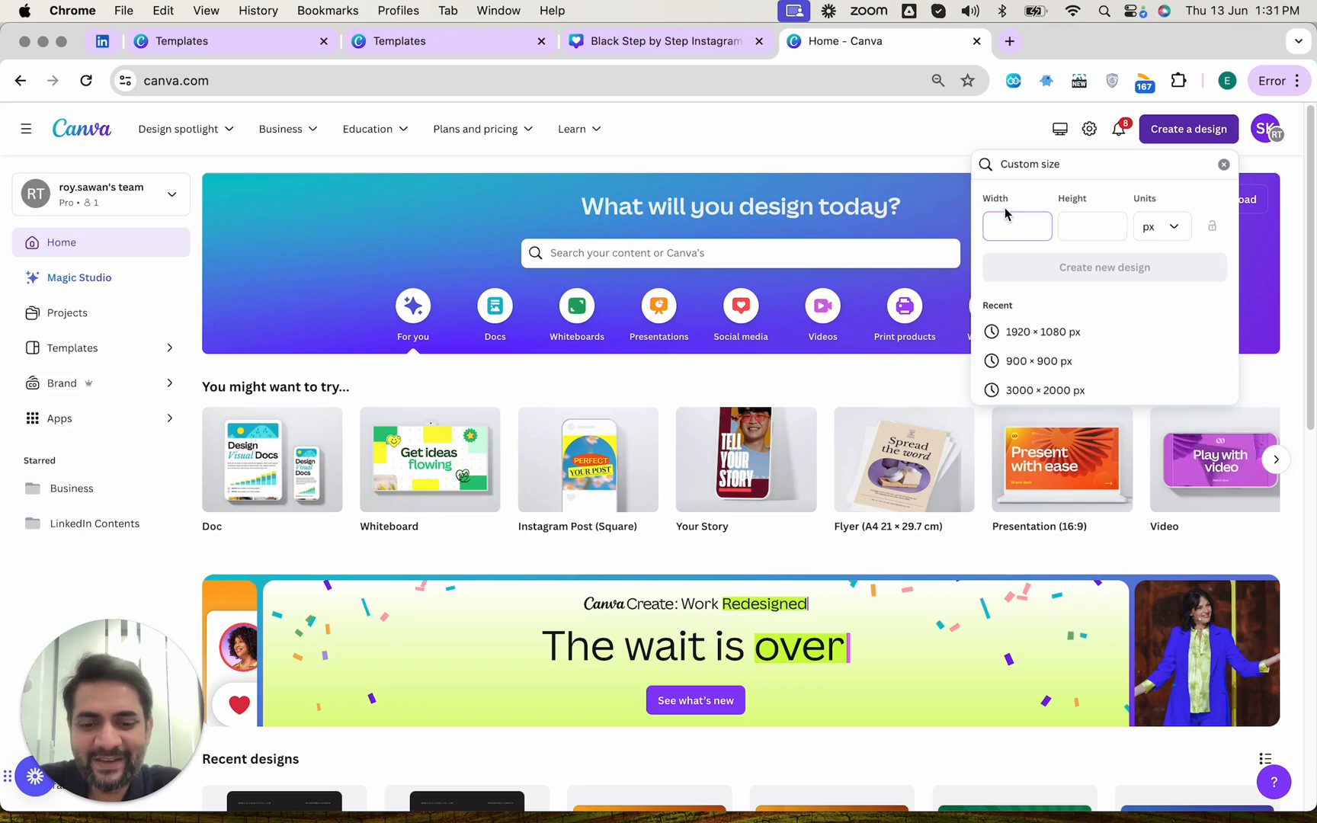
pyautogui.write('7000')
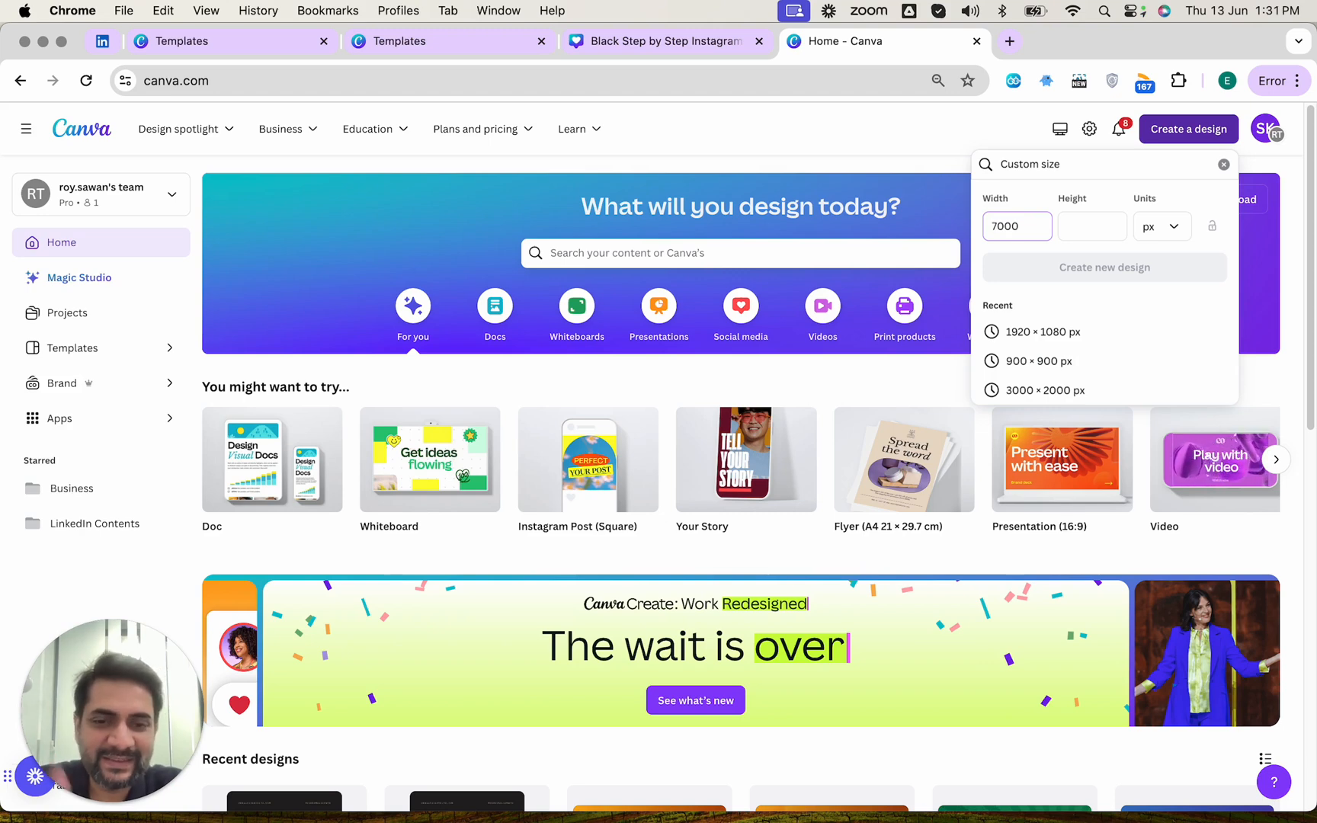
pyautogui.press('Tab')
pyautogui.write('1000')
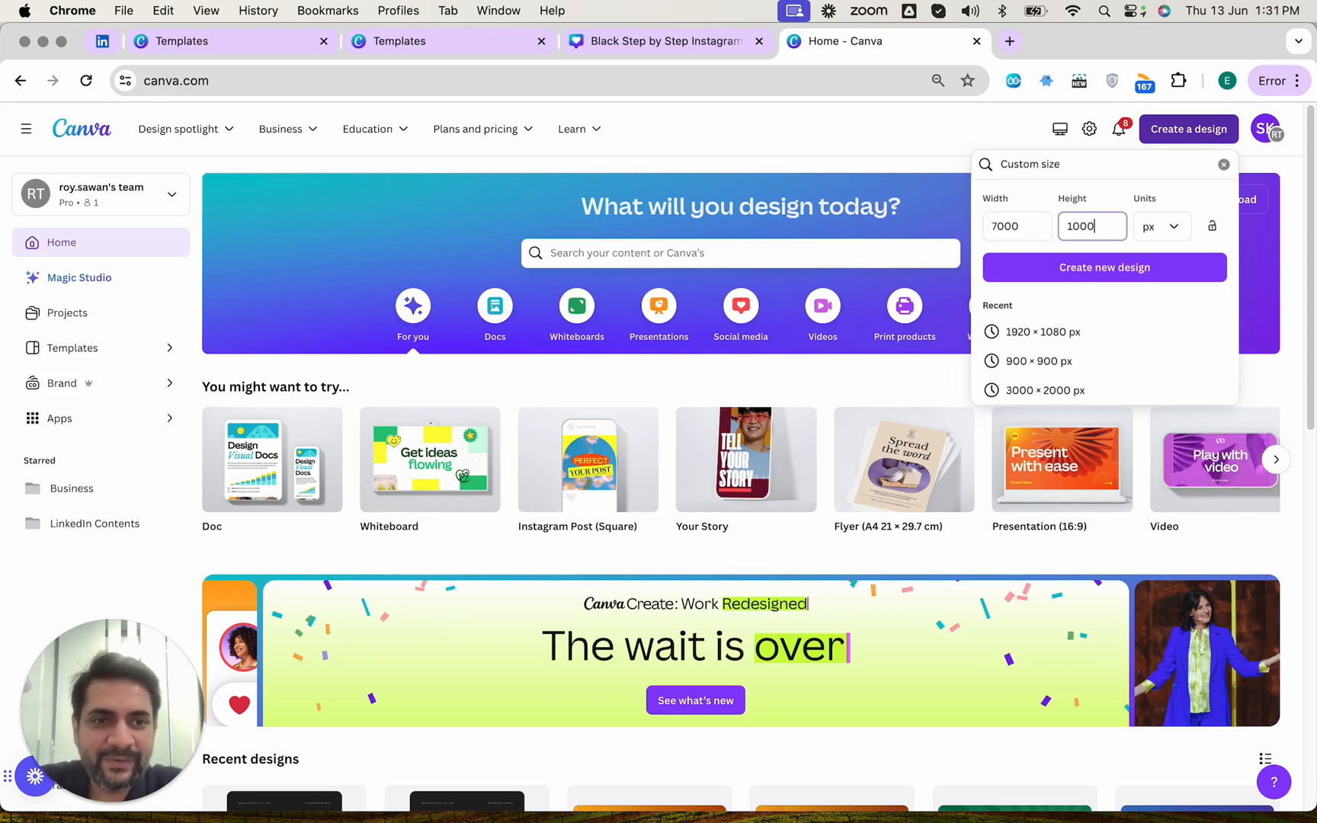
pyautogui.click(1018, 276)
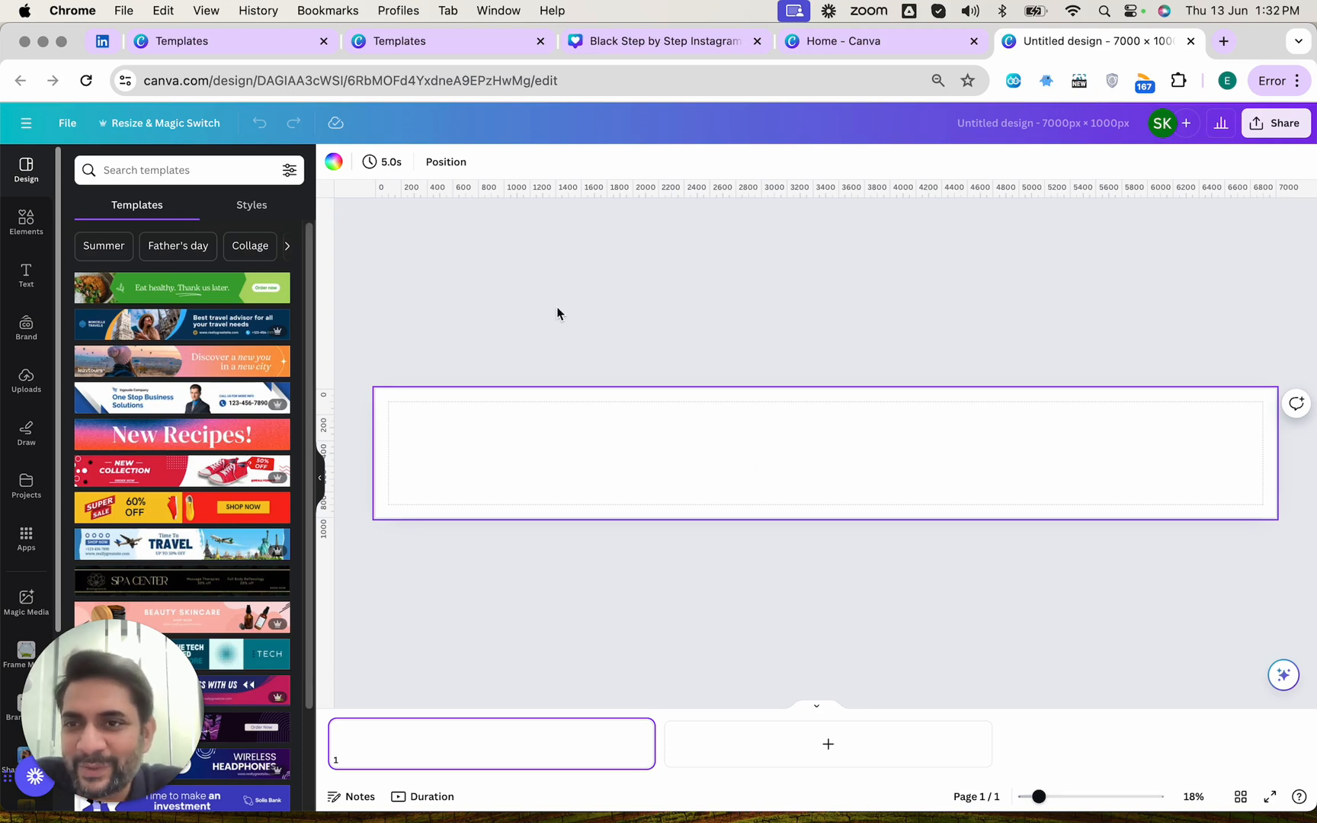
# - Place vertical guides at about 1000, 2000, 3000, 4000, 5000 and 6000 px to divide the canvas into seven equal slides
pyautogui.click(67, 124)
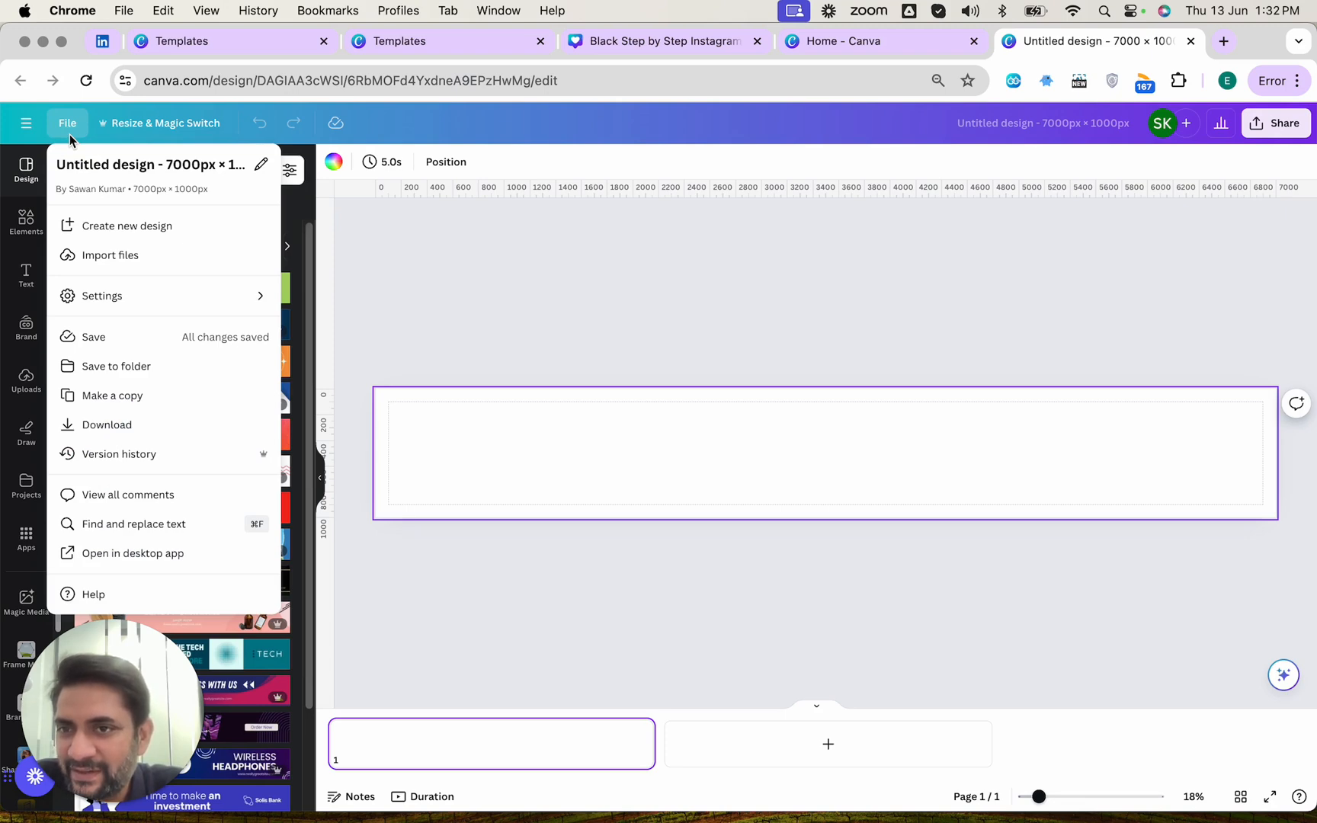
pyautogui.click(68, 134)
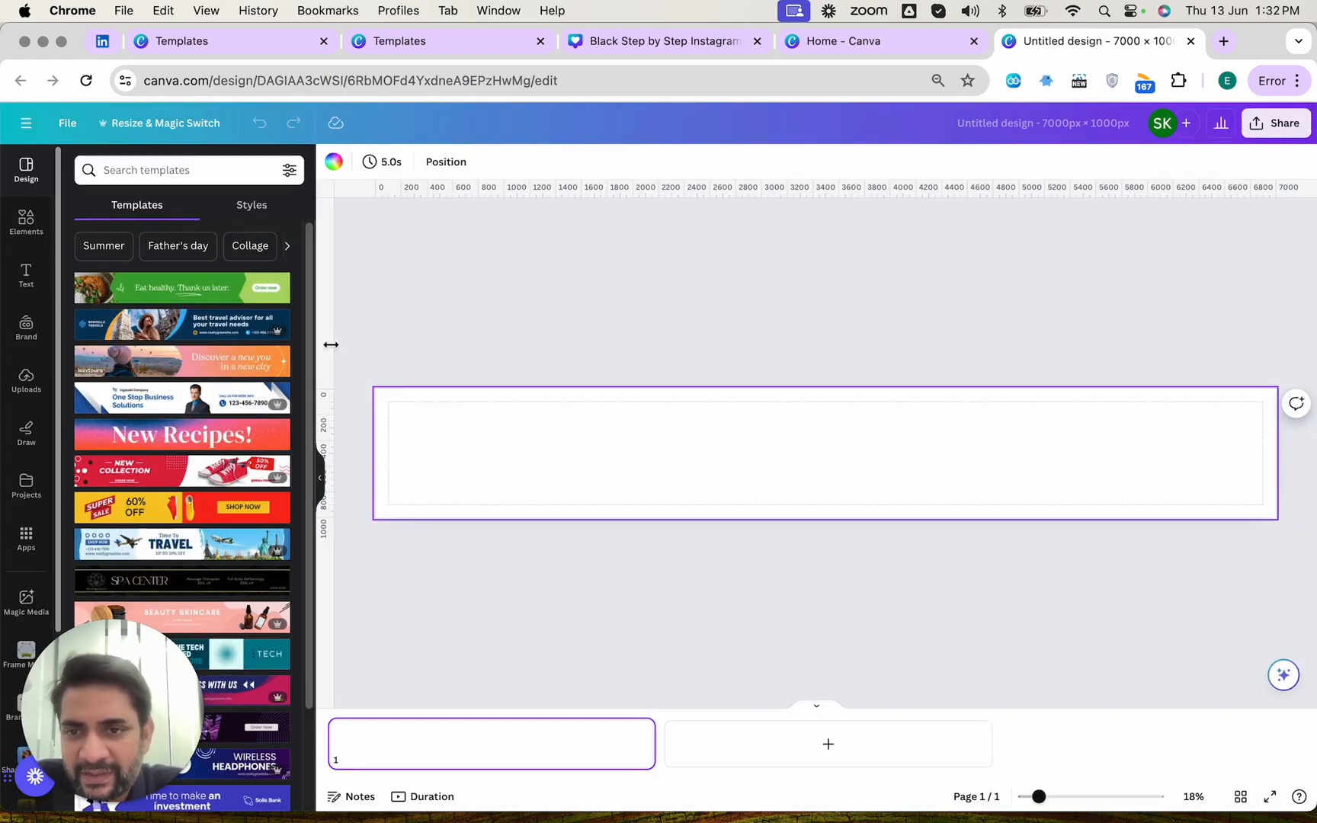
pyautogui.moveTo(331, 344); pyautogui.dragTo(504, 357)
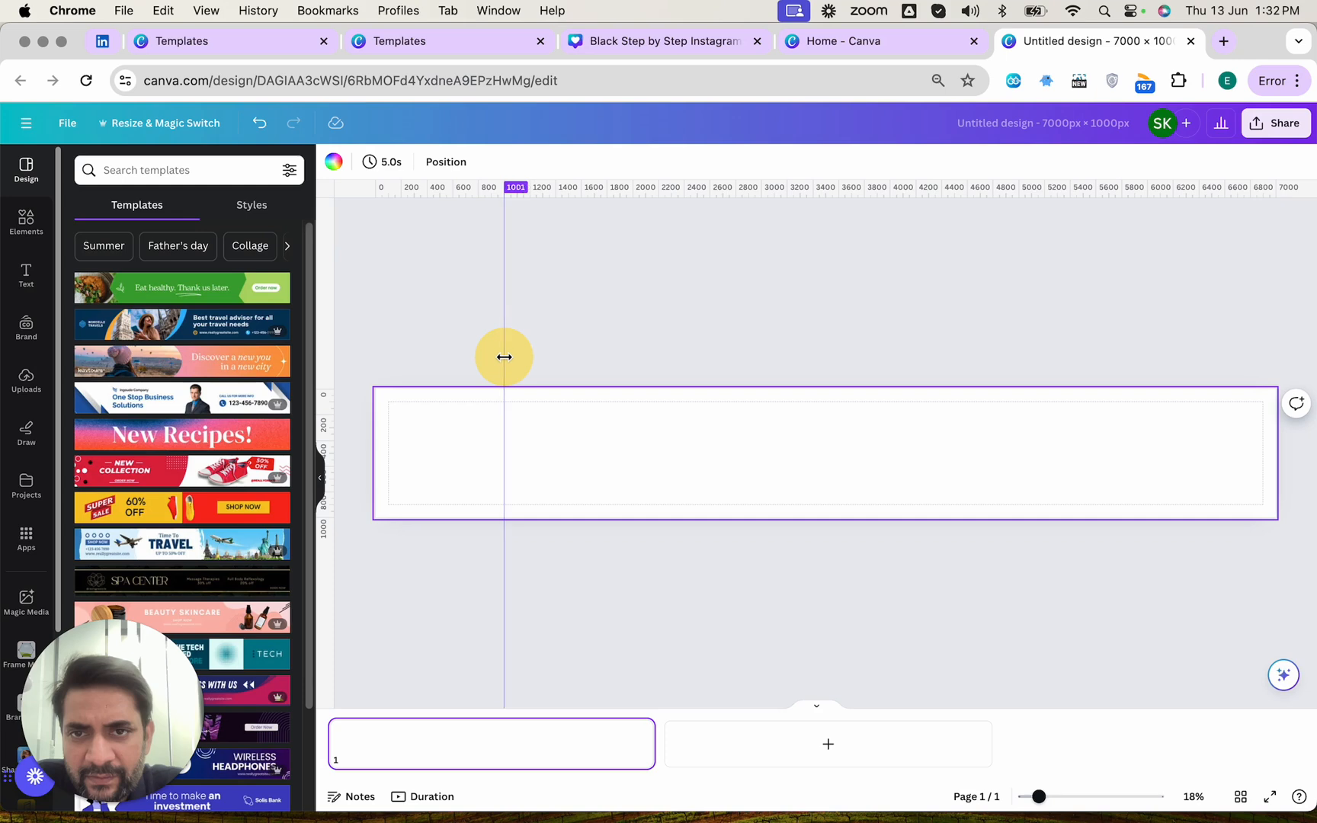
pyautogui.moveTo(329, 349); pyautogui.dragTo(633, 358)
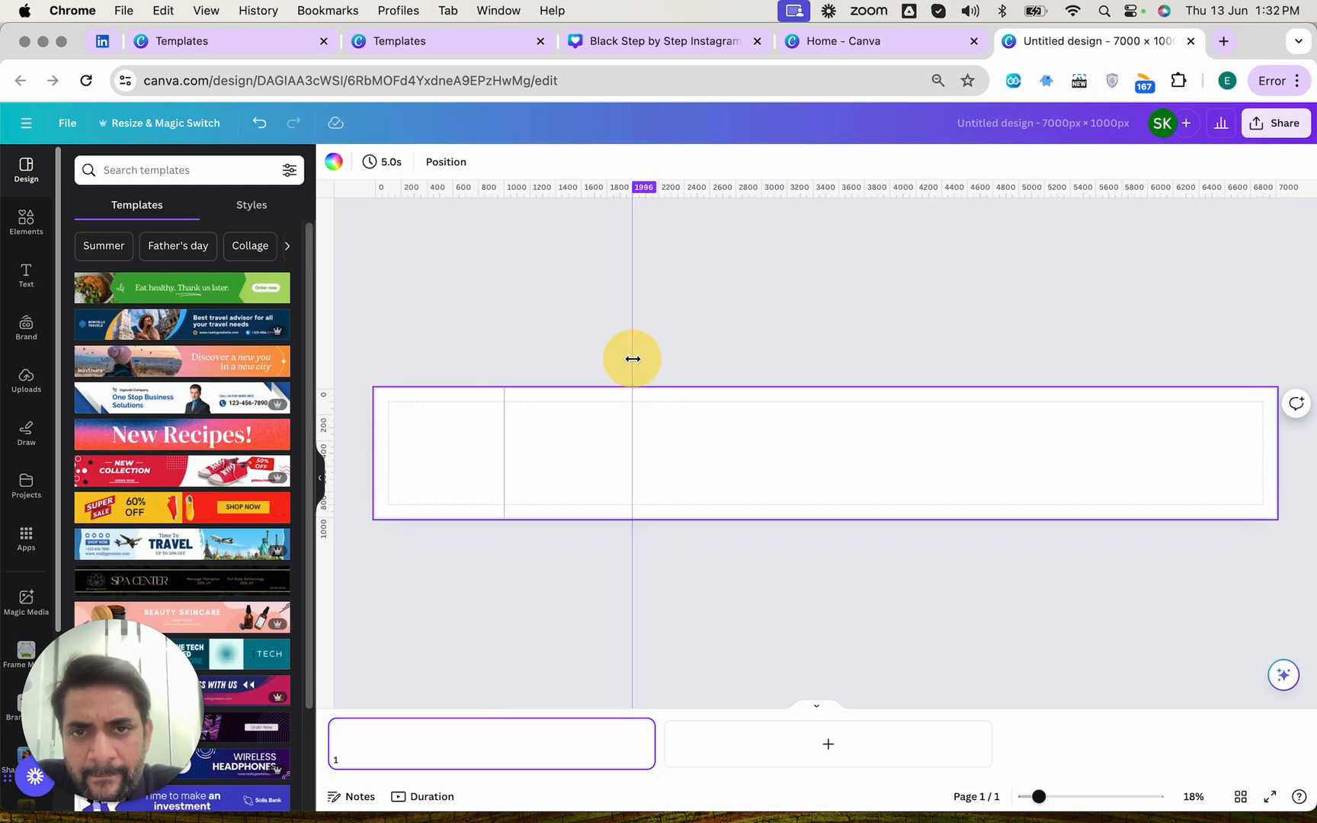
pyautogui.moveTo(633, 359); pyautogui.dragTo(633, 358)
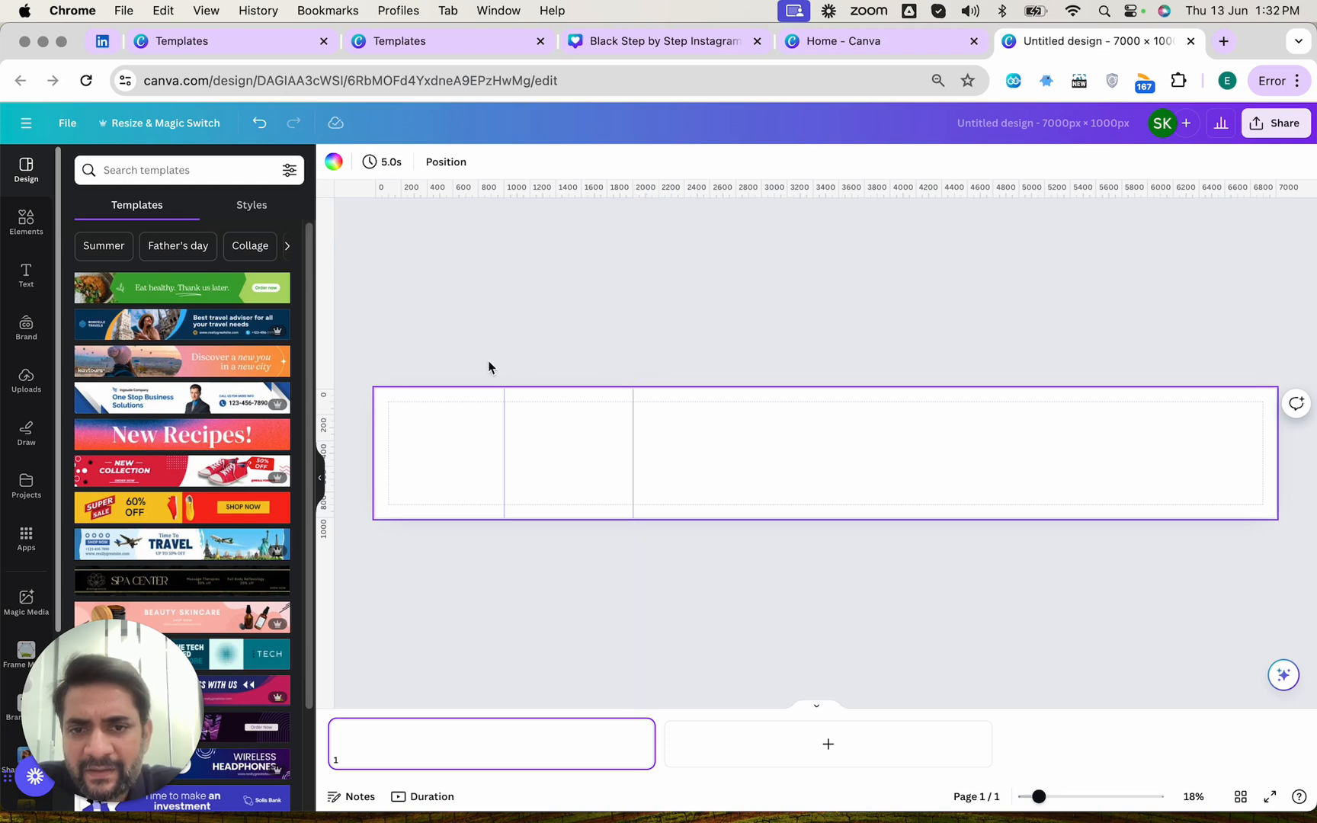
pyautogui.moveTo(329, 356); pyautogui.dragTo(761, 369)
pyautogui.moveTo(323, 381); pyautogui.dragTo(1019, 391)
pyautogui.moveTo(336, 352); pyautogui.dragTo(1148, 416)
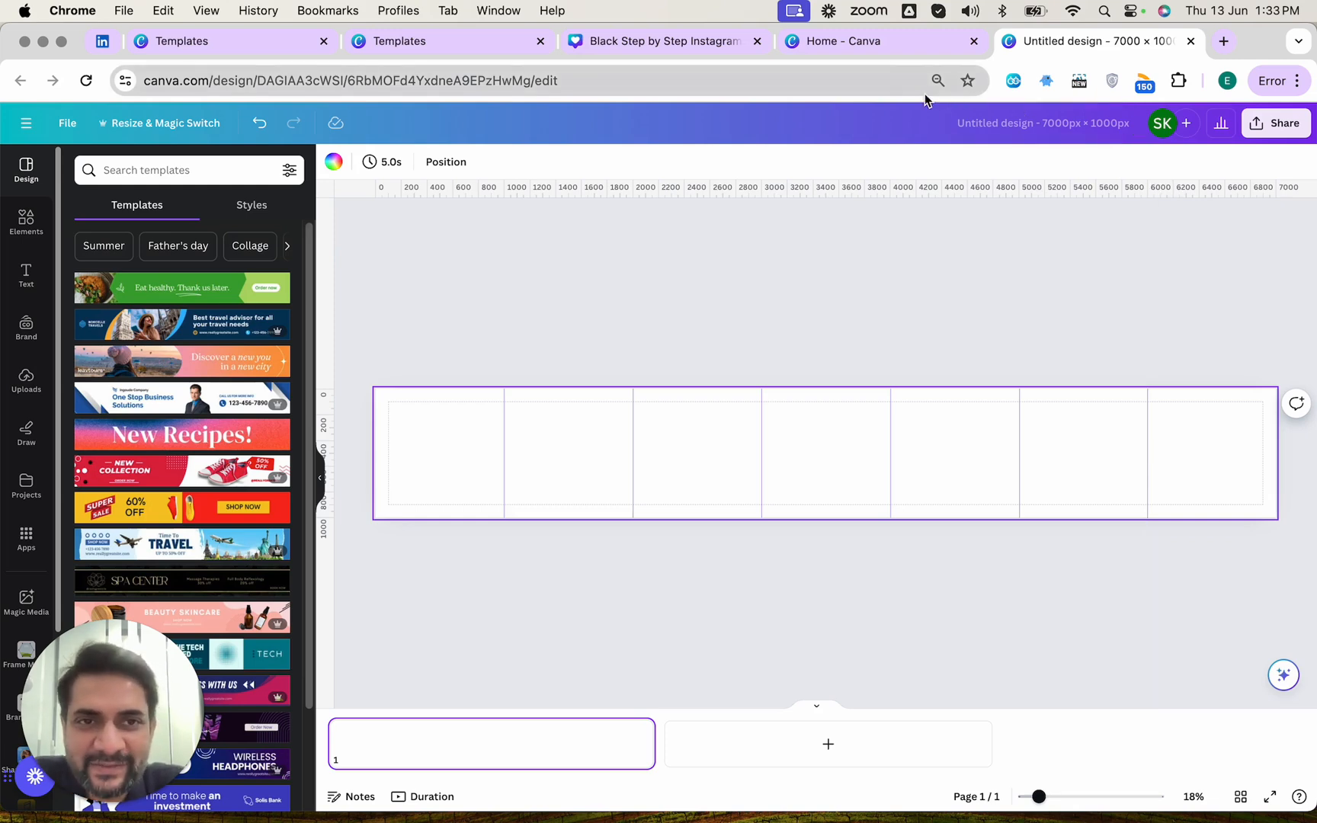
# - Revisit the Black Step by Step design, dismiss its resize settings, and return to the 7000 × 1000 px design
pyautogui.click(853, 42)
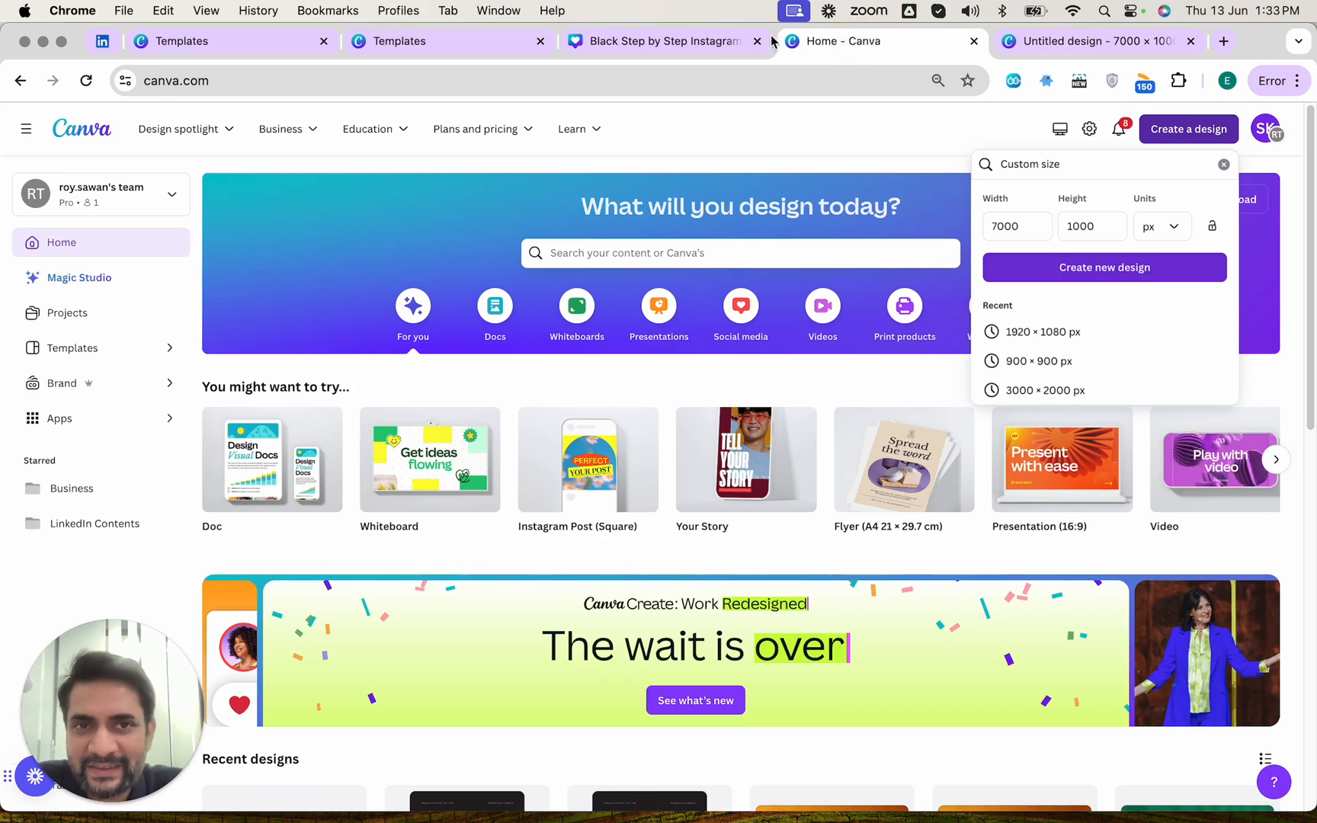
pyautogui.click(706, 43)
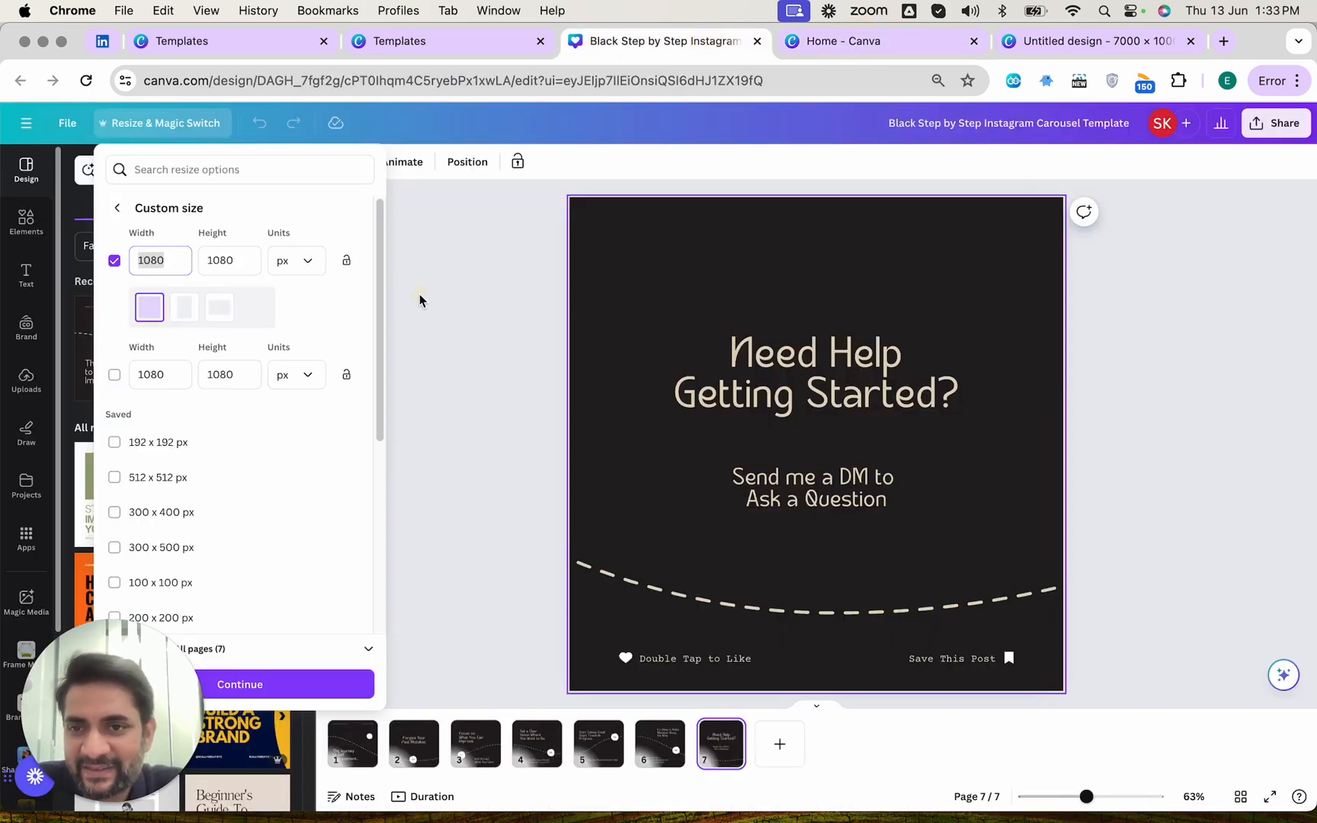
pyautogui.click(419, 300)
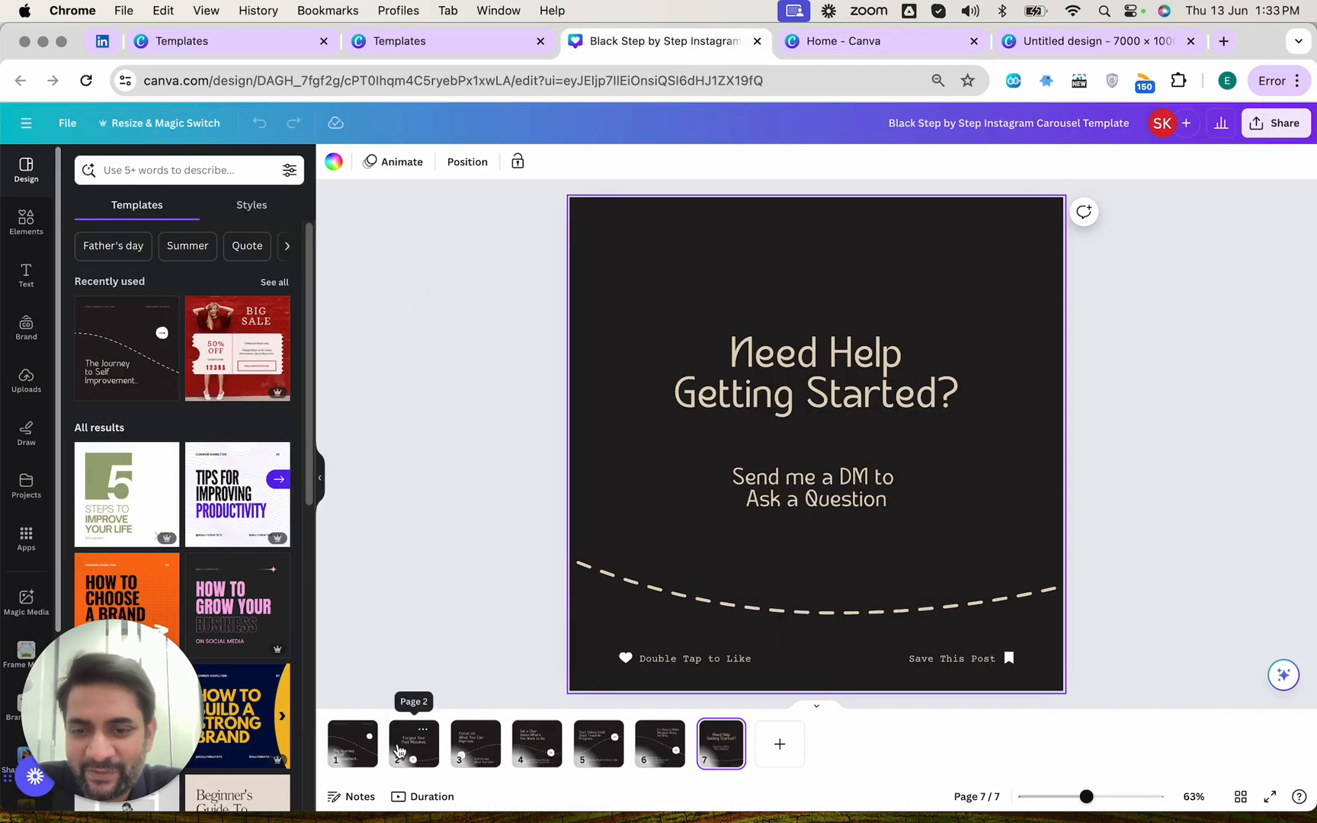
pyautogui.click(1091, 48)
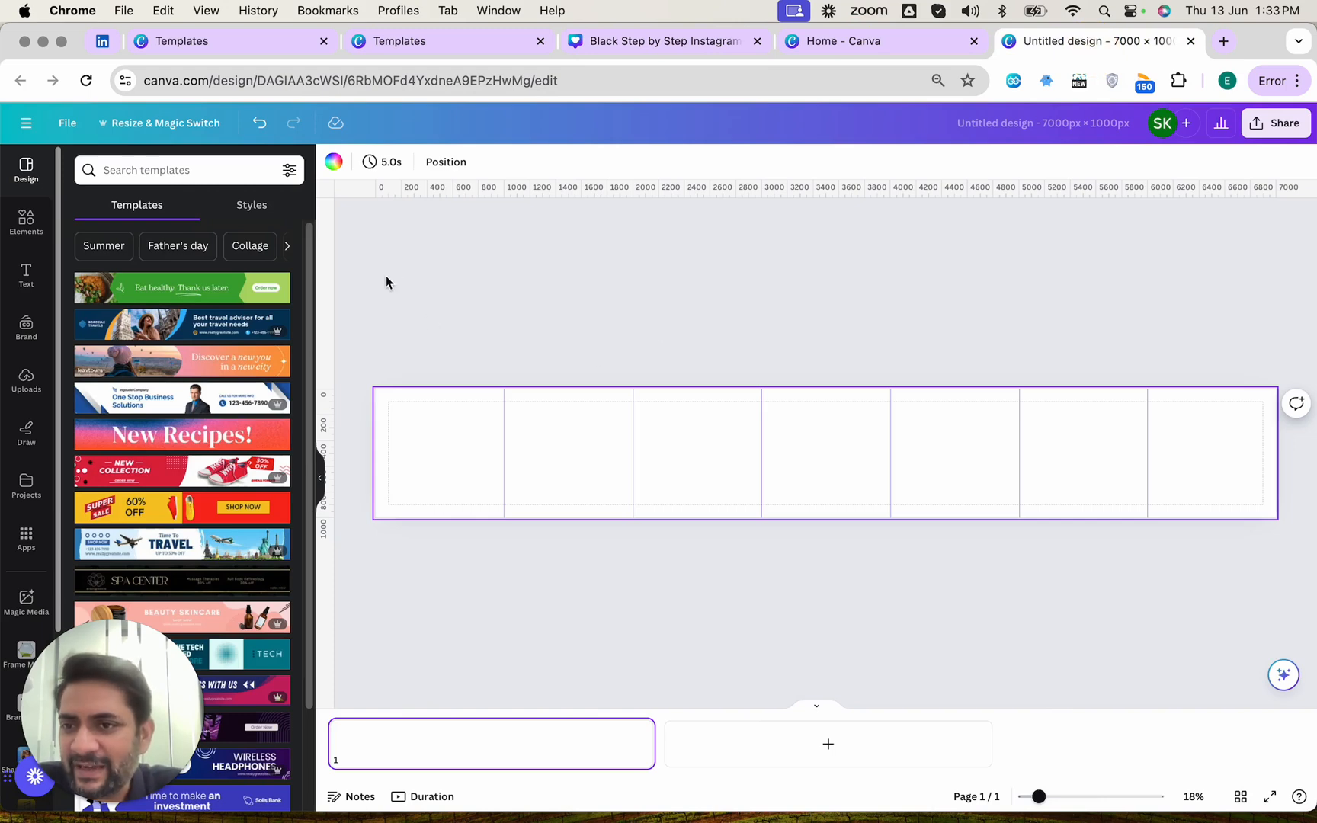
# - Search the elements for "line" and view all matching line shapes
pyautogui.click(26, 221)
pyautogui.click(162, 168)
pyautogui.write('lines')
pyautogui.press('BackSpace')
pyautogui.press('Return')
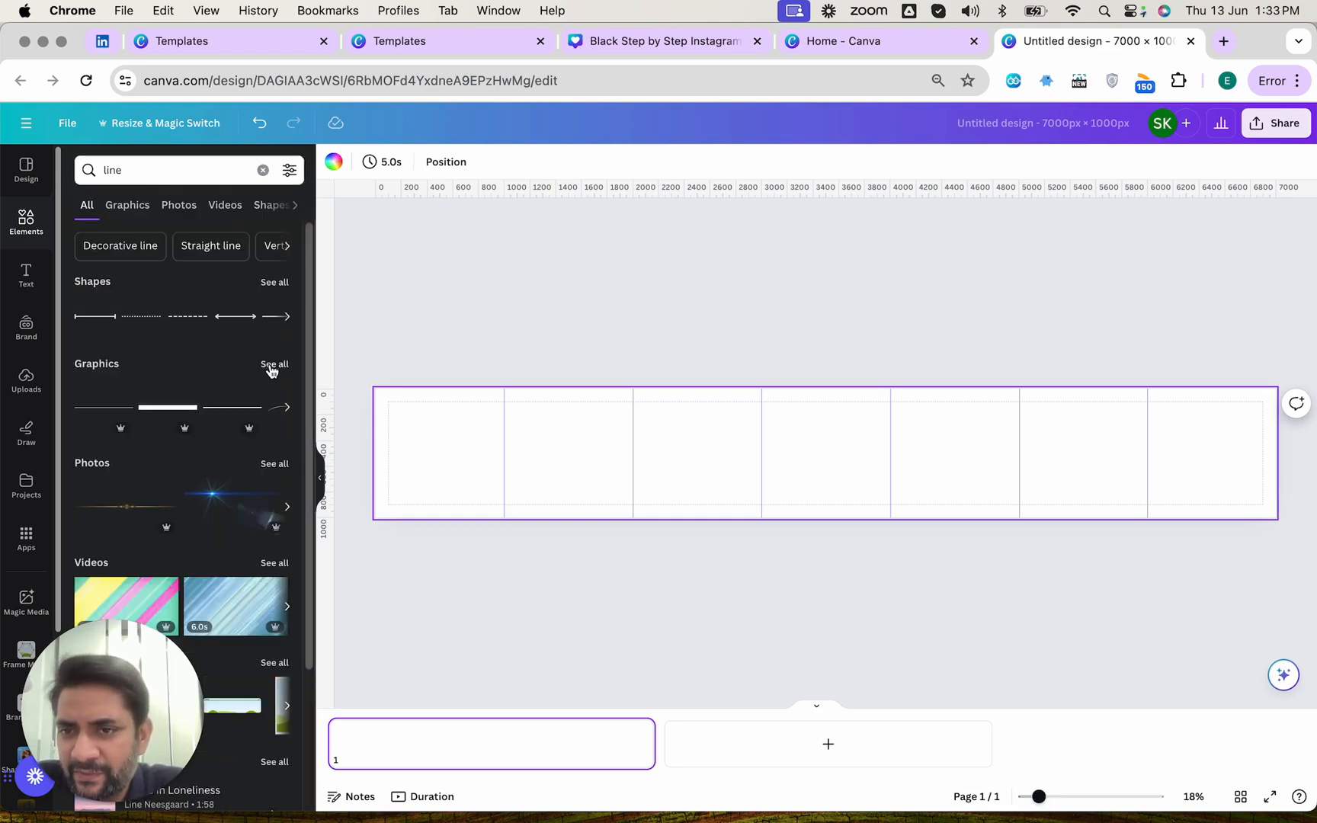
pyautogui.click(276, 282)
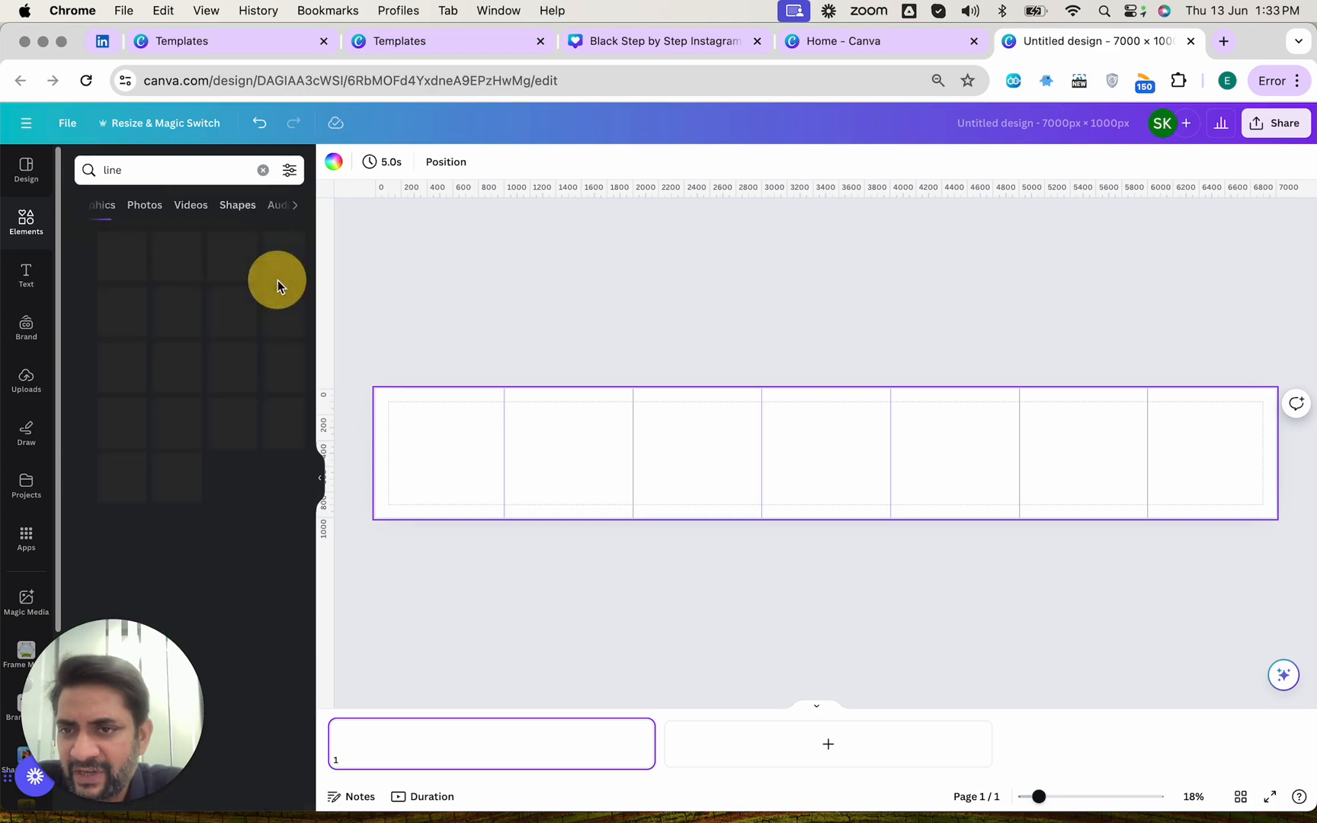
pyautogui.click(84, 205)
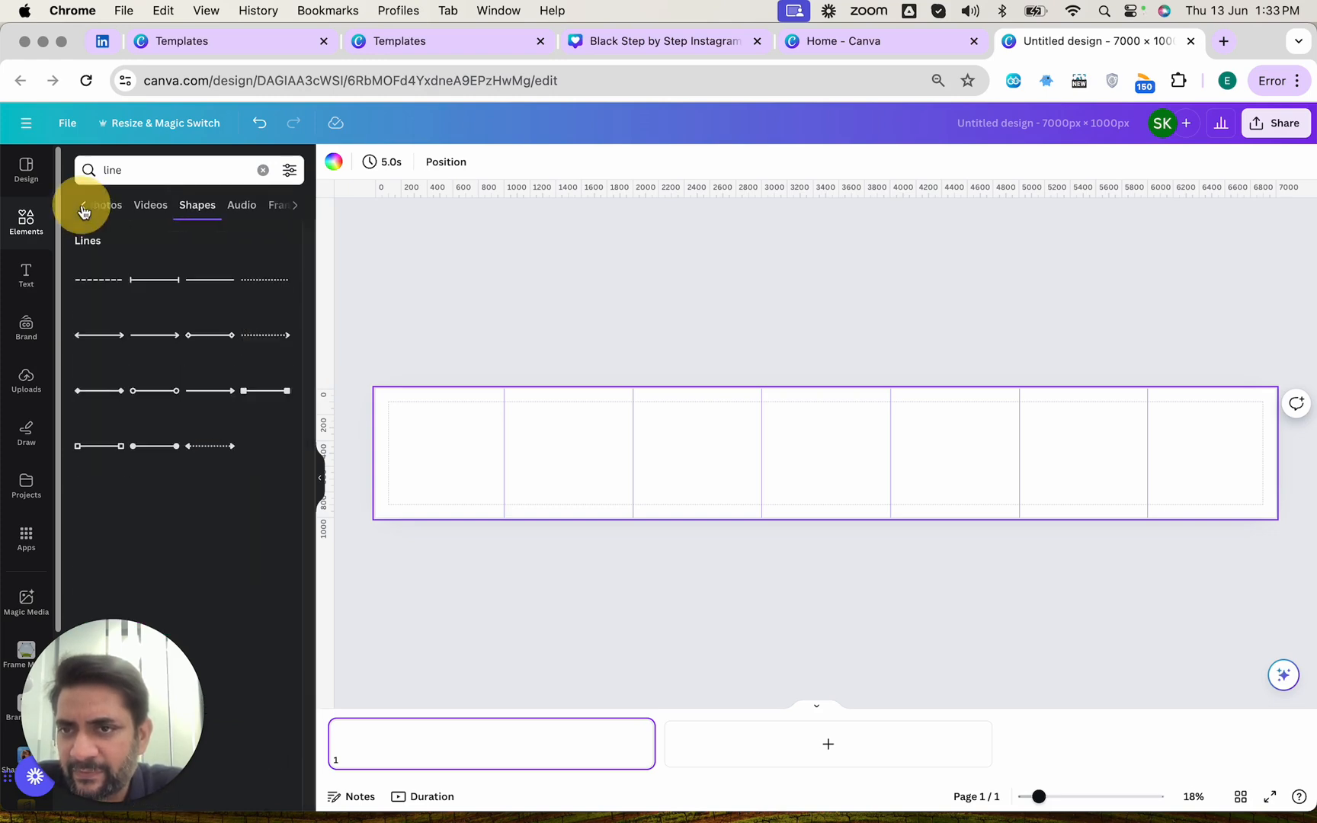
# - Browse the graphics results for "line" to look for a decorative line suited to the carousel
pyautogui.click(141, 216)
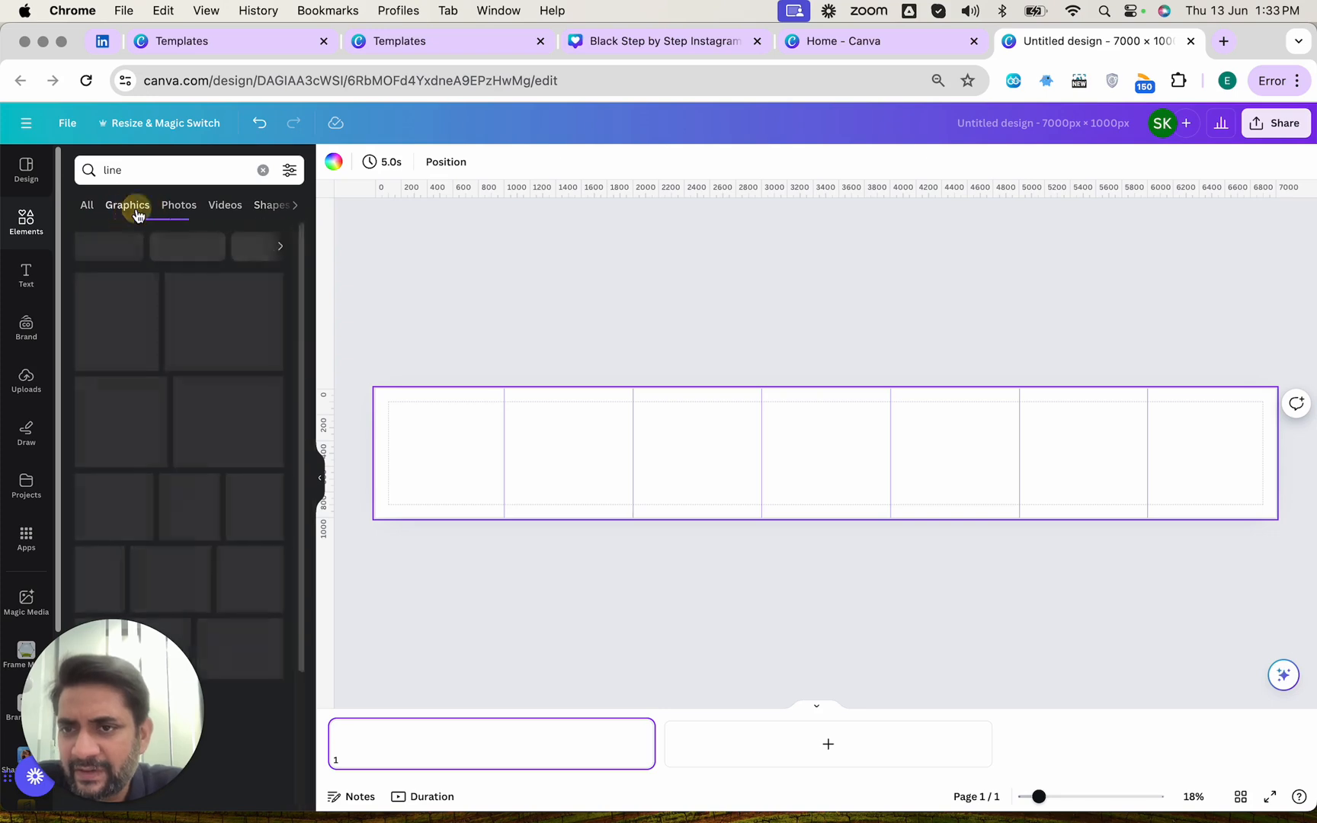
pyautogui.scroll(-10, 188, 409)
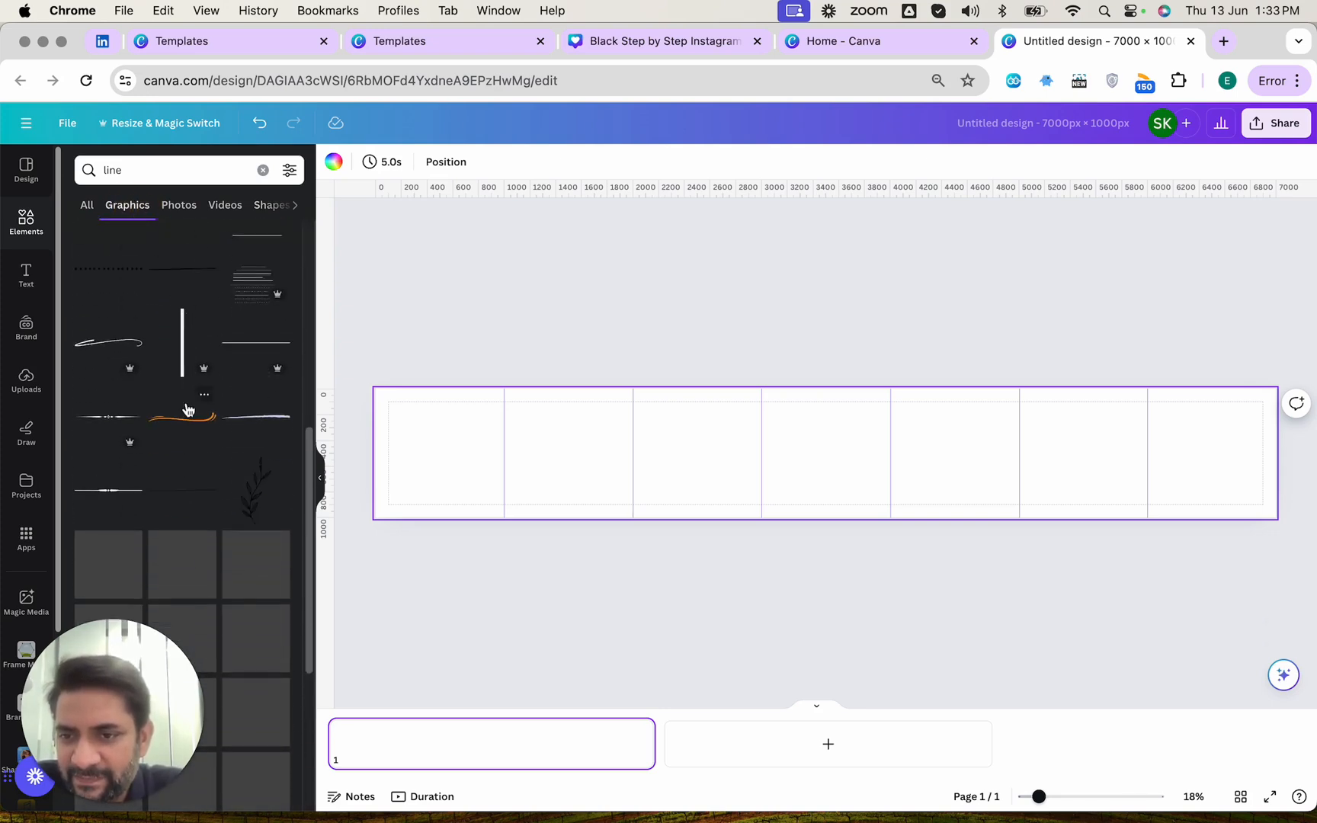
pyautogui.scroll(-2, 188, 409)
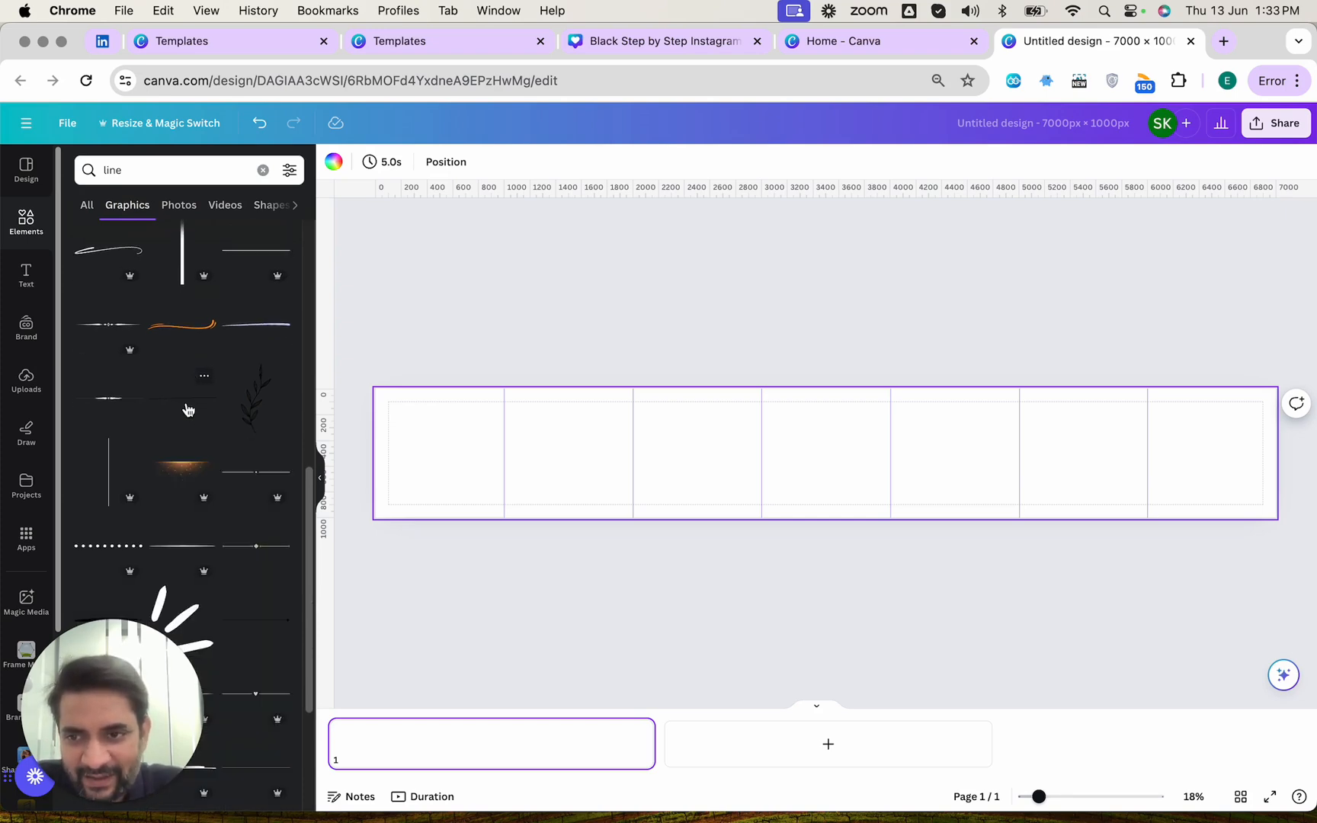
pyautogui.scroll(-7, 188, 409)
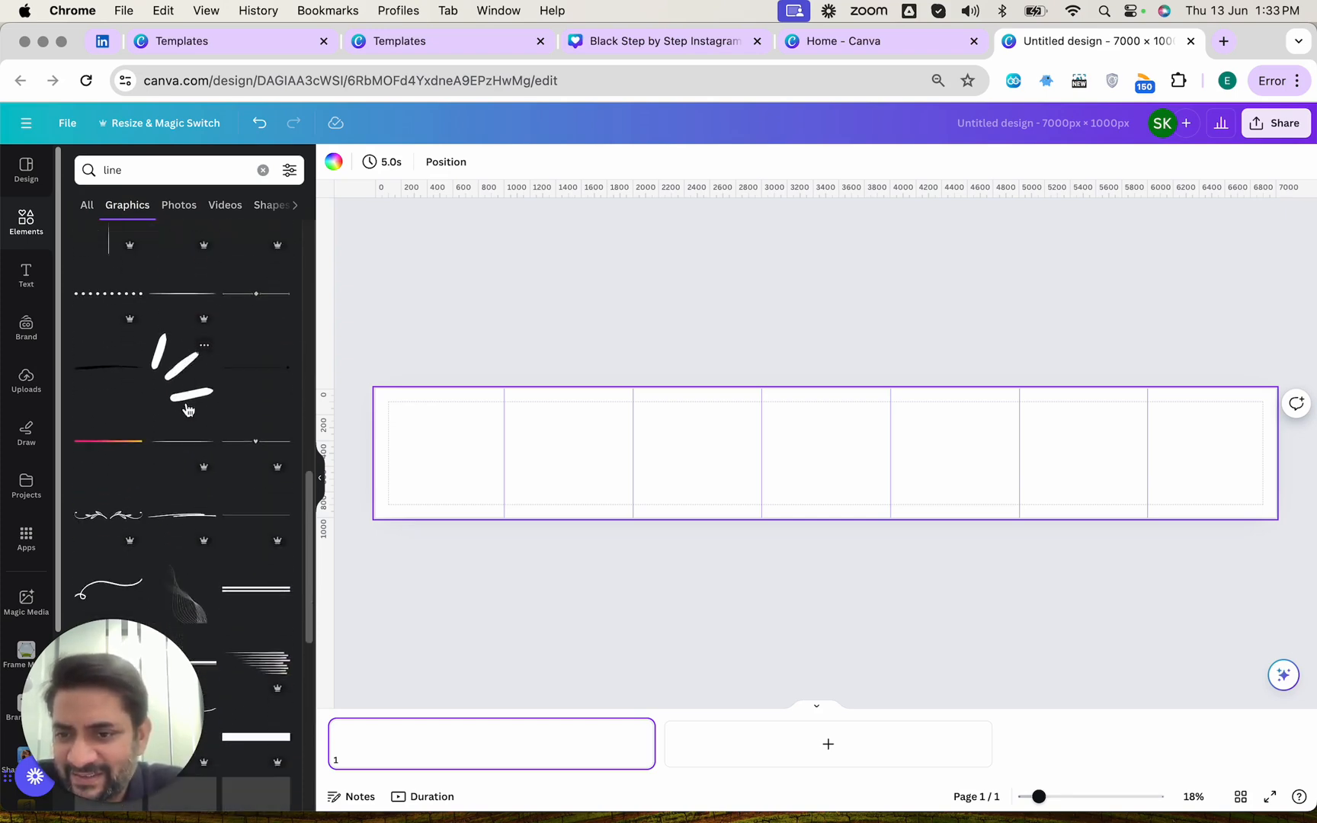
pyautogui.scroll(-2, 188, 409)
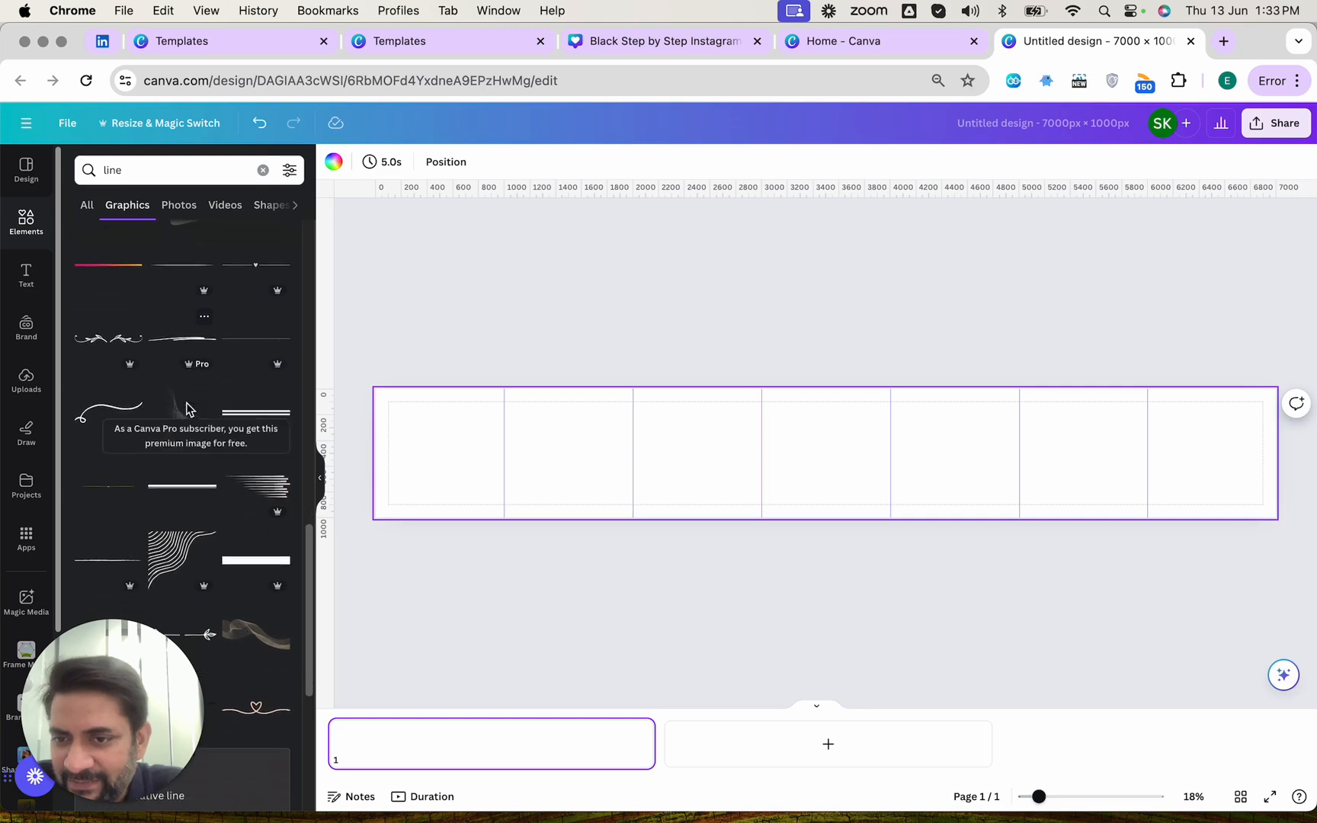
pyautogui.scroll(-10, 193, 488)
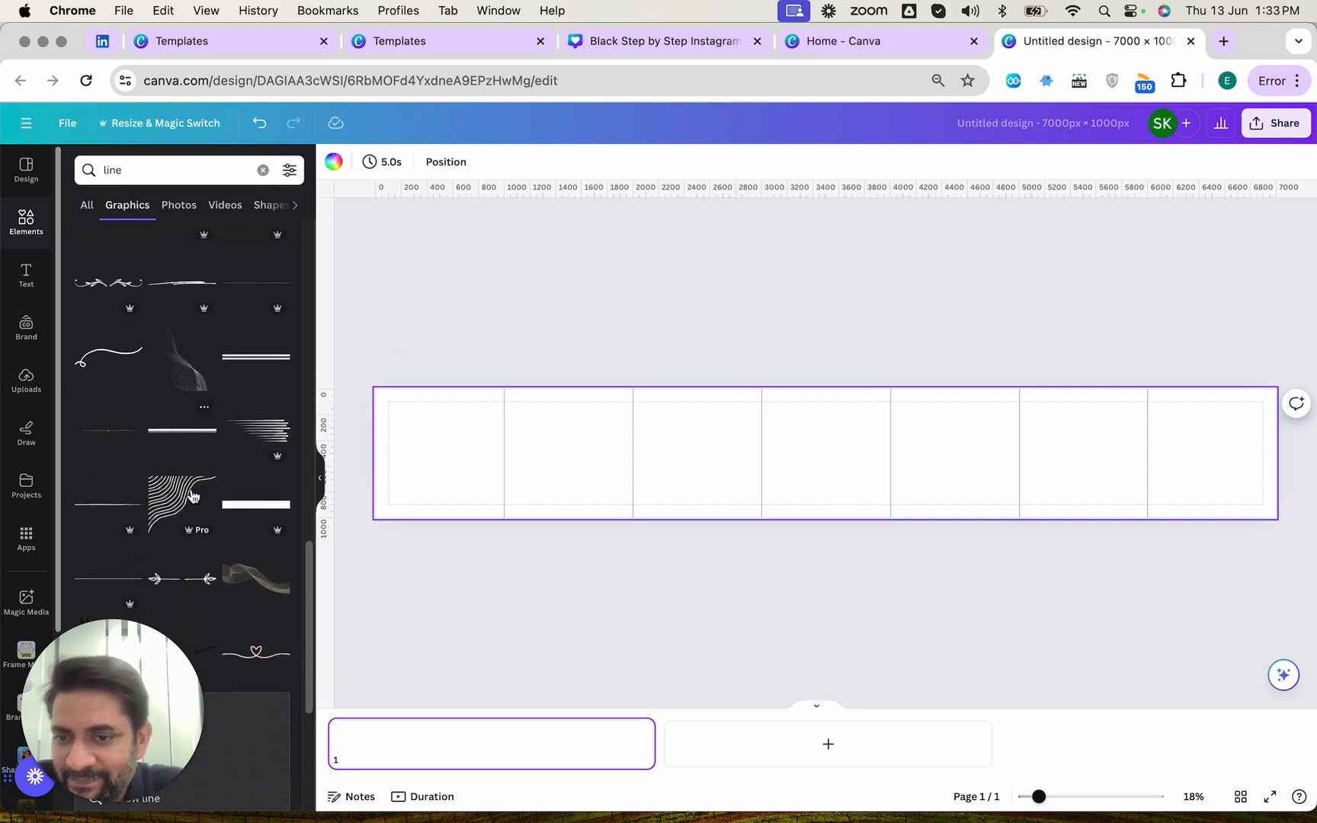
pyautogui.scroll(-2, 206, 464)
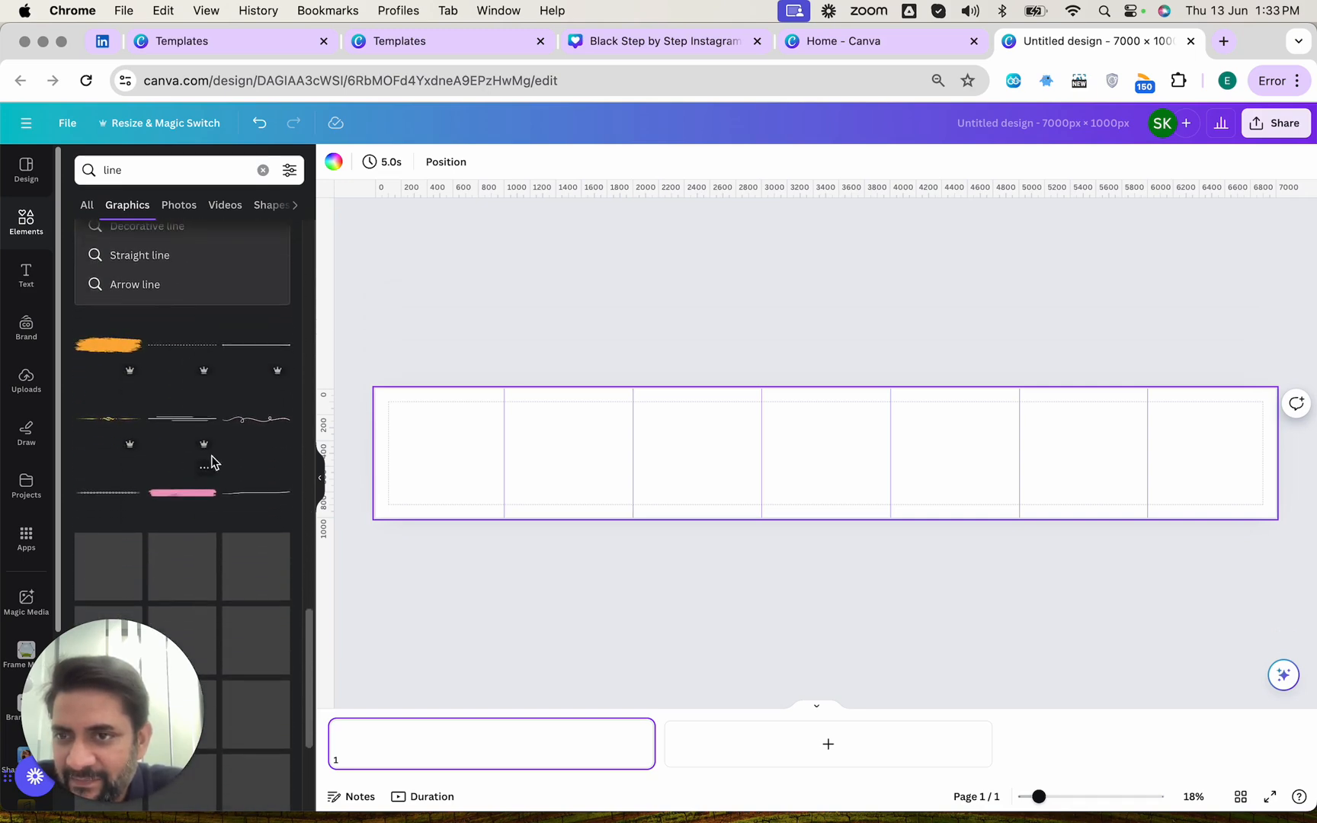
pyautogui.scroll(2, 206, 470)
pyautogui.scroll(-2, 208, 473)
pyautogui.scroll(-3, 206, 468)
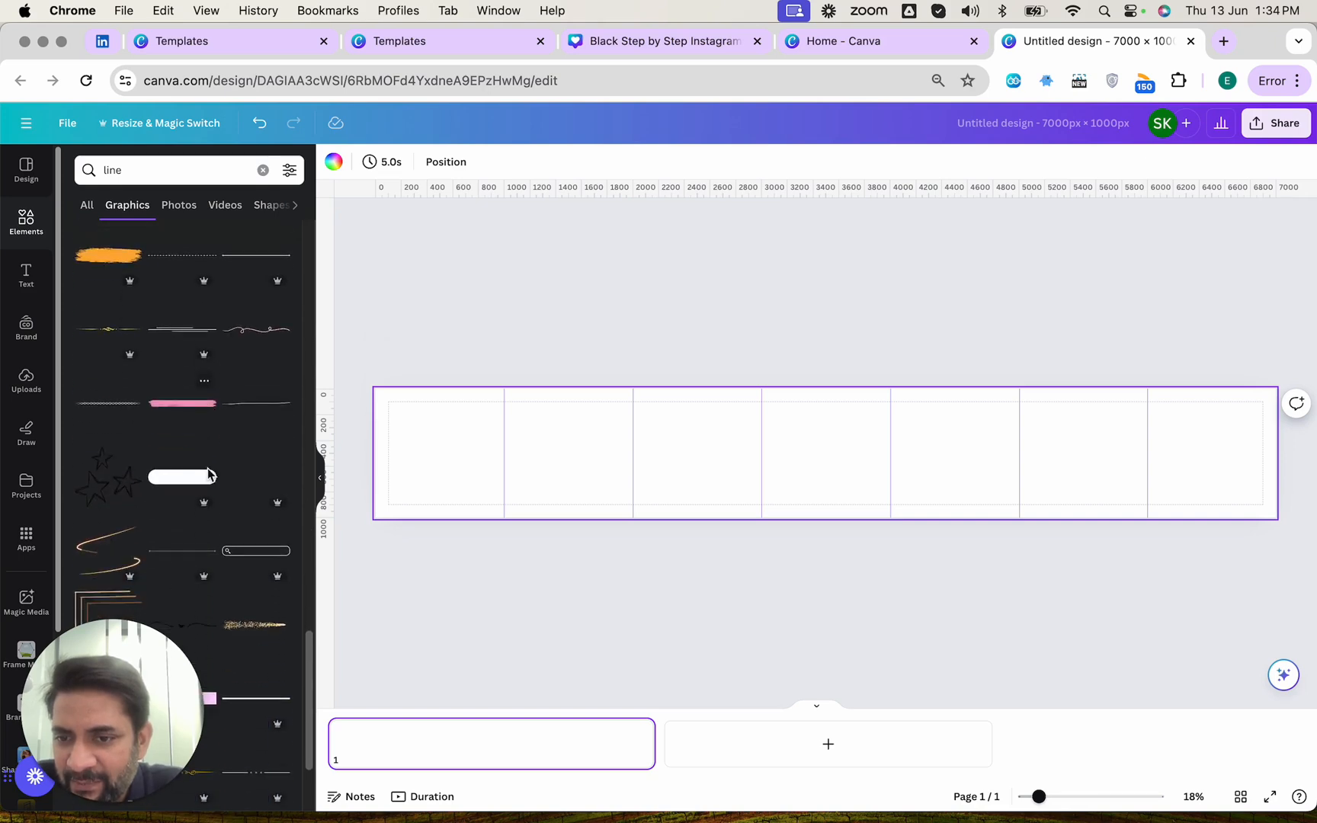
# - Search the graphics for "curvy line" and add the dashed line with two loops to the canvas
pyautogui.click(127, 173)
pyautogui.press('super+Left')
pyautogui.write('curv')
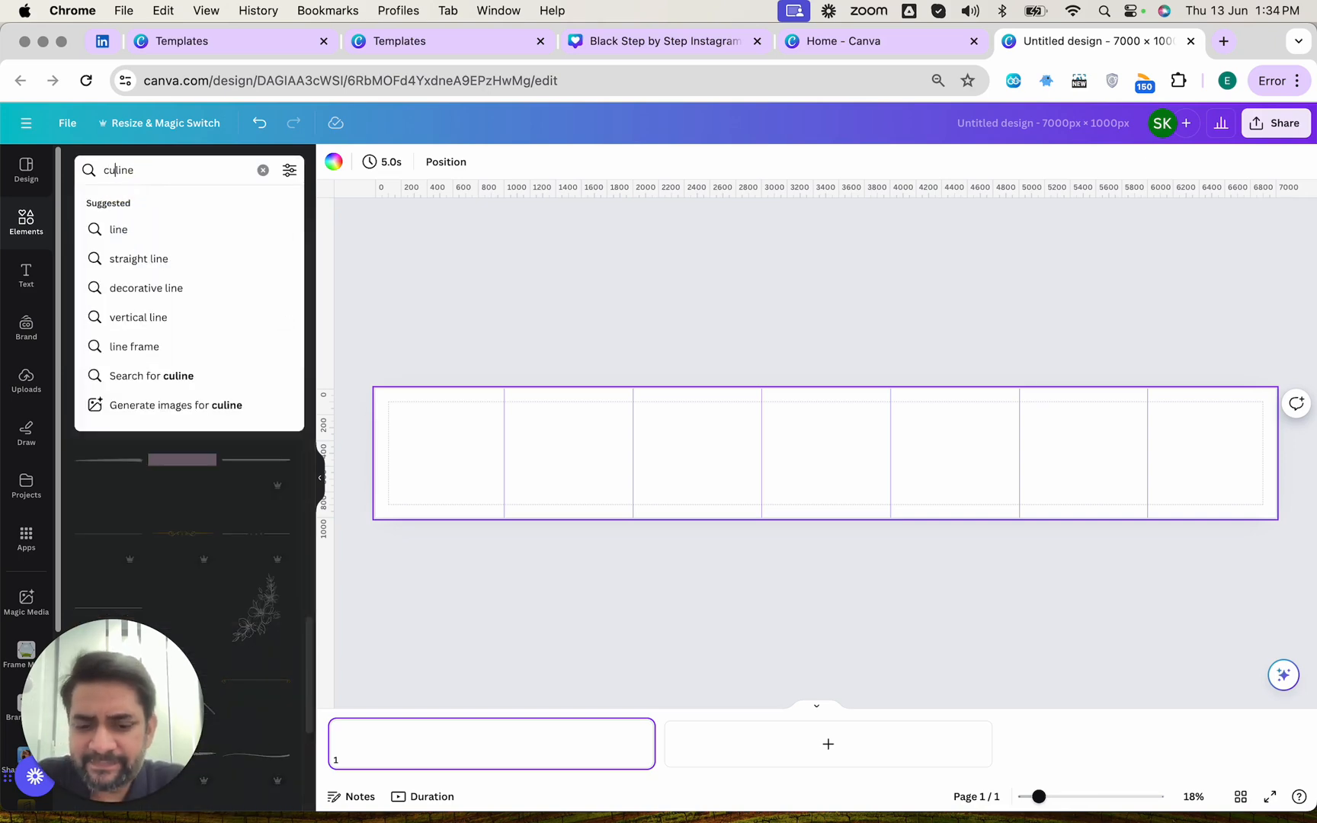
pyautogui.write('y')
pyautogui.press('Return')
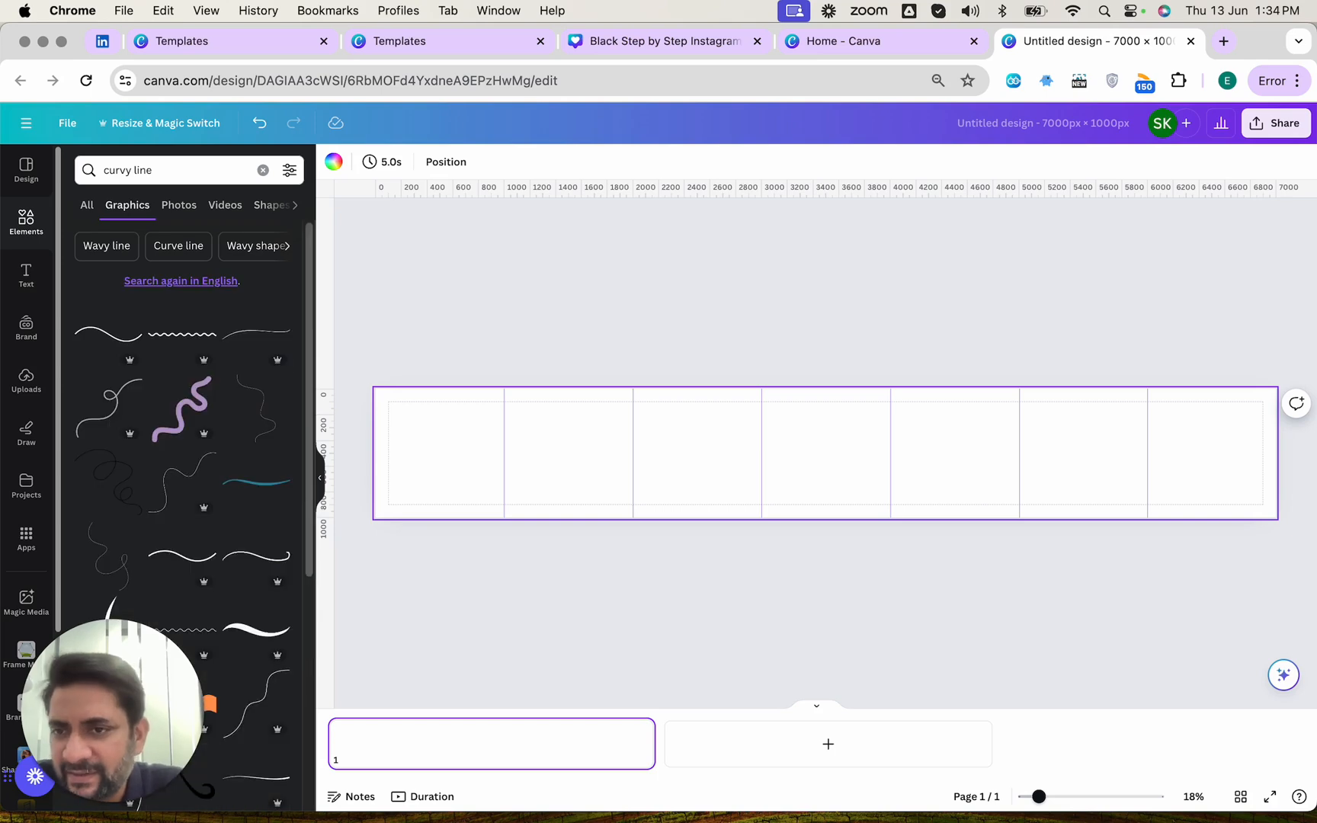
pyautogui.scroll(-5, 123, 345)
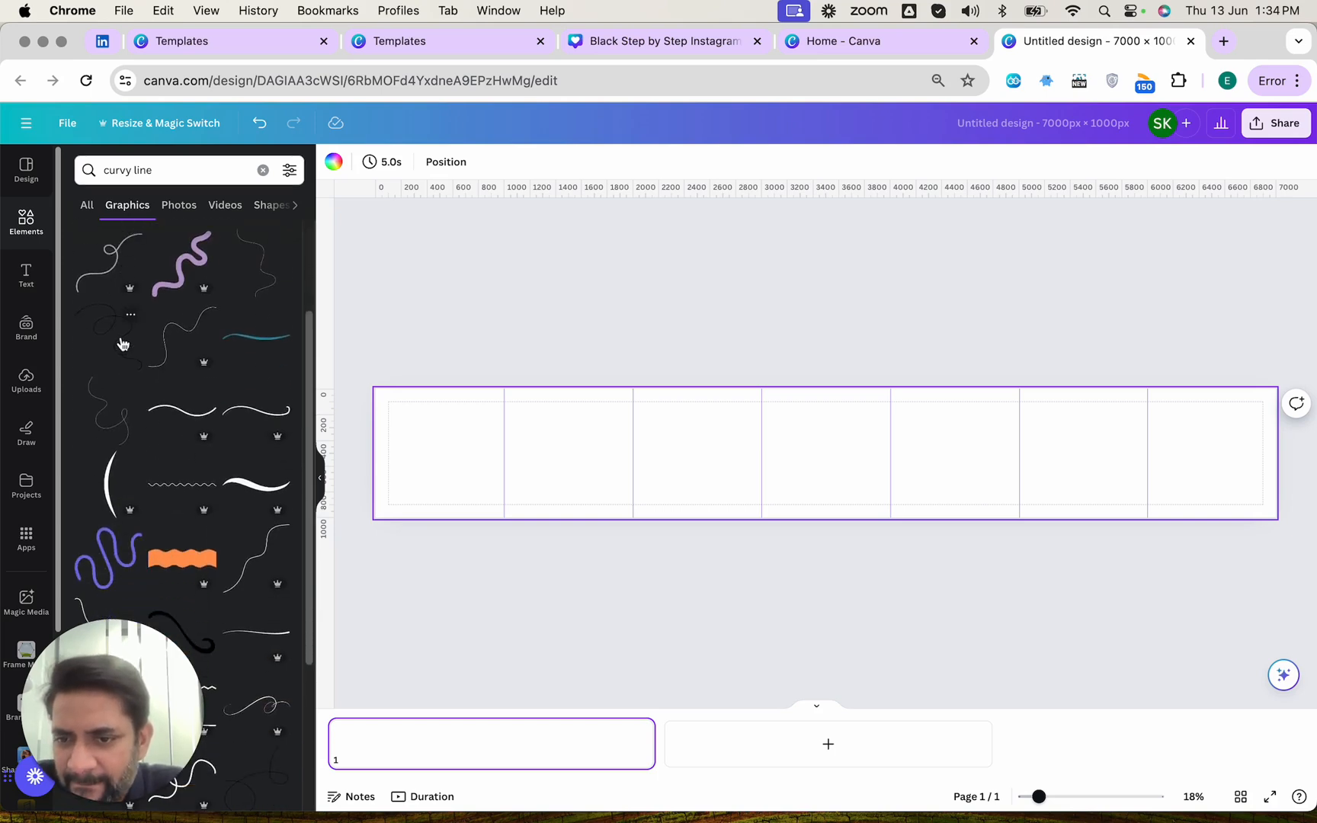
pyautogui.scroll(-10, 123, 345)
pyautogui.click(190, 298)
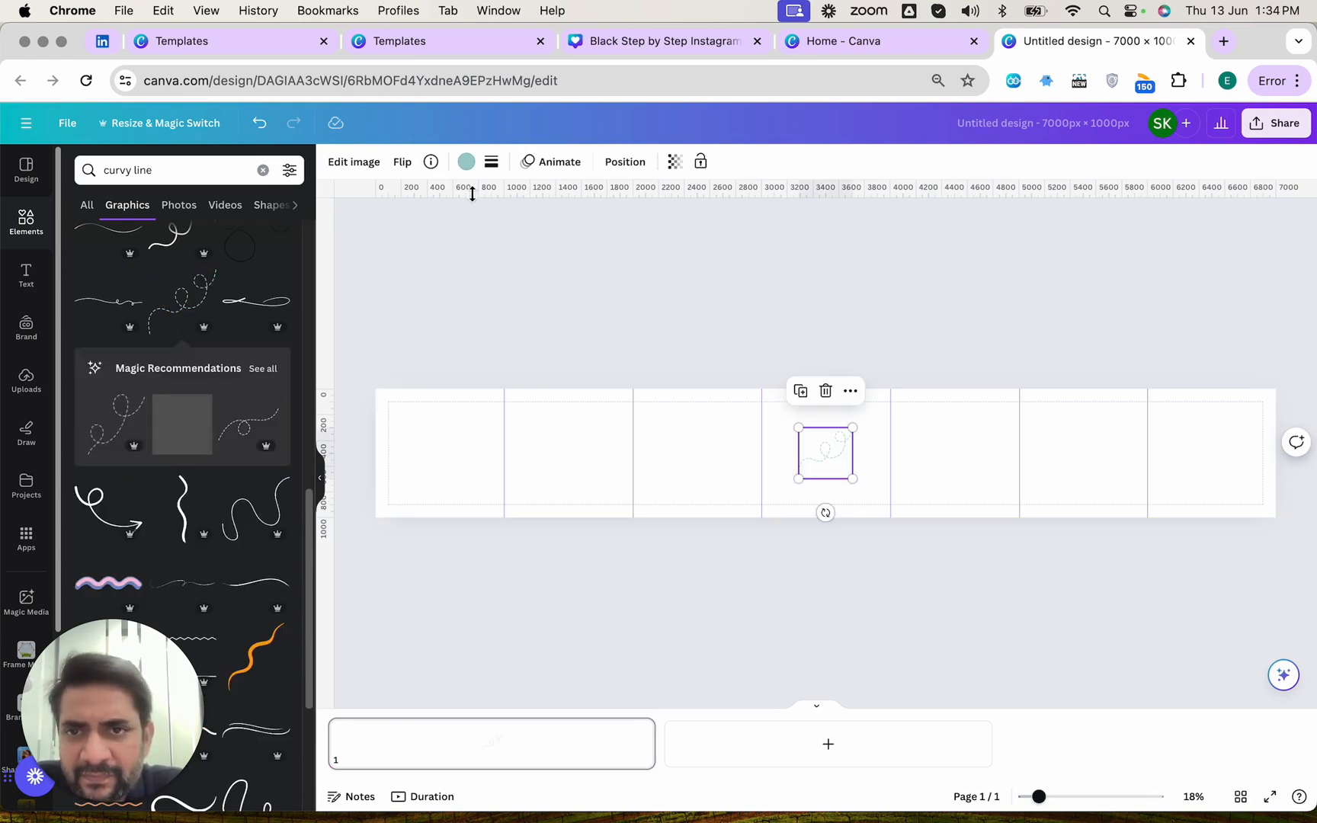
# - Recolour the dashed looping line white and set the page background to black
pyautogui.click(464, 165)
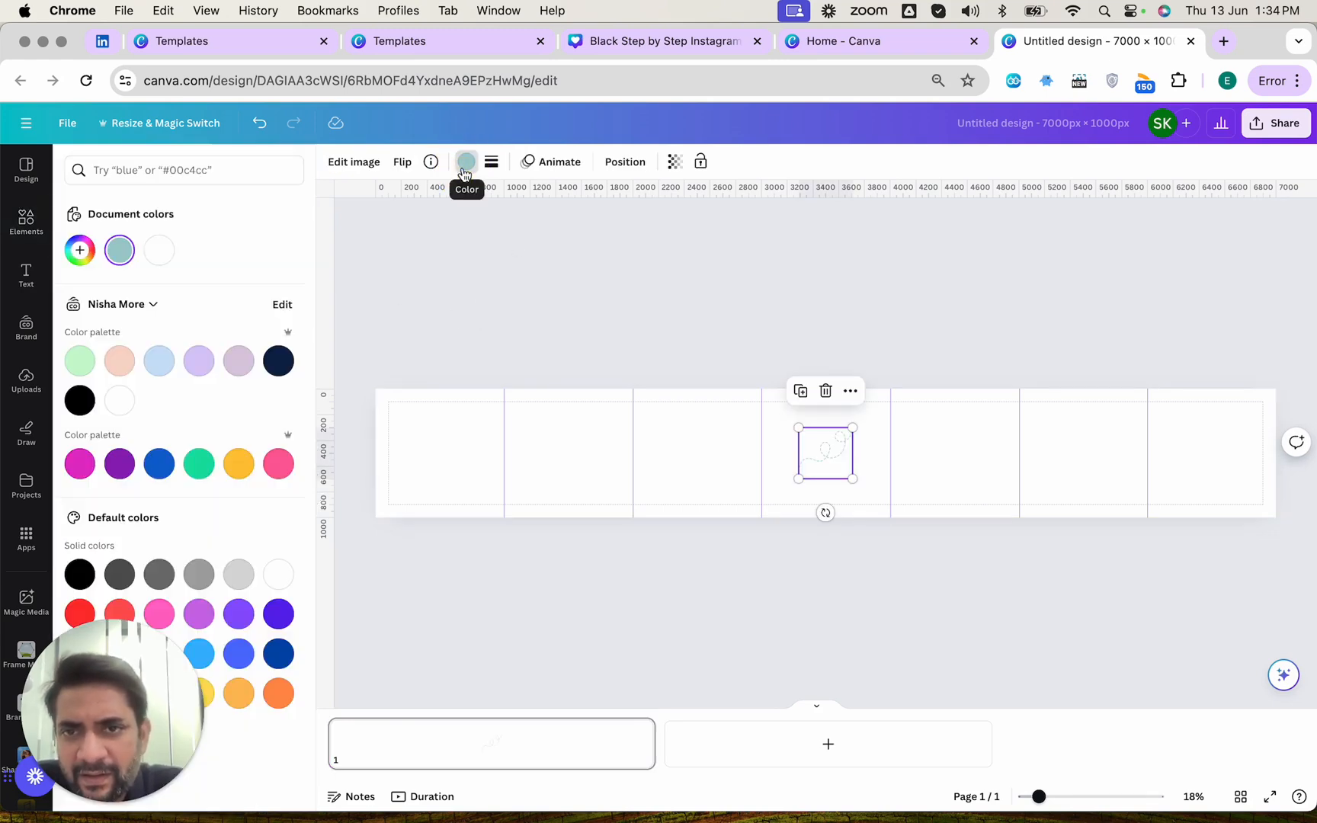
pyautogui.click(120, 402)
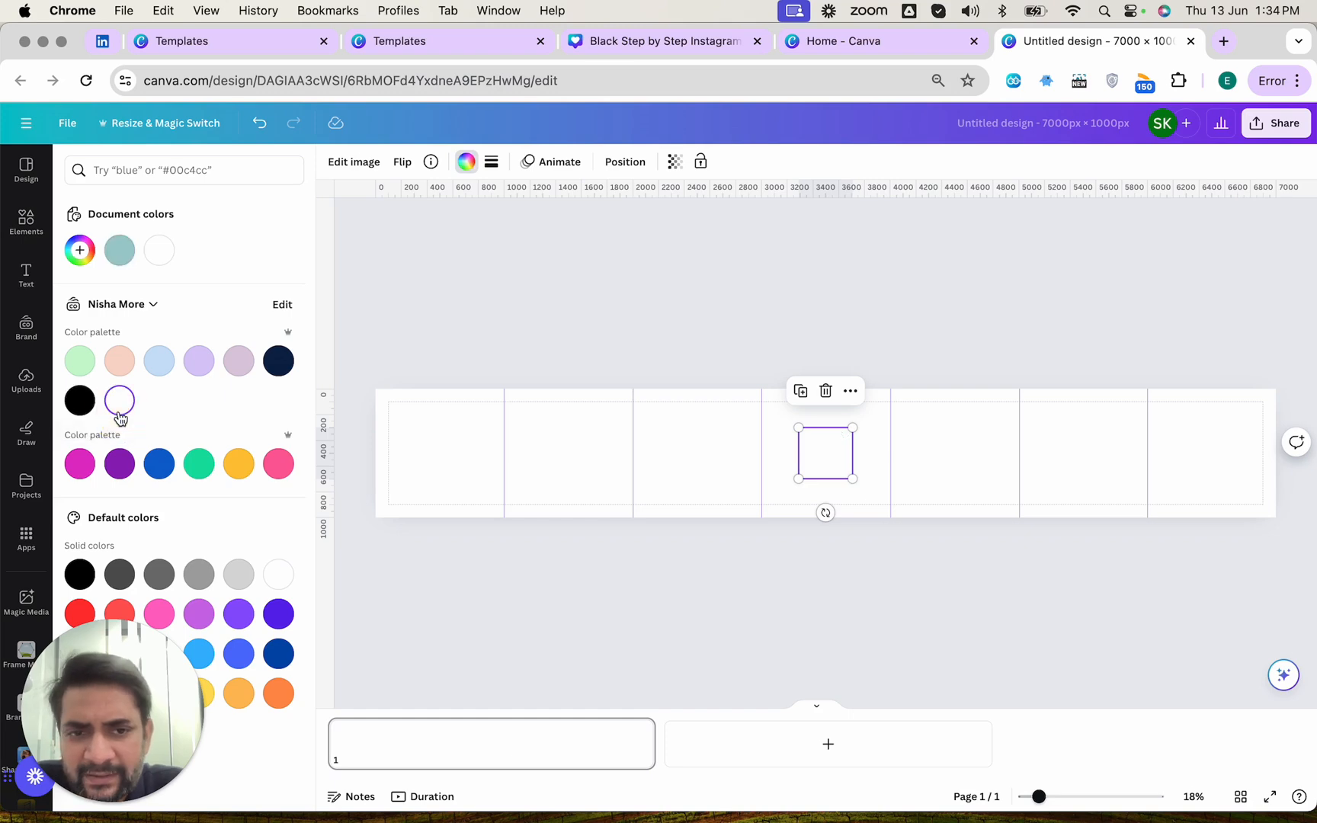
pyautogui.click(531, 446)
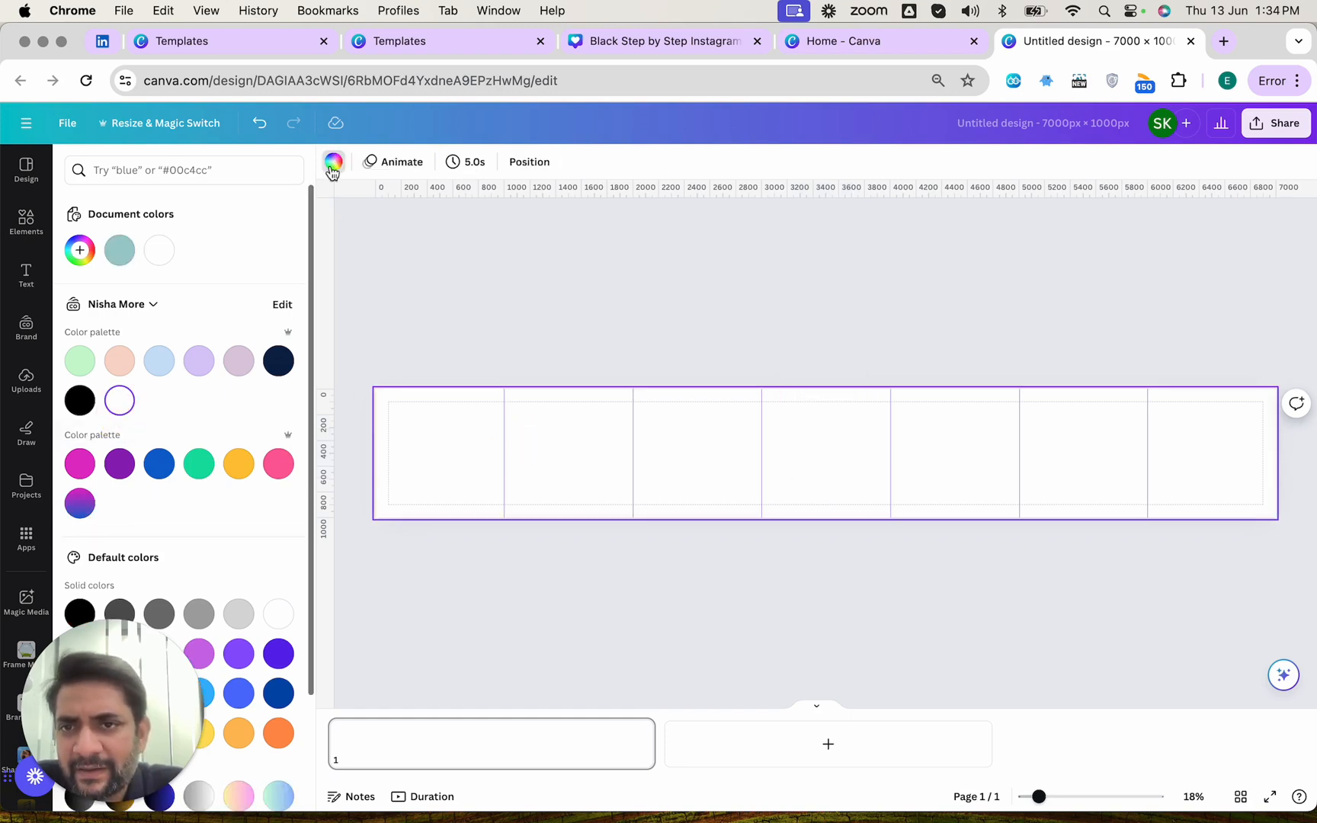
pyautogui.click(80, 400)
# - Move the dashed looping line onto the first slide and briefly compare with the Black Step by Step design
pyautogui.moveTo(835, 481); pyautogui.dragTo(453, 471)
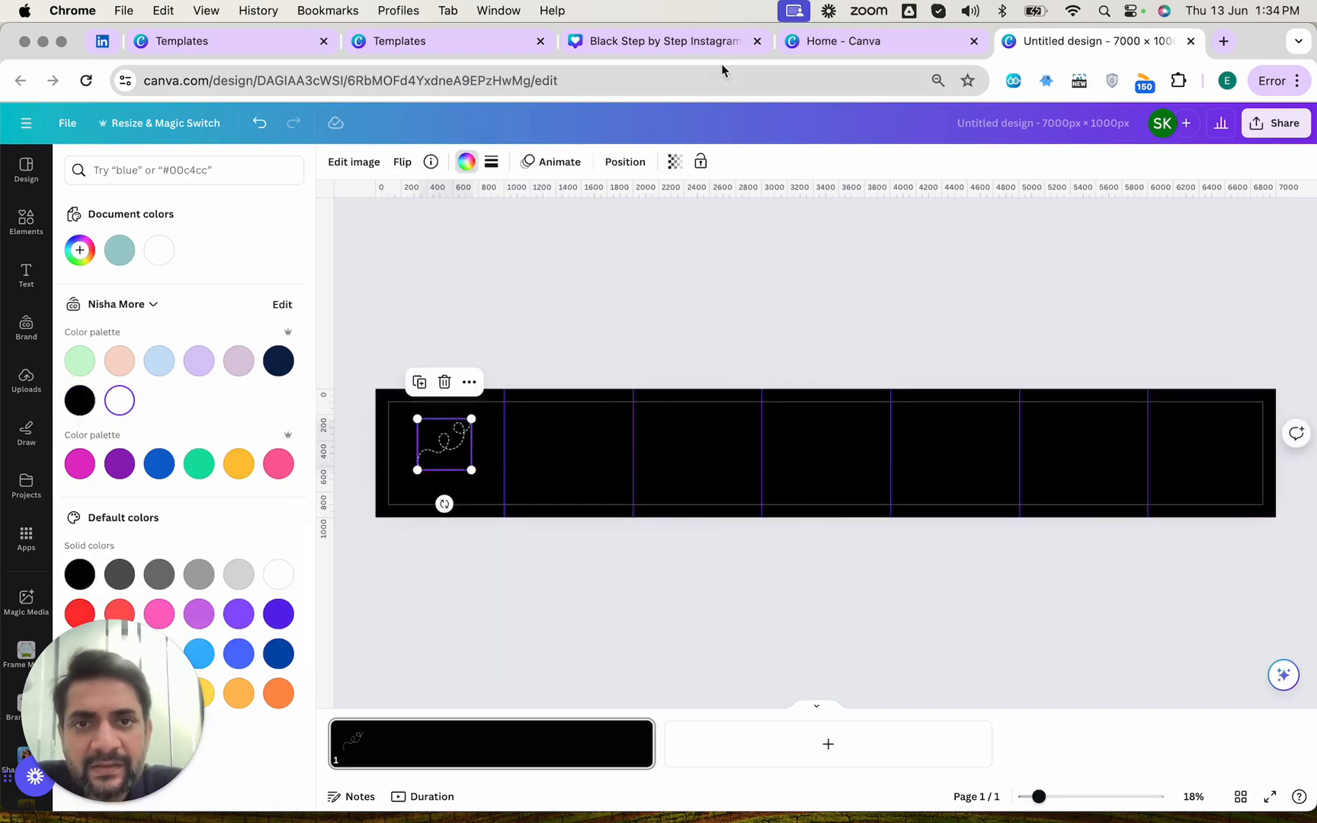
pyautogui.click(708, 41)
pyautogui.click(1035, 42)
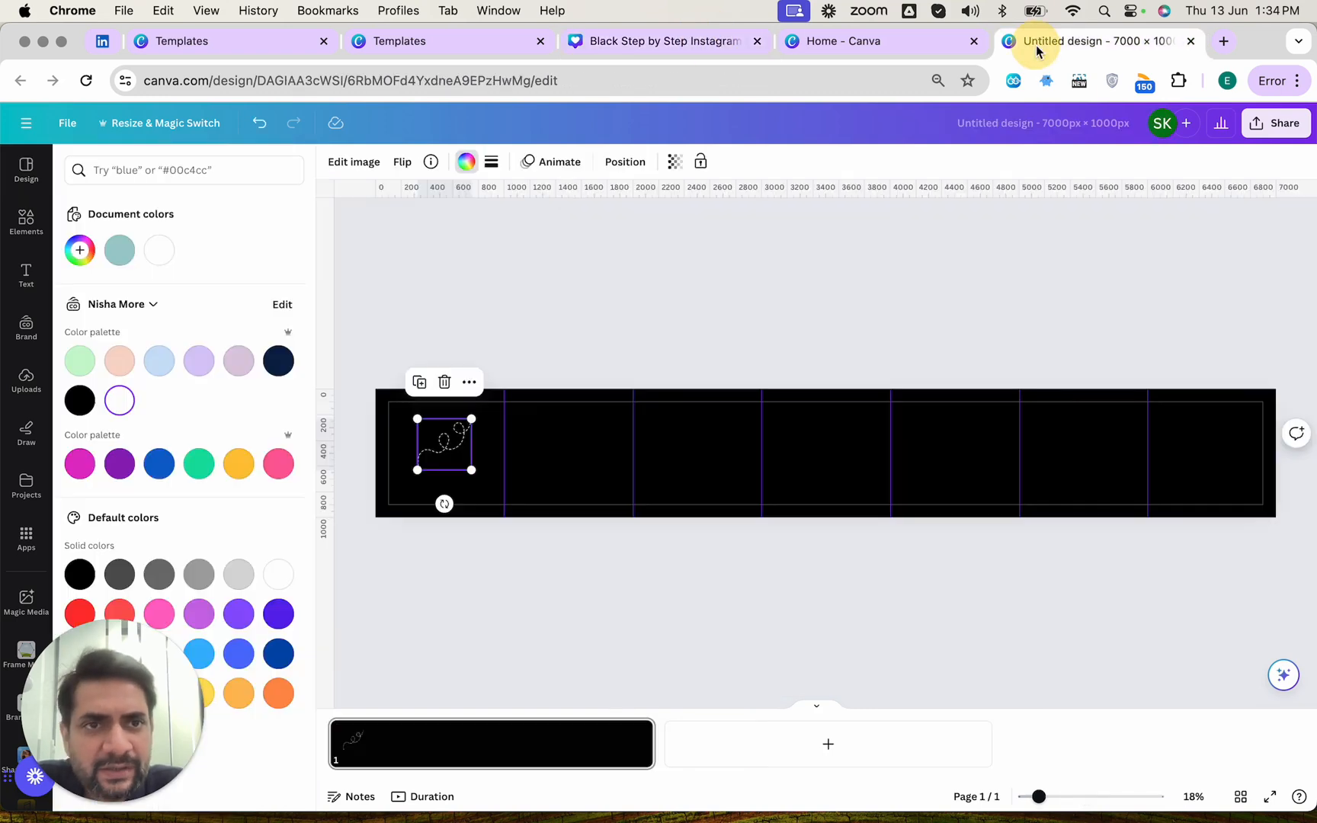
# - Search the elements for "curvy dotted lines"
pyautogui.click(25, 221)
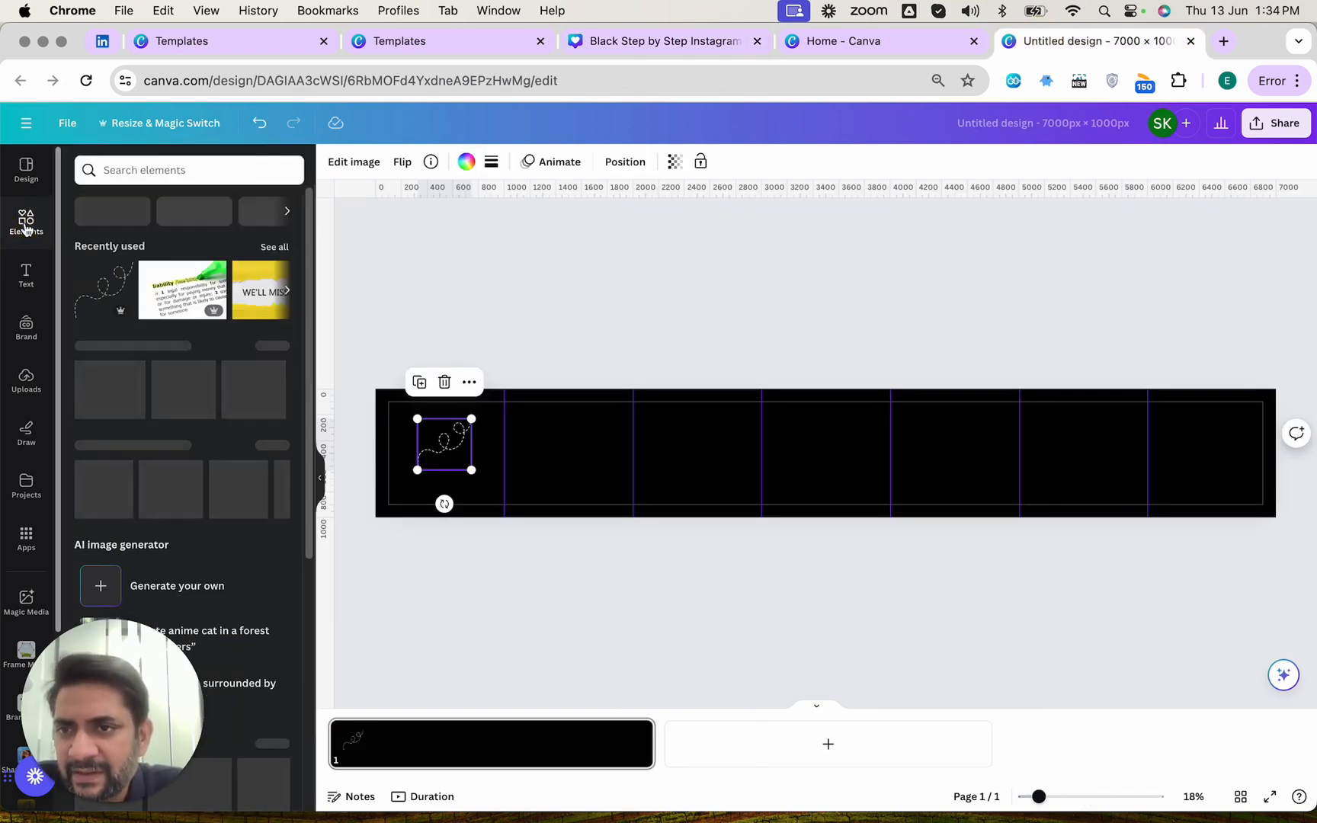
pyautogui.click(152, 170)
pyautogui.write('curvy dott')
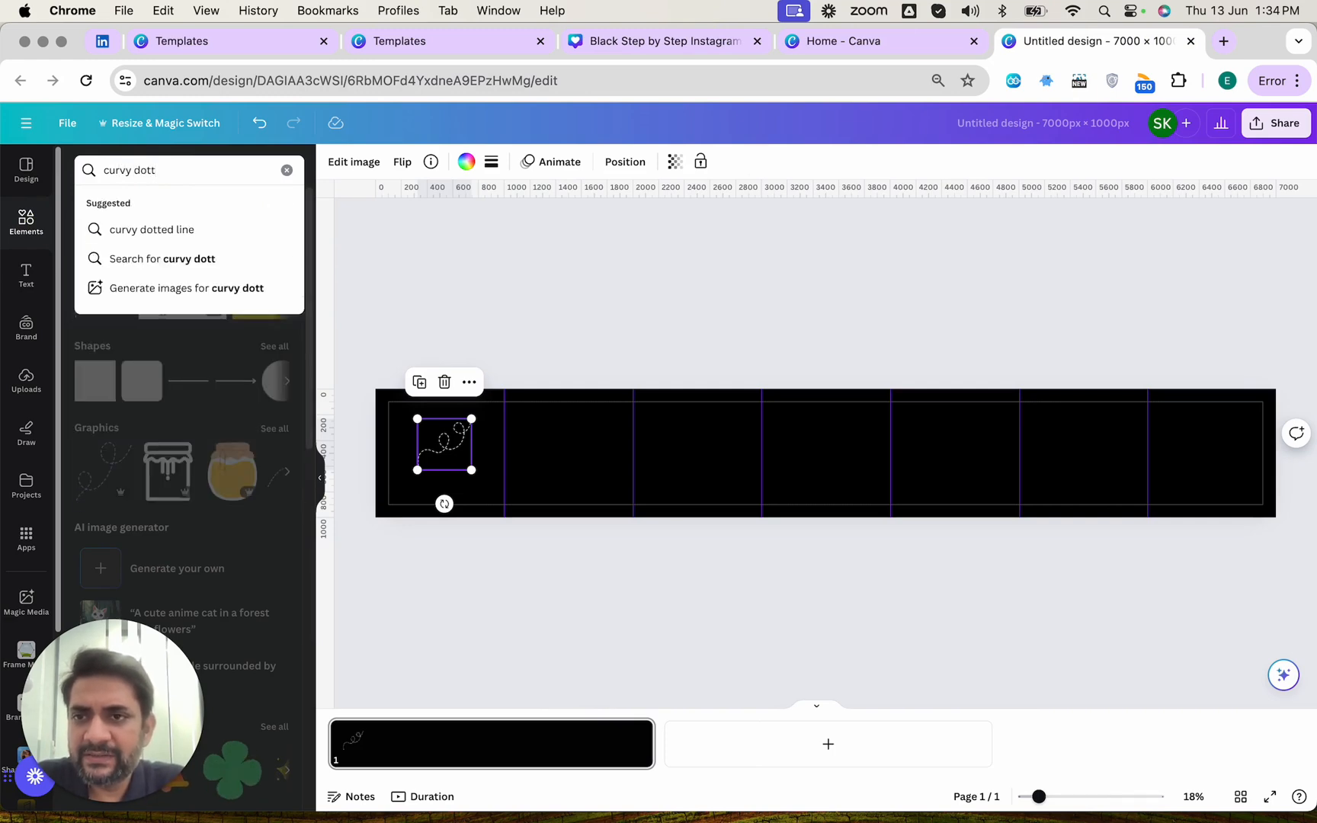
pyautogui.write('ed lines')
pyautogui.press('Return')
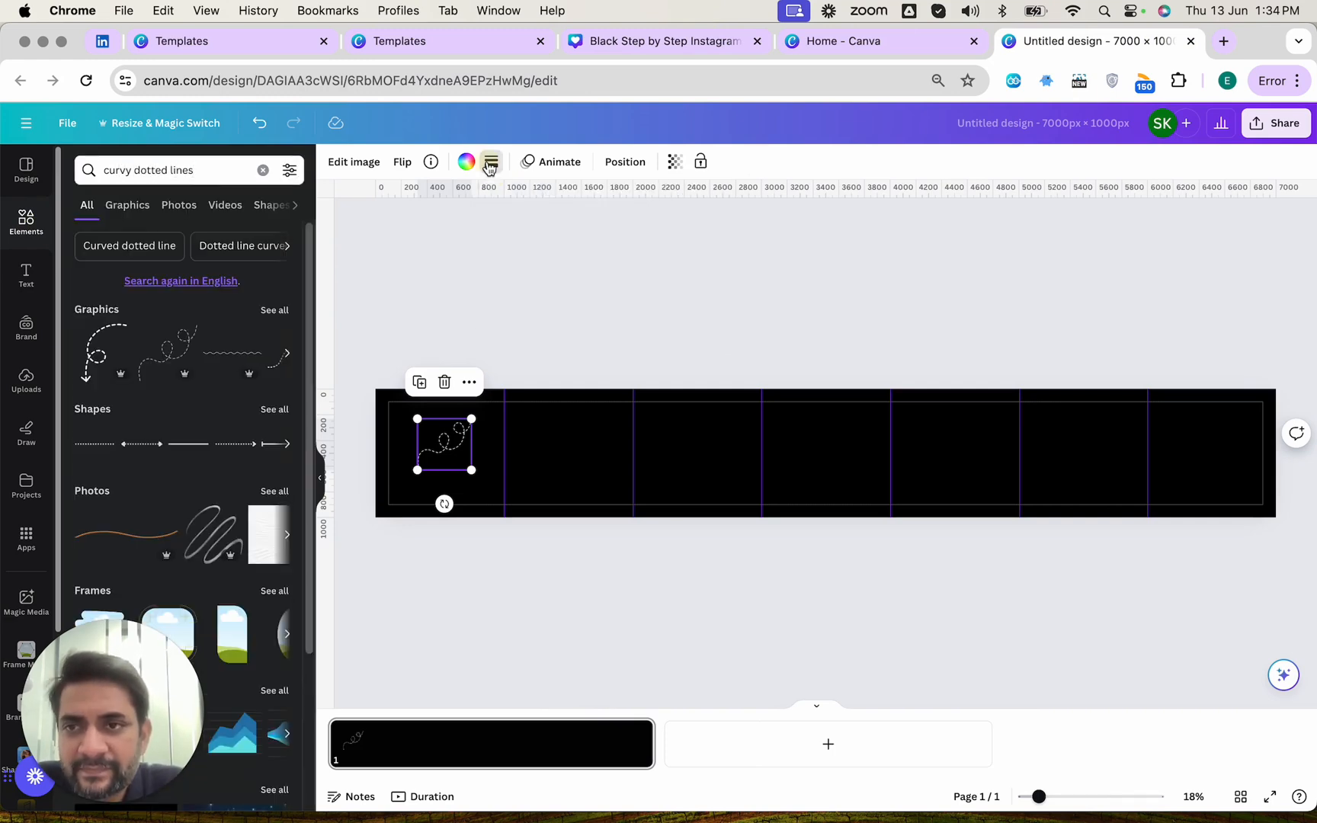
# - Search the graphics for "curvy lines" and replace the dashed looping line with the solid S-shaped line
pyautogui.doubleClick(152, 170)
pyautogui.press('BackSpace')
pyautogui.press('Return')
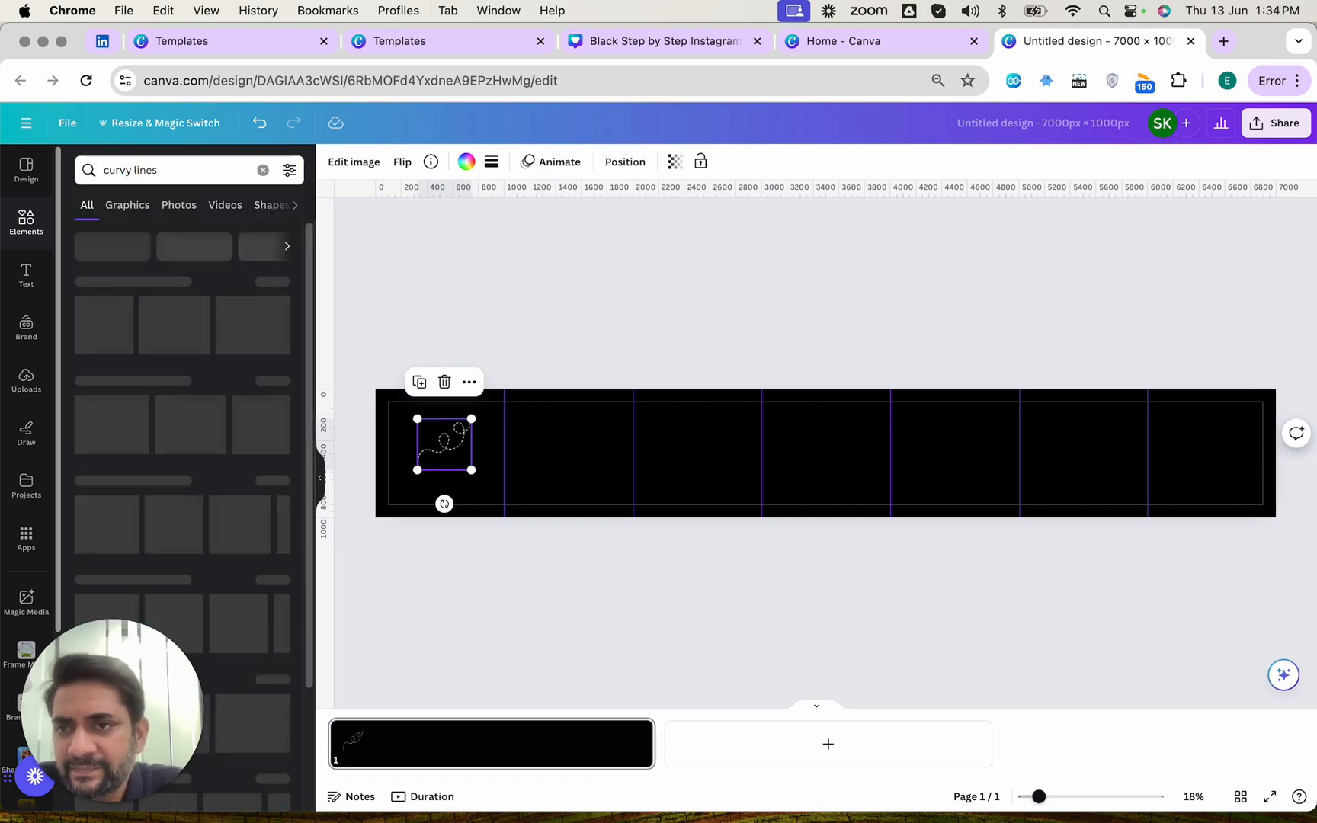
pyautogui.click(127, 205)
pyautogui.scroll(-2, 244, 332)
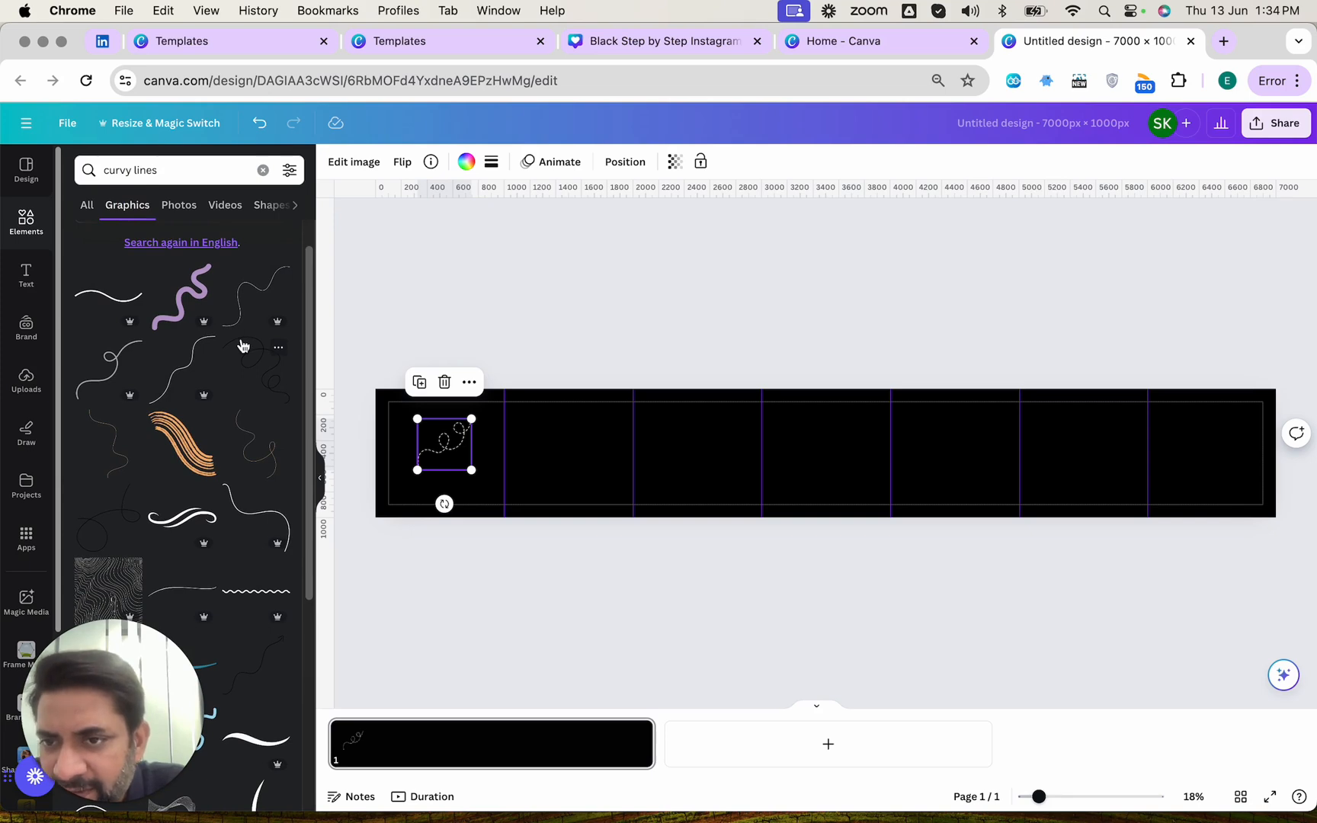
pyautogui.scroll(-5, 183, 415)
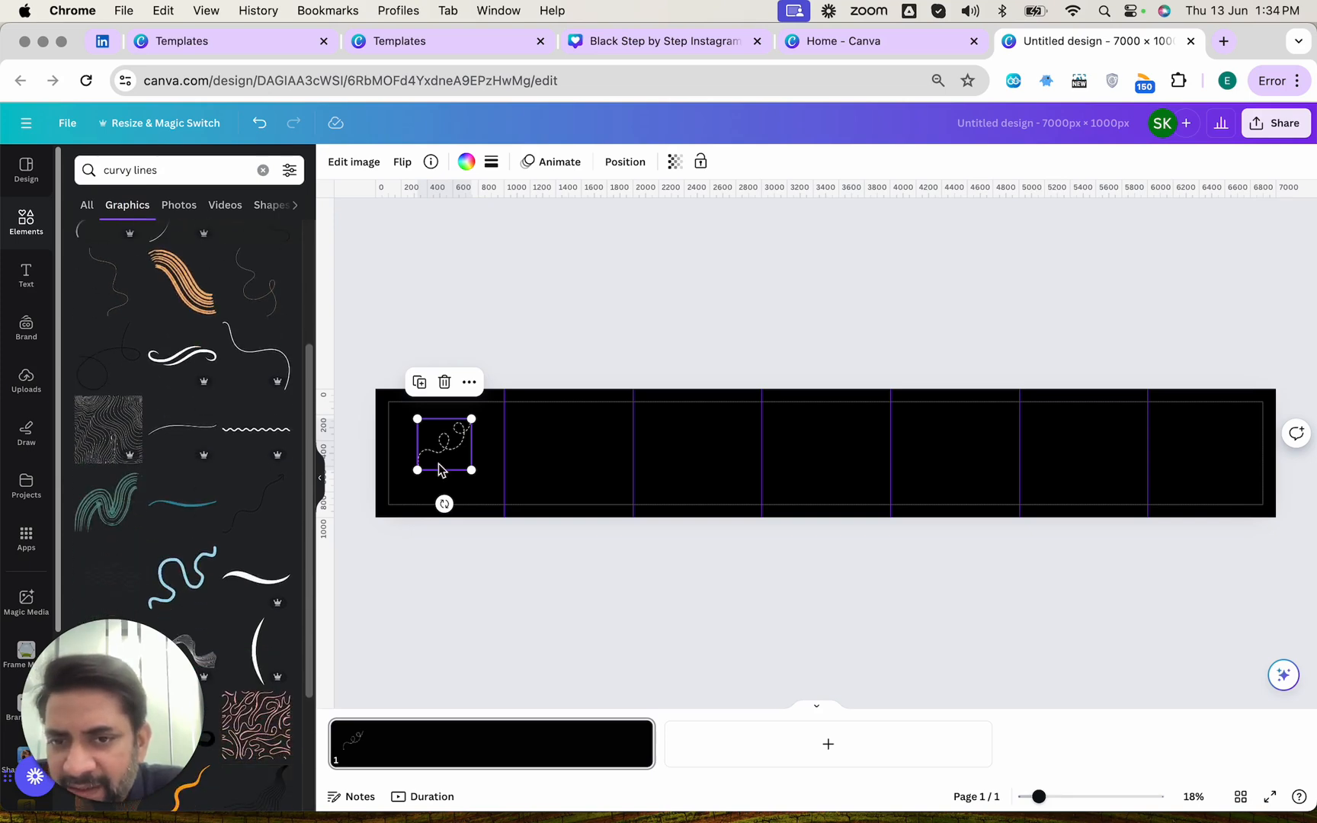
pyautogui.press('Delete')
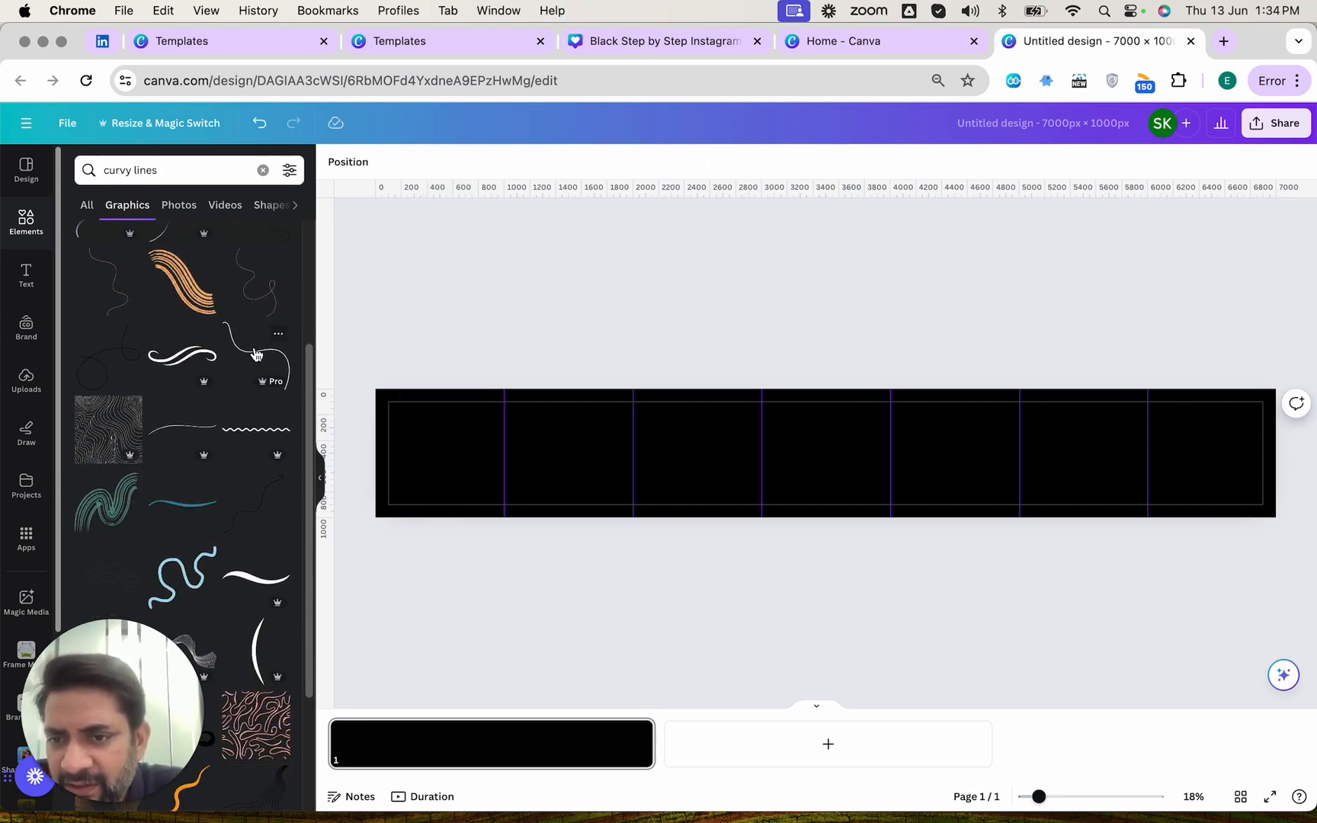
pyautogui.click(256, 355)
# - Recolour the S-shaped line white and move it onto the first slide
pyautogui.click(466, 162)
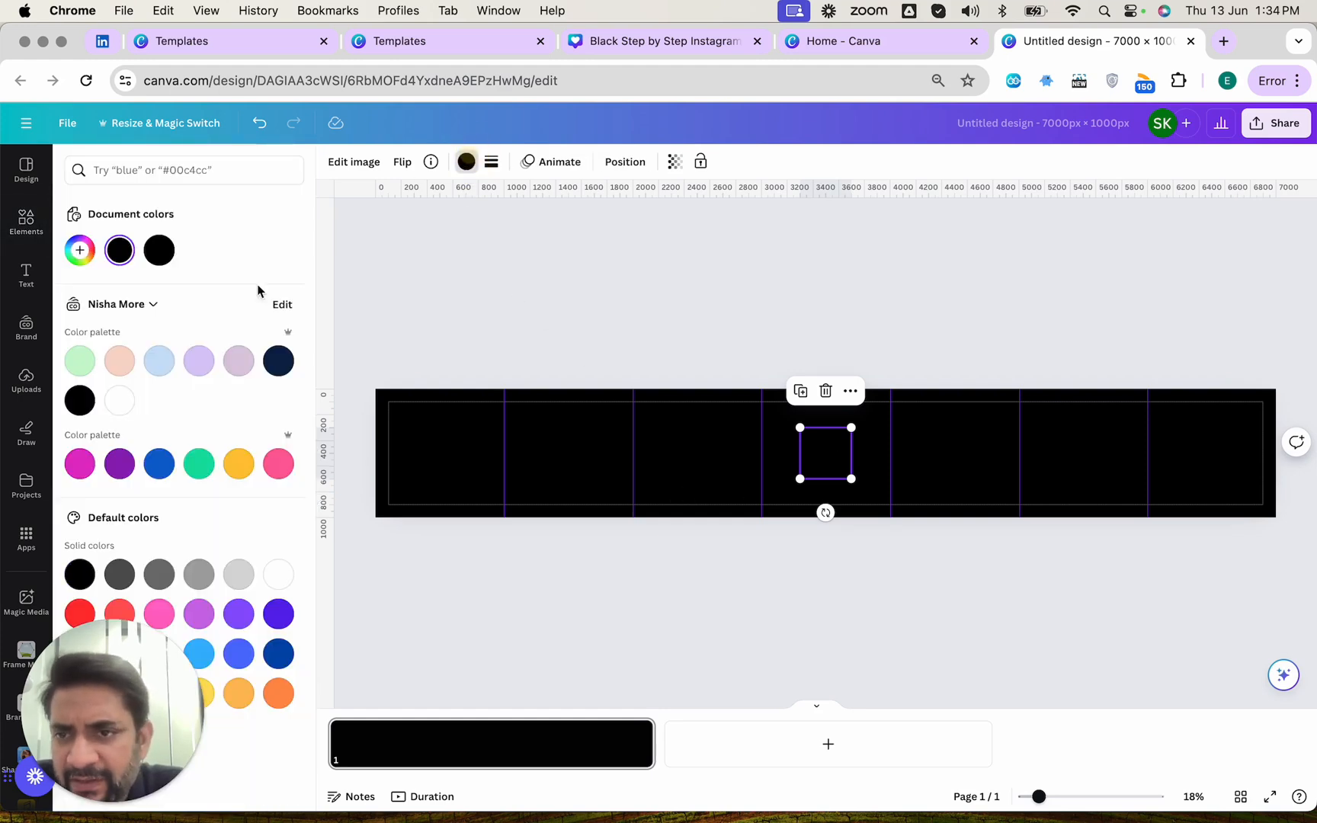
pyautogui.click(120, 410)
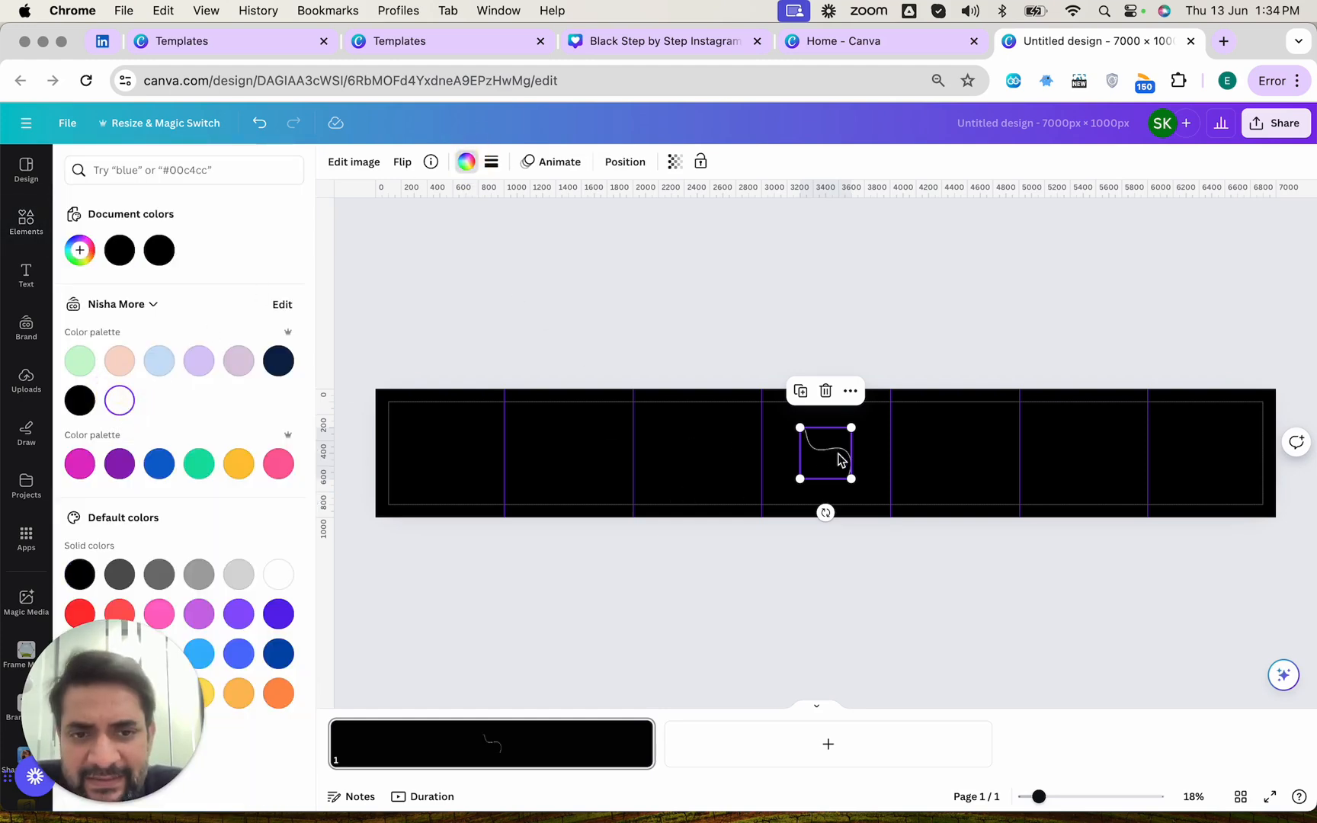
pyautogui.moveTo(831, 456); pyautogui.dragTo(451, 456)
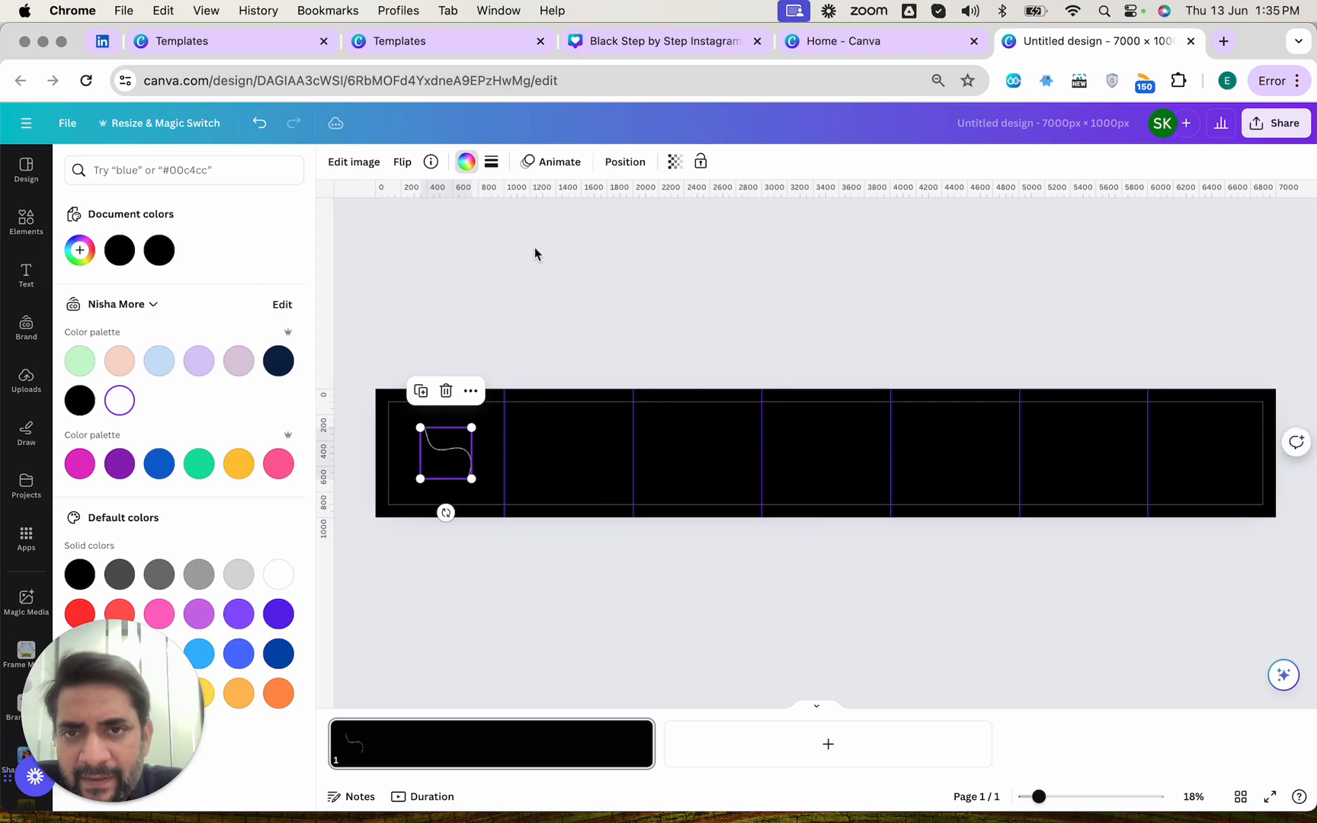
# - Give the S-shaped line a dotted border with a weight of 8 and enlarge the line
pyautogui.click(493, 164)
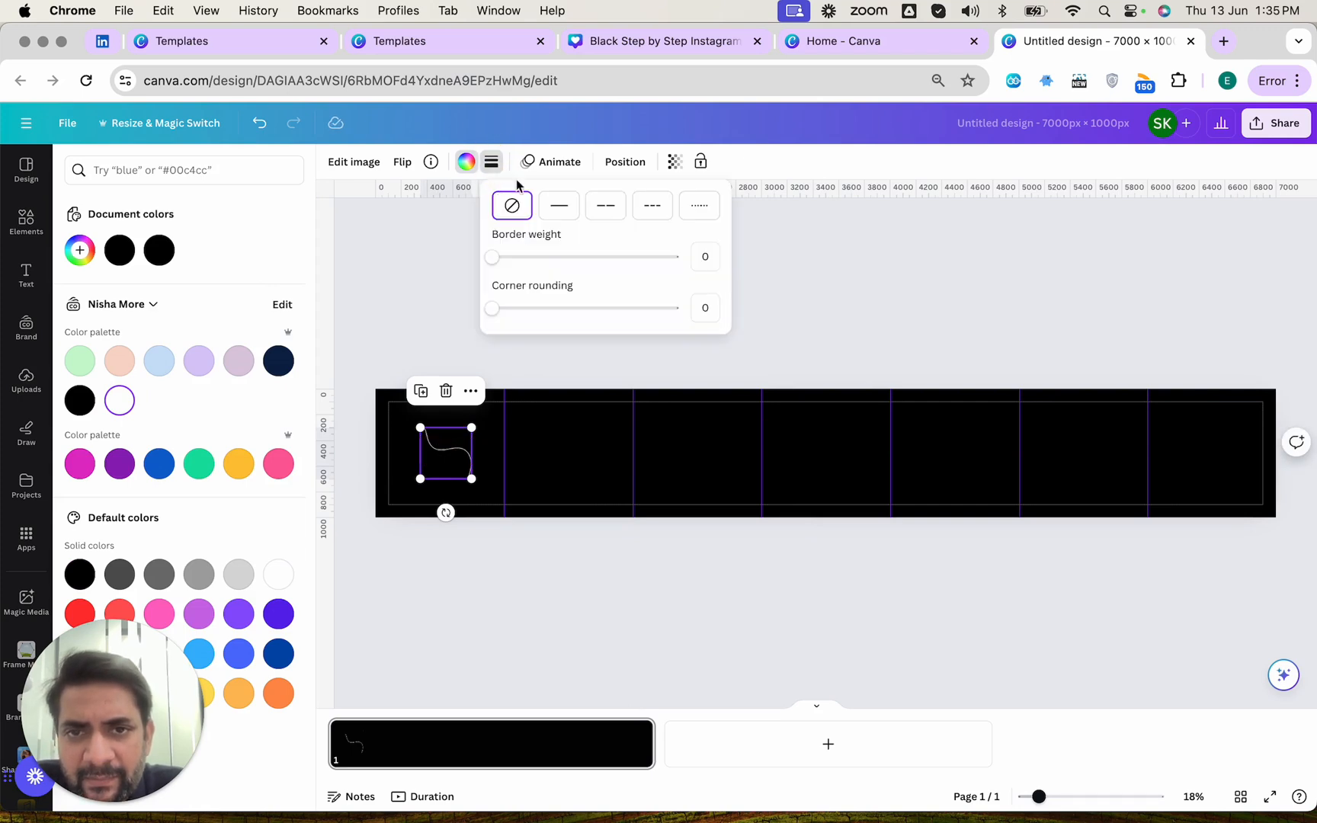
pyautogui.click(691, 207)
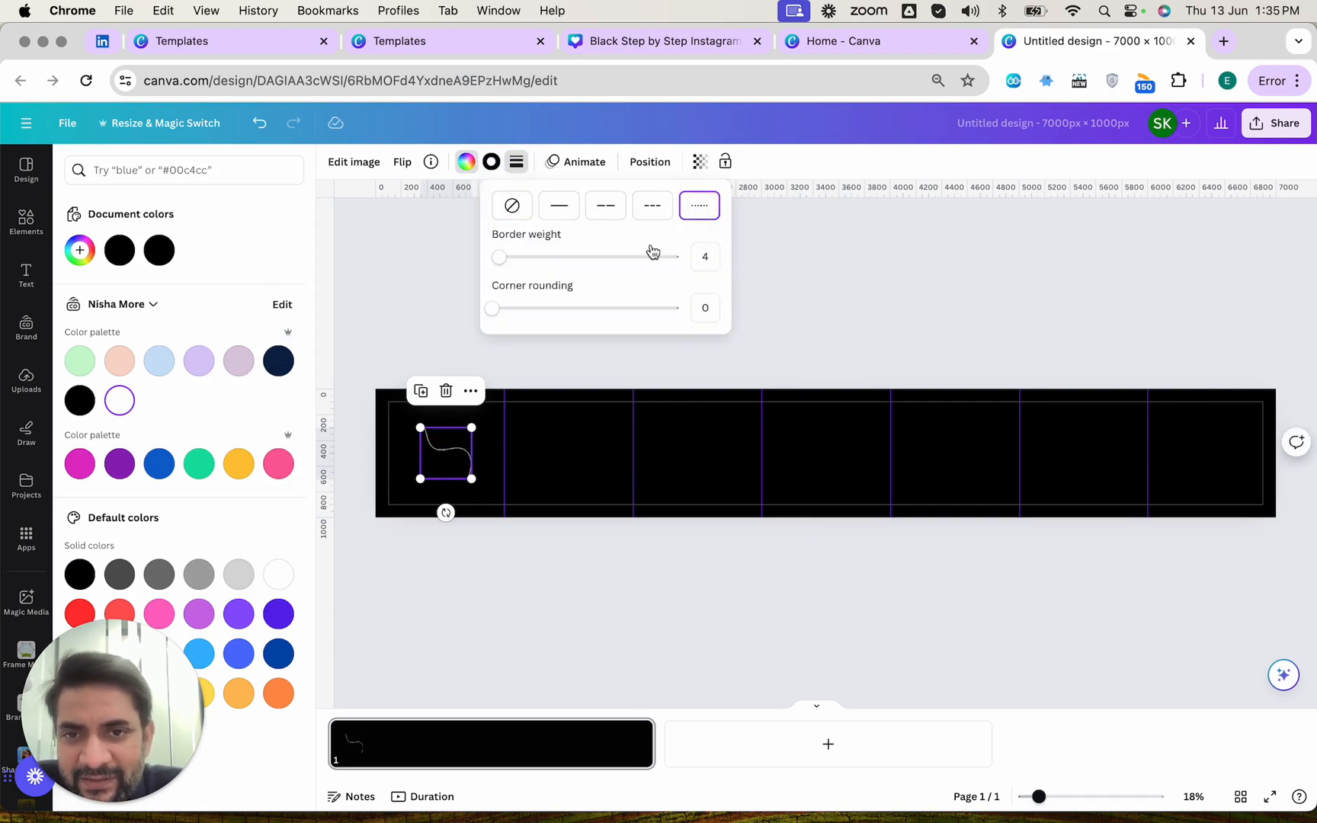
pyautogui.click(713, 267)
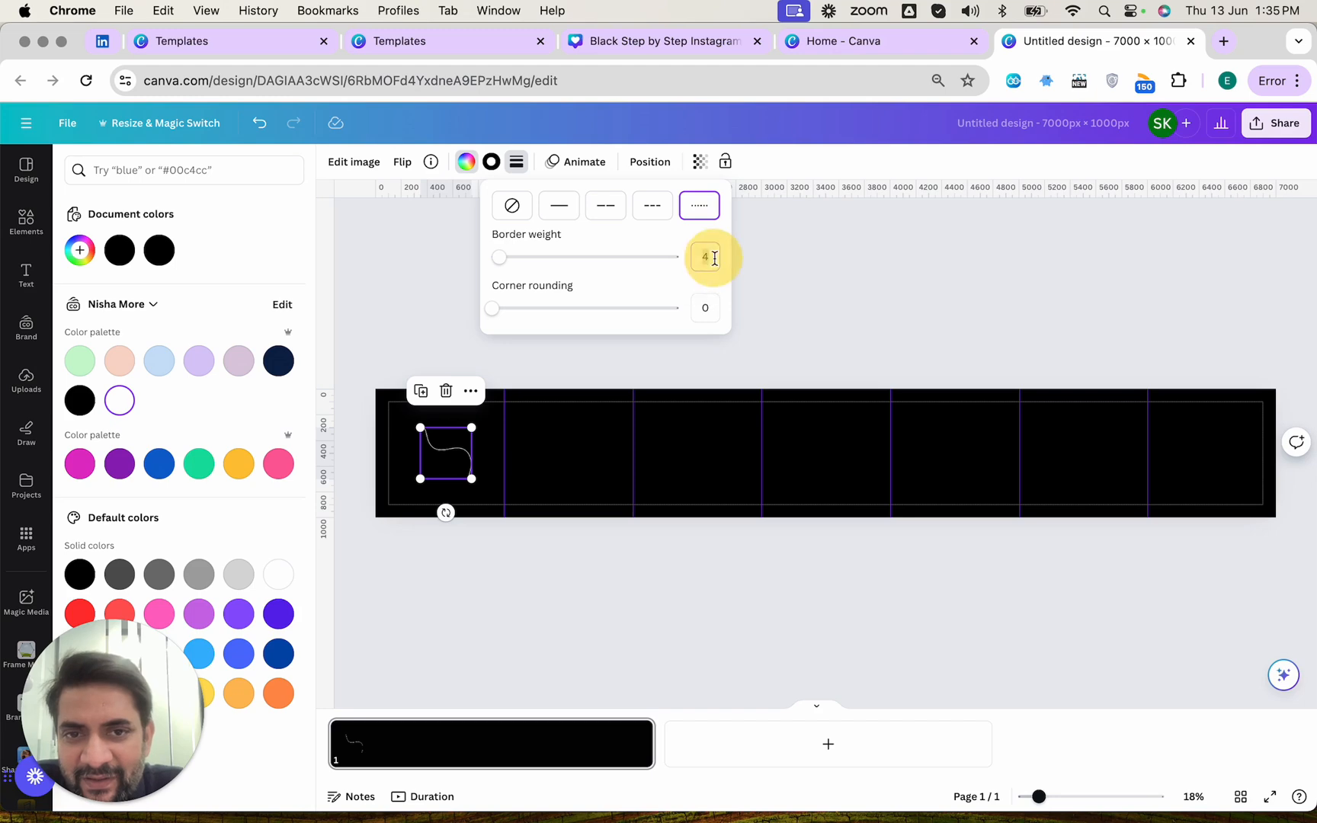
pyautogui.write('8')
pyautogui.press('Return')
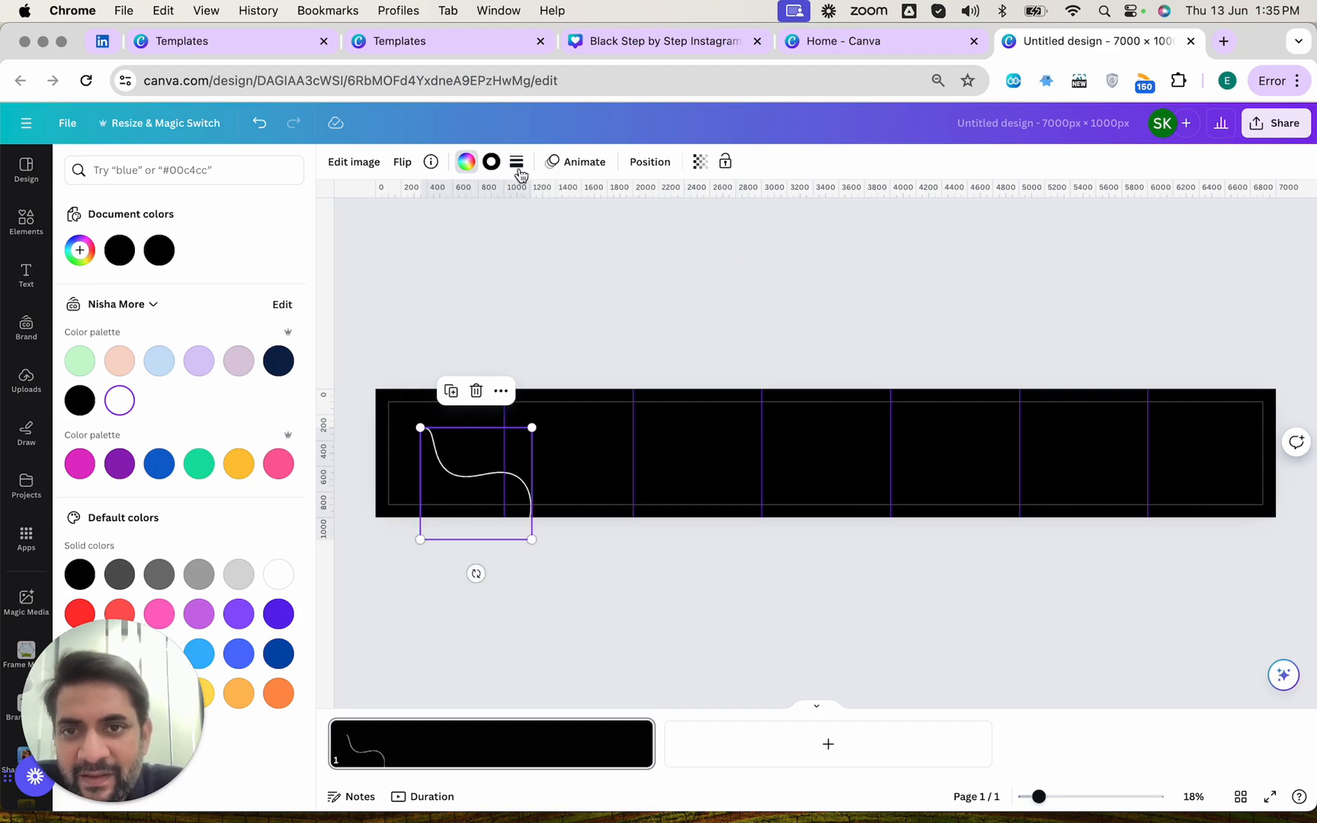
# - Try the dashed and dotted border styles on the S-shaped line and align its box to the first slide's guide
pyautogui.click(516, 161)
pyautogui.click(687, 216)
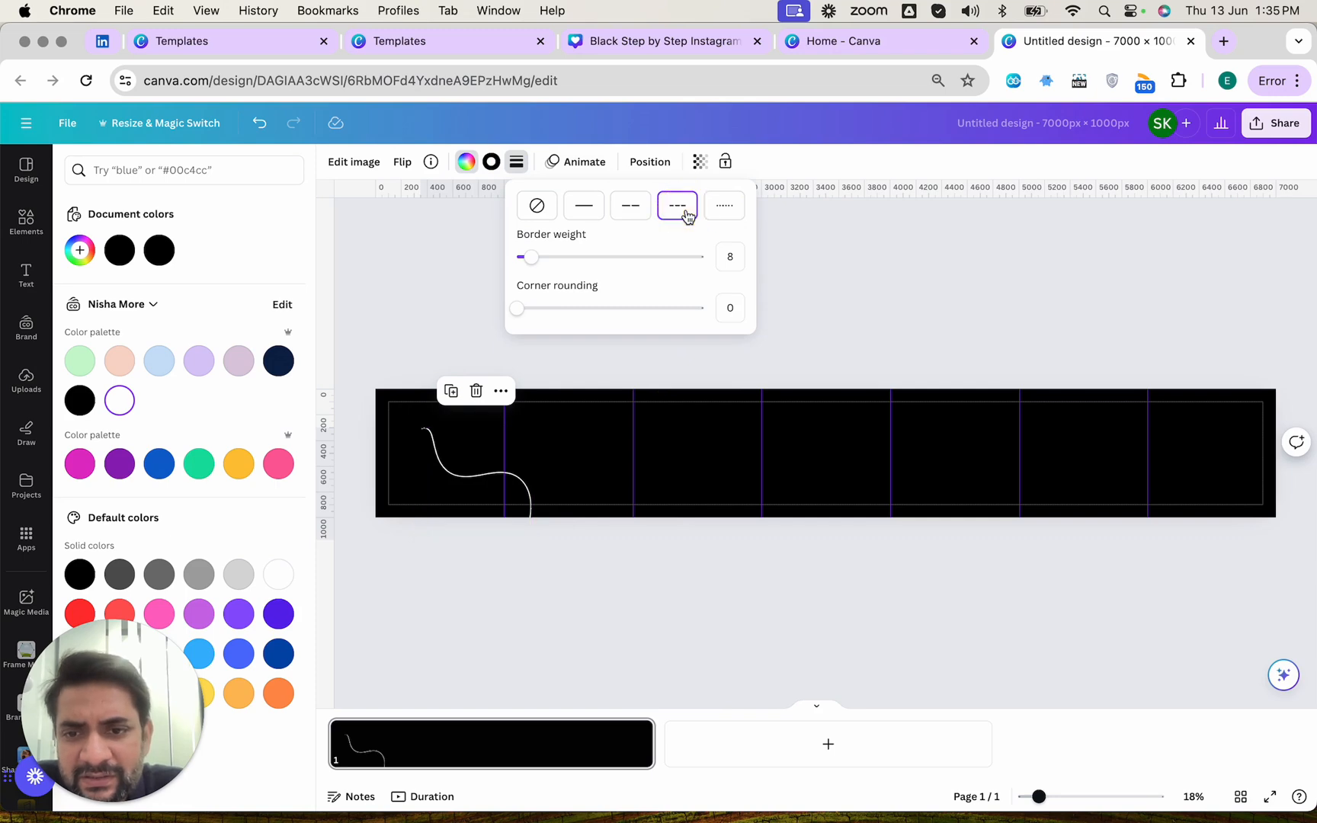
pyautogui.click(725, 207)
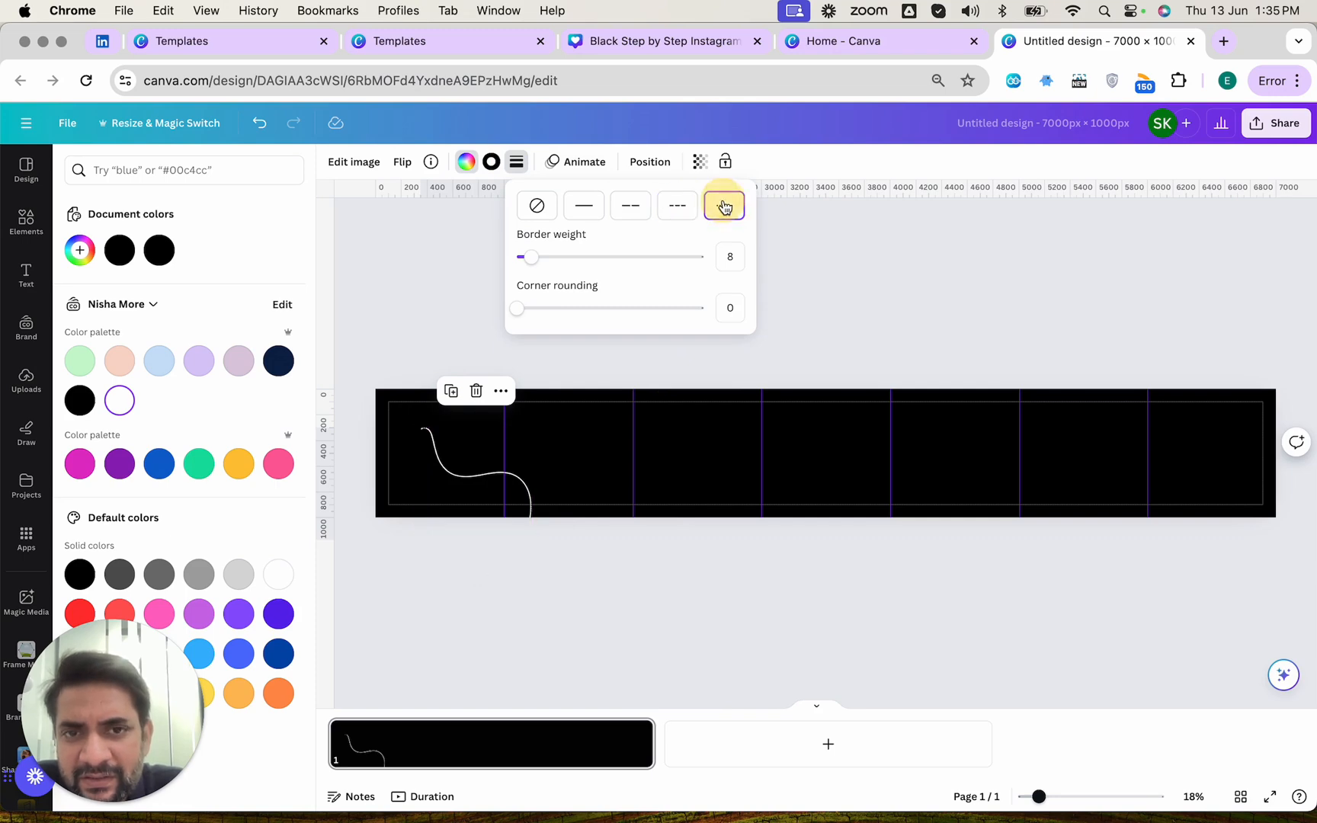
pyautogui.click(406, 448)
pyautogui.moveTo(474, 457); pyautogui.dragTo(447, 451)
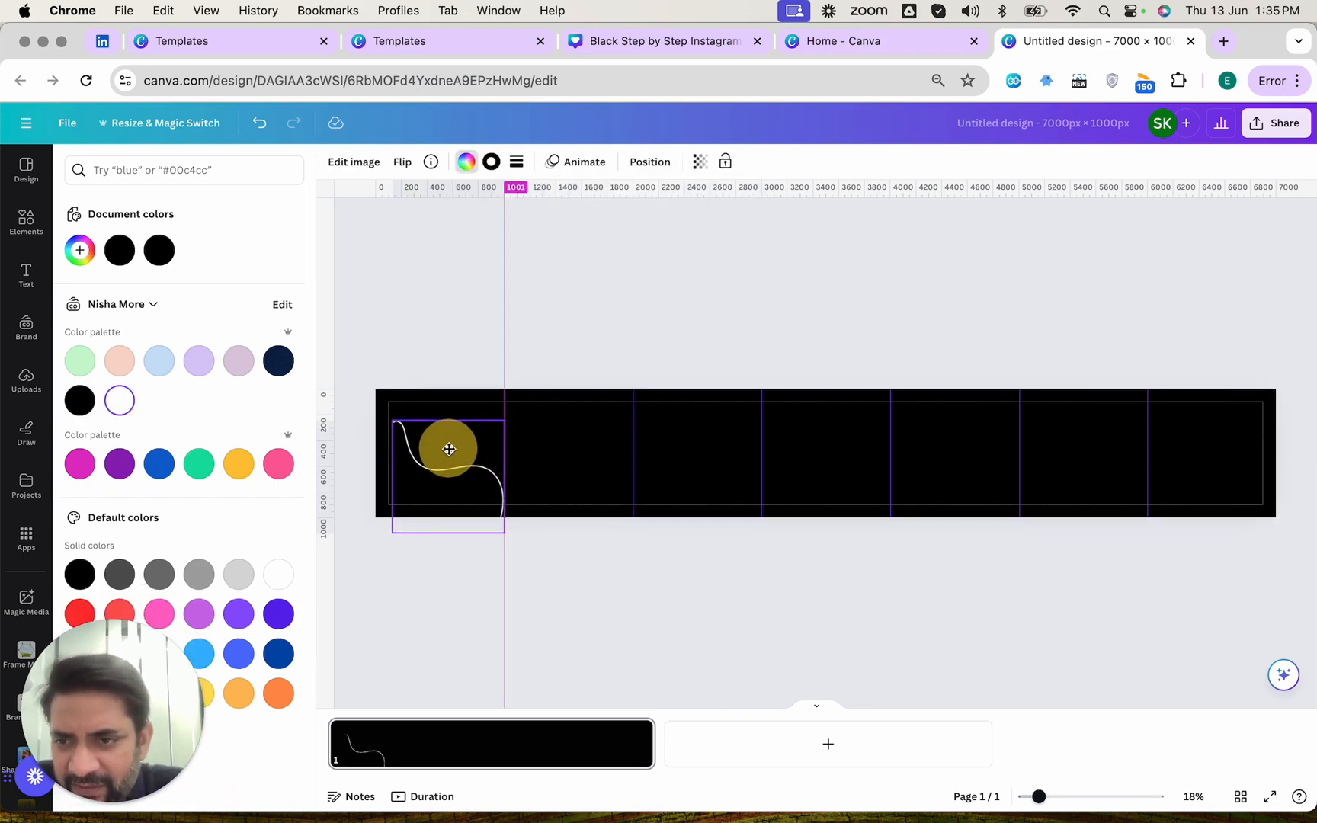
# - Reopen the "curvy lines" graphics search and browse the results for a different line
pyautogui.click(26, 218)
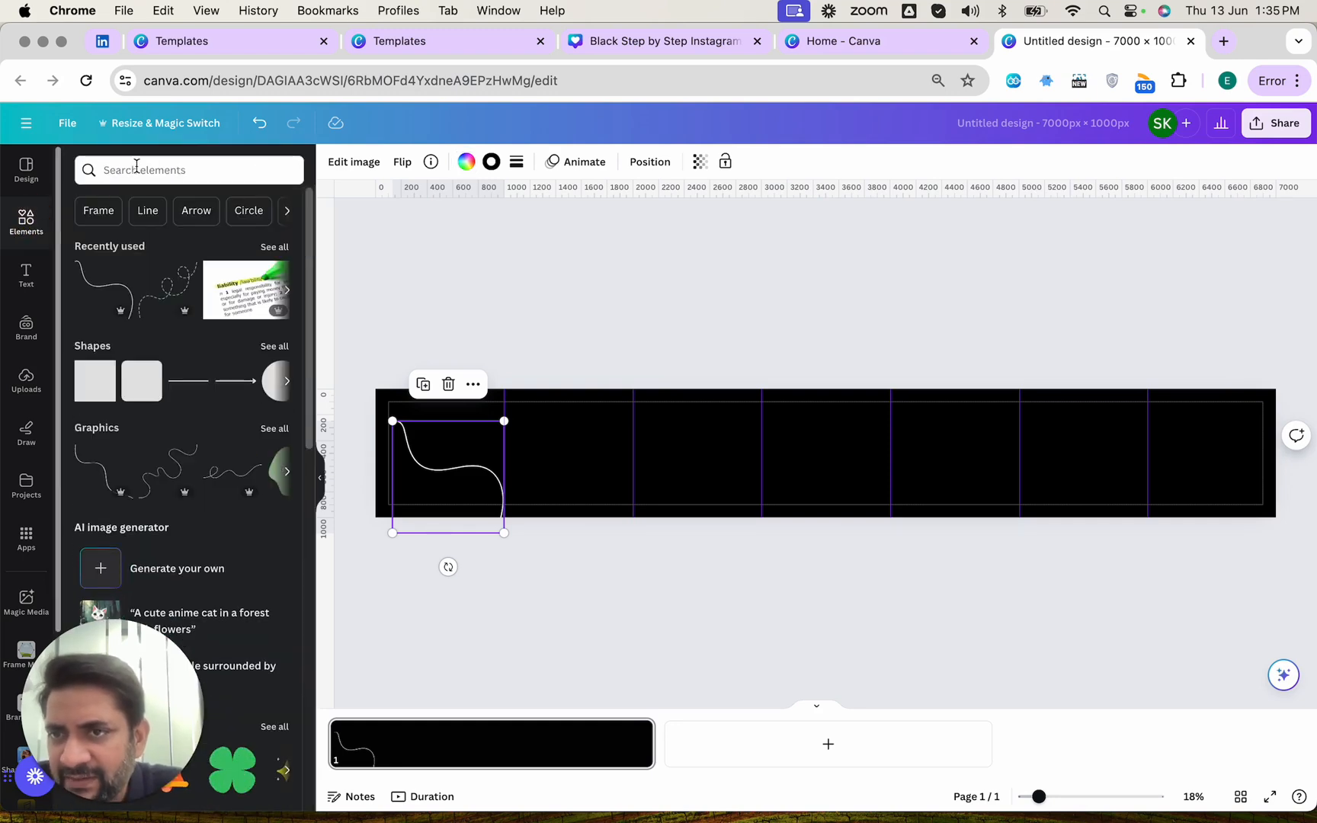
pyautogui.click(137, 168)
pyautogui.write('curvy l')
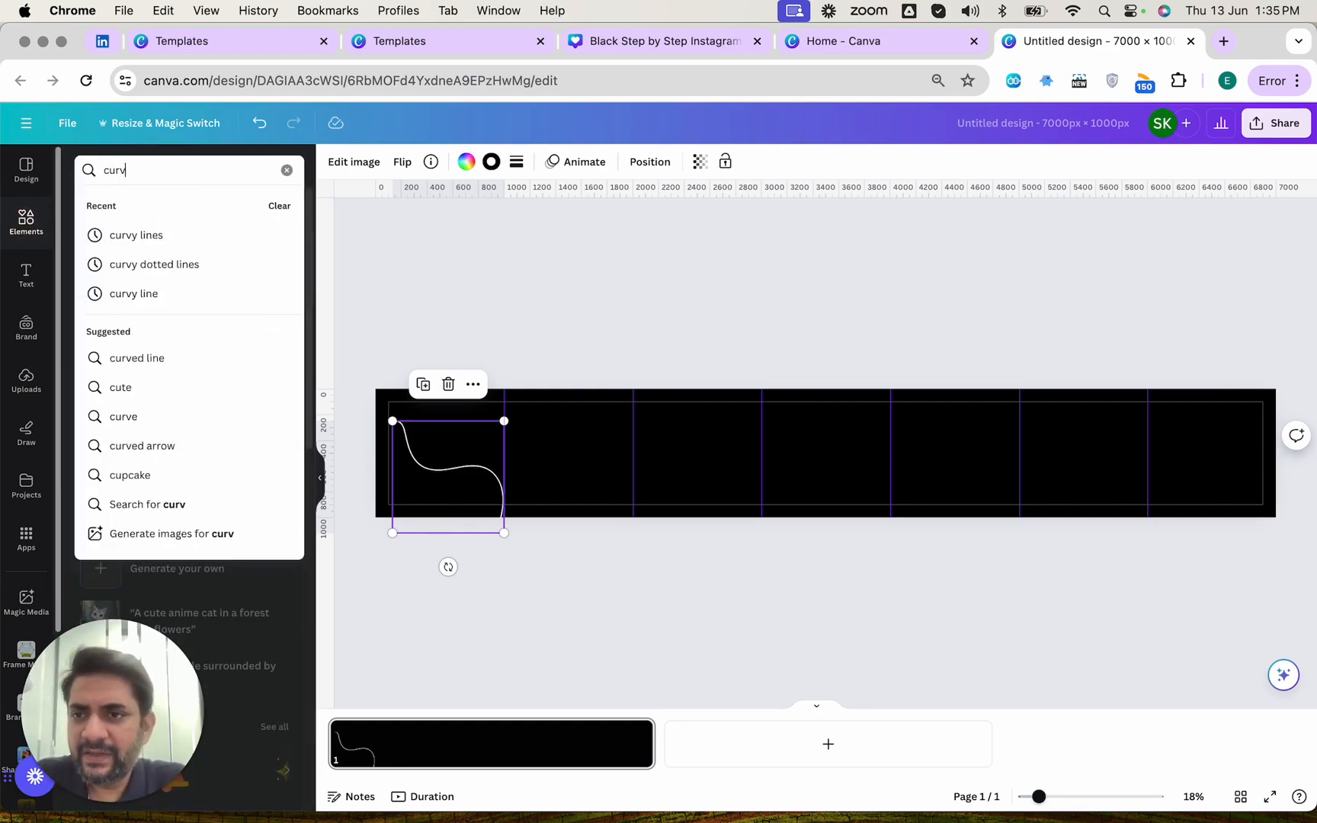
pyautogui.click(136, 235)
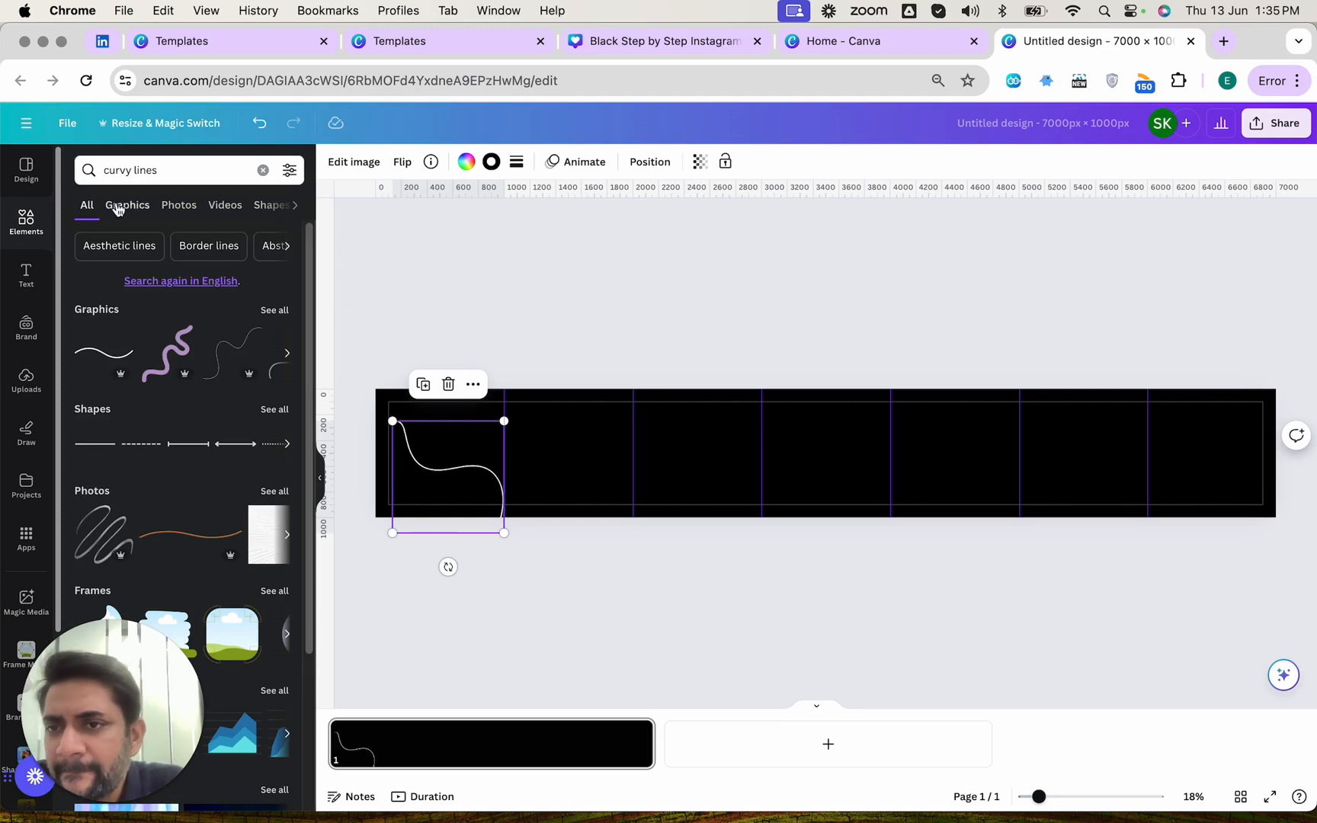
pyautogui.click(117, 206)
pyautogui.scroll(-10, 171, 404)
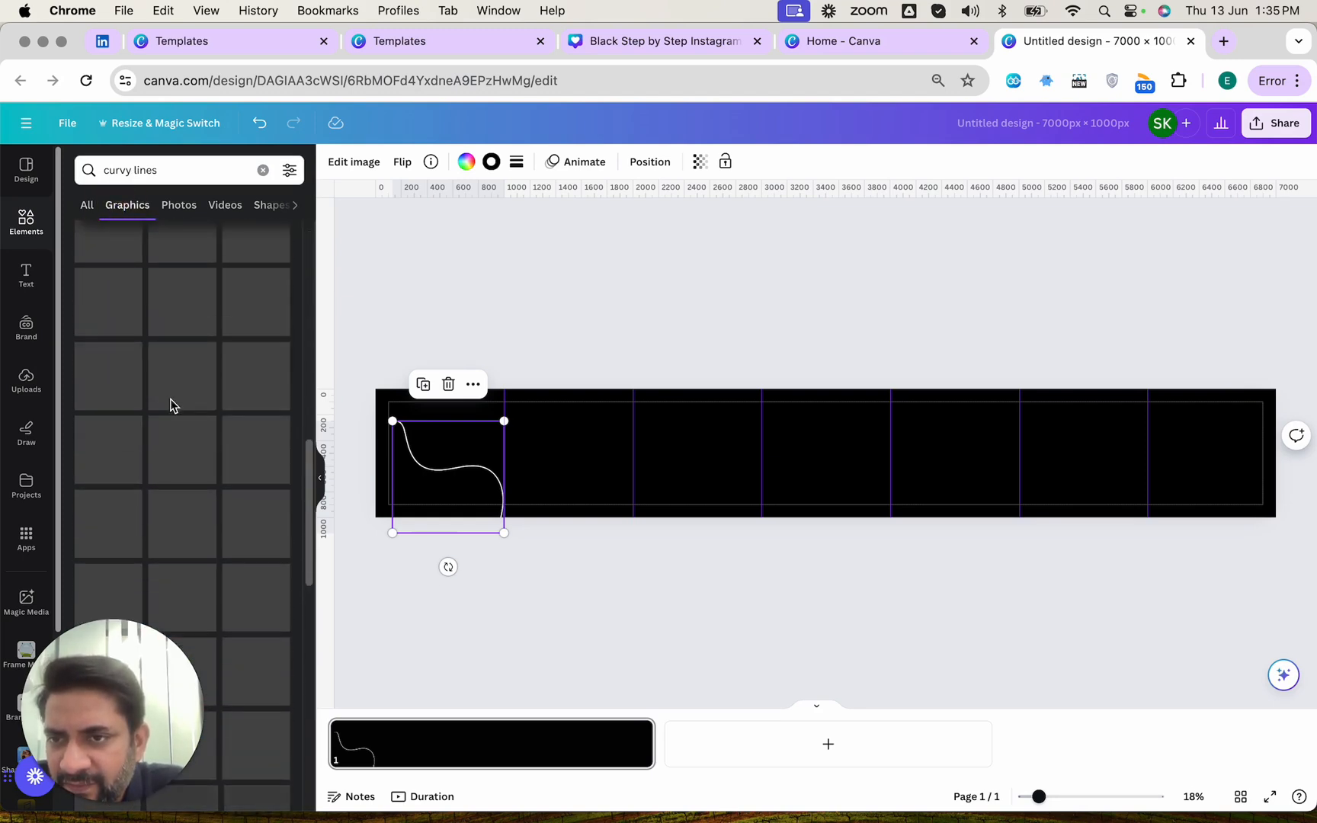
pyautogui.scroll(2, 170, 404)
pyautogui.scroll(-5, 172, 405)
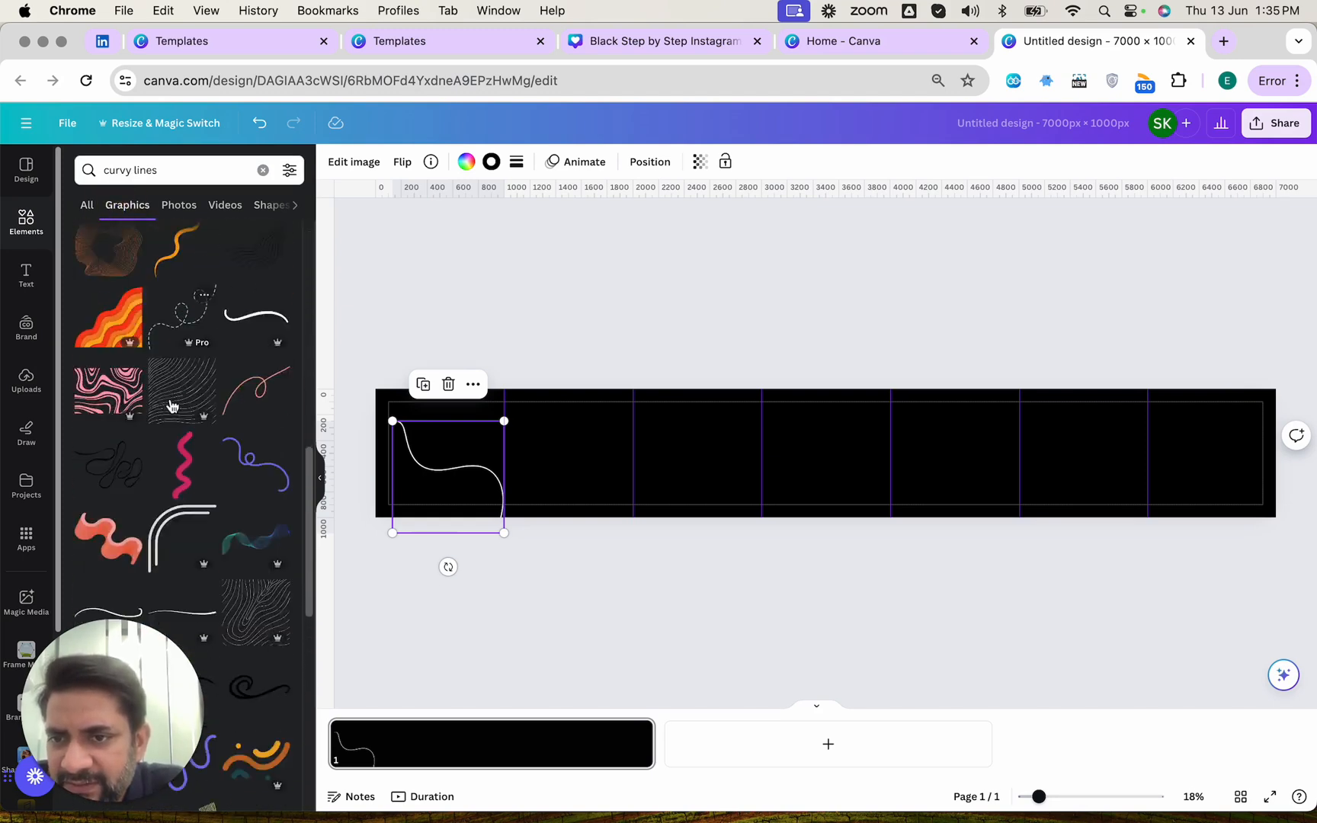
pyautogui.scroll(-6, 173, 405)
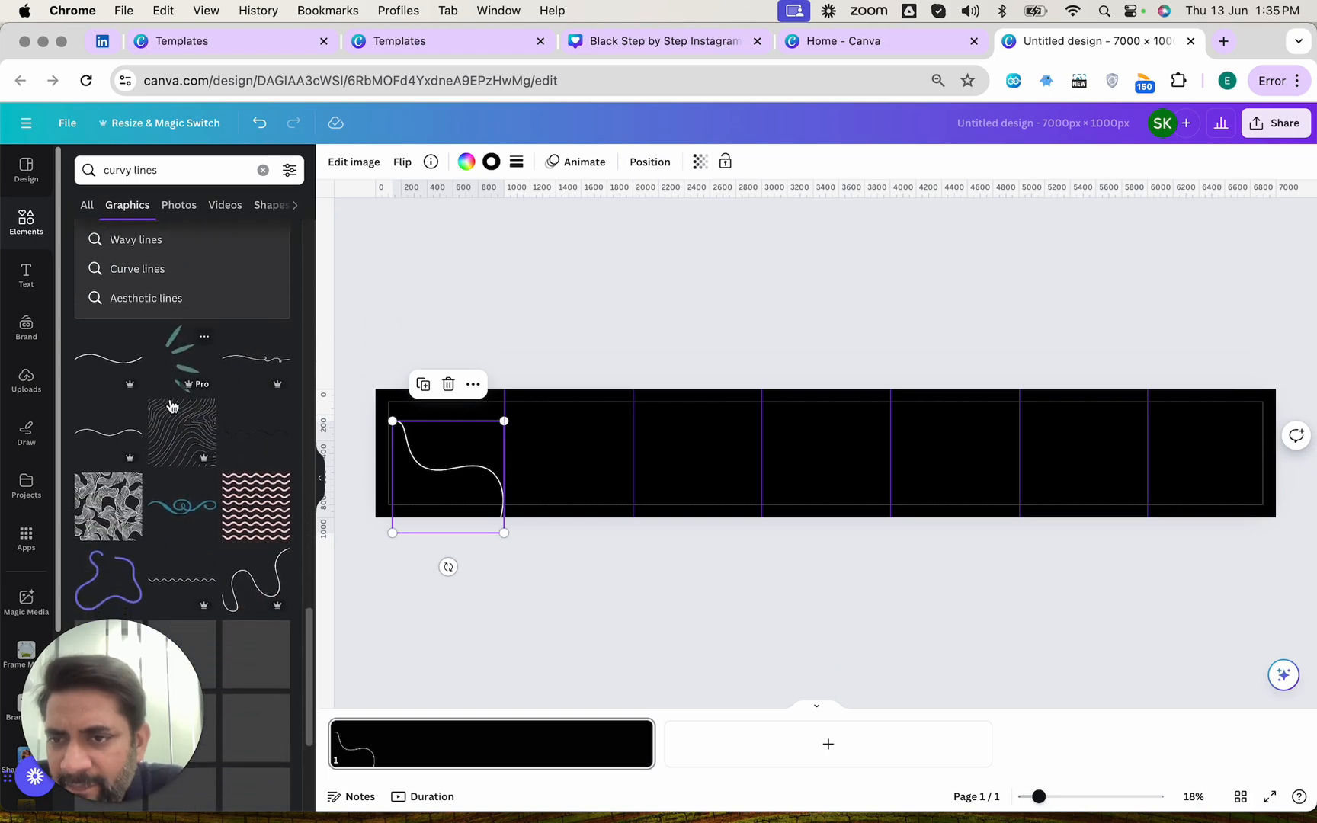
pyautogui.scroll(-7, 172, 406)
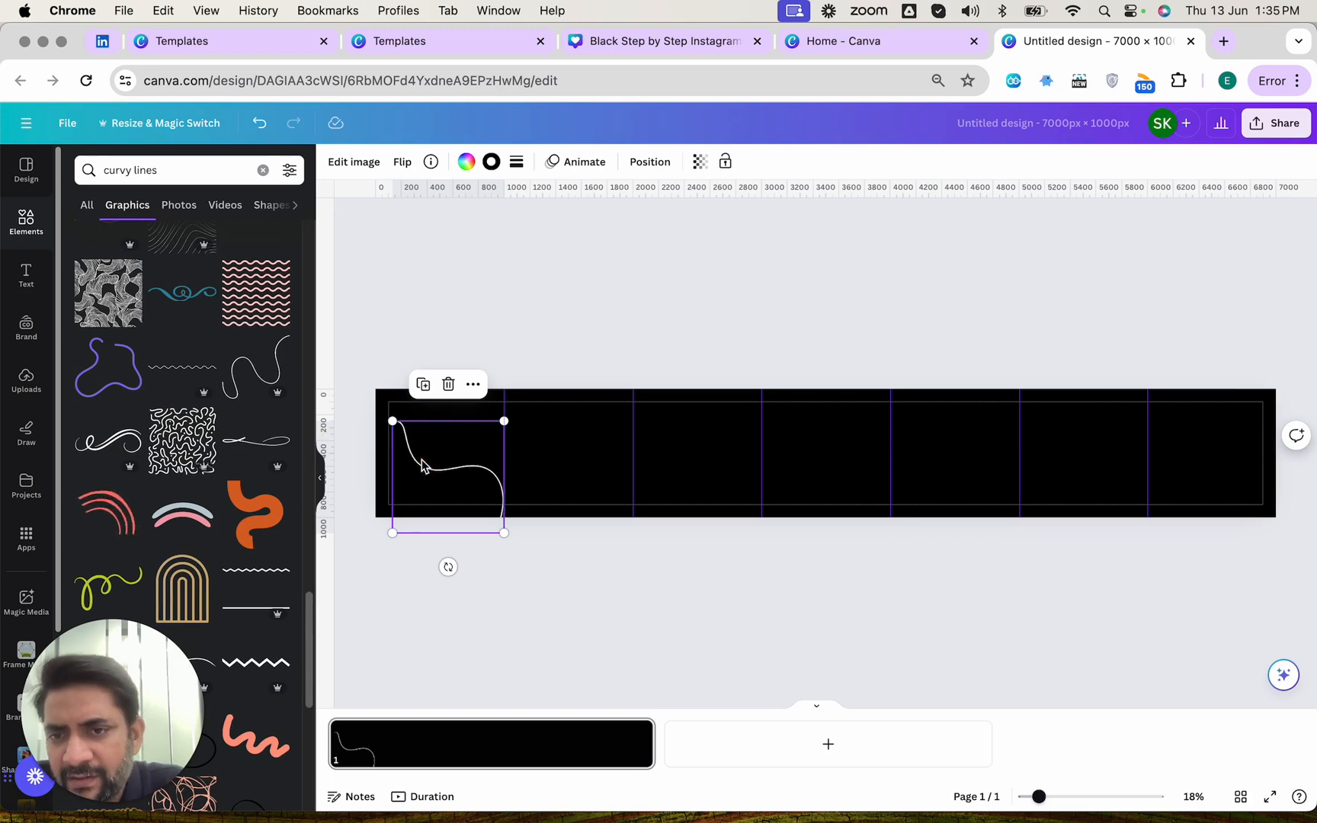
# - Replace the S-shaped line with the solid wavy line and place it on the first slide
pyautogui.press('Delete')
pyautogui.click(258, 383)
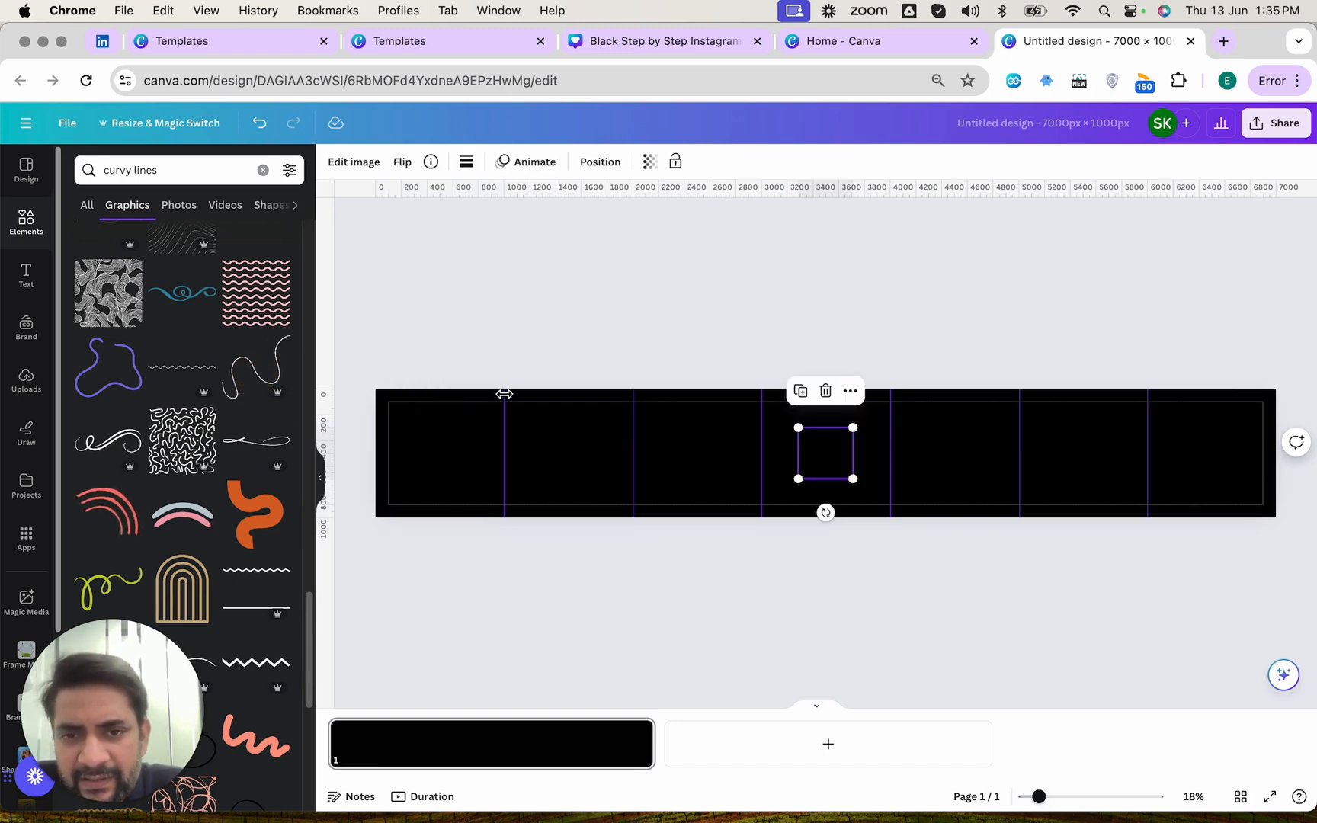
pyautogui.moveTo(849, 458); pyautogui.dragTo(481, 456)
# - Recolour the wavy line white and give it a dotted border
pyautogui.click(466, 163)
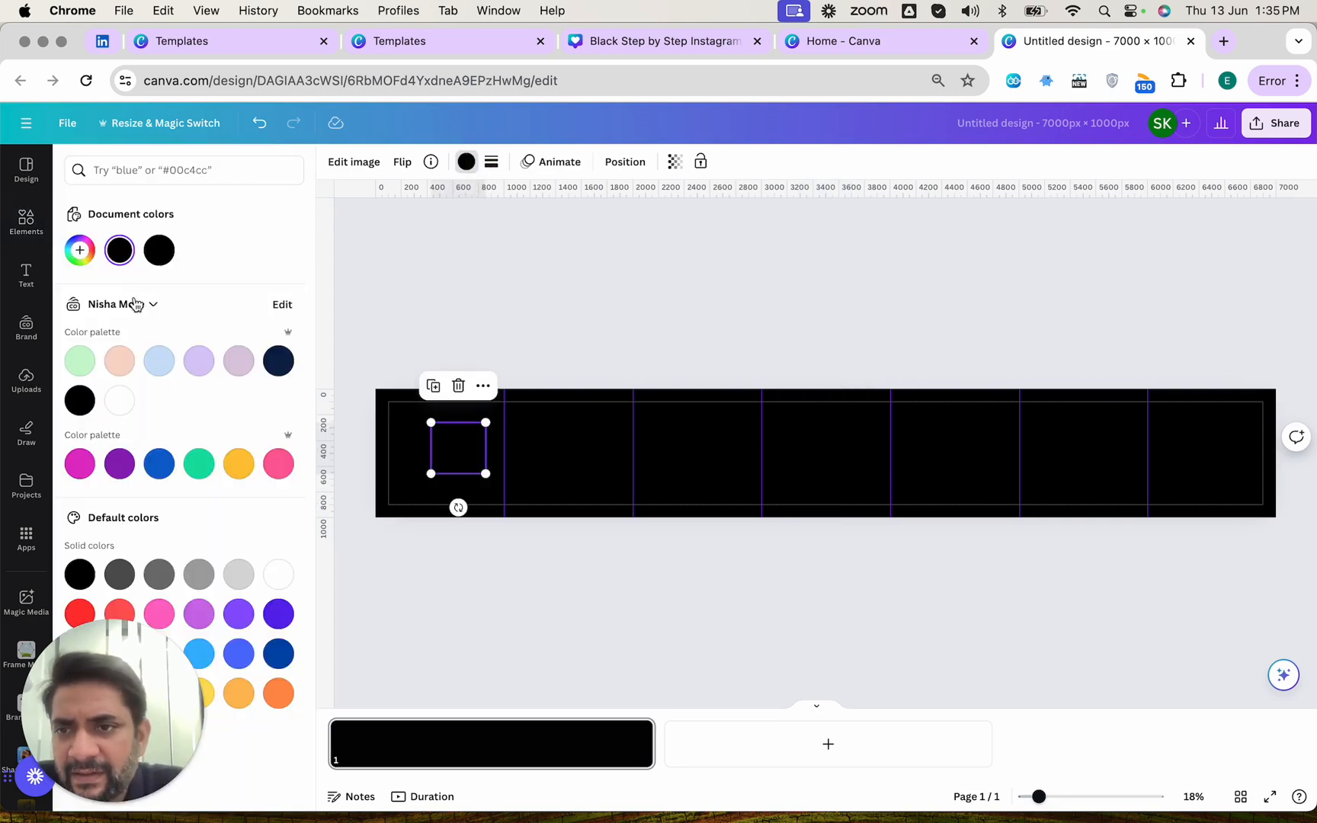
pyautogui.click(120, 398)
pyautogui.click(492, 162)
pyautogui.moveTo(560, 257); pyautogui.dragTo(511, 262)
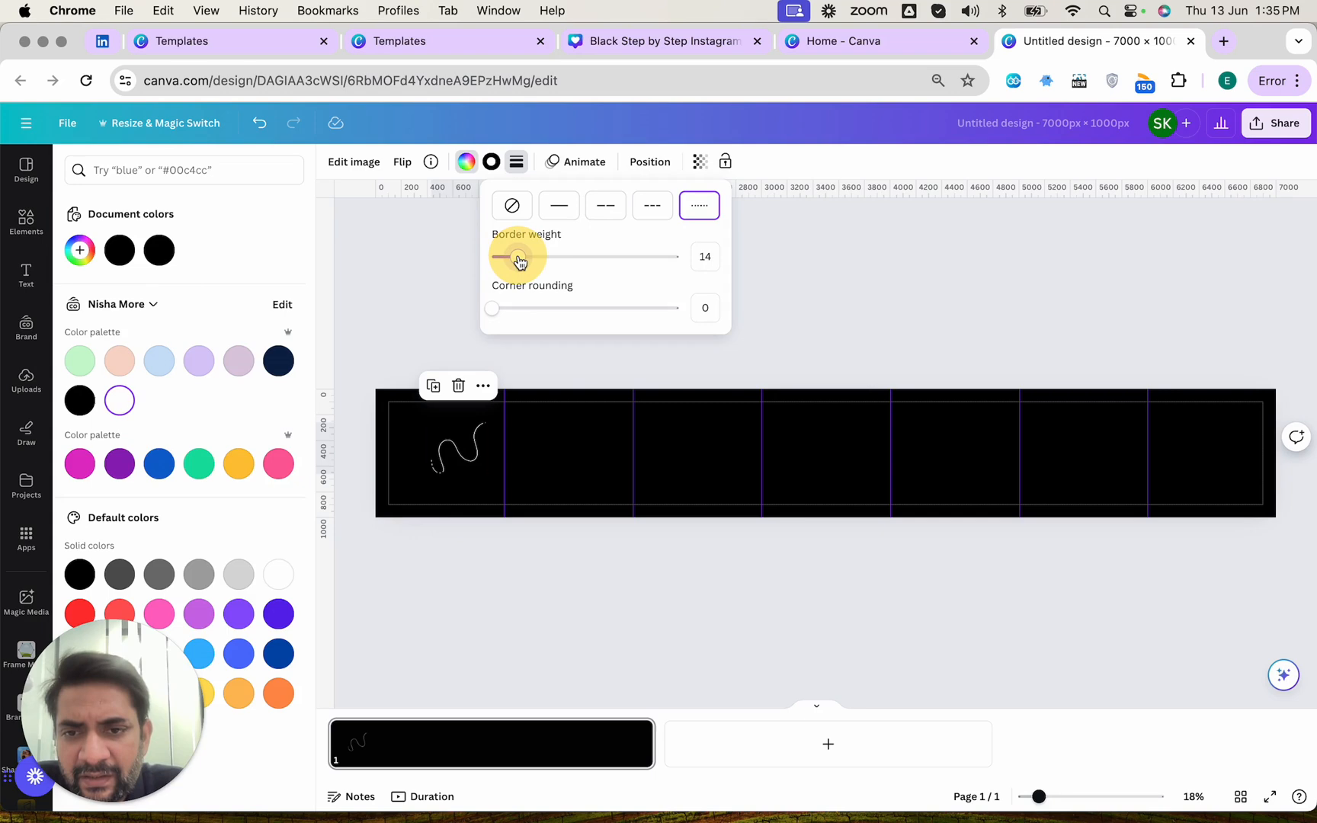
# - Enlarge the wavy line to about 1,074 × 1,012 px and rotate it clockwise so it spans the first two slides
pyautogui.moveTo(484, 427); pyautogui.dragTo(627, 412)
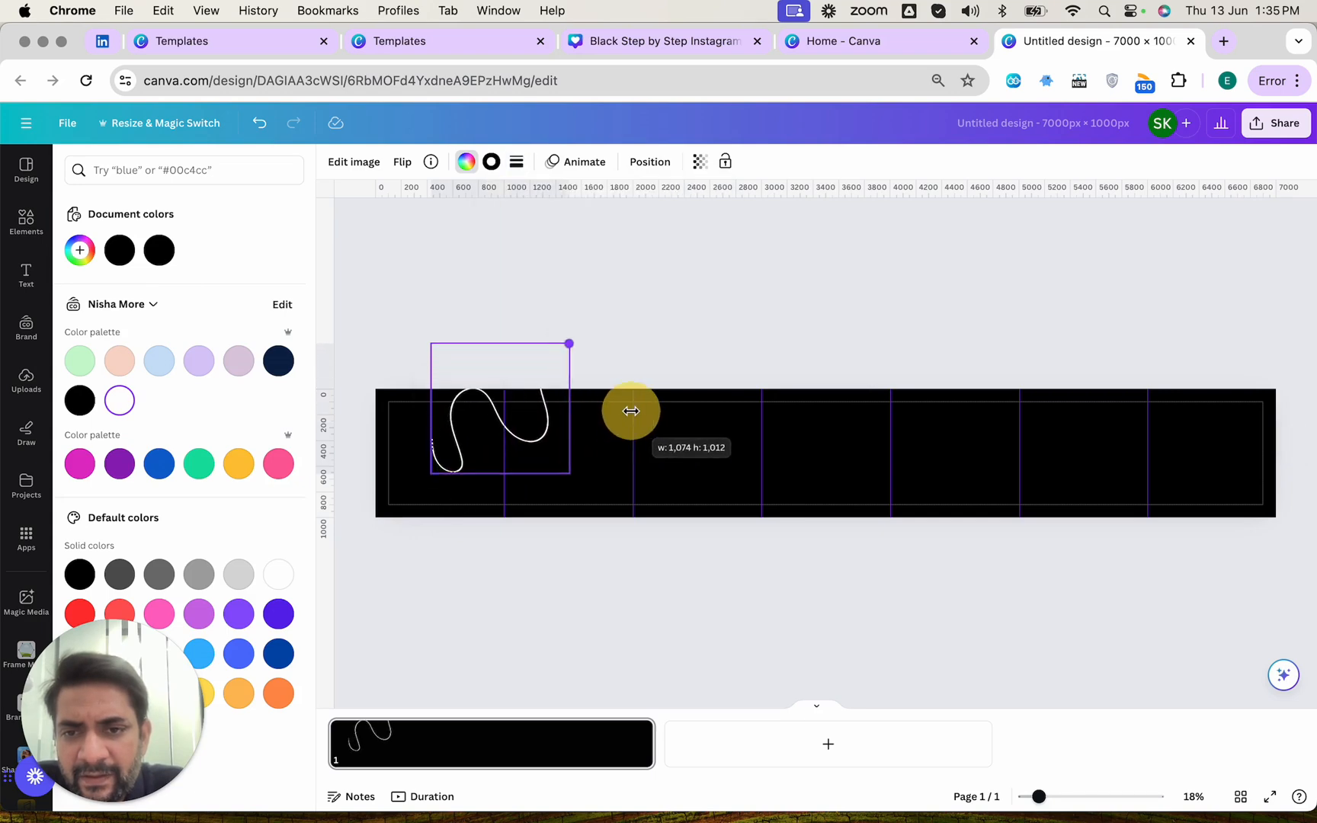
pyautogui.moveTo(501, 506); pyautogui.dragTo(432, 538)
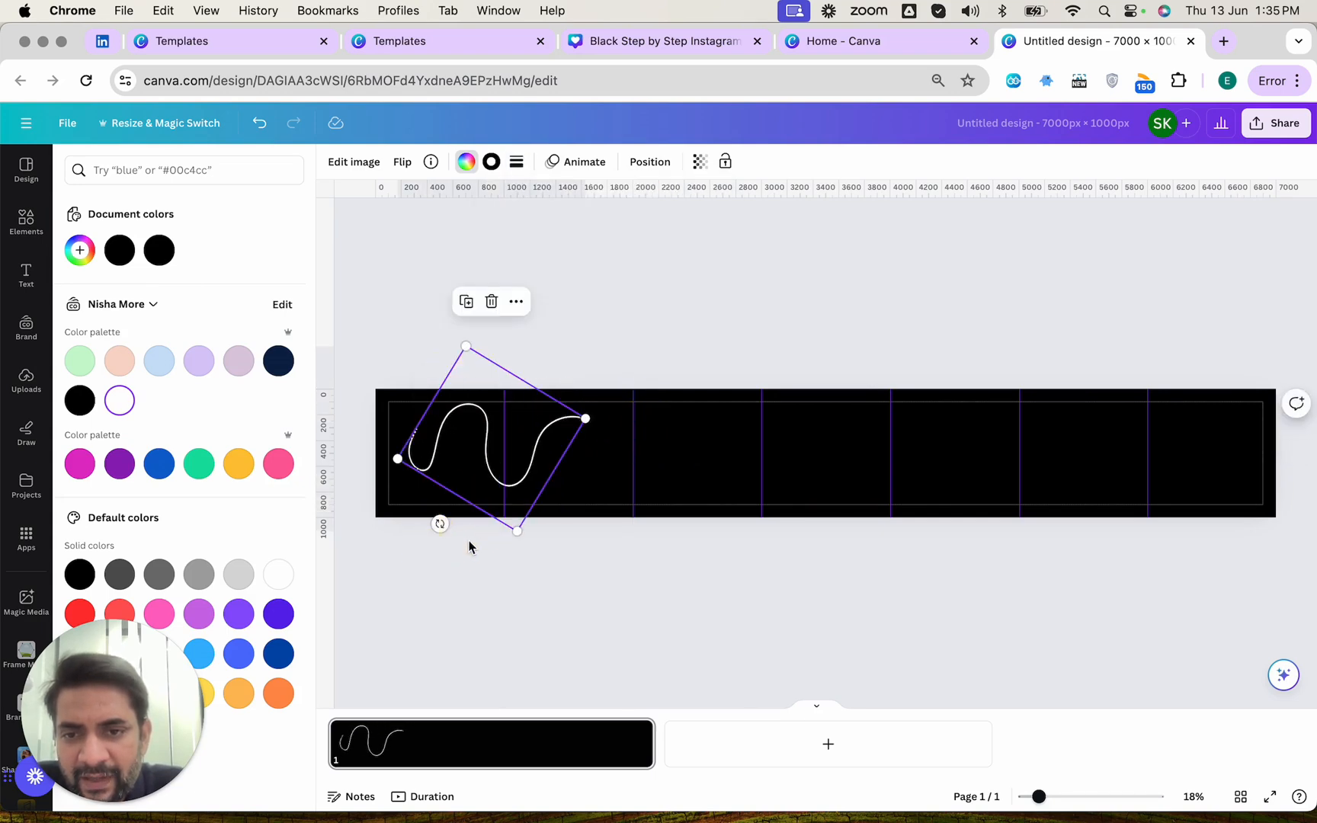
pyautogui.moveTo(480, 466); pyautogui.dragTo(479, 480)
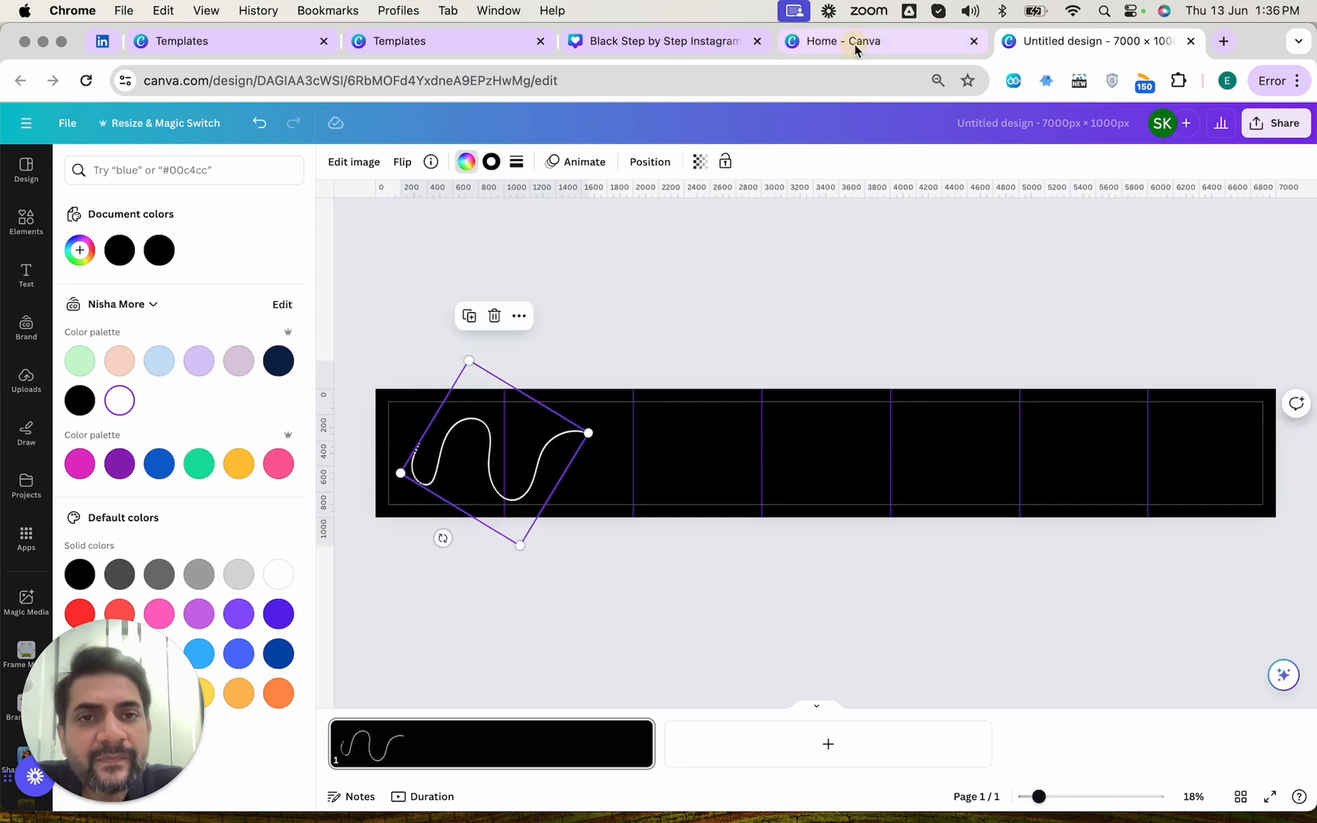
# - Check the dashed line in the Black Step by Step carousel design and return to the 7000 × 1000 px design
pyautogui.click(846, 41)
pyautogui.moveTo(697, 47); pyautogui.dragTo(877, 41)
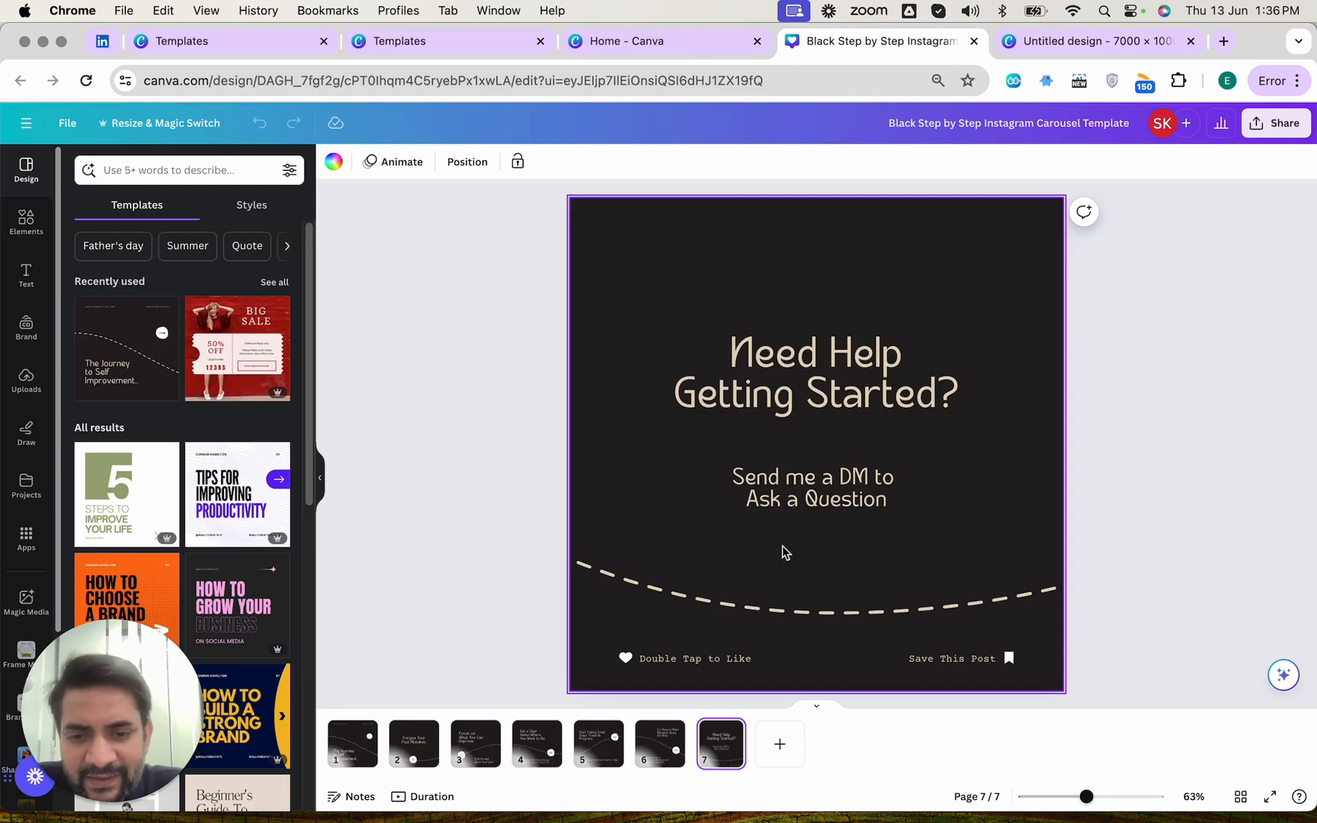
pyautogui.click(1096, 52)
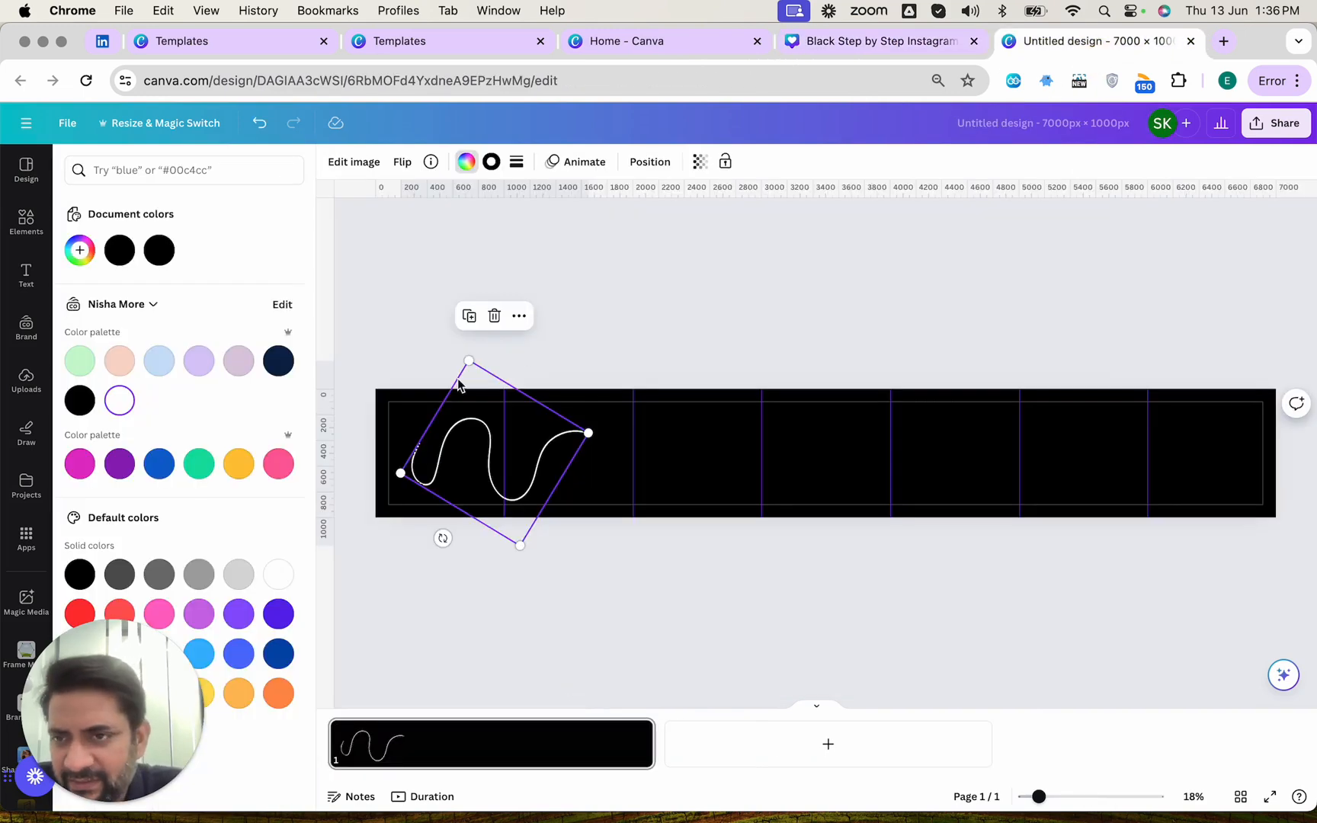
# - Search the elements for "curvy lines" and browse the graphics results for another line to use
pyautogui.click(26, 238)
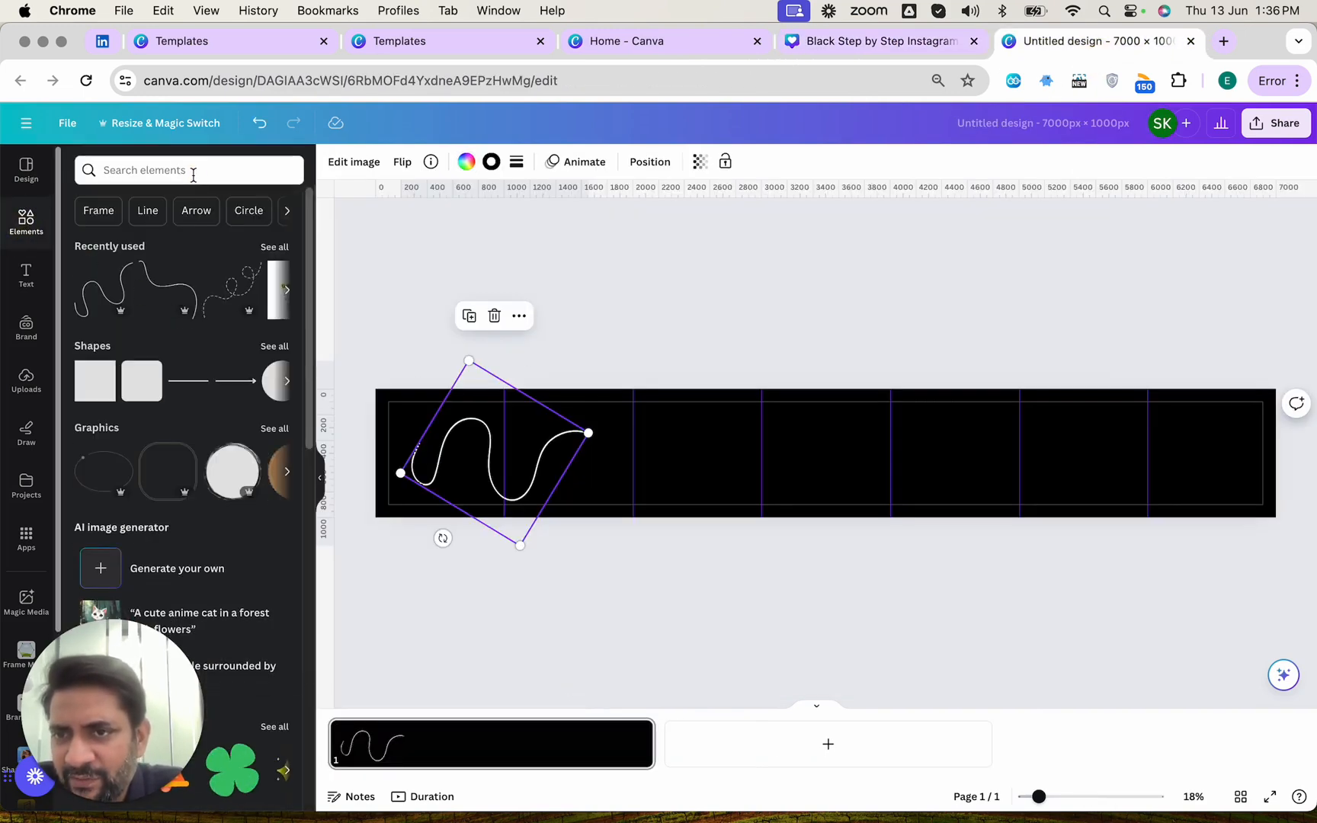
pyautogui.click(191, 171)
pyautogui.write('curvy lines')
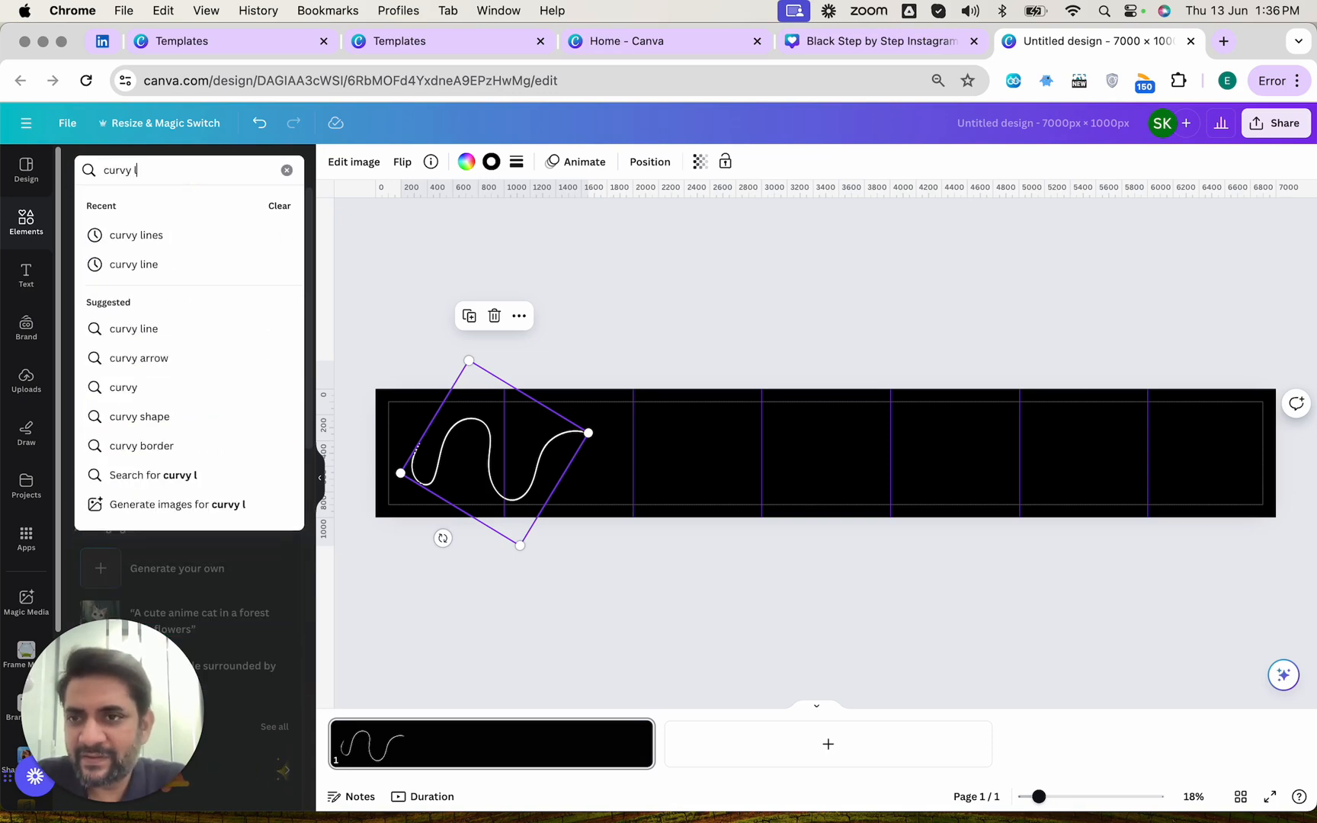
pyautogui.press('Return')
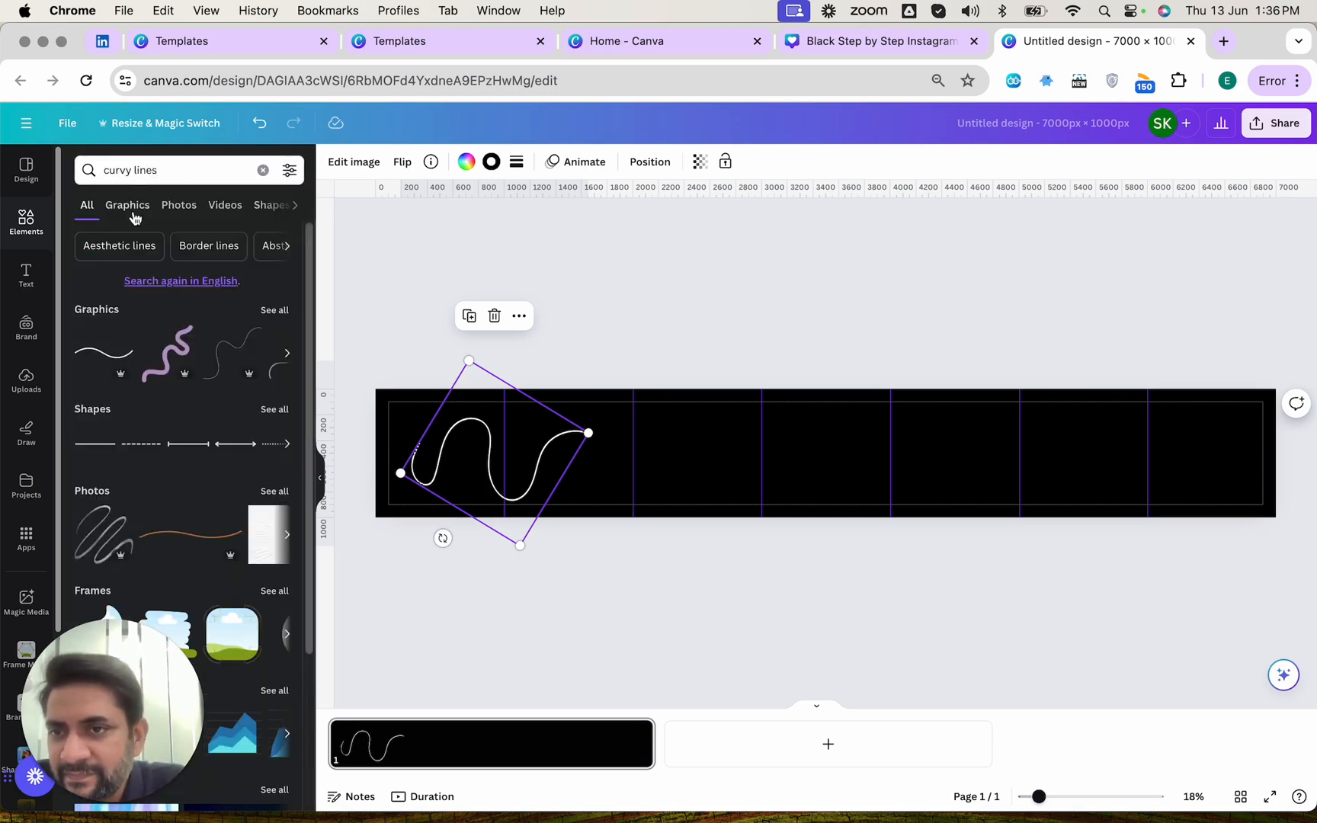
pyautogui.click(128, 206)
pyautogui.scroll(-1, 203, 265)
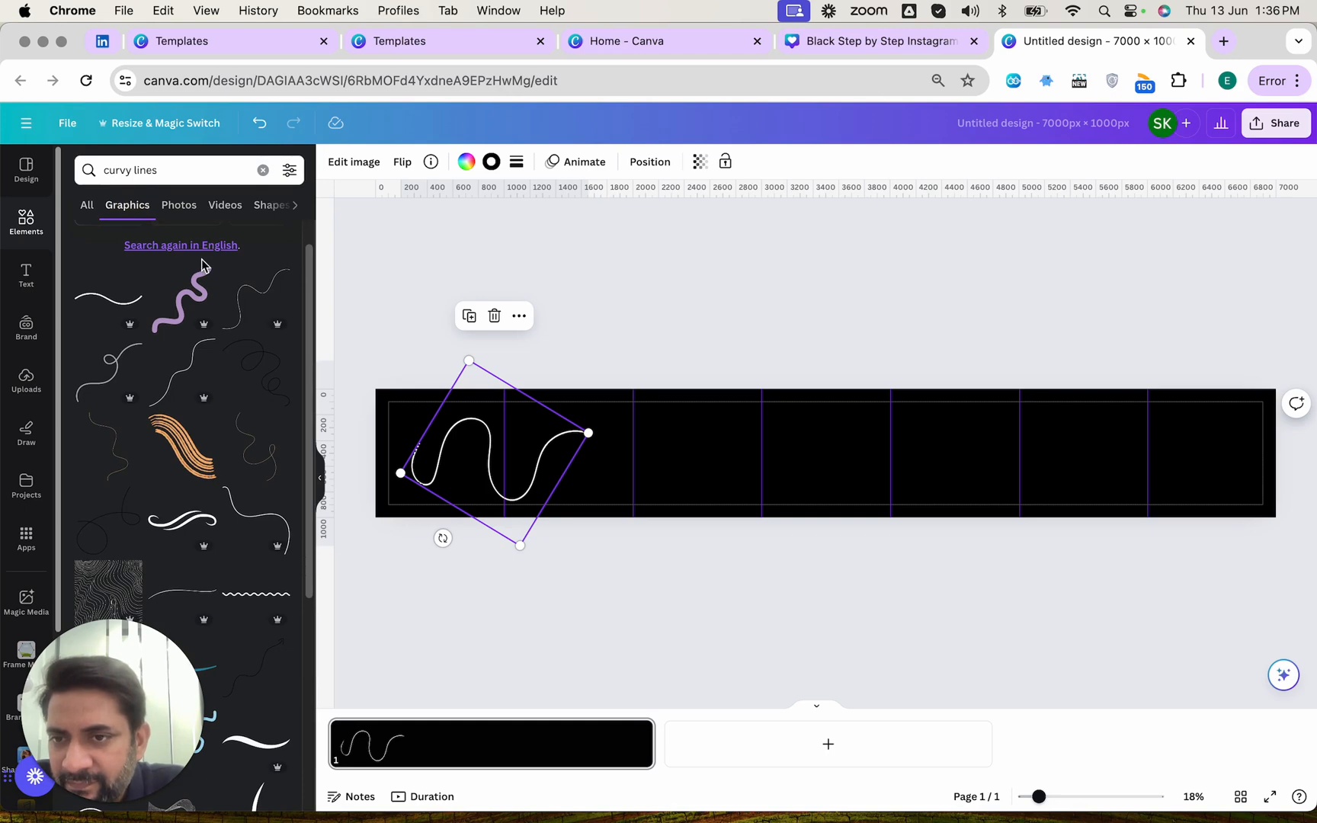
pyautogui.scroll(-10, 203, 305)
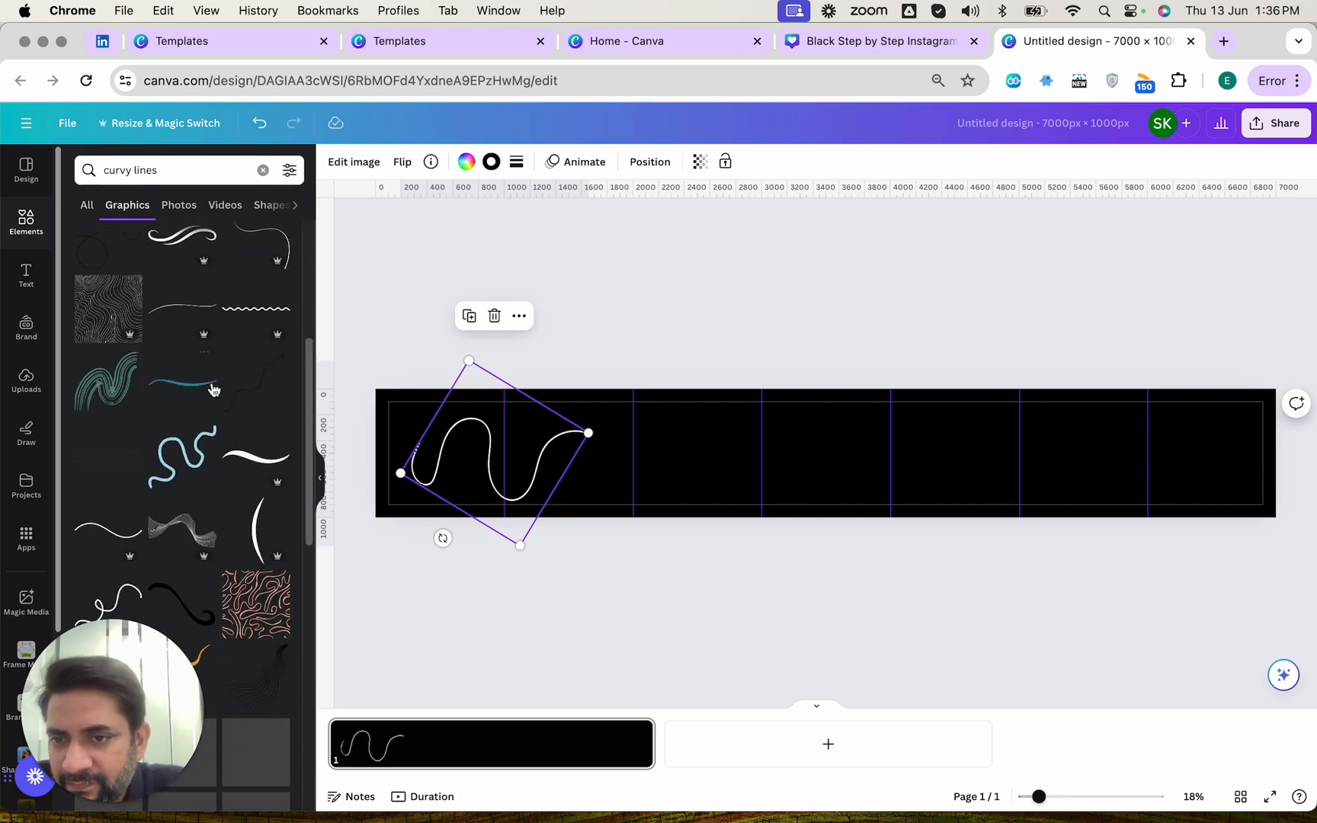
pyautogui.scroll(-10, 212, 389)
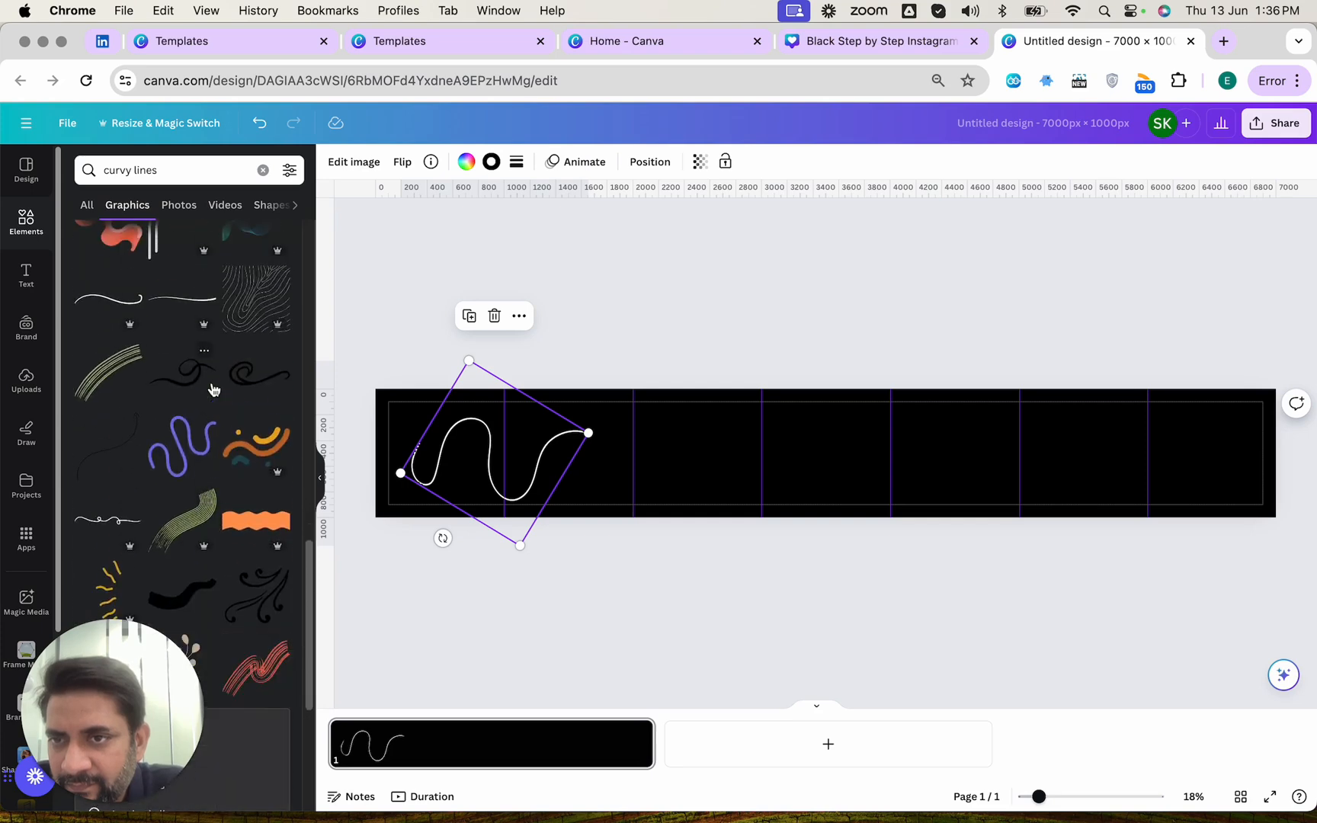
pyautogui.scroll(-10, 213, 391)
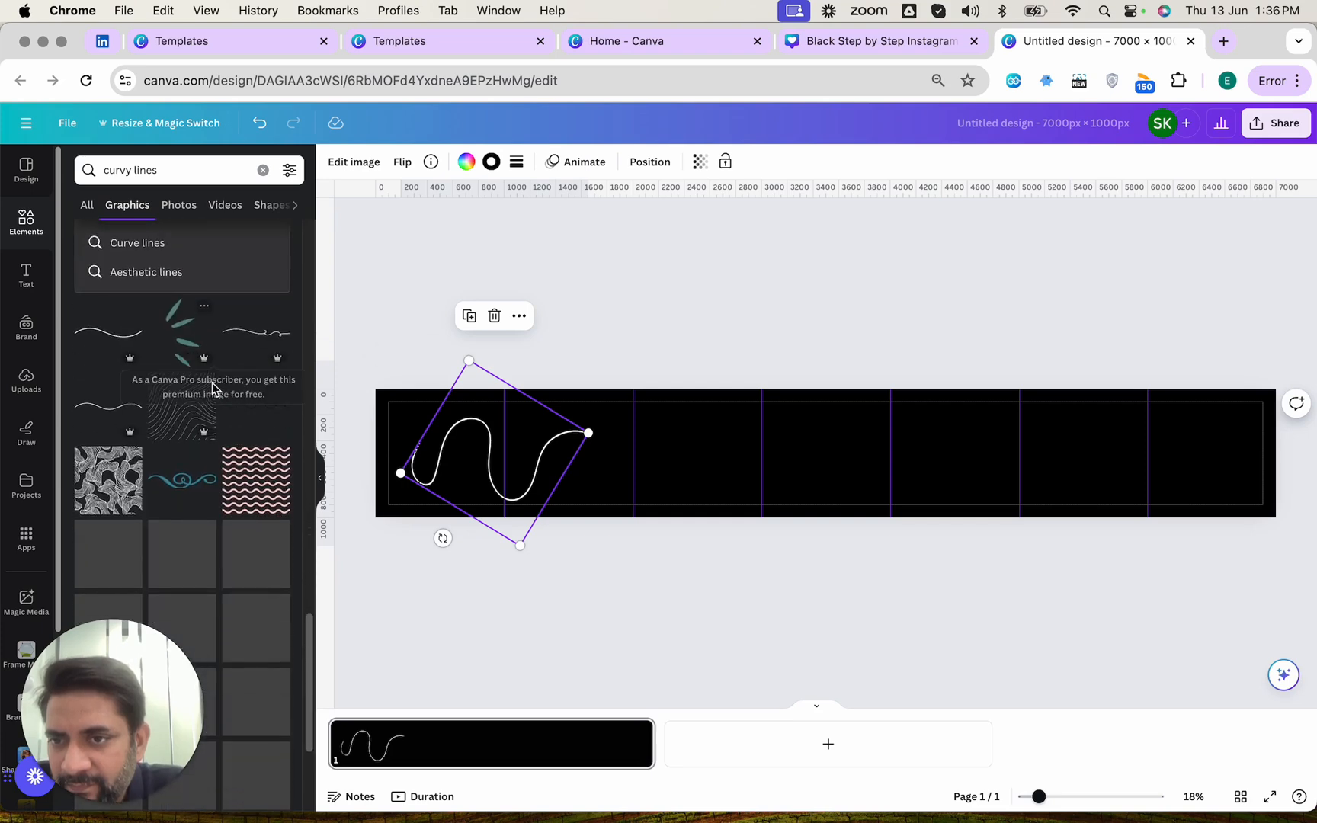
pyautogui.scroll(-3, 219, 526)
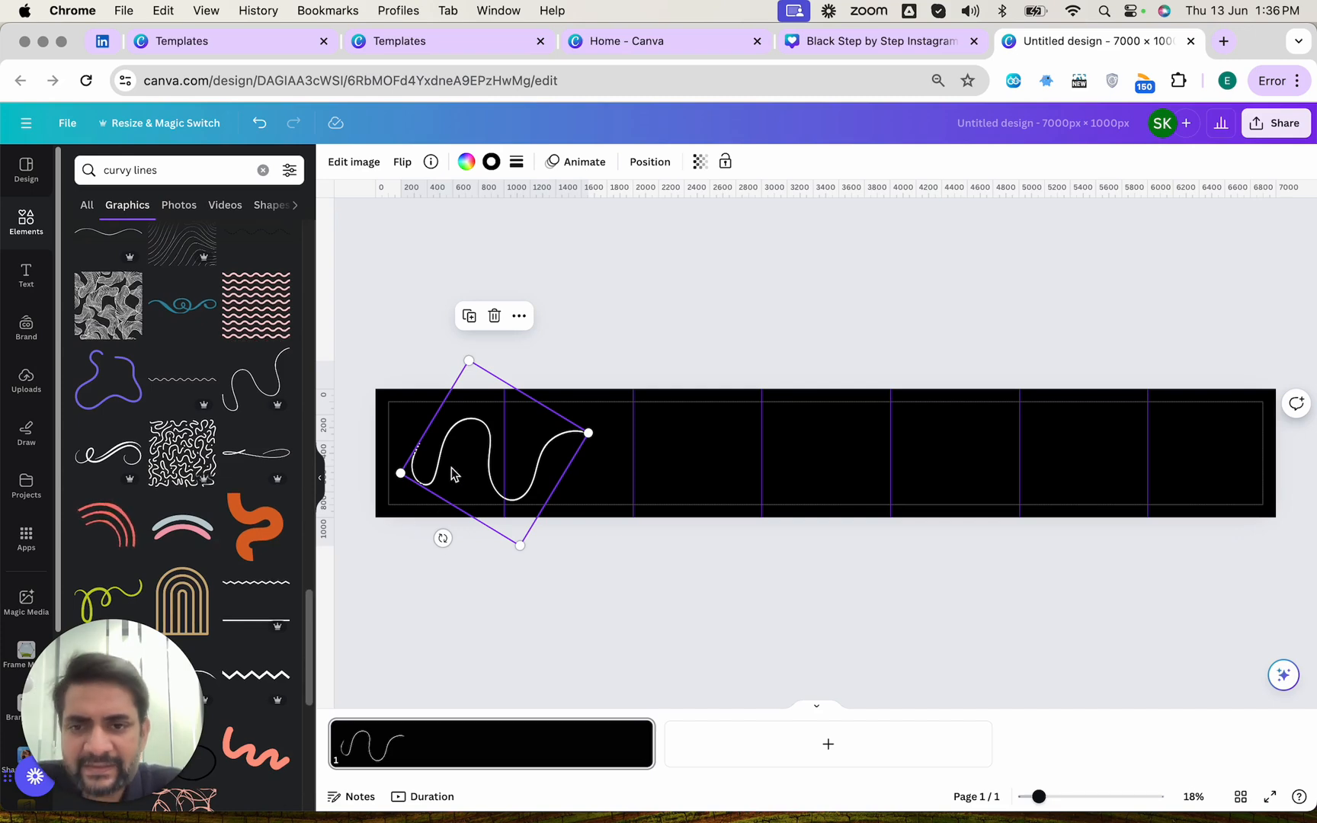
# - Enlarge the white wavy line, then move and rotate it so it spans the first three slides
pyautogui.moveTo(457, 469); pyautogui.dragTo(404, 465)
pyautogui.moveTo(536, 434); pyautogui.dragTo(766, 422)
pyautogui.moveTo(594, 476); pyautogui.dragTo(581, 518)
pyautogui.moveTo(447, 621); pyautogui.dragTo(492, 605)
pyautogui.moveTo(555, 477); pyautogui.dragTo(571, 495)
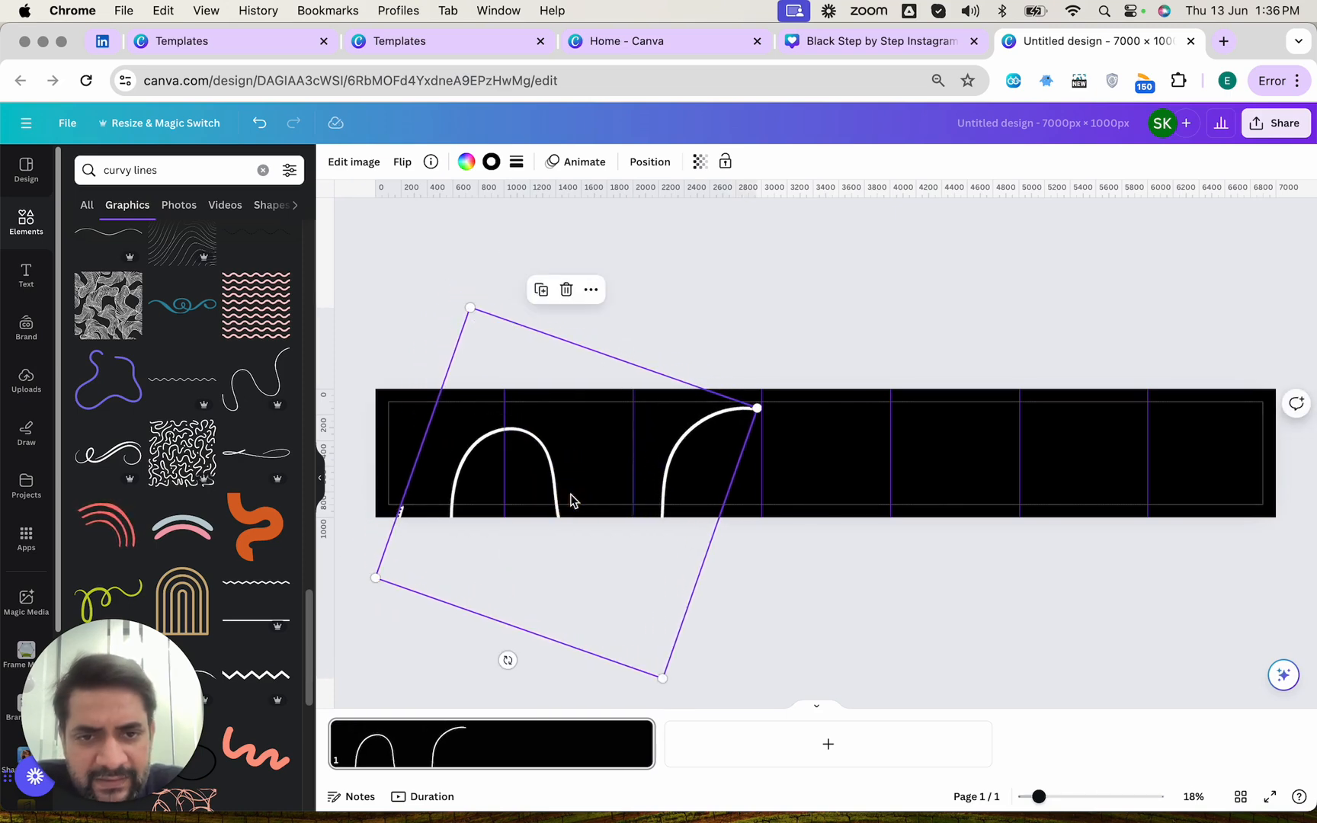
pyautogui.moveTo(568, 499); pyautogui.dragTo(601, 494)
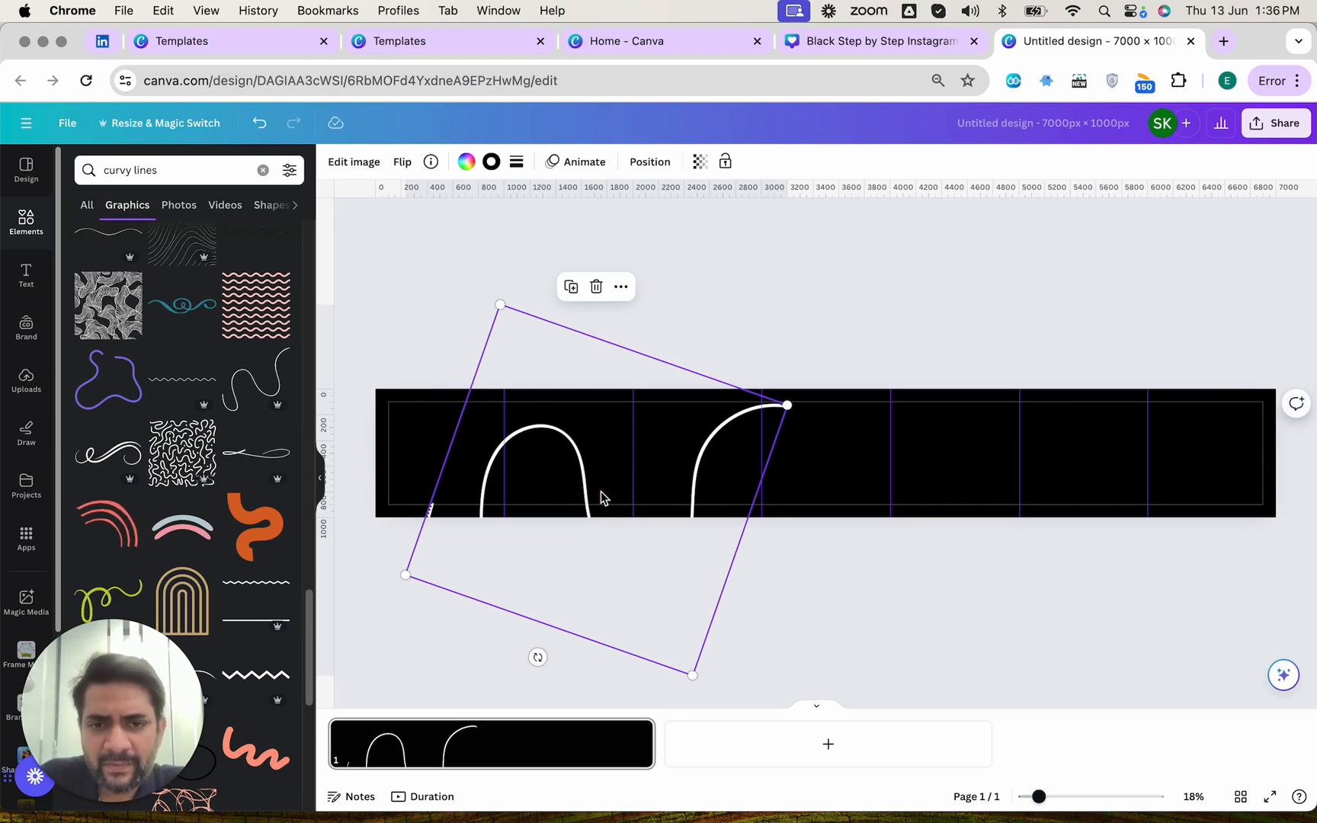
# - Duplicate the wavy line, place the copy from the fourth slide onward and flip it horizontally
pyautogui.moveTo(600, 495); pyautogui.dragTo(969, 412)
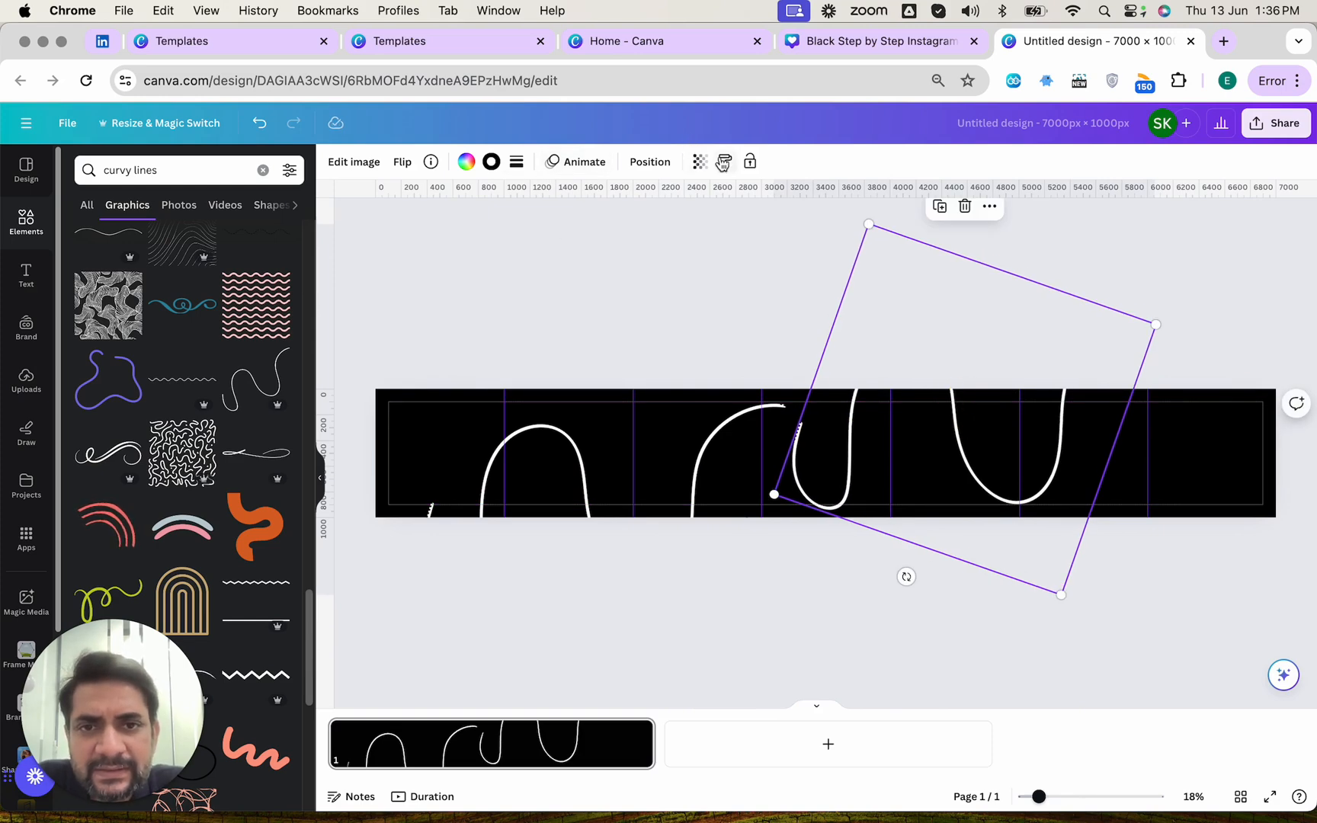
pyautogui.click(641, 169)
pyautogui.click(640, 164)
pyautogui.click(400, 164)
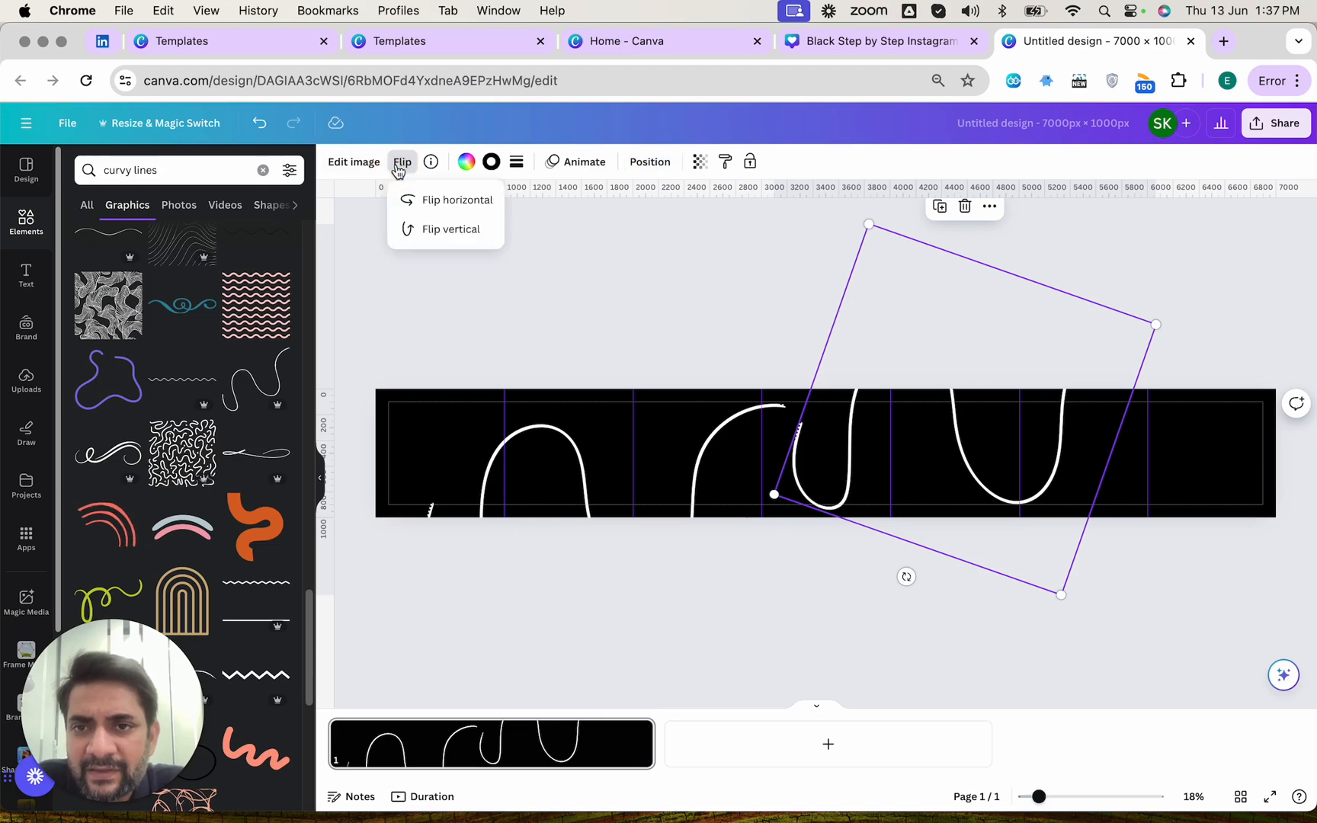
pyautogui.click(439, 200)
# - Move and rotate the flipped copy so its start joins the first line's end at the guide between the third and fourth slides
pyautogui.moveTo(913, 460); pyautogui.dragTo(825, 636)
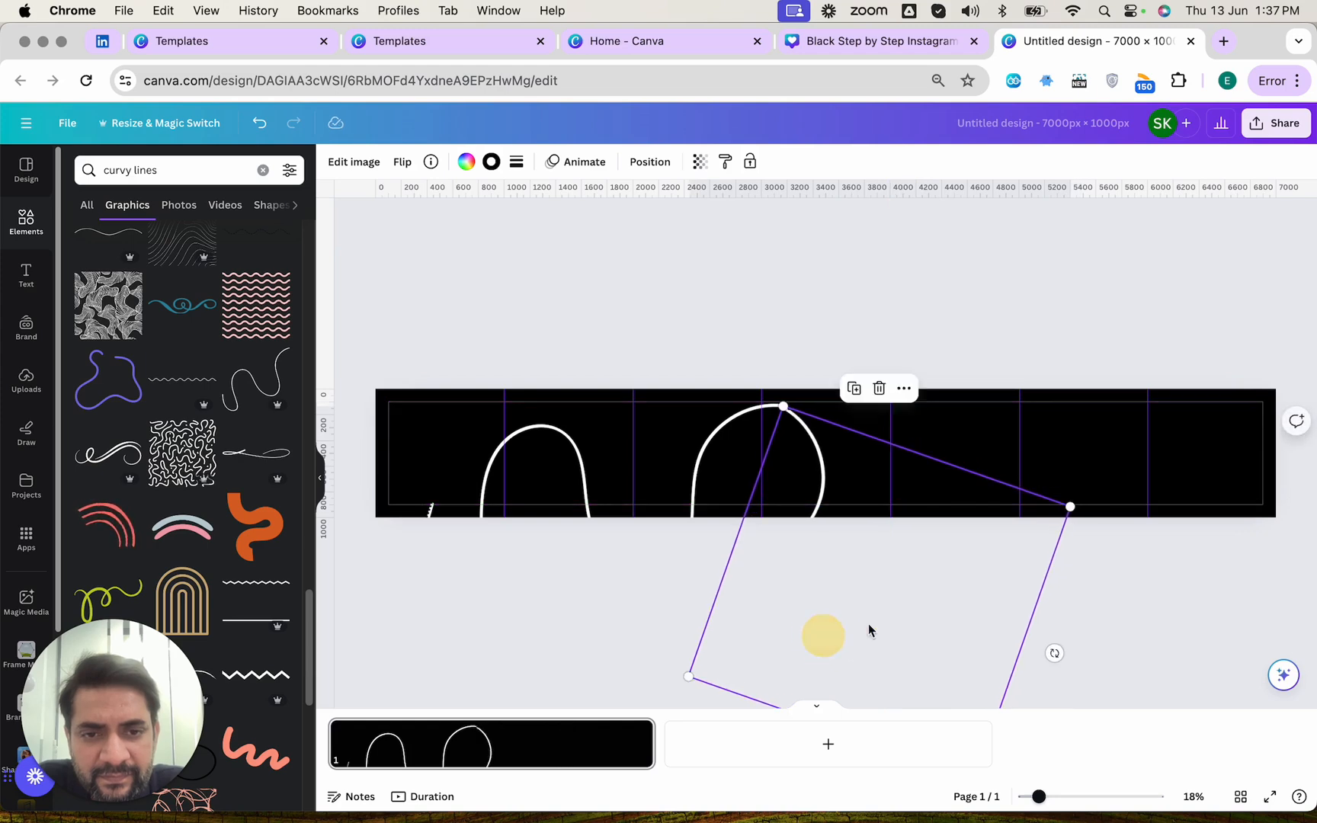
pyautogui.scroll(-2, 906, 642)
pyautogui.moveTo(1054, 599); pyautogui.dragTo(1076, 517)
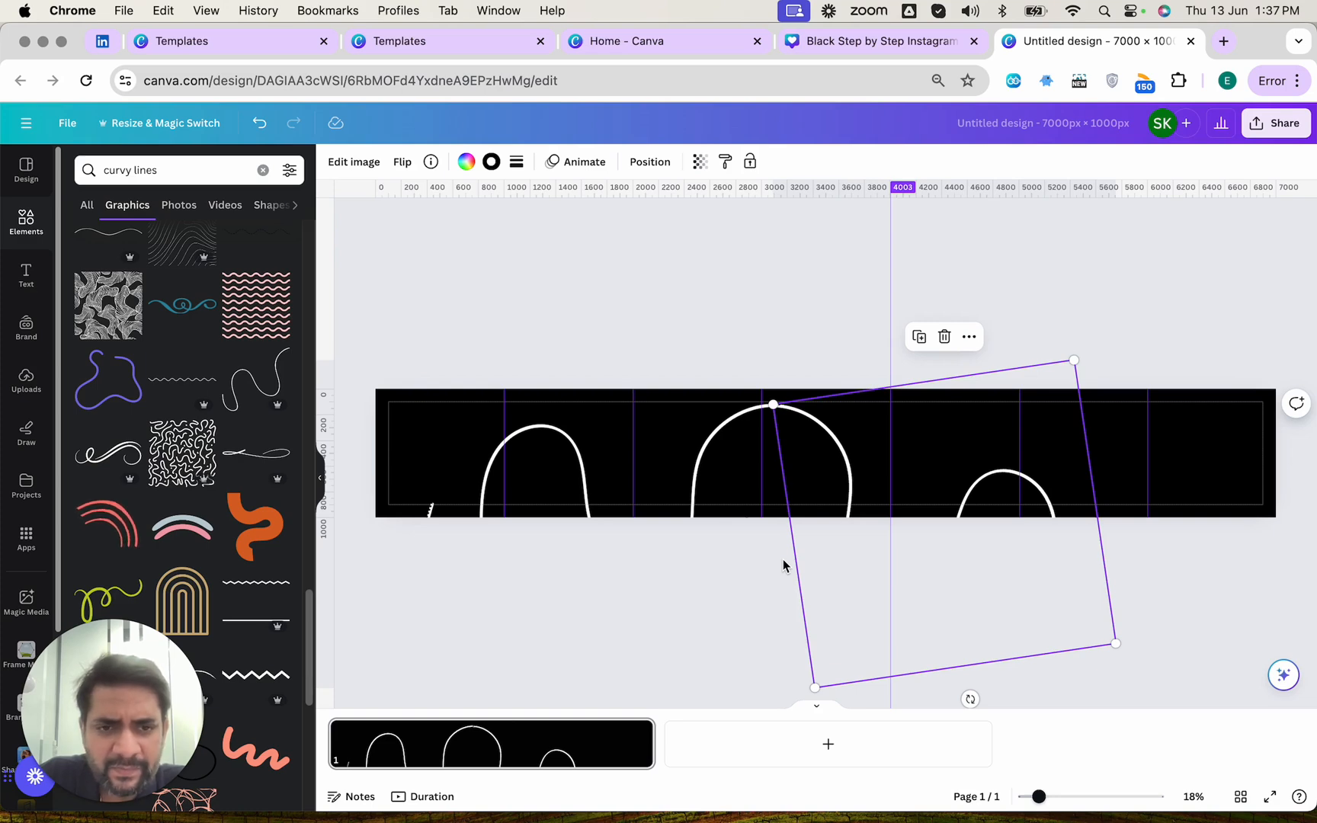
# - Add another copy of the curve and rotate it so it runs across the last two slides
pyautogui.moveTo(852, 541); pyautogui.dragTo(1161, 536)
pyautogui.moveTo(1012, 568); pyautogui.dragTo(1209, 585)
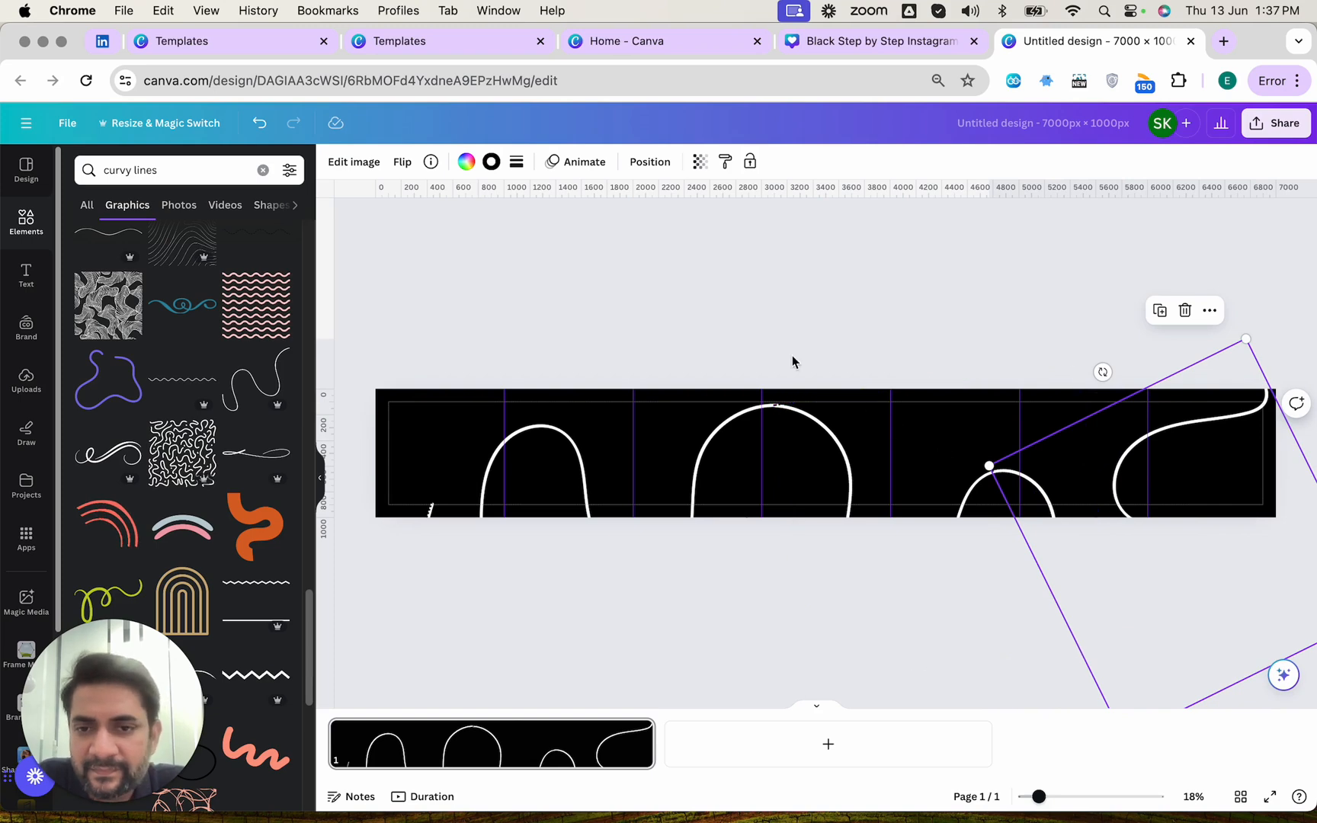
pyautogui.click(722, 302)
pyautogui.click(515, 453)
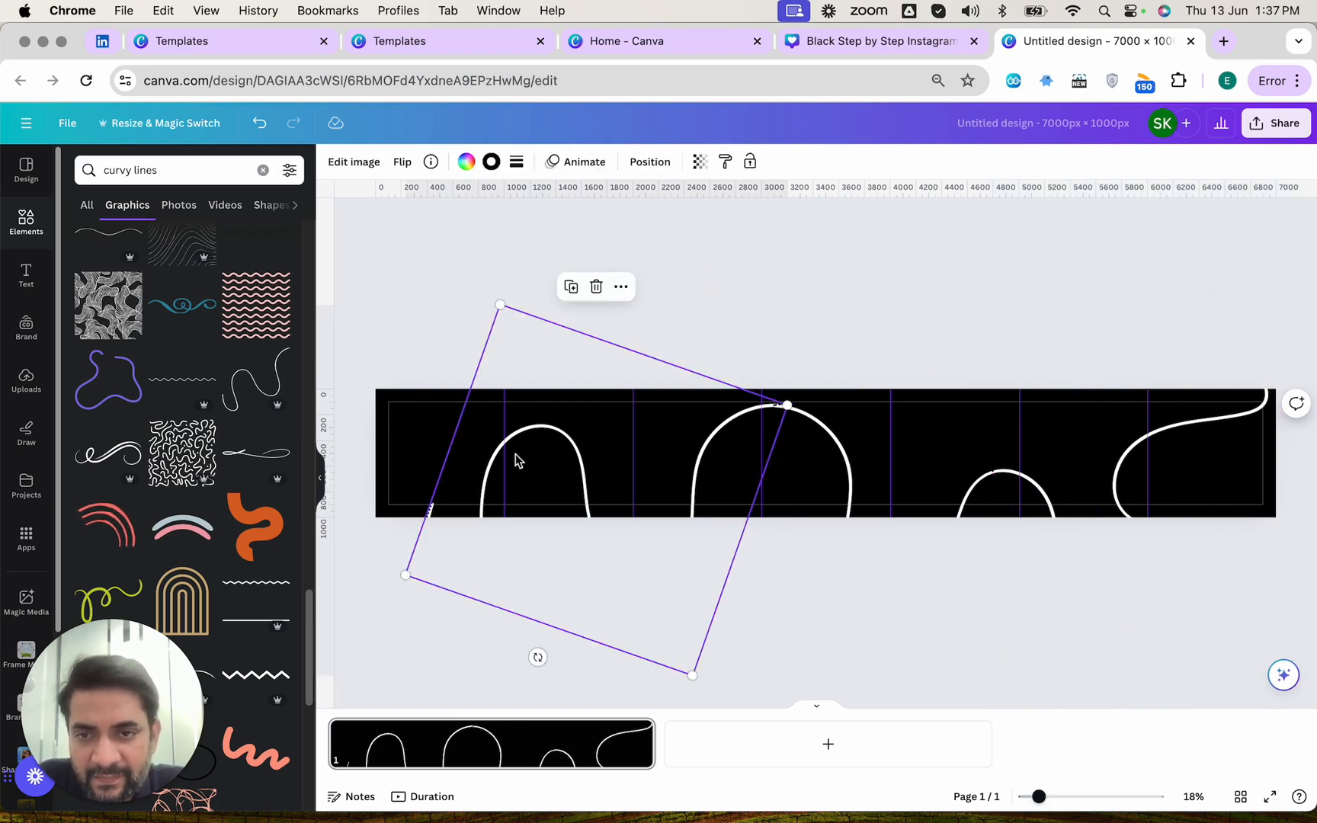
pyautogui.click(415, 356)
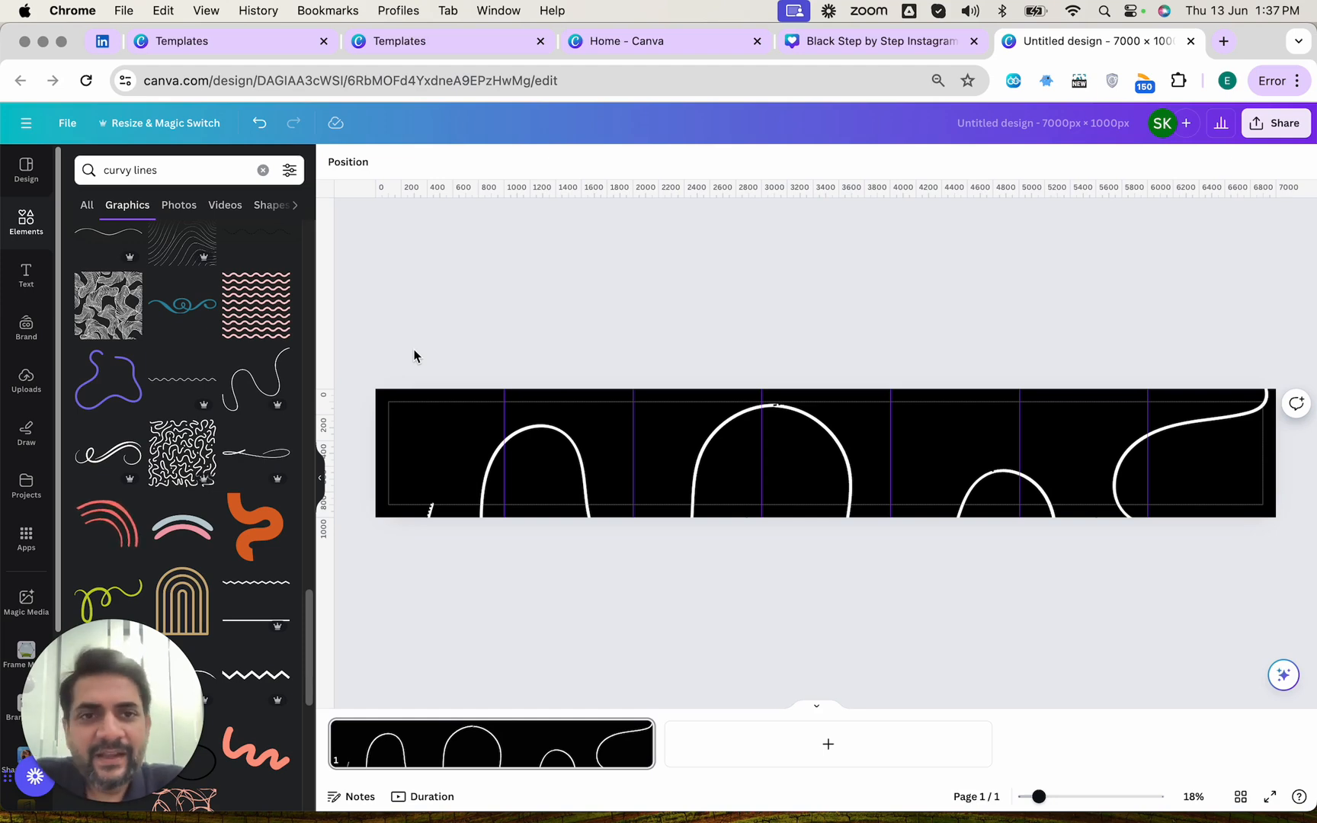
# - Copy the heading "The Journey to Self Improvement.." from page 1 of the Black Step by Step template onto the first slide
pyautogui.click(853, 39)
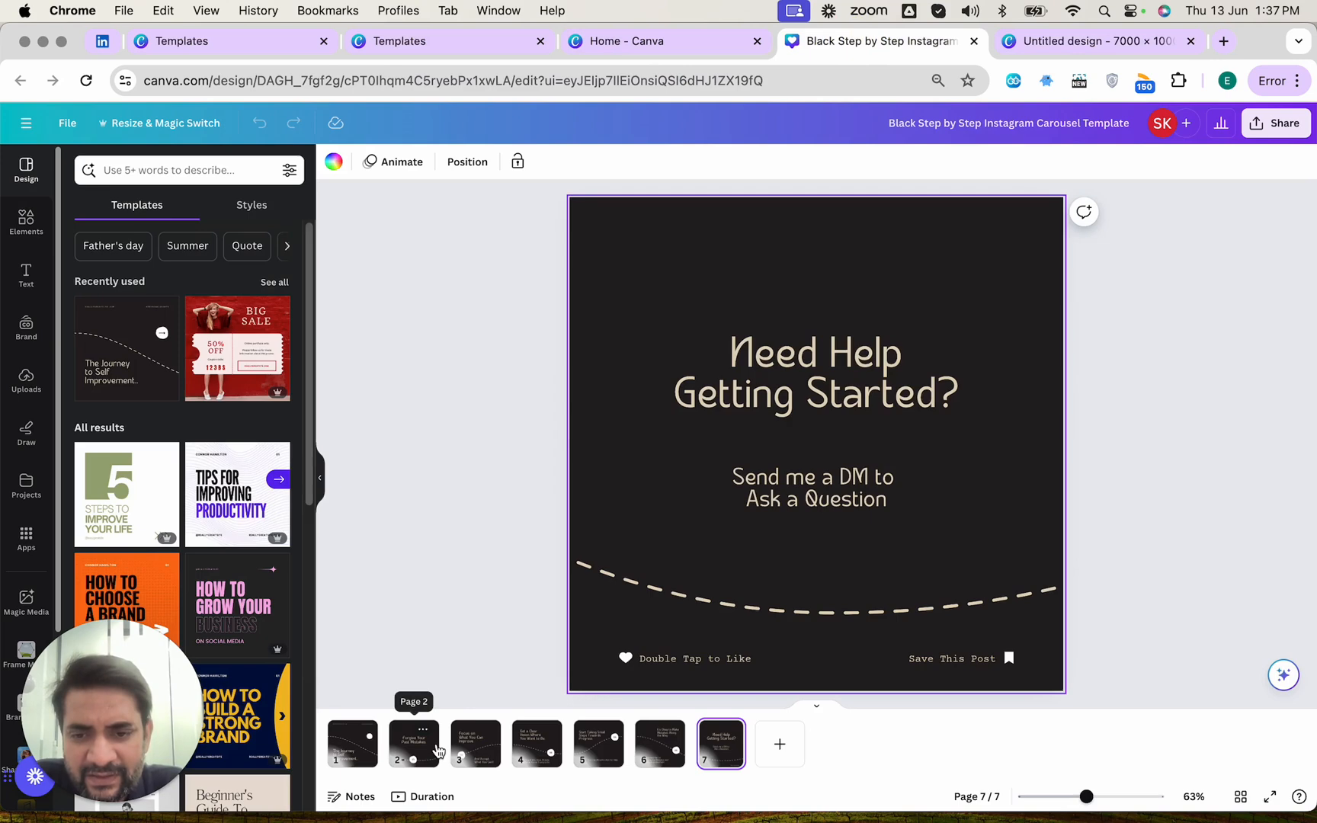
pyautogui.click(361, 758)
pyautogui.click(747, 603)
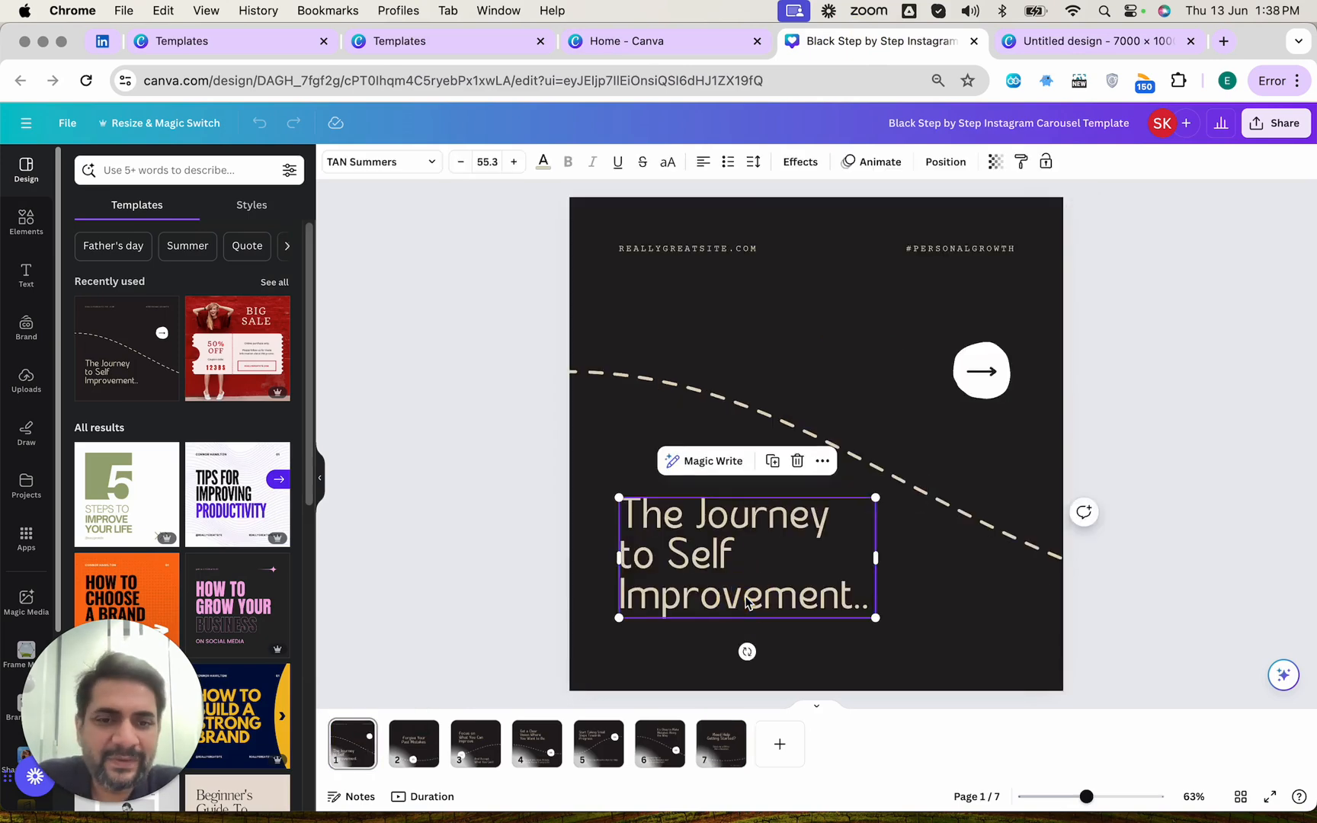
pyautogui.hotkey('ctrl', 'Tab')
pyautogui.click(449, 427)
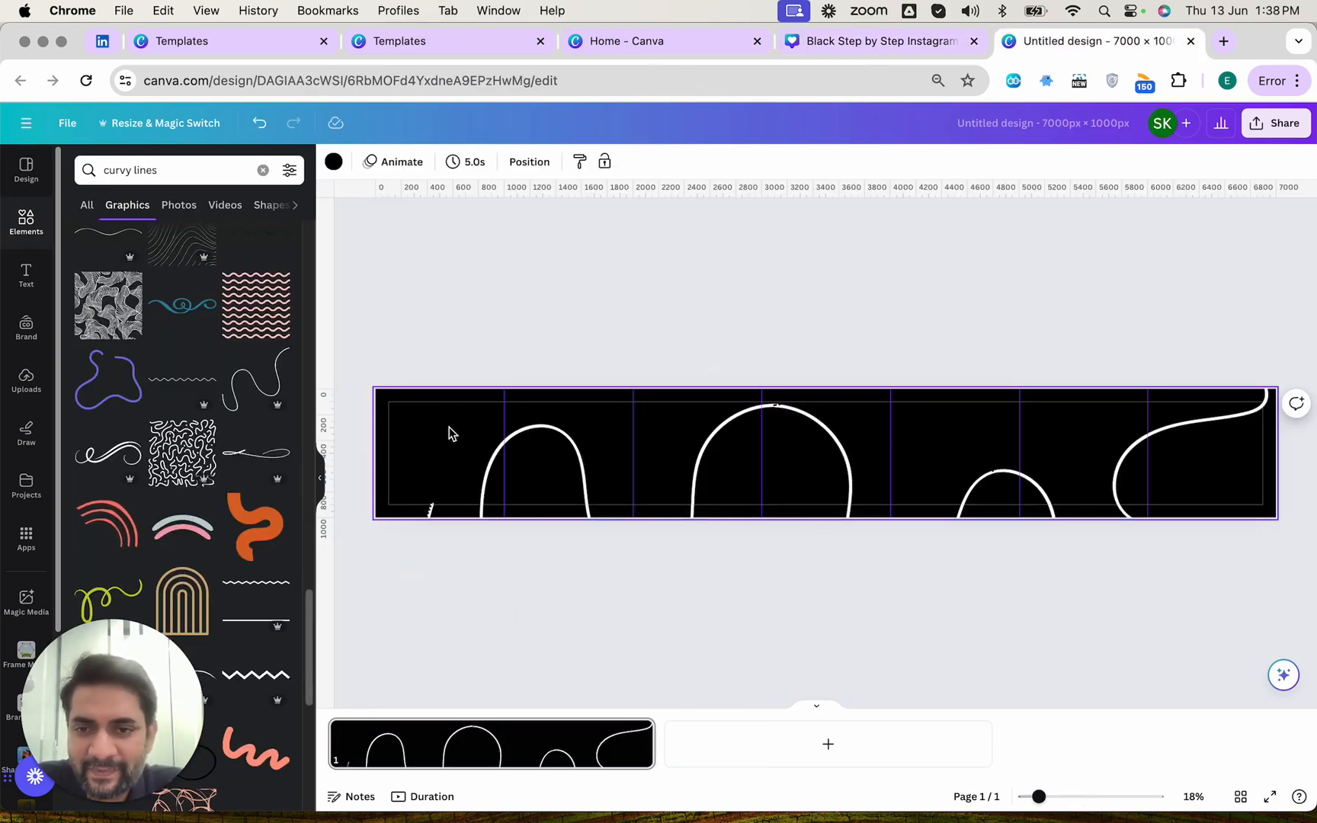
pyautogui.press('super+v')
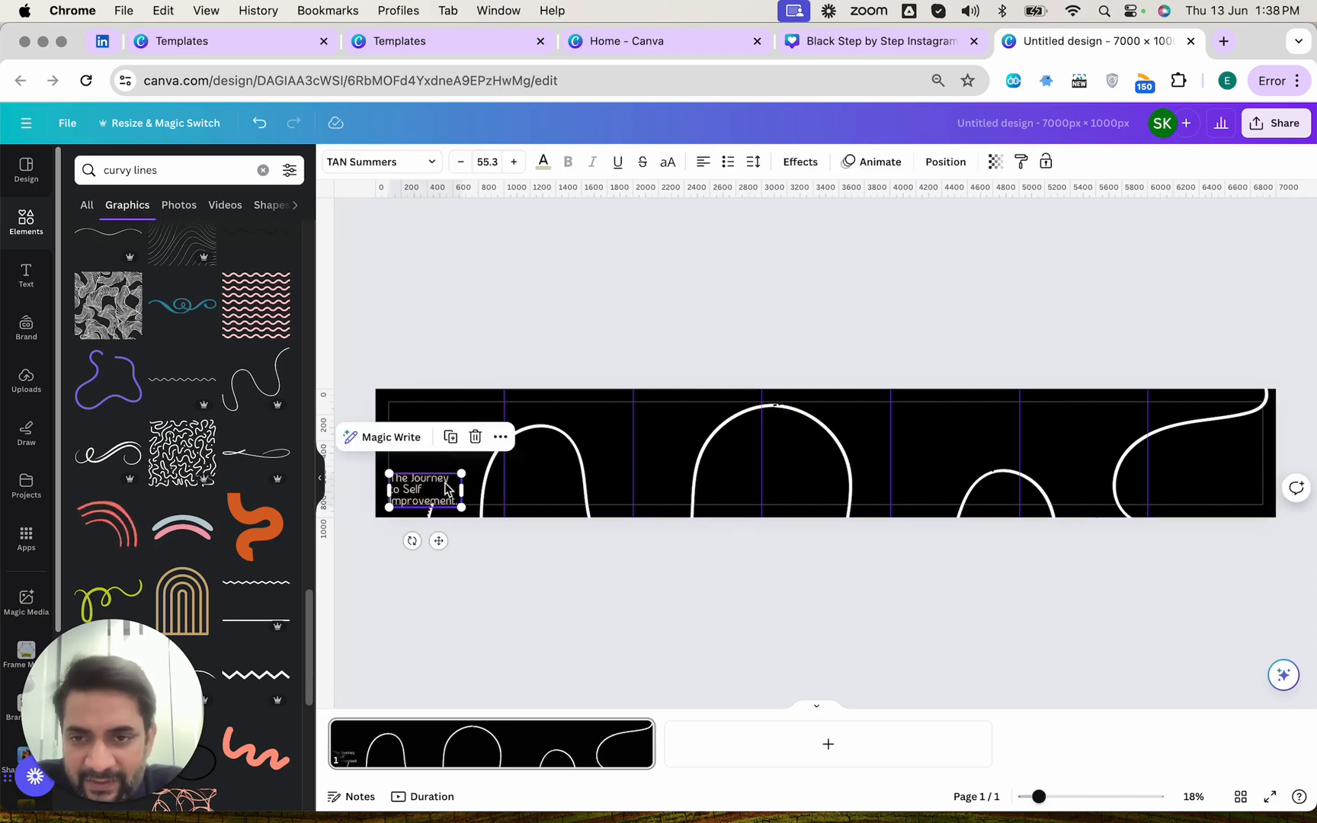
pyautogui.moveTo(424, 488); pyautogui.dragTo(434, 450)
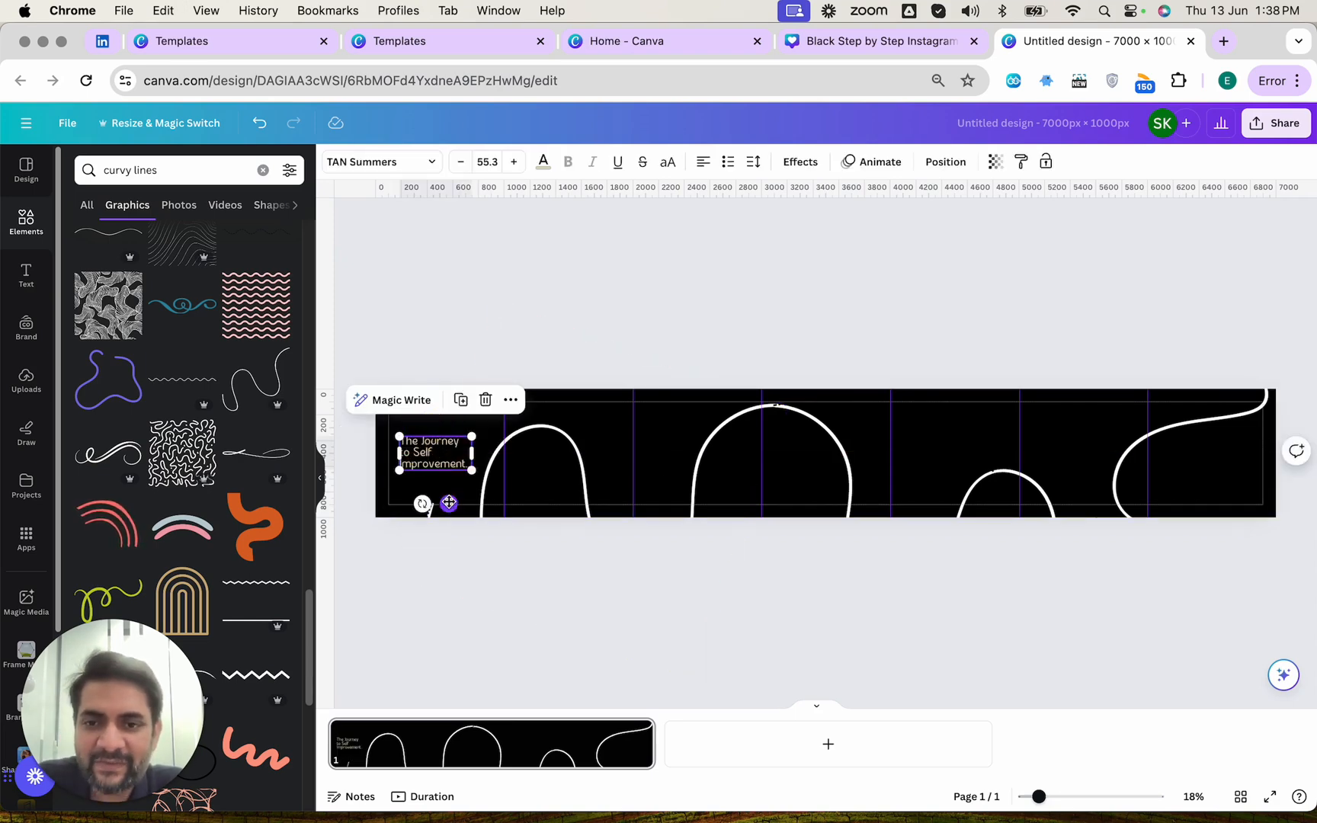
# - Copy the white arrow badge from the template's page 1 and place it near the first slide's upper right corner
pyautogui.hotkey('ctrl', 'shift', 'Tab')
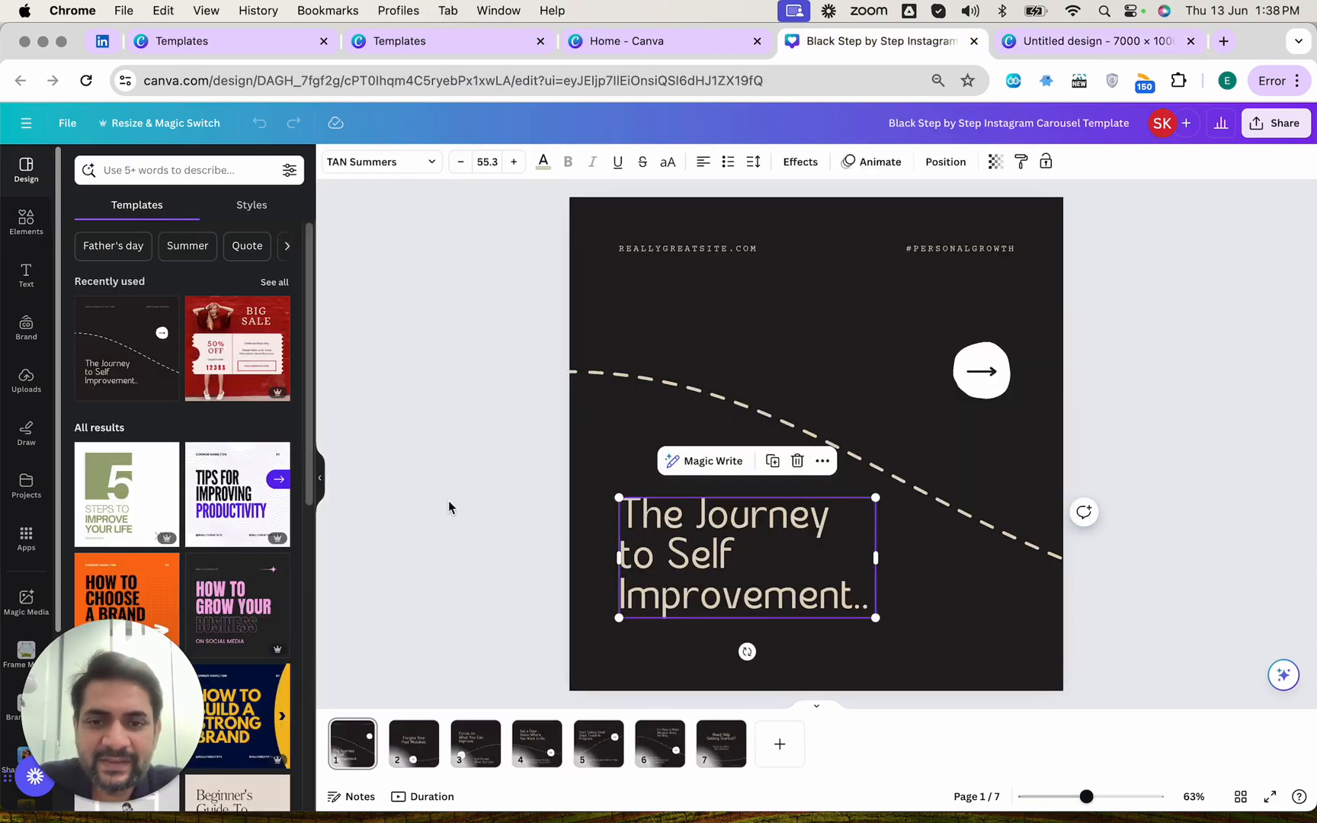
pyautogui.click(996, 368)
pyautogui.hotkey('ctrl', 'Tab')
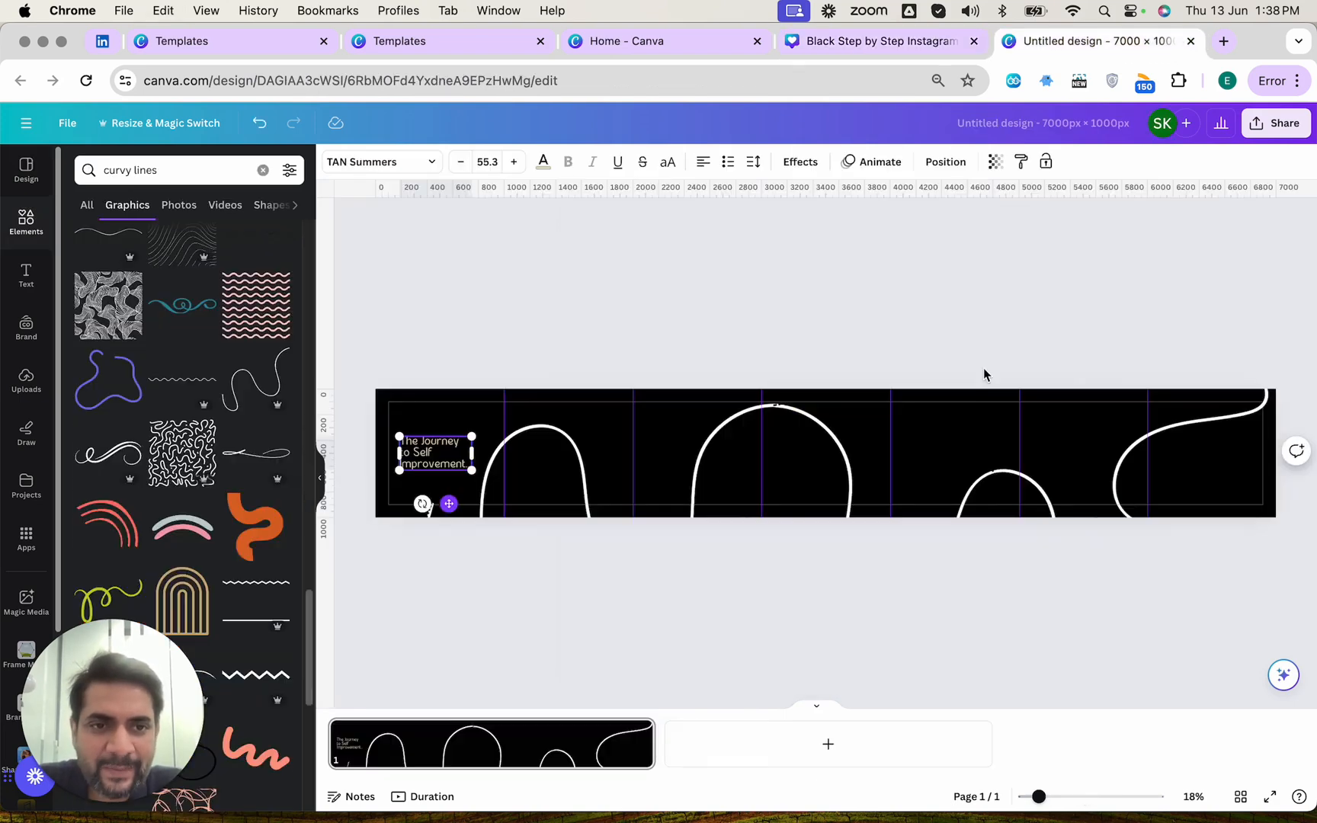
pyautogui.press('cmd+v')
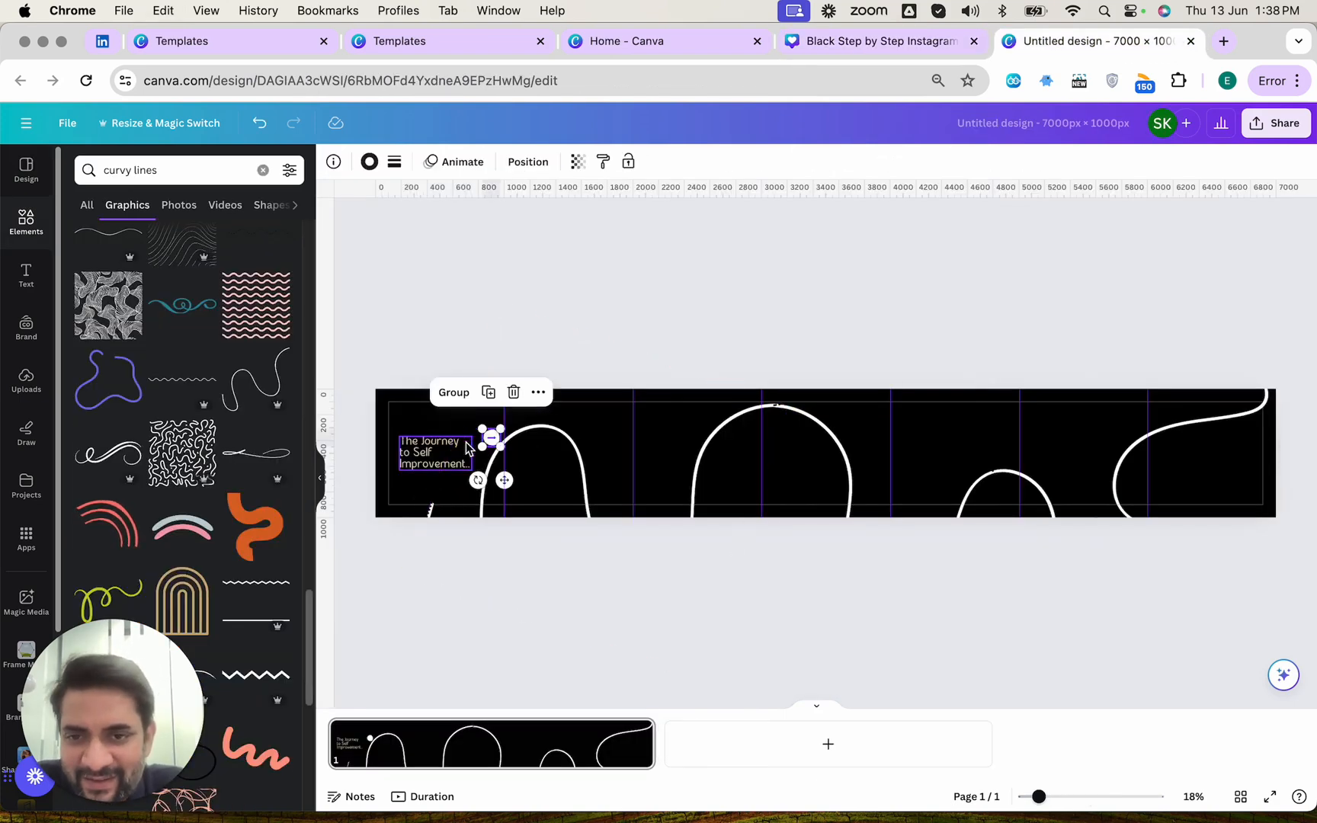
pyautogui.moveTo(491, 438); pyautogui.dragTo(485, 419)
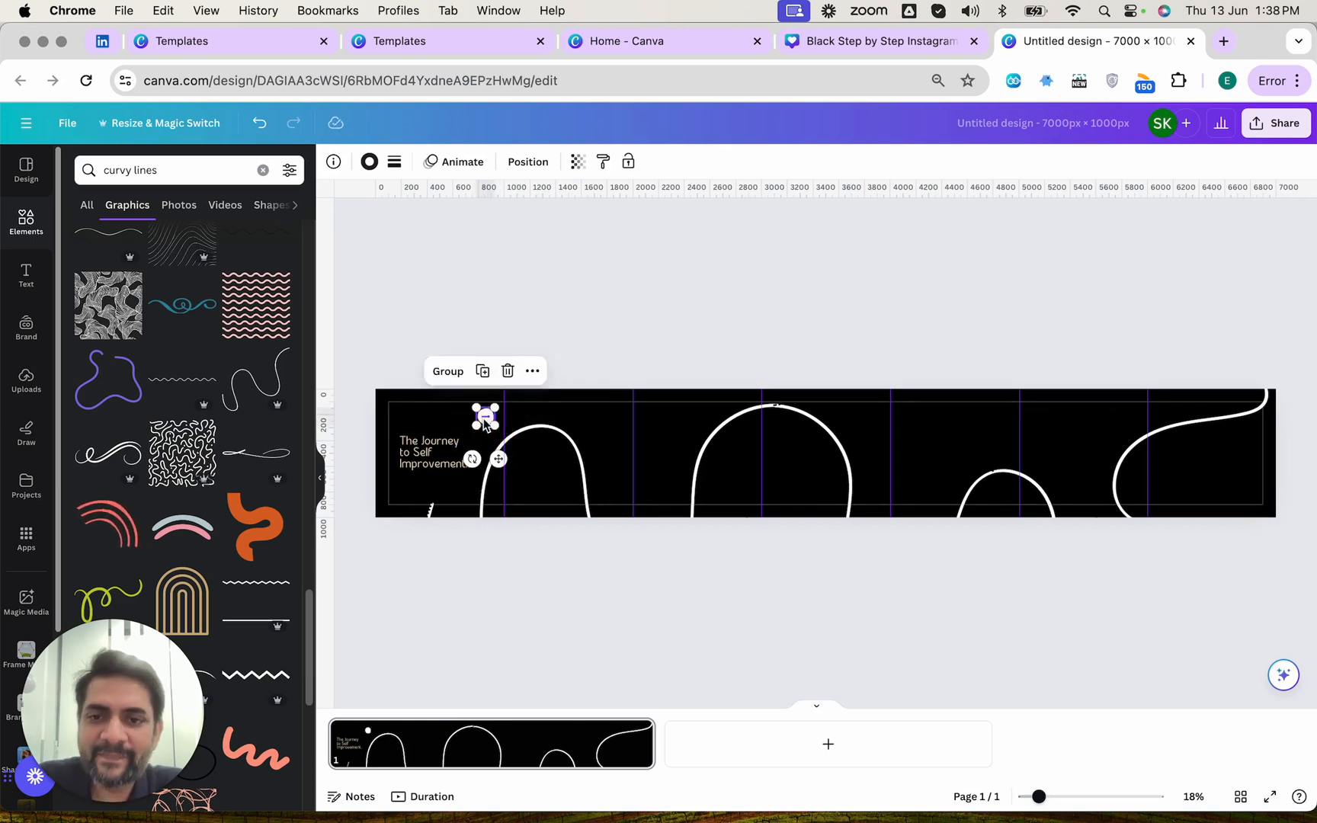
# - Copy the heading "Forgive Your Past Mistakes." from the template's page 2 and place it at the top of the second slide
pyautogui.hotkey('ctrl', 'shift', 'Tab')
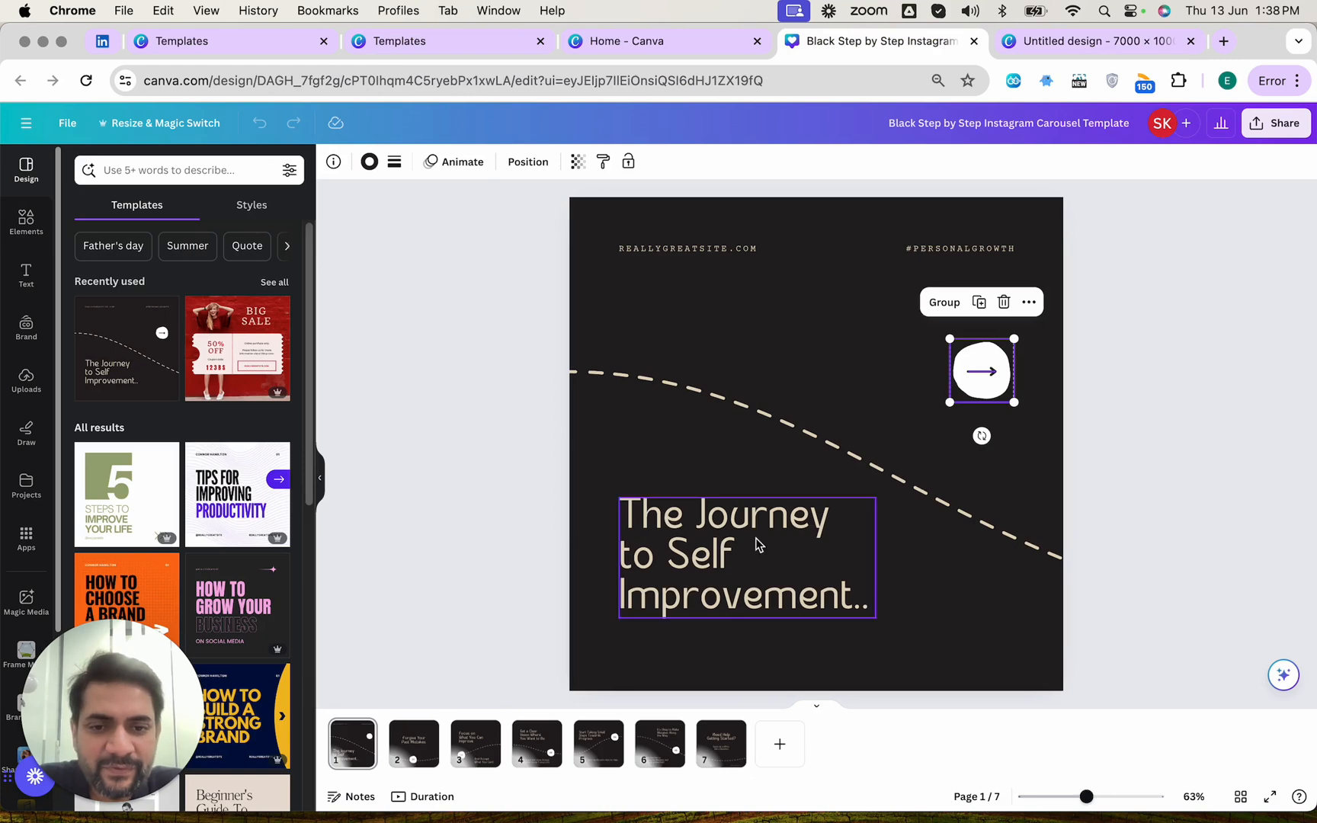
pyautogui.click(412, 743)
pyautogui.click(763, 431)
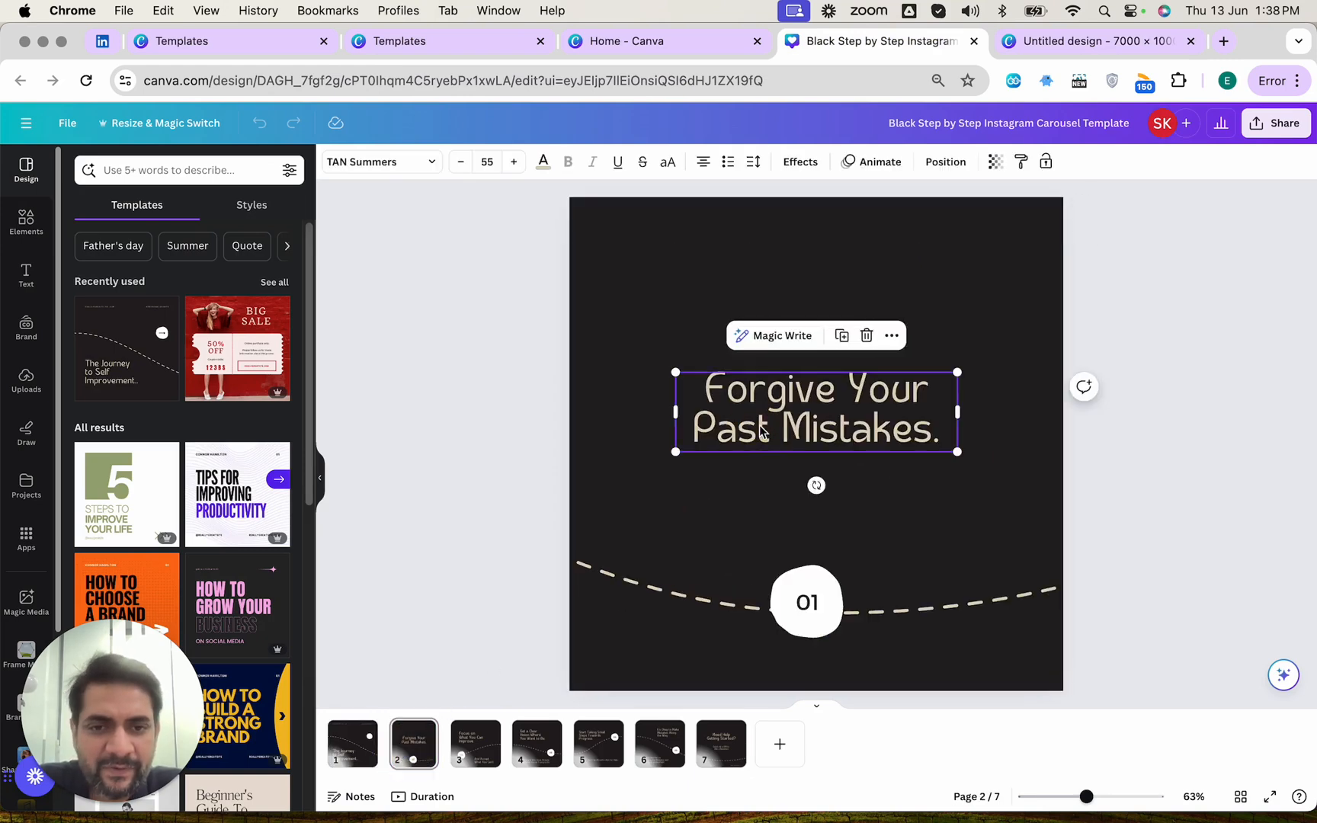
pyautogui.hotkey('ctrl', 'Tab')
pyautogui.click(545, 485)
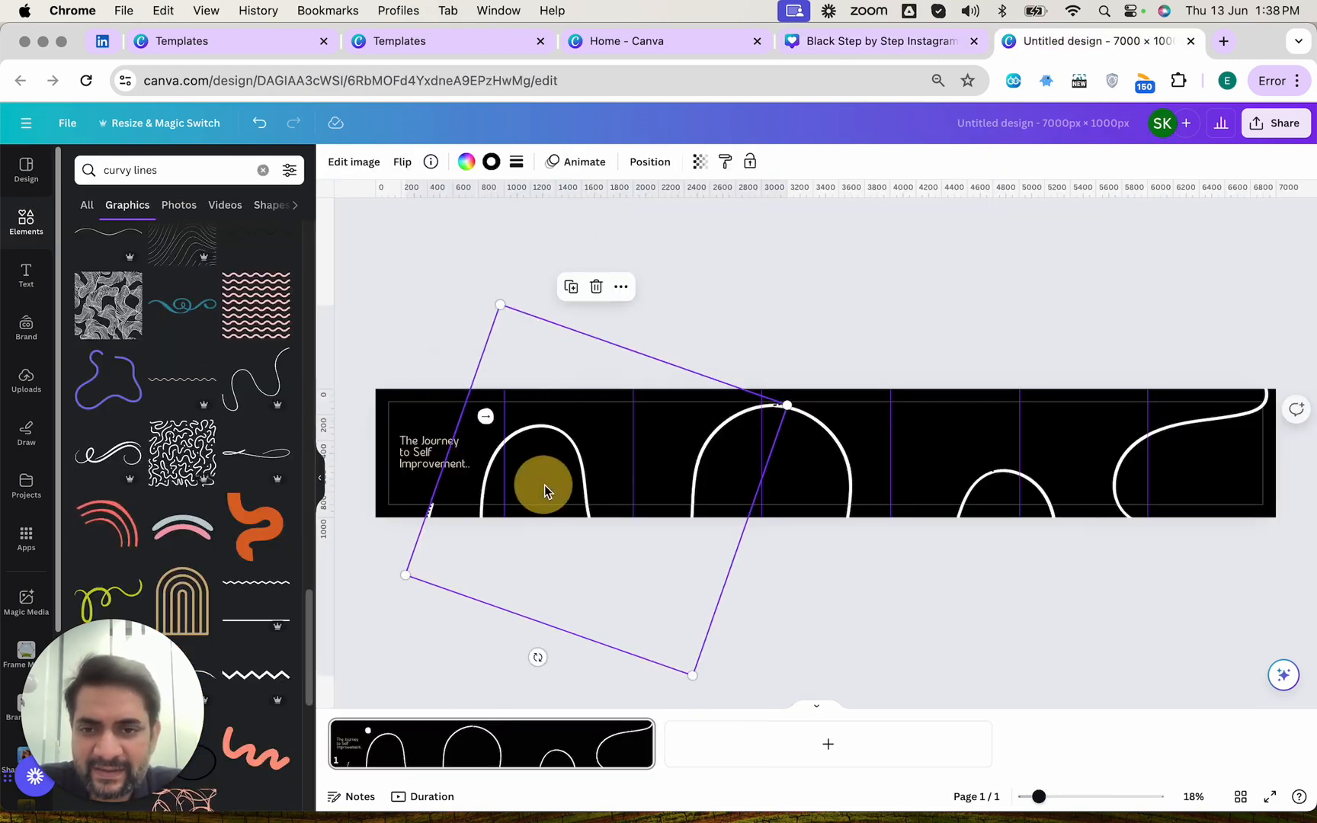
pyautogui.press('super+v')
pyautogui.moveTo(462, 454); pyautogui.dragTo(607, 415)
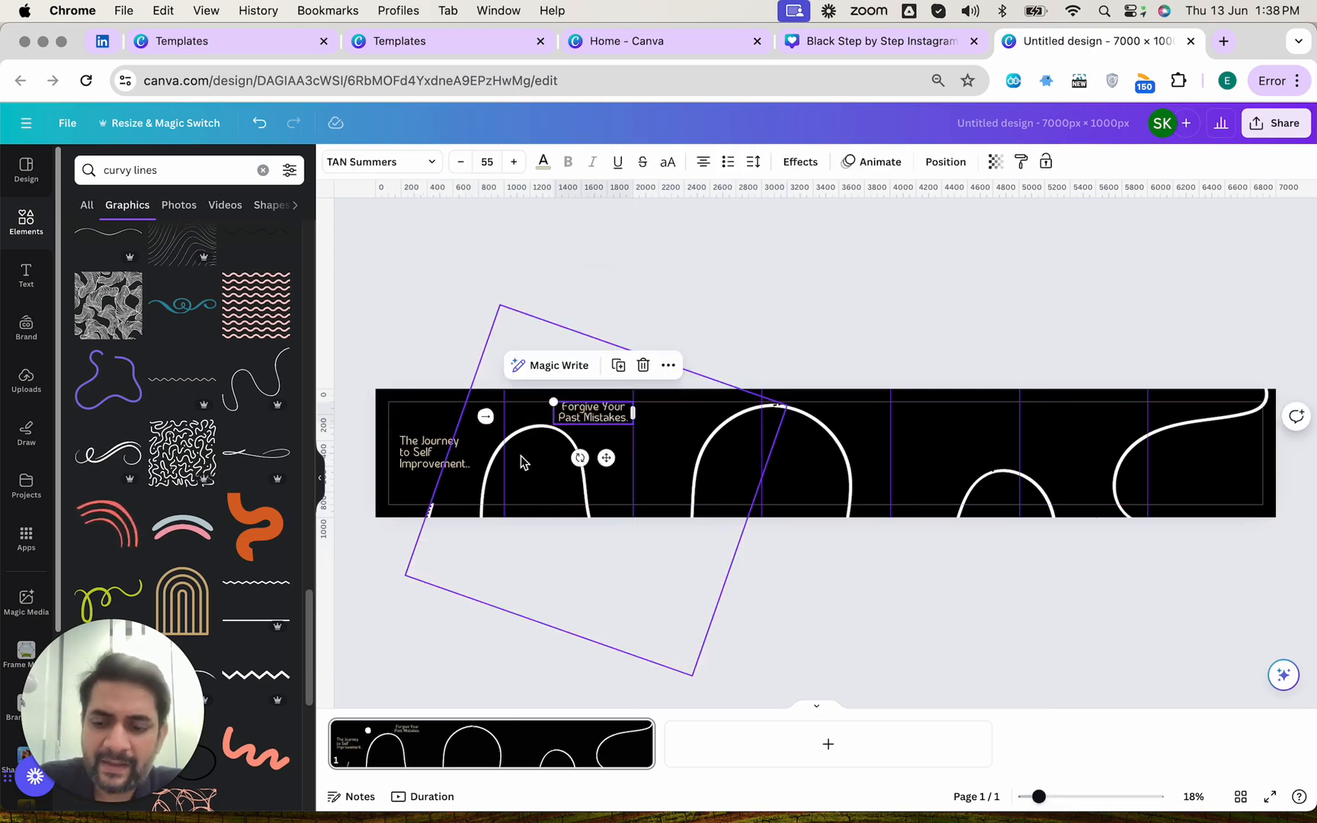
# - Copy the white 01 badge from the template's page 2 and place it on the curve in the second slide
pyautogui.hotkey('ctrl', 'shift', 'Tab')
pyautogui.click(784, 580)
pyautogui.keyDown('shift'); pyautogui.click(802, 605); pyautogui.keyUp('shift')
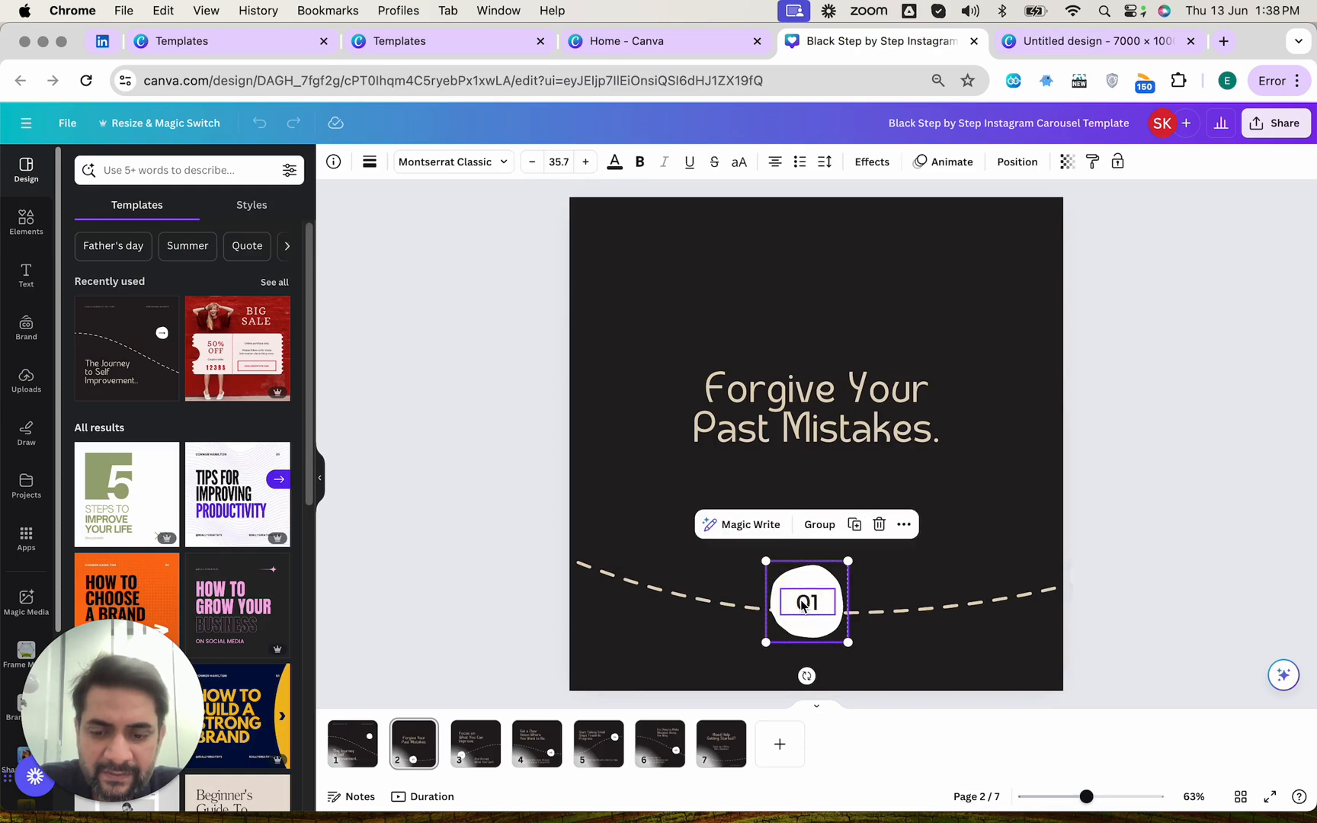
pyautogui.hotkey('ctrl', 'c')
pyautogui.hotkey('ctrl', 'Tab')
pyautogui.hotkey('ctrl', 'v')
pyautogui.moveTo(442, 503); pyautogui.dragTo(584, 487)
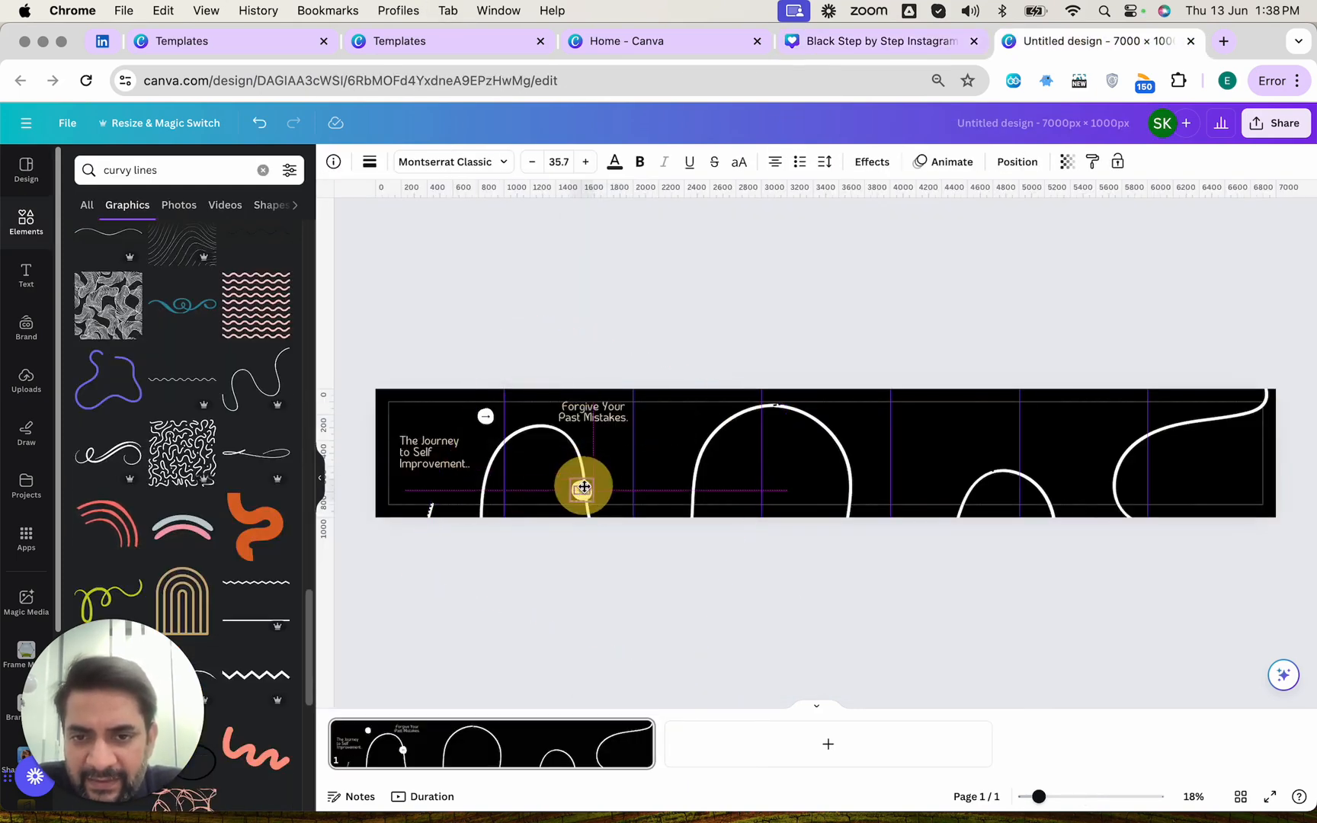
# - Copy the heading "Focus on What You Can Improve." from the template's page 3 onto the third slide and return to the template
pyautogui.hotkey('ctrl', 'shift', 'Tab')
pyautogui.click(474, 744)
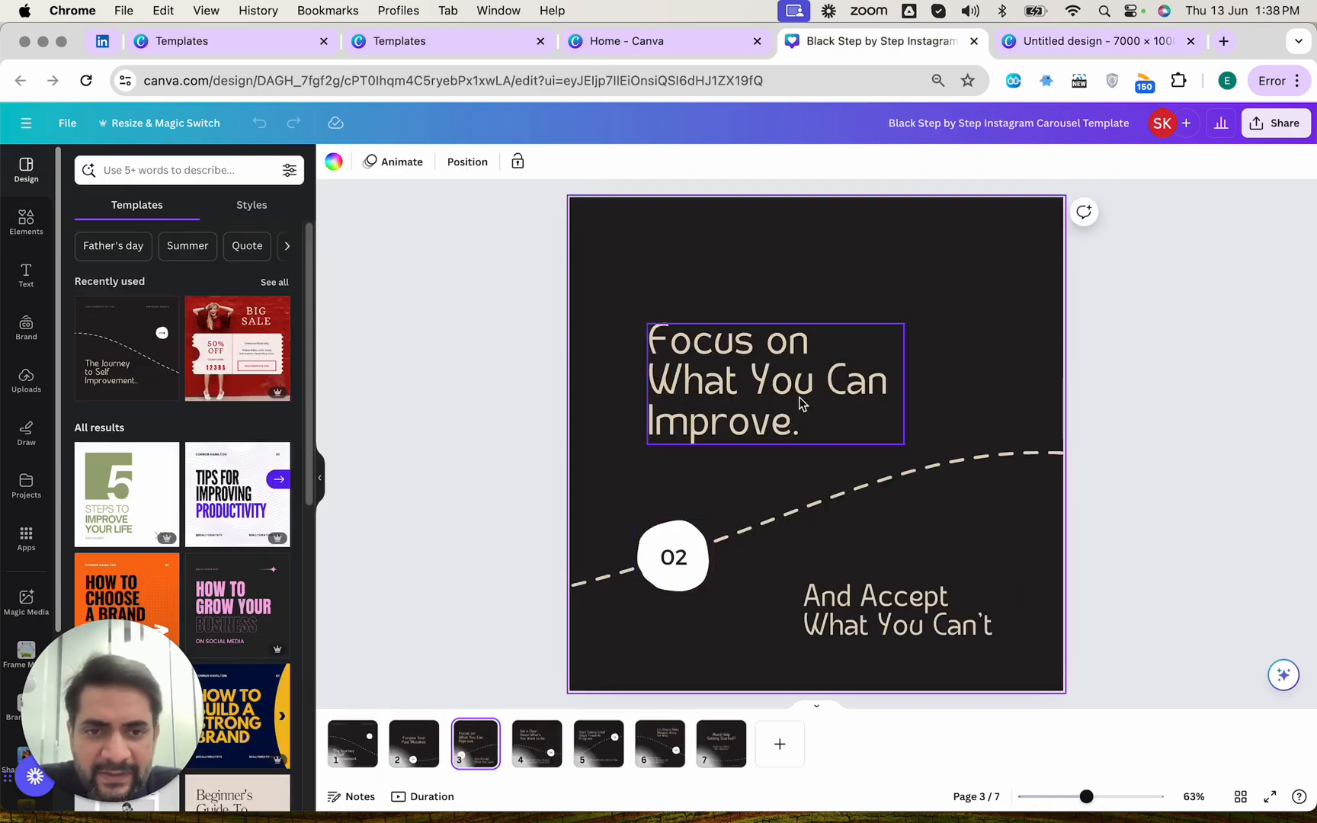
pyautogui.click(787, 390)
pyautogui.hotkey('ctrl', 'Tab')
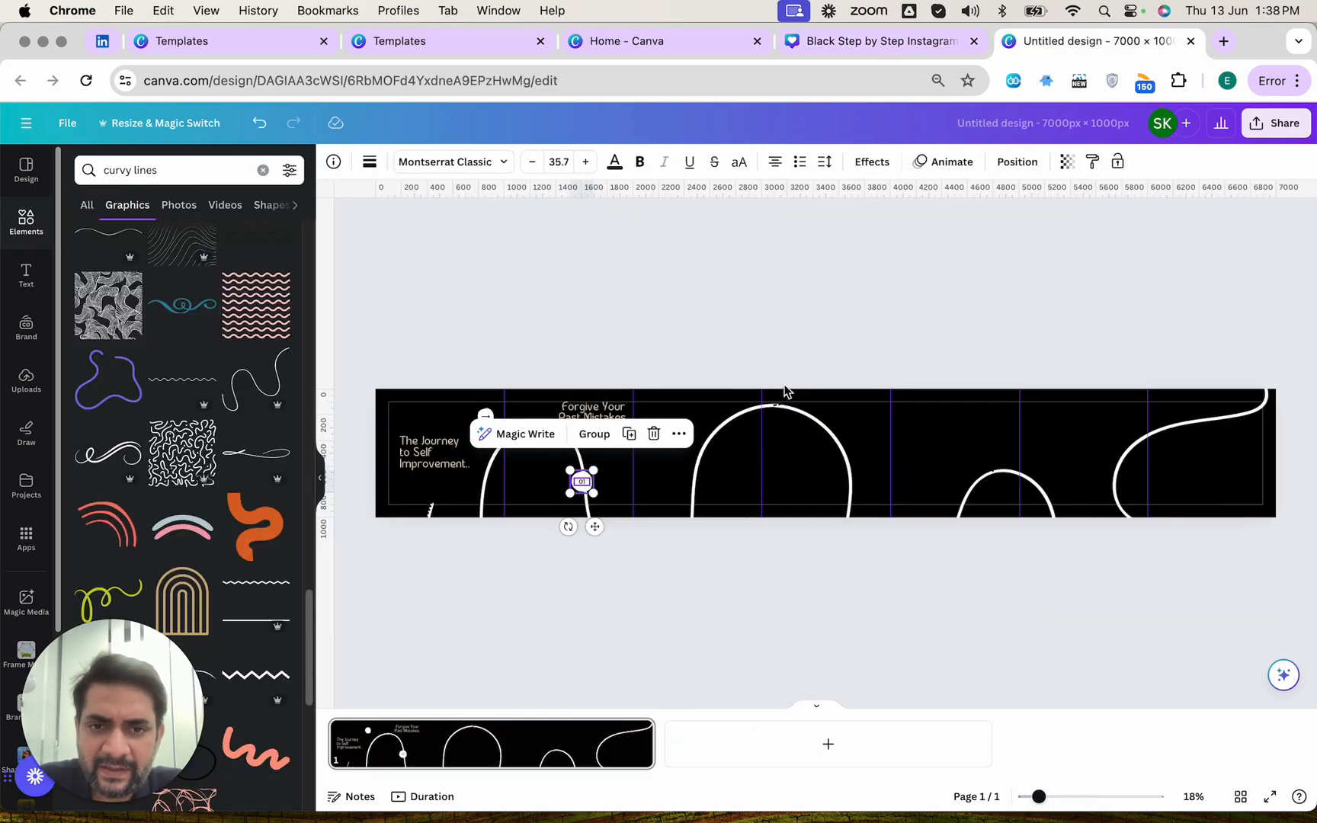
pyautogui.click(706, 419)
pyautogui.press('super+v')
pyautogui.moveTo(431, 454); pyautogui.dragTo(674, 434)
pyautogui.hotkey('ctrl', 'shift', 'Tab')
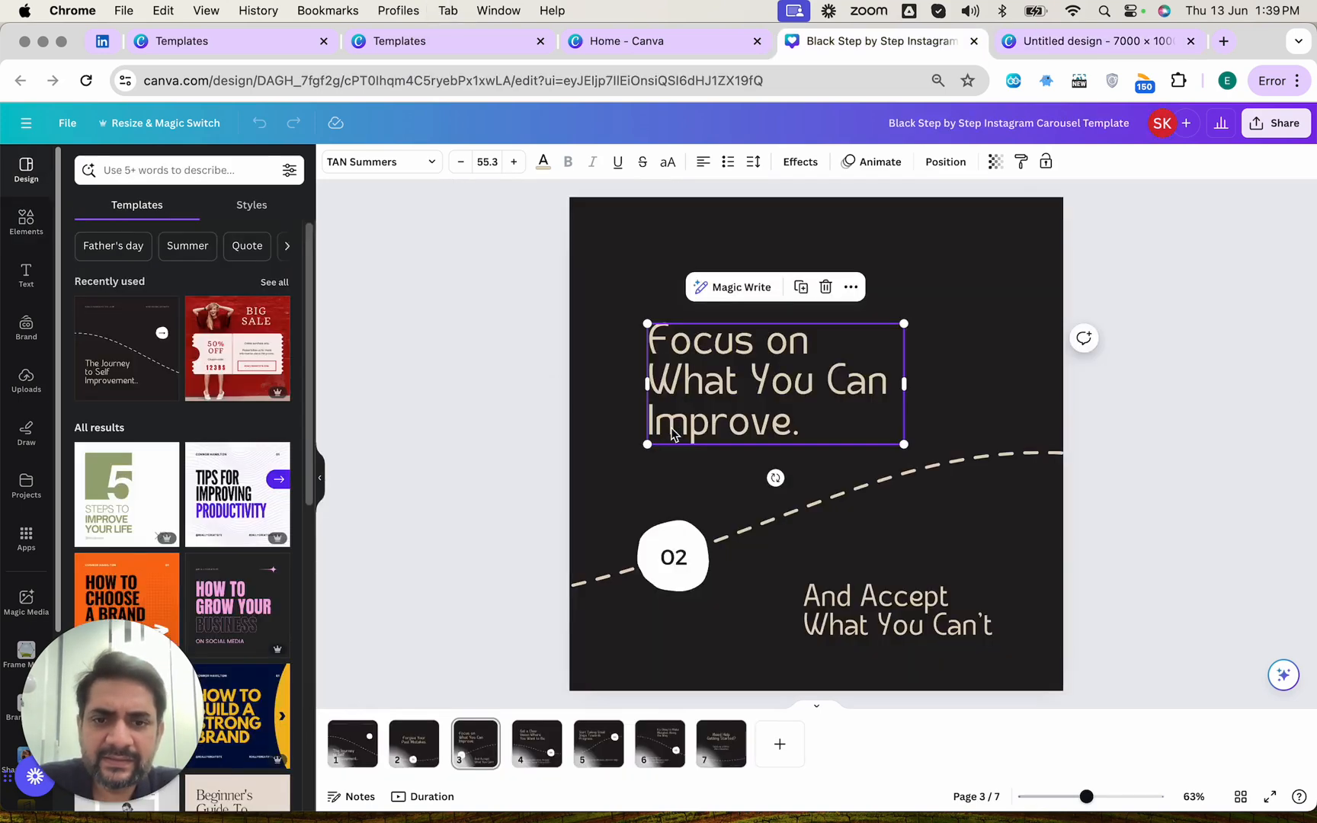
# - Copy the line "And Accept What You Can't" from the template's page 3 and place it at the third slide's lower right
pyautogui.click(891, 621)
pyautogui.press('super+c')
pyautogui.hotkey('ctrl', 'Tab')
pyautogui.press('super+v')
pyautogui.moveTo(462, 507); pyautogui.dragTo(713, 483)
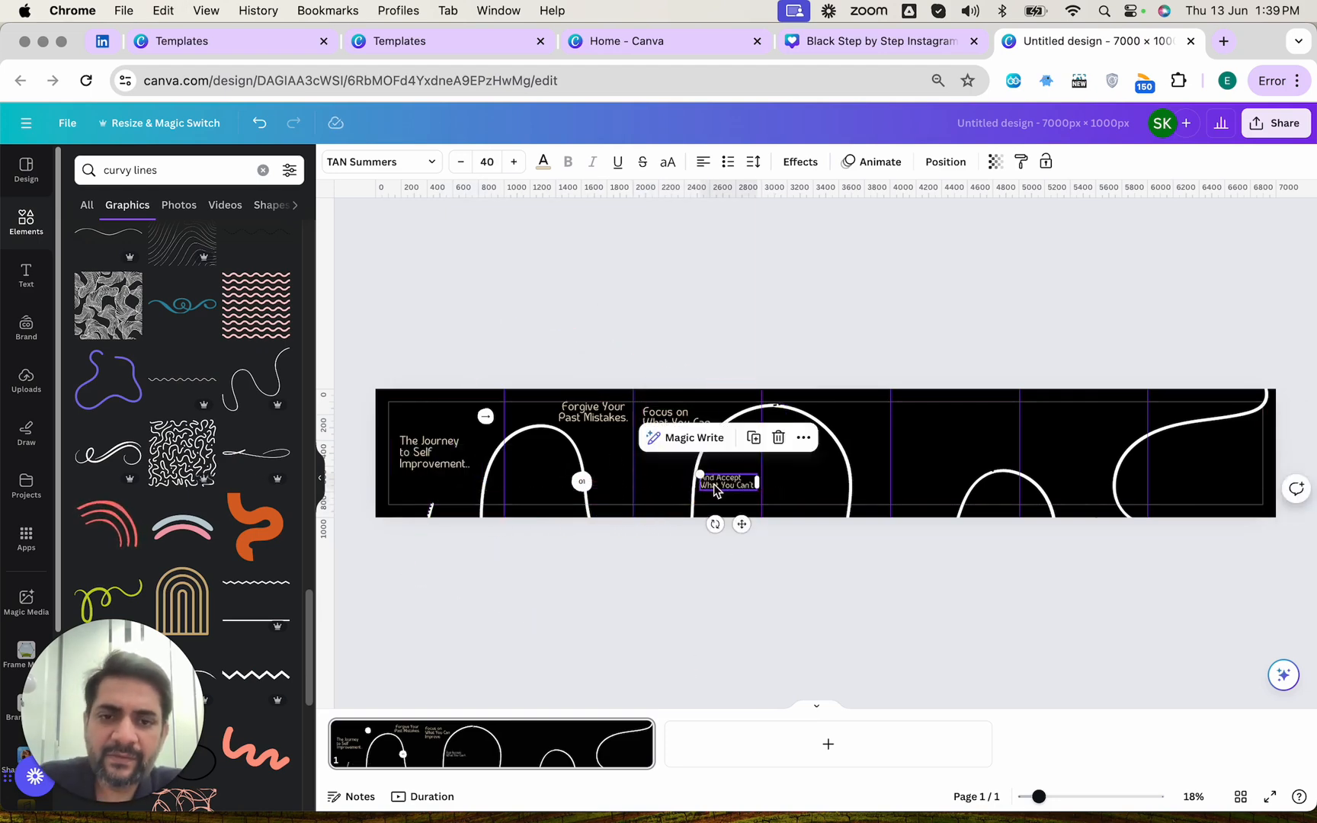
# - Copy the white 02 badge from the template's page 3 and place it on the curve in the third slide
pyautogui.hotkey('ctrl', 'shift', 'Tab')
pyautogui.click(669, 543)
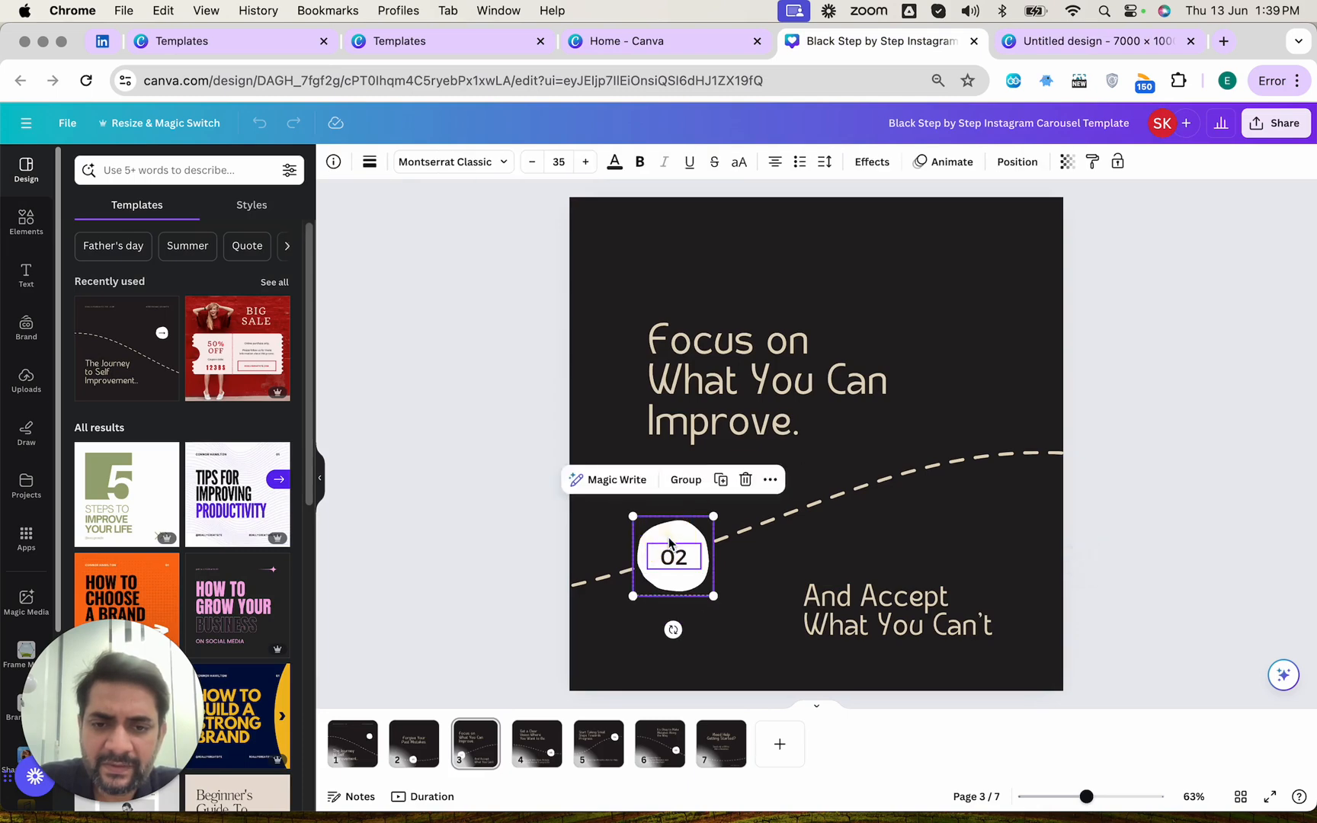
pyautogui.hotkey('ctrl', 'Tab')
pyautogui.press('super+v')
pyautogui.moveTo(706, 455); pyautogui.dragTo(701, 457)
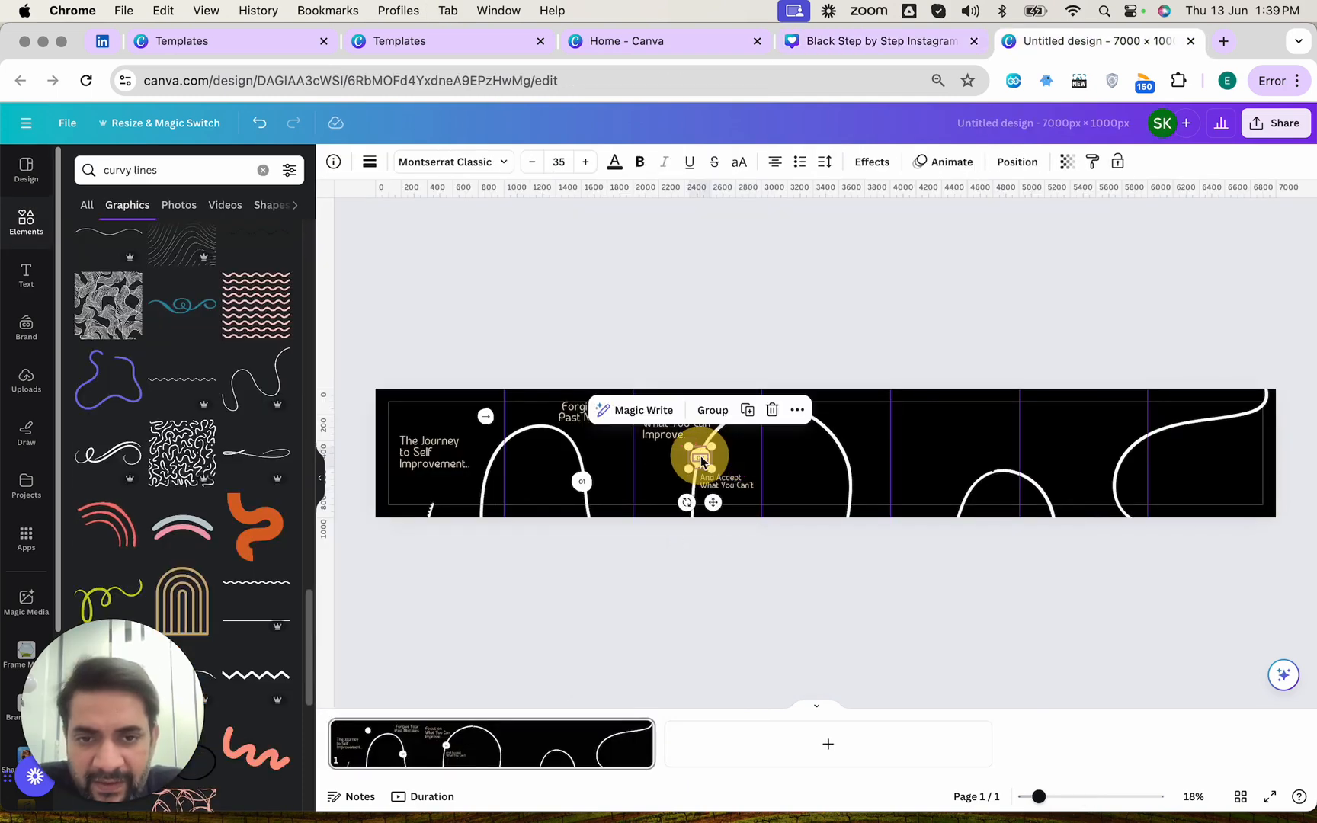
# - Copy the heading "Get a Clear Vision Where You Want to Be." from the template's page 4 onto the middle of the fourth slide
pyautogui.hotkey('ctrl', 'shift', 'Tab')
pyautogui.scroll(-5, 763, 365)
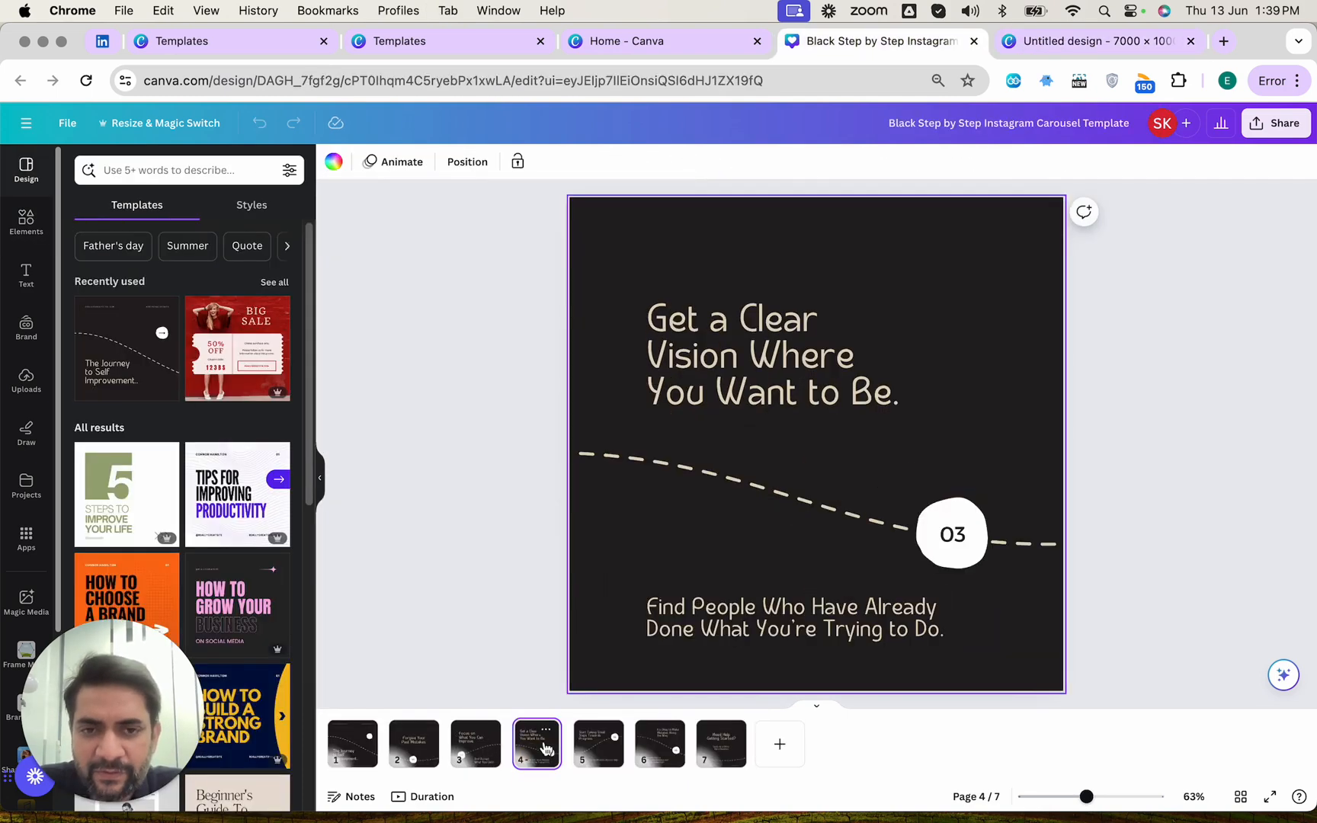
pyautogui.click(762, 365)
pyautogui.press('super+c')
pyautogui.hotkey('ctrl', 'Tab')
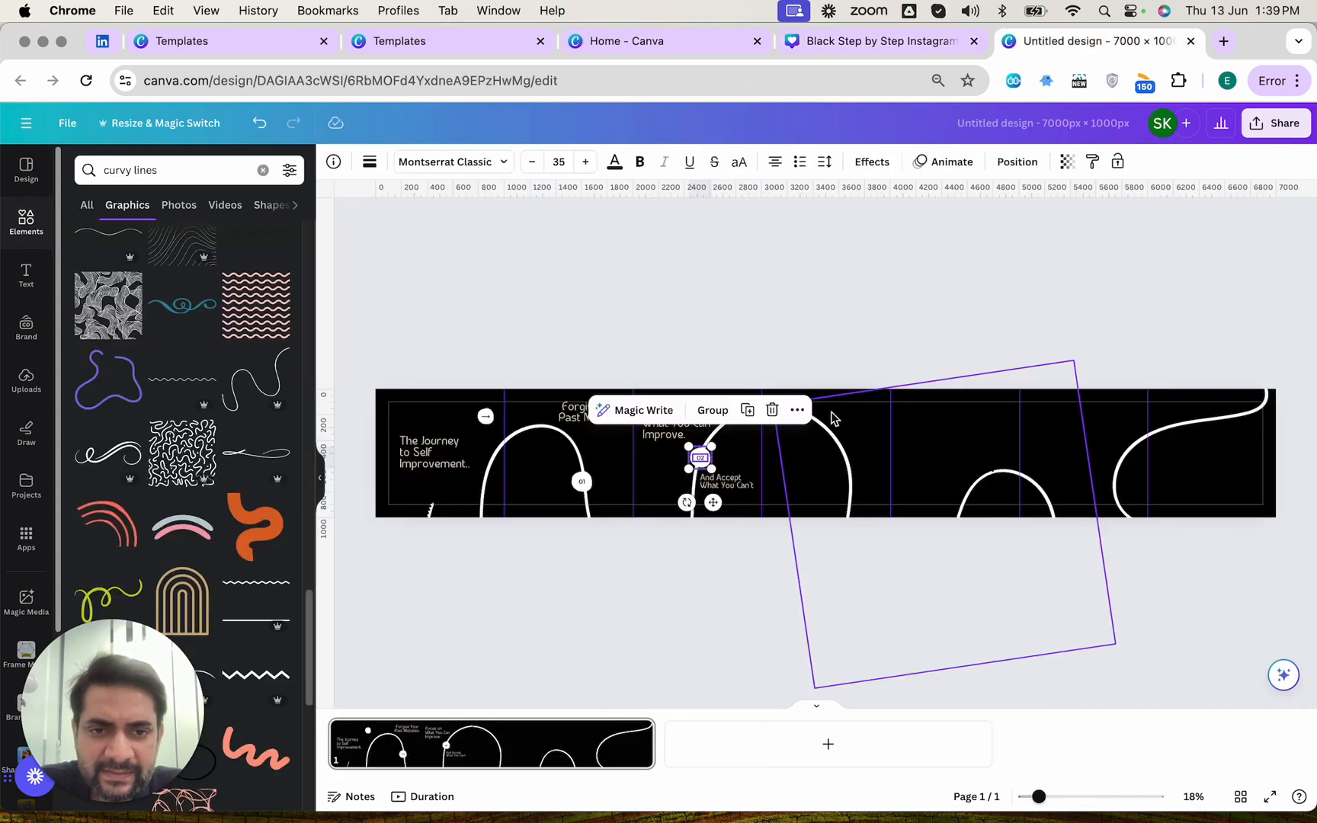
pyautogui.click(844, 426)
pyautogui.press('super+v')
pyautogui.moveTo(424, 430); pyautogui.dragTo(794, 456)
# - Copy the white 03 badge from the template's page 4 and place it on the curve above the fourth slide's heading
pyautogui.hotkey('ctrl', 'shift', 'Tab')
pyautogui.click(952, 526)
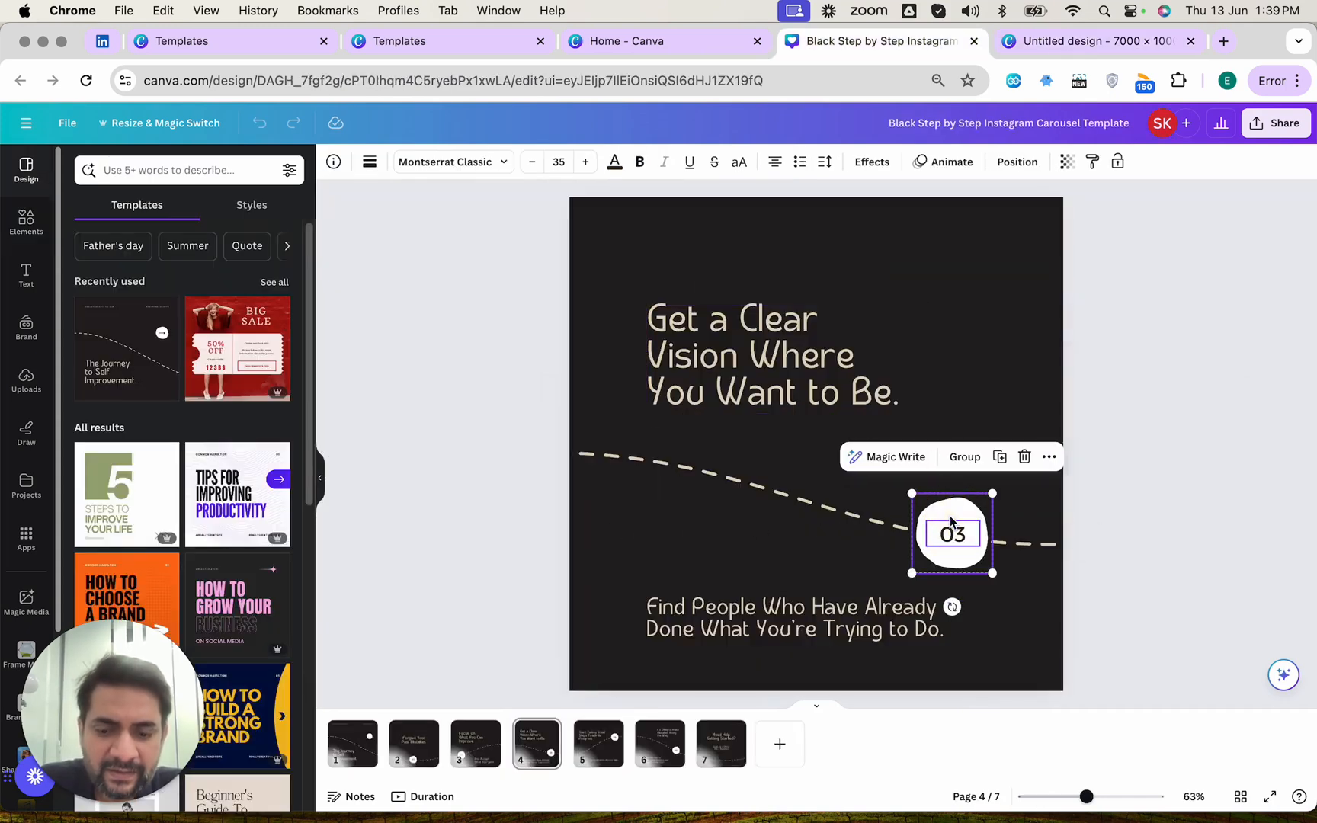
pyautogui.hotkey('ctrl', 'Tab')
pyautogui.press('super+v')
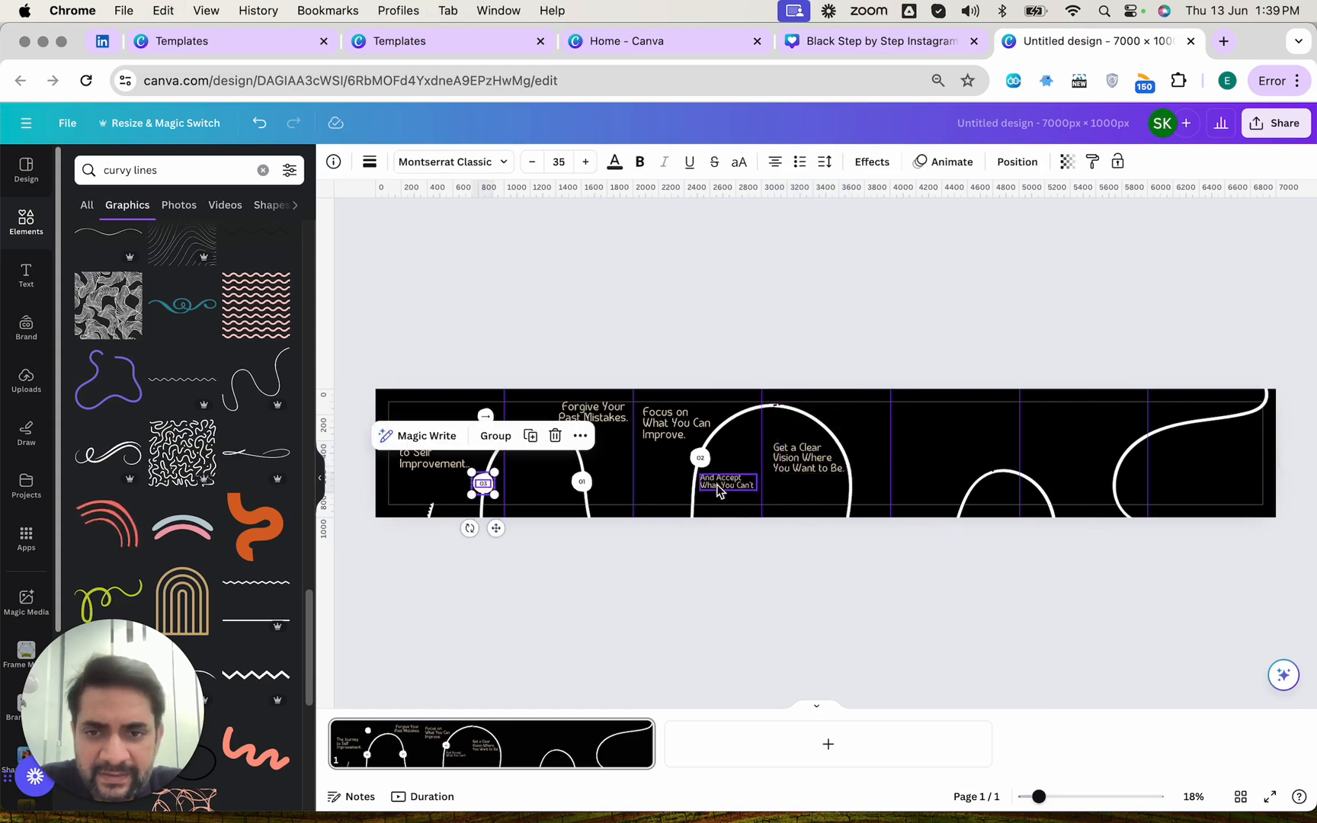
pyautogui.moveTo(492, 490); pyautogui.dragTo(803, 415)
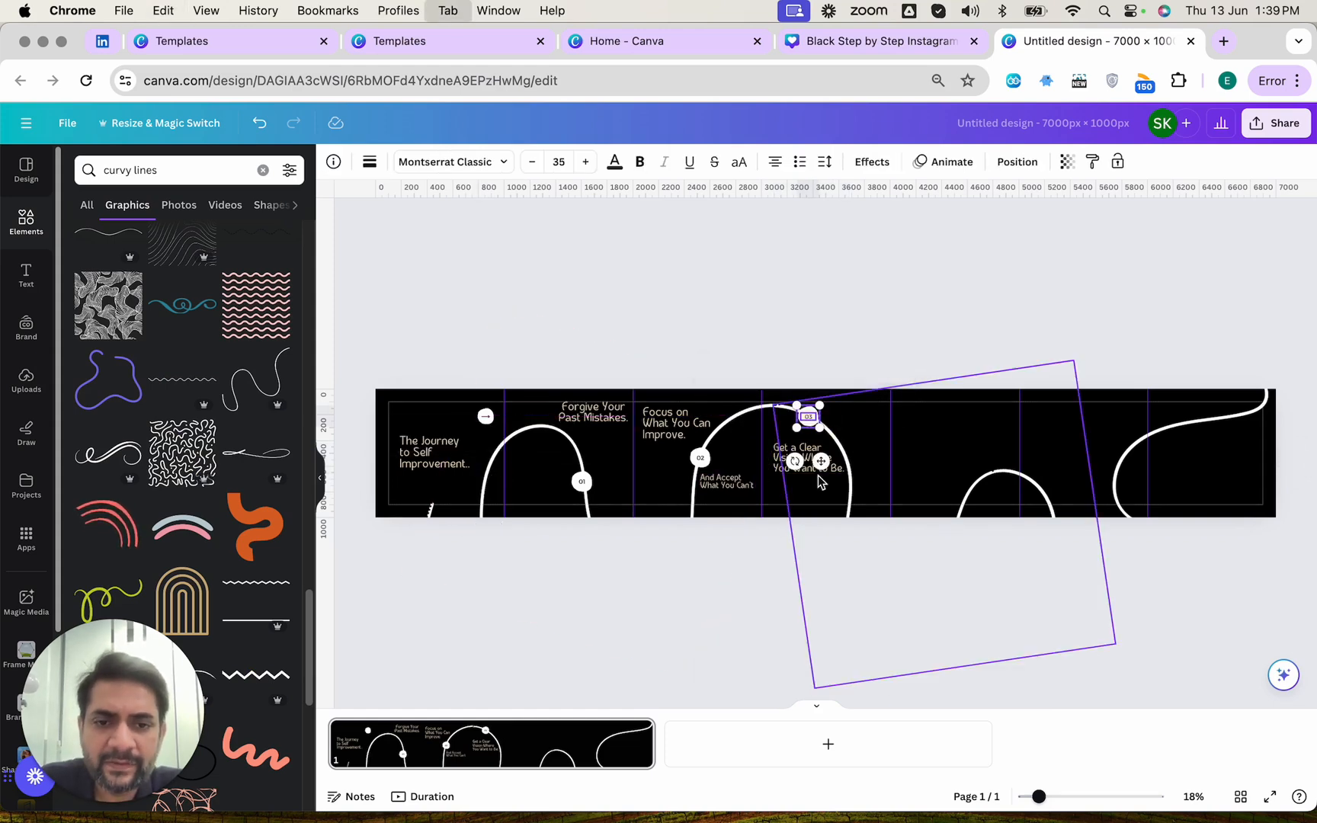
# - Copy "Find People Who Have Already Done What You're Trying to Do." from the template's page 4, placing it below the fourth slide's heading on three lines
pyautogui.hotkey('ctrl', 'shift', 'Tab')
pyautogui.click(800, 616)
pyautogui.hotkey('ctrl', 'Tab')
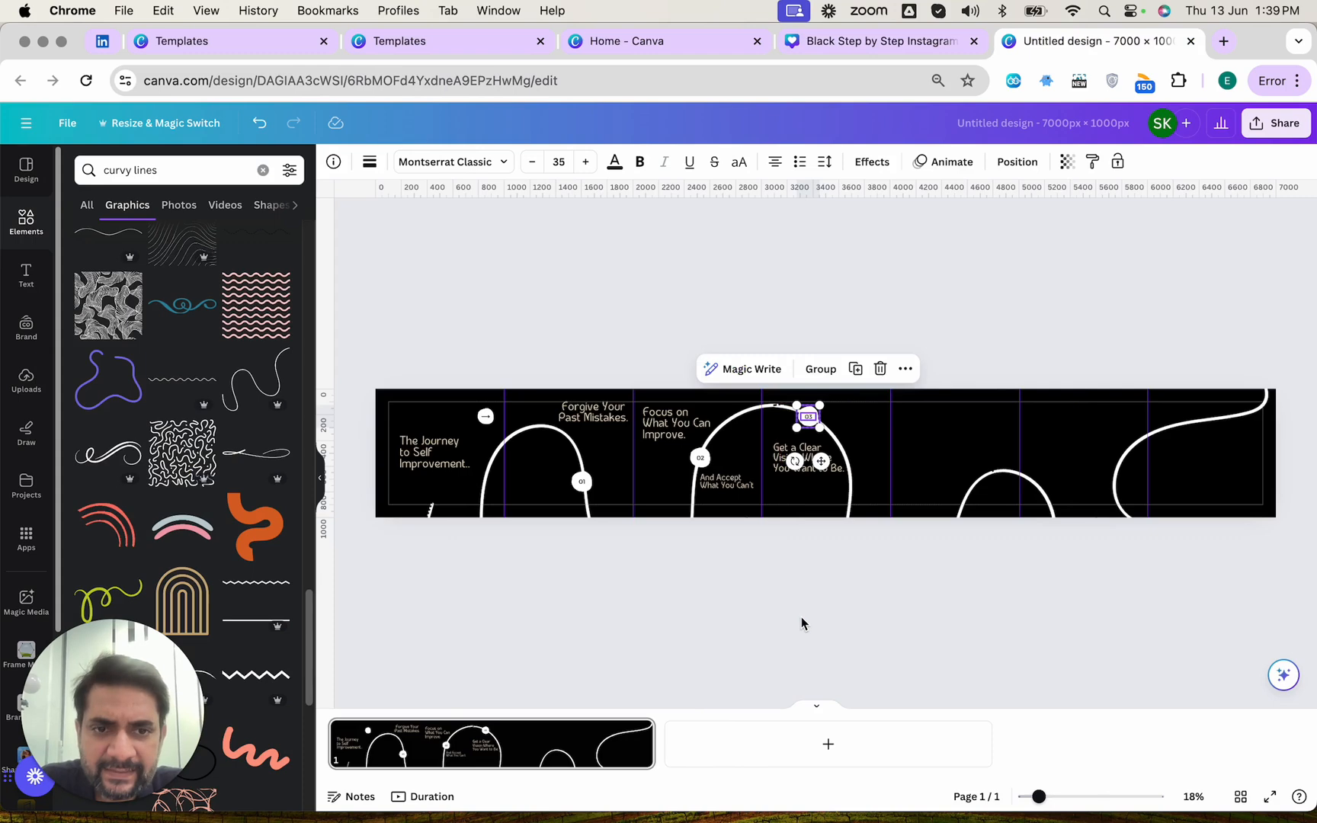
pyautogui.press('super+v')
pyautogui.moveTo(450, 511); pyautogui.dragTo(844, 491)
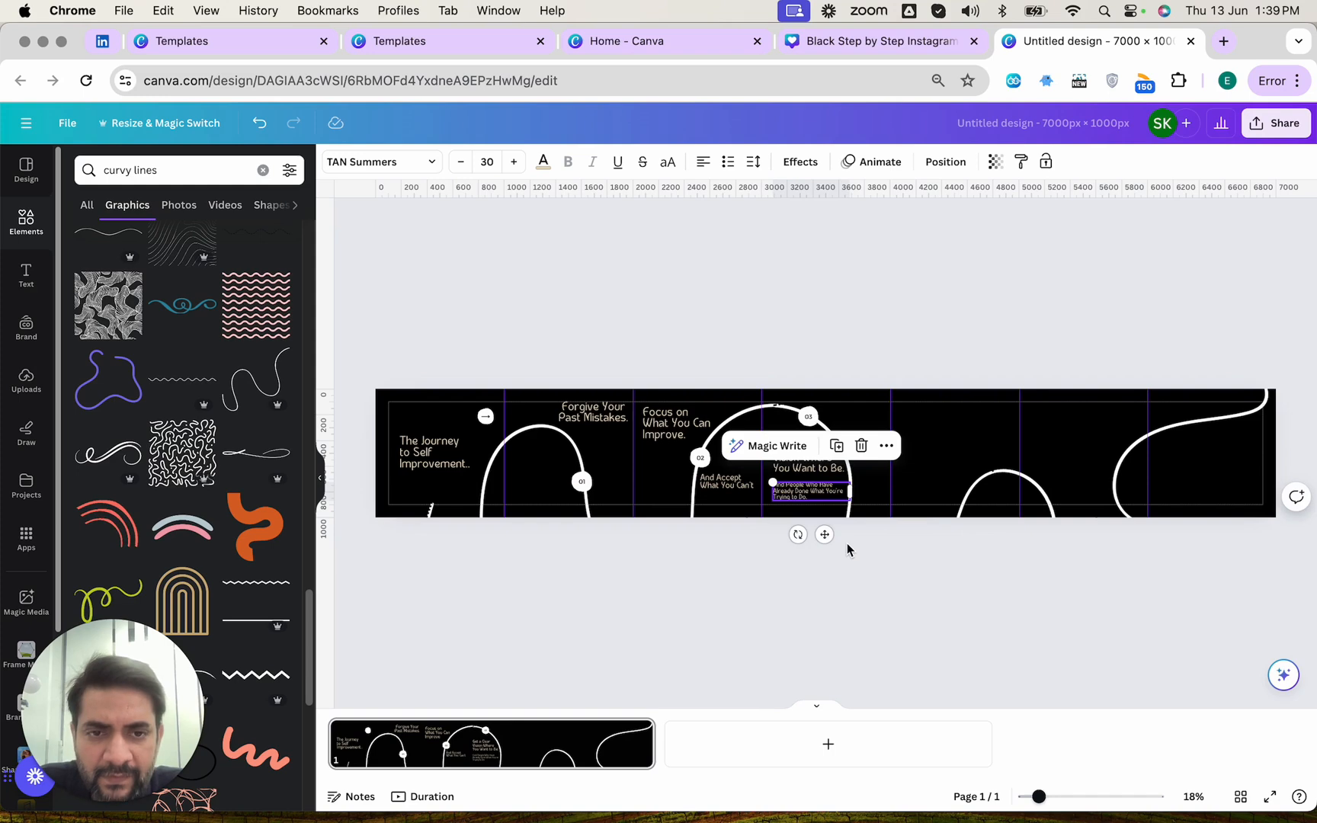
pyautogui.click(847, 550)
# - Copy the heading "Start Taking Small Steps Towards Progress." from the template's page 5 onto the upper part of the fifth slide
pyautogui.hotkey('ctrl', 'shift', 'Tab')
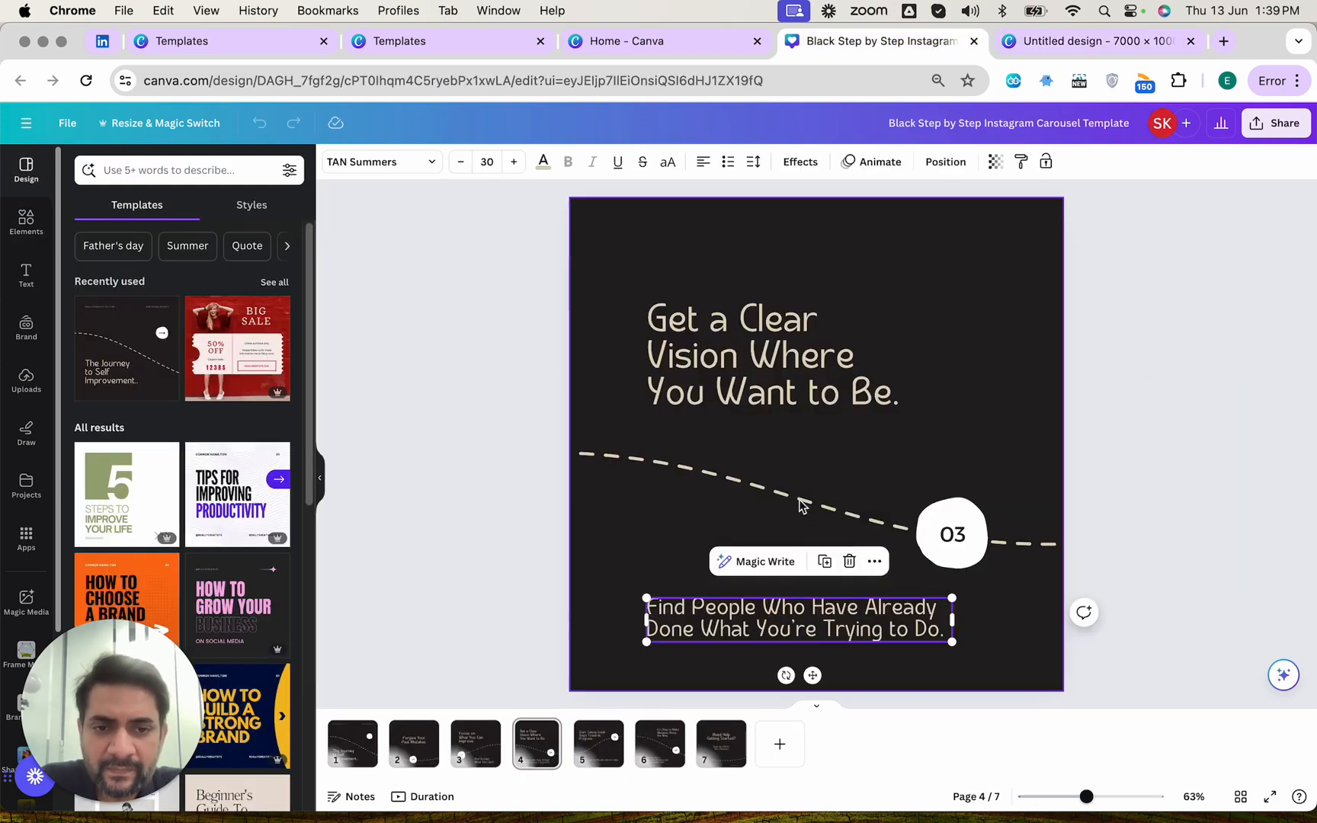
pyautogui.click(604, 745)
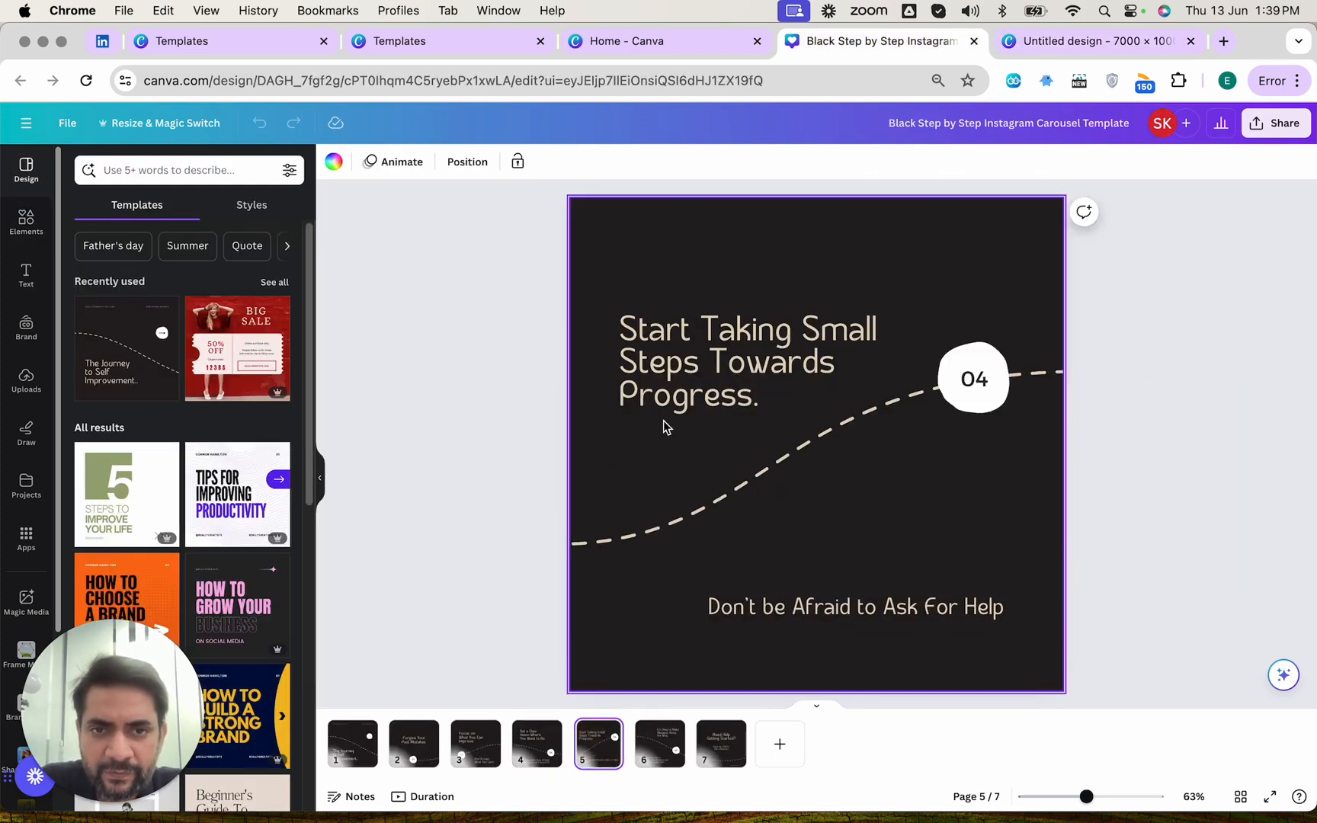
pyautogui.click(669, 389)
pyautogui.hotkey('ctrl', 'Tab')
pyautogui.click(924, 441)
pyautogui.hotkey('ctrl', 'v')
pyautogui.moveTo(452, 445); pyautogui.dragTo(957, 437)
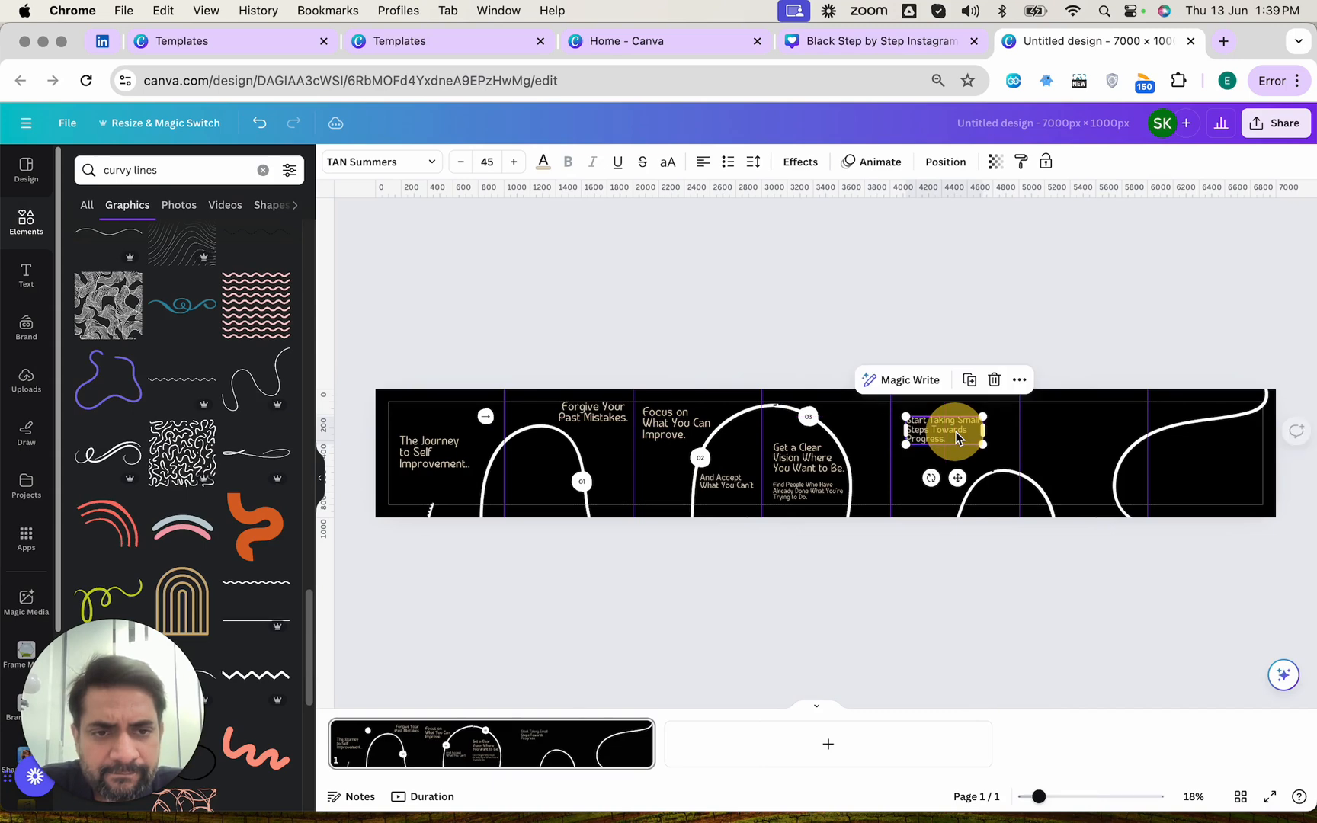
# - Copy the line "Don't be Afraid to Ask For Help" from the template's page 5 into the carousel, below the fifth slide's heading
pyautogui.hotkey('ctrl', 'shift', 'Tab')
pyautogui.hotkey('ctrl', 'Tab')
pyautogui.hotkey('ctrl', 'v')
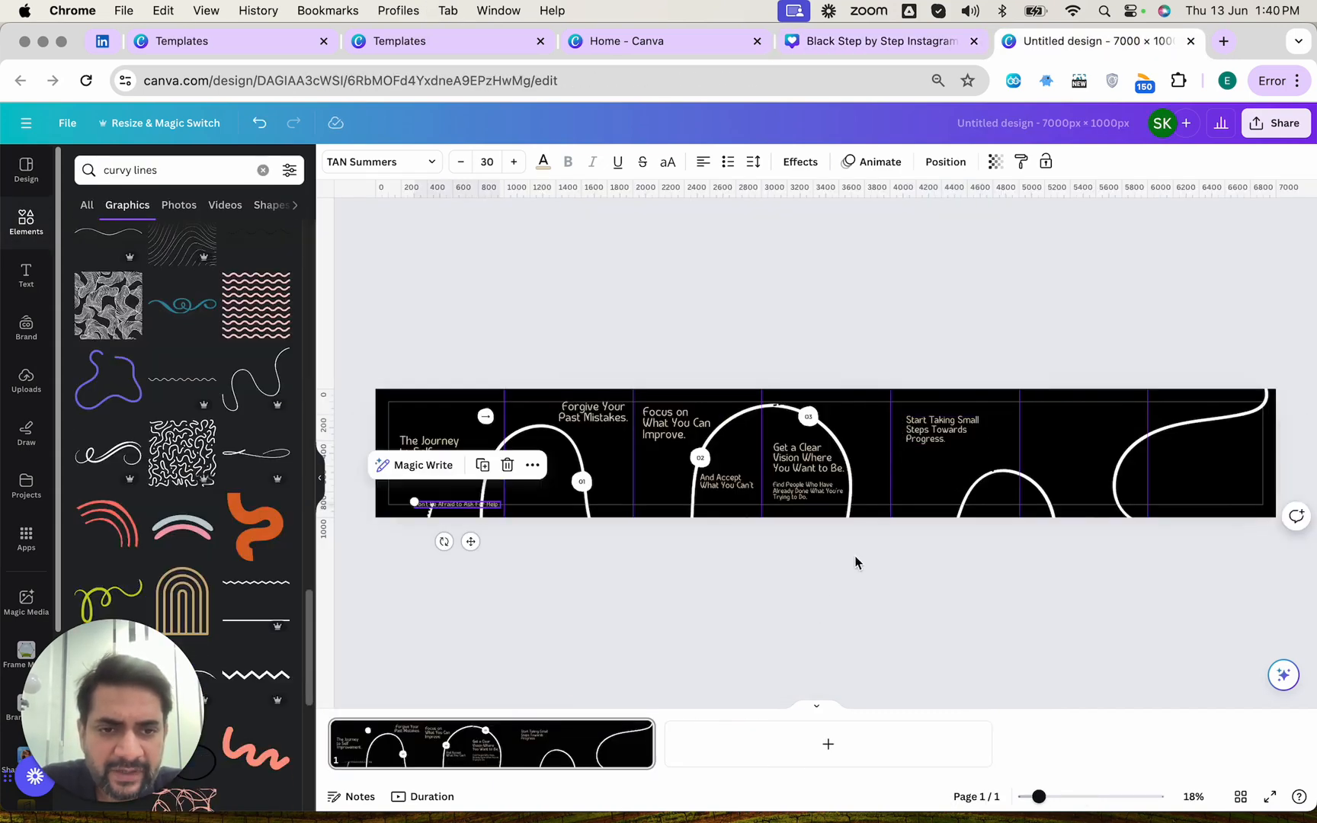
# - Copy the white 04 badge from the template's page 5 and place it on the curve in the fifth slide
pyautogui.hotkey('ctrl', 'shift', 'Tab')
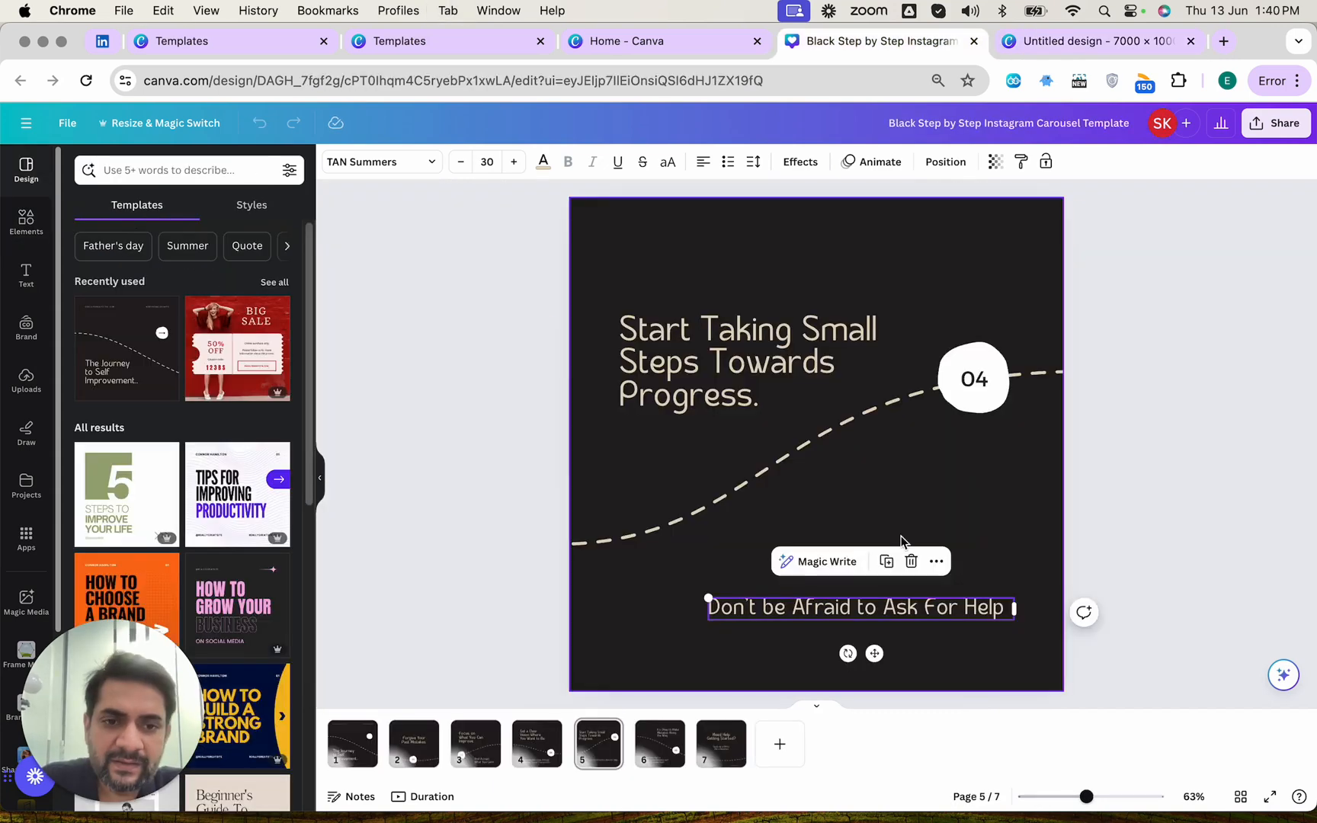
pyautogui.click(970, 377)
pyautogui.press('super+c')
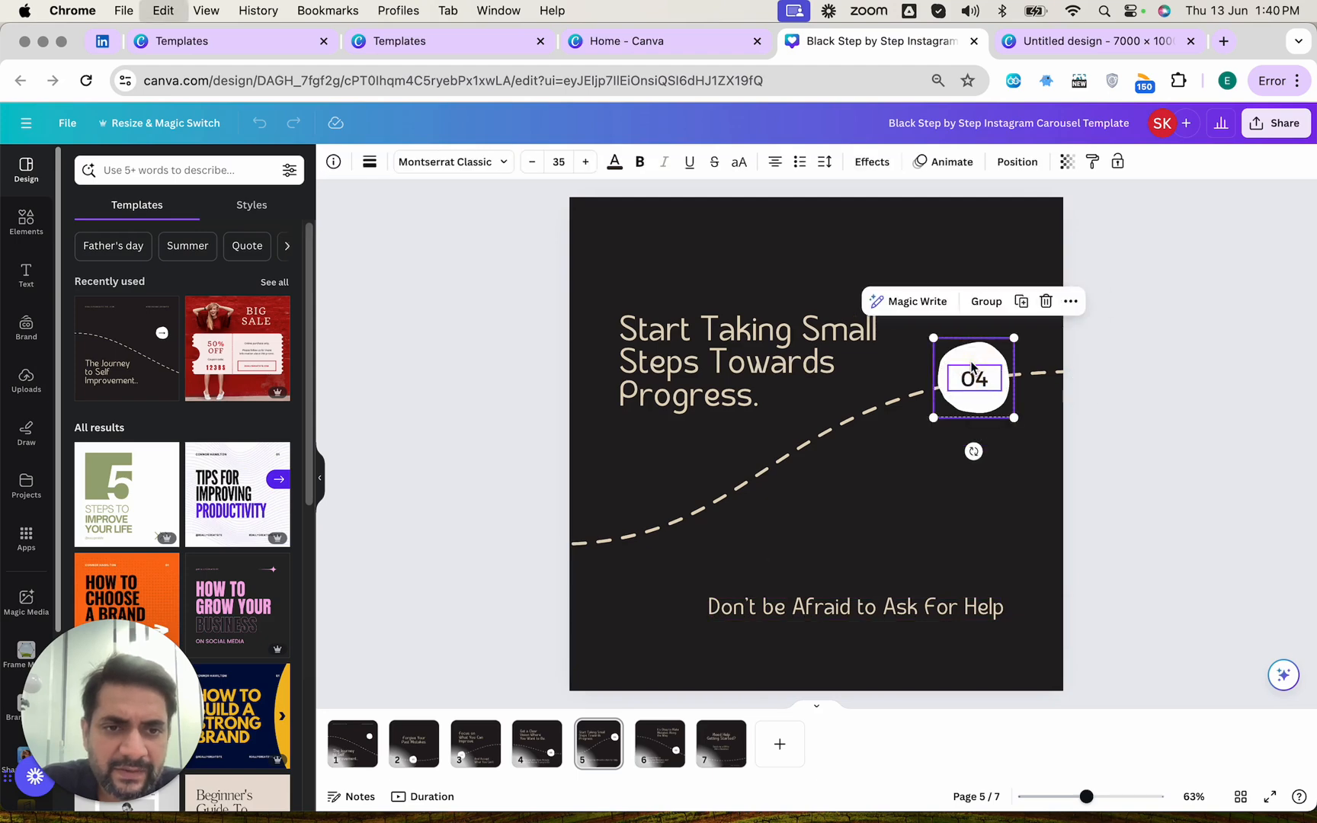
pyautogui.hotkey('ctrl', 'Tab')
pyautogui.press('super+v')
pyautogui.moveTo(955, 461); pyautogui.dragTo(968, 489)
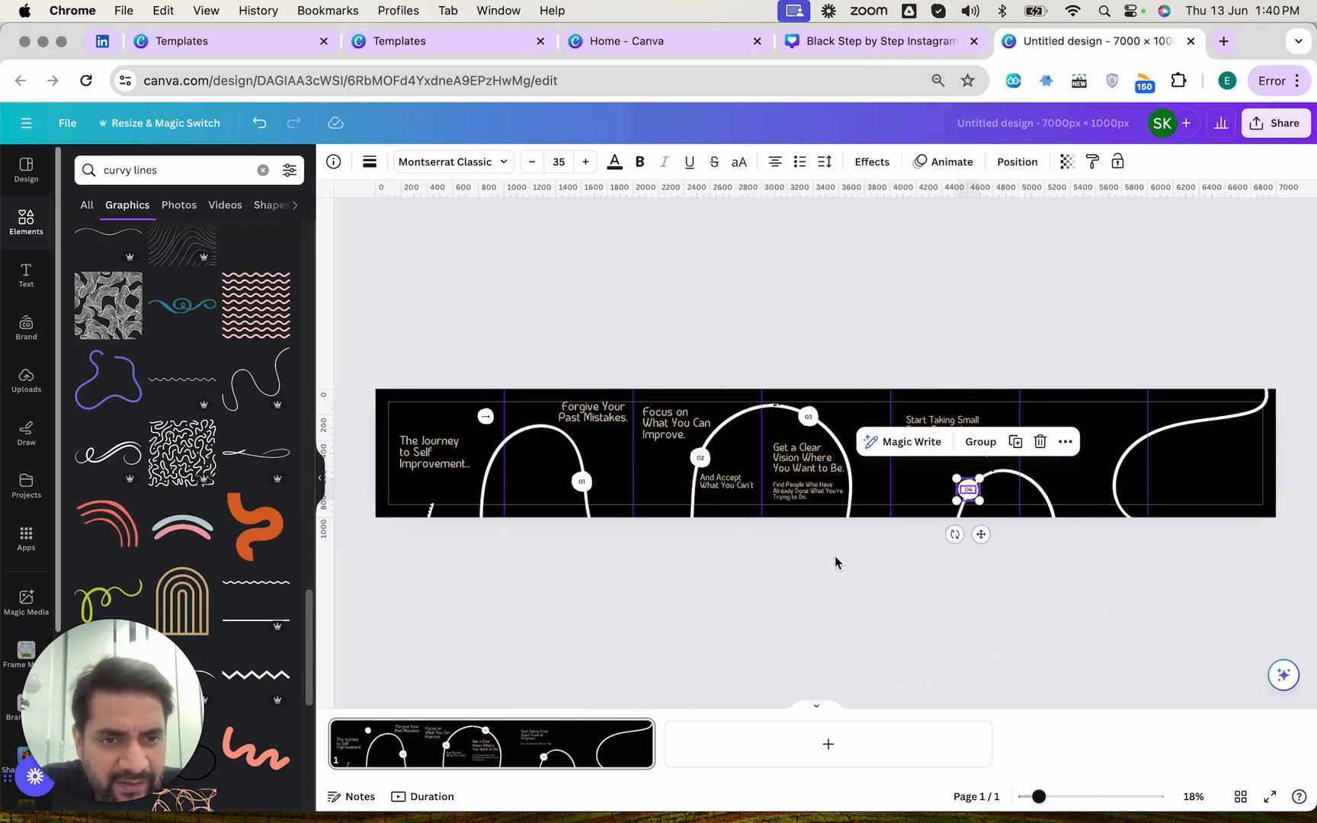
# - Copy the heading "It's Okay to Make Mistakes Along the Way." from the template's page 6 onto the sixth slide
pyautogui.click(881, 41)
pyautogui.click(645, 753)
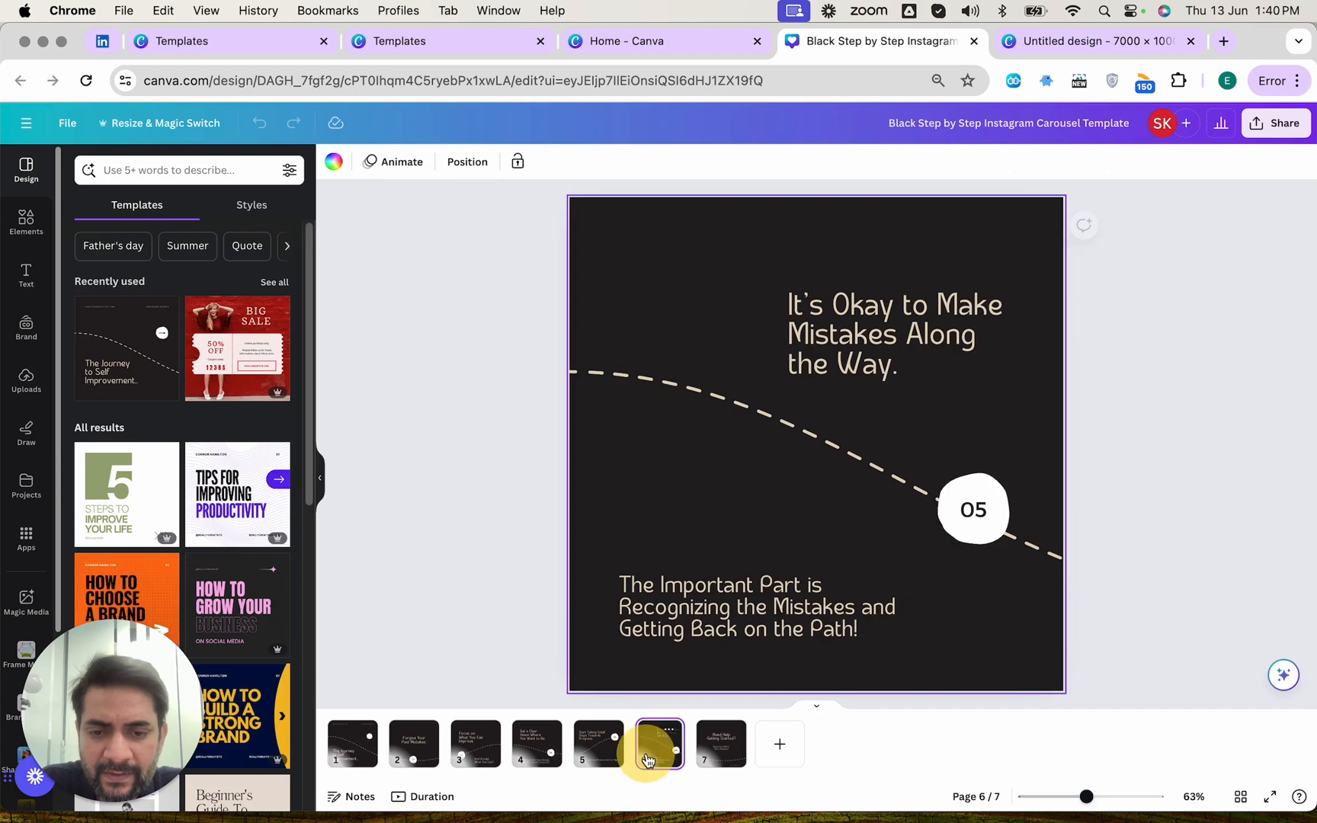
pyautogui.click(870, 361)
pyautogui.press('super+c')
pyautogui.click(1098, 41)
pyautogui.press('super+v')
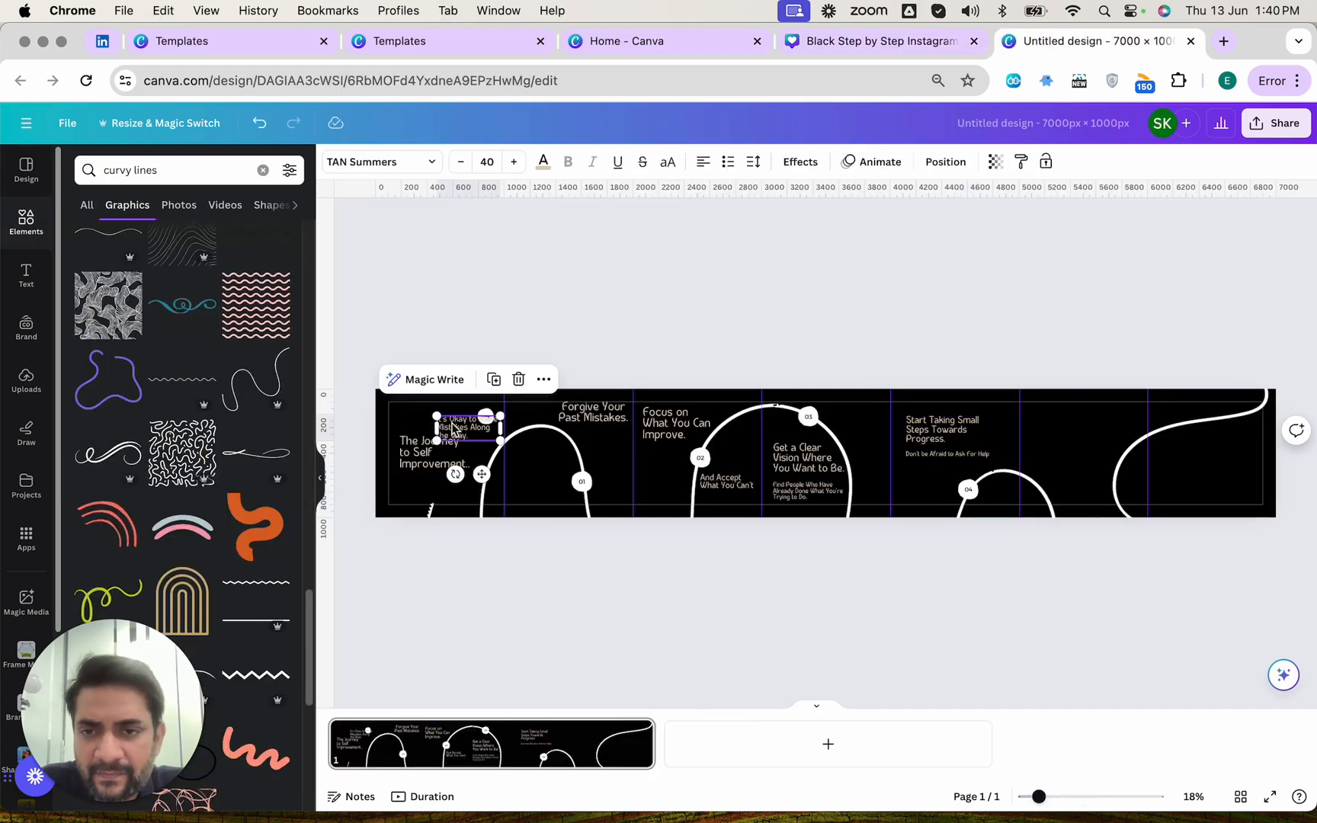
pyautogui.moveTo(458, 428); pyautogui.dragTo(1055, 423)
# - Raise the sixth slide's heading and copy the "The Important Part is Recognizing the Mistakes and Getting Back on the Path!" text beneath it from page 6
pyautogui.hotkey('ctrl', 'shift', 'Tab')
pyautogui.click(831, 600)
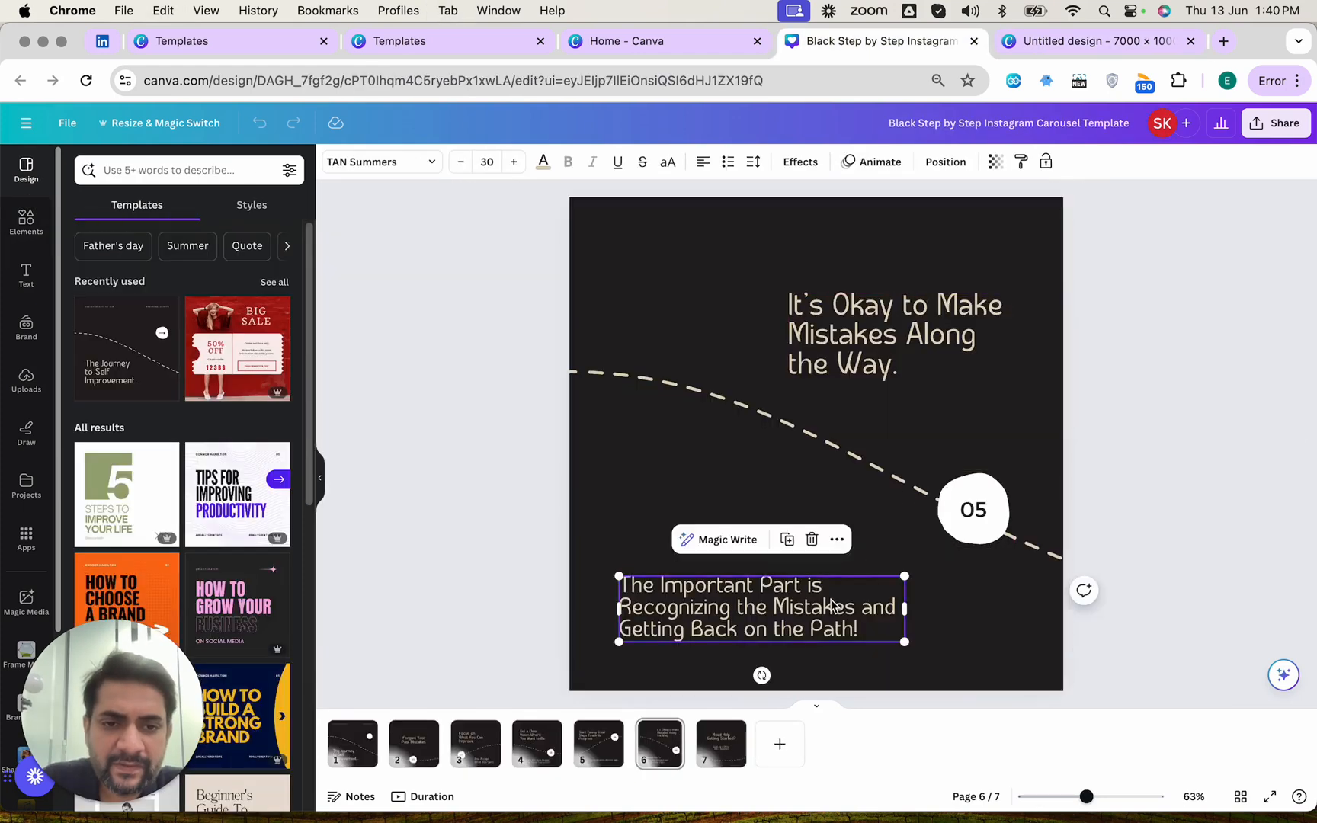
pyautogui.hotkey('ctrl', 'Tab')
pyautogui.moveTo(1055, 455); pyautogui.dragTo(1052, 416)
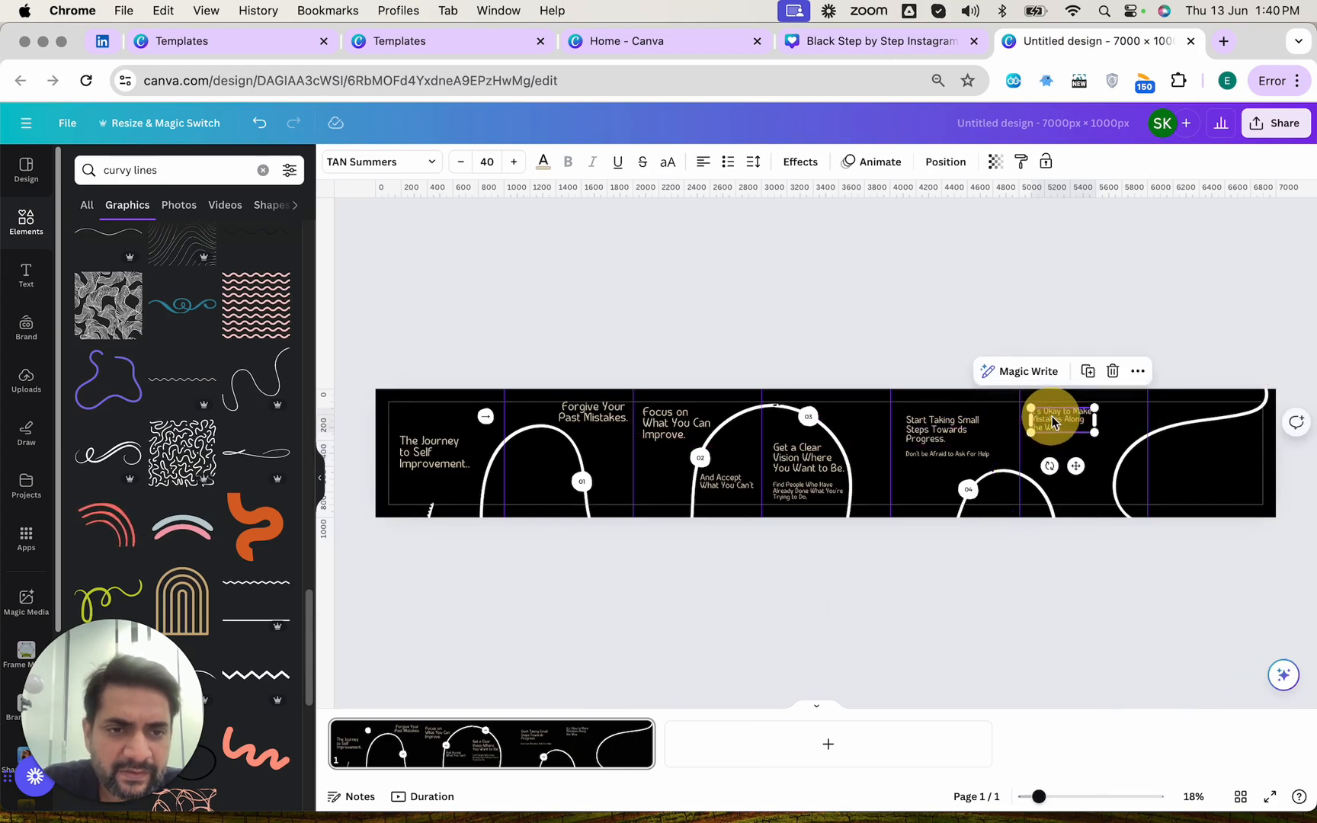
pyautogui.press('super+v')
pyautogui.moveTo(442, 547); pyautogui.dragTo(1064, 467)
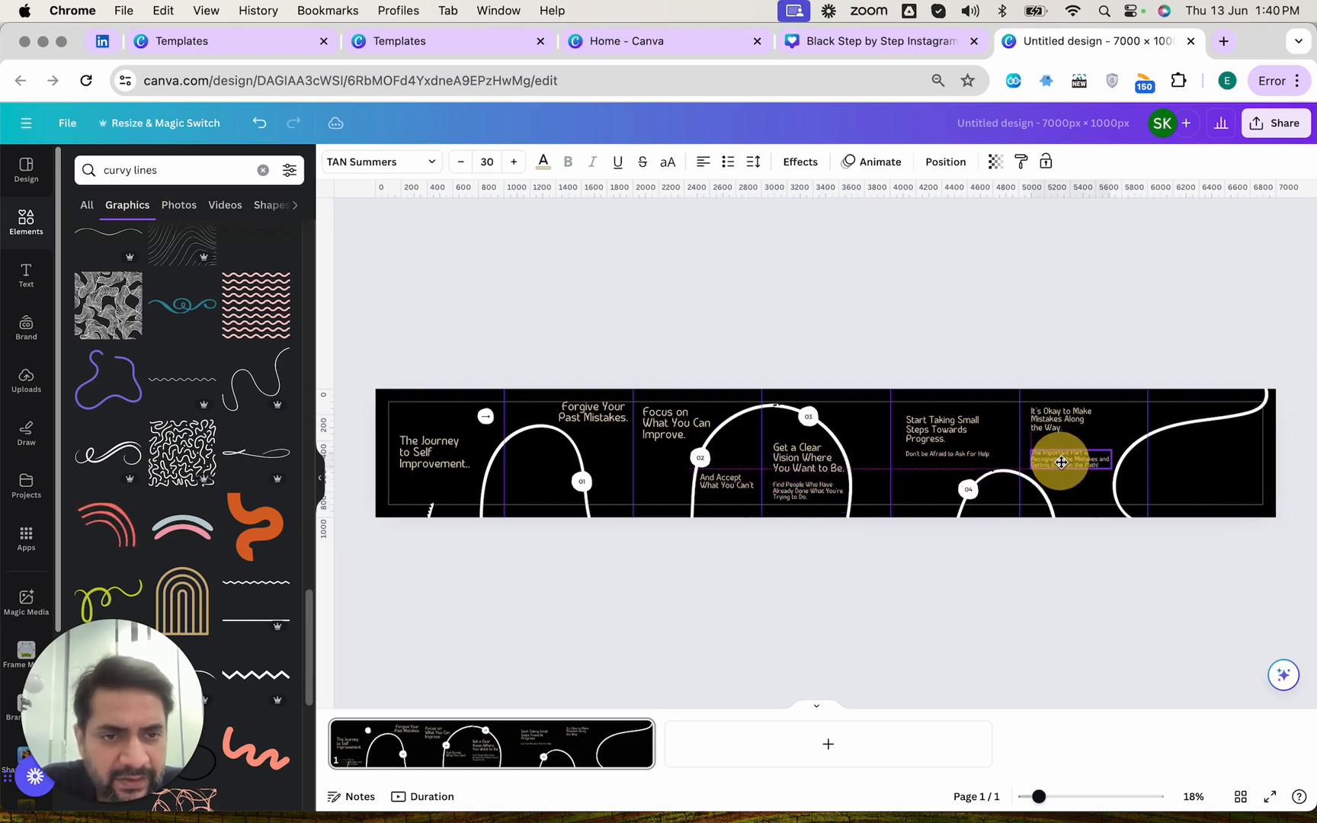
# - Copy the white 05 badge from the template's page 6 and place it on the curve at the sixth slide's lower right
pyautogui.hotkey('ctrl', 'shift', 'Tab')
pyautogui.click(999, 495)
pyautogui.keyDown('shift'); pyautogui.click(983, 511); pyautogui.keyUp('shift')
pyautogui.press('super+c')
pyautogui.hotkey('ctrl', 'Tab')
pyautogui.press('super+v')
pyautogui.moveTo(490, 470); pyautogui.dragTo(1116, 496)
# - Copy the heading "Need Help Getting Started?" from the template's page 7 and place it on the seventh slide below the curve
pyautogui.hotkey('ctrl', 'shift', 'Tab')
pyautogui.click(721, 744)
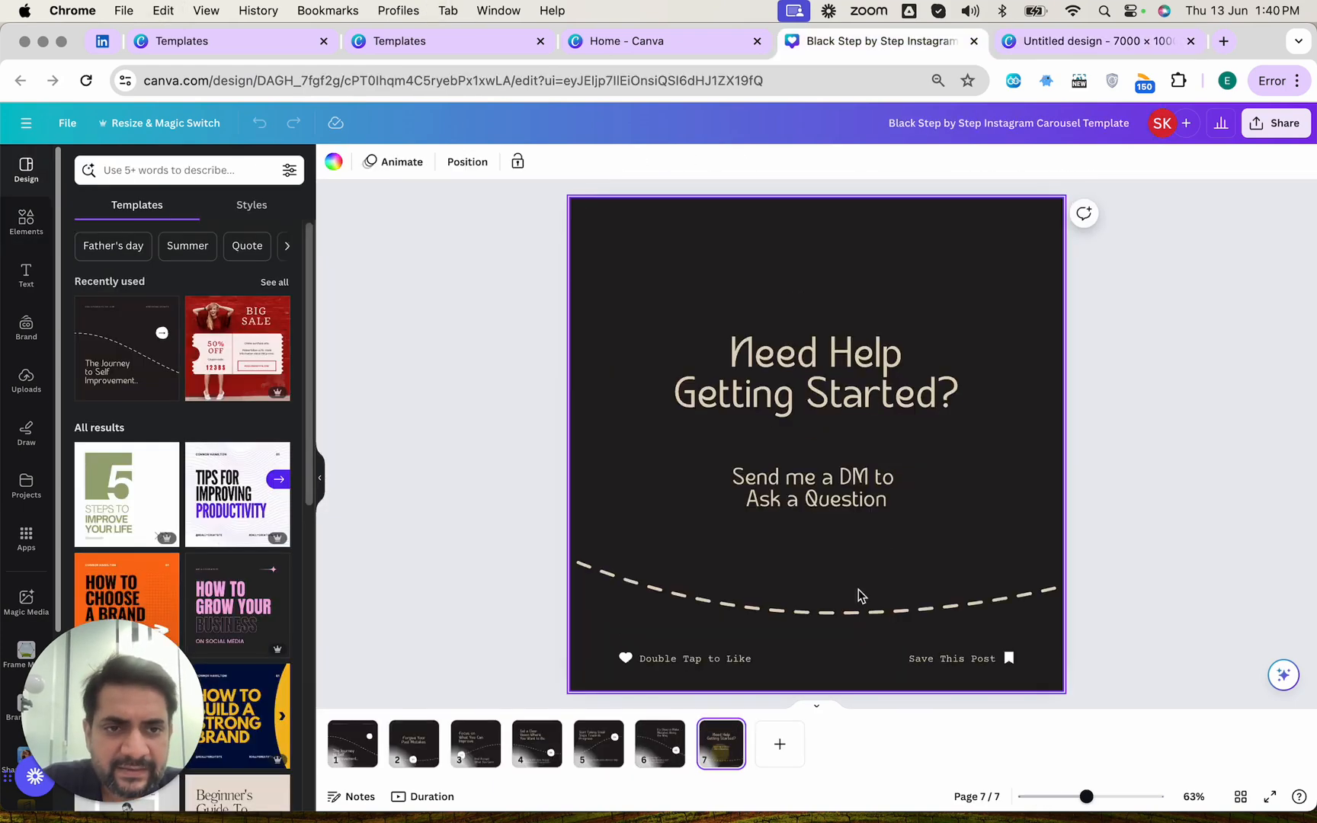
pyautogui.click(829, 395)
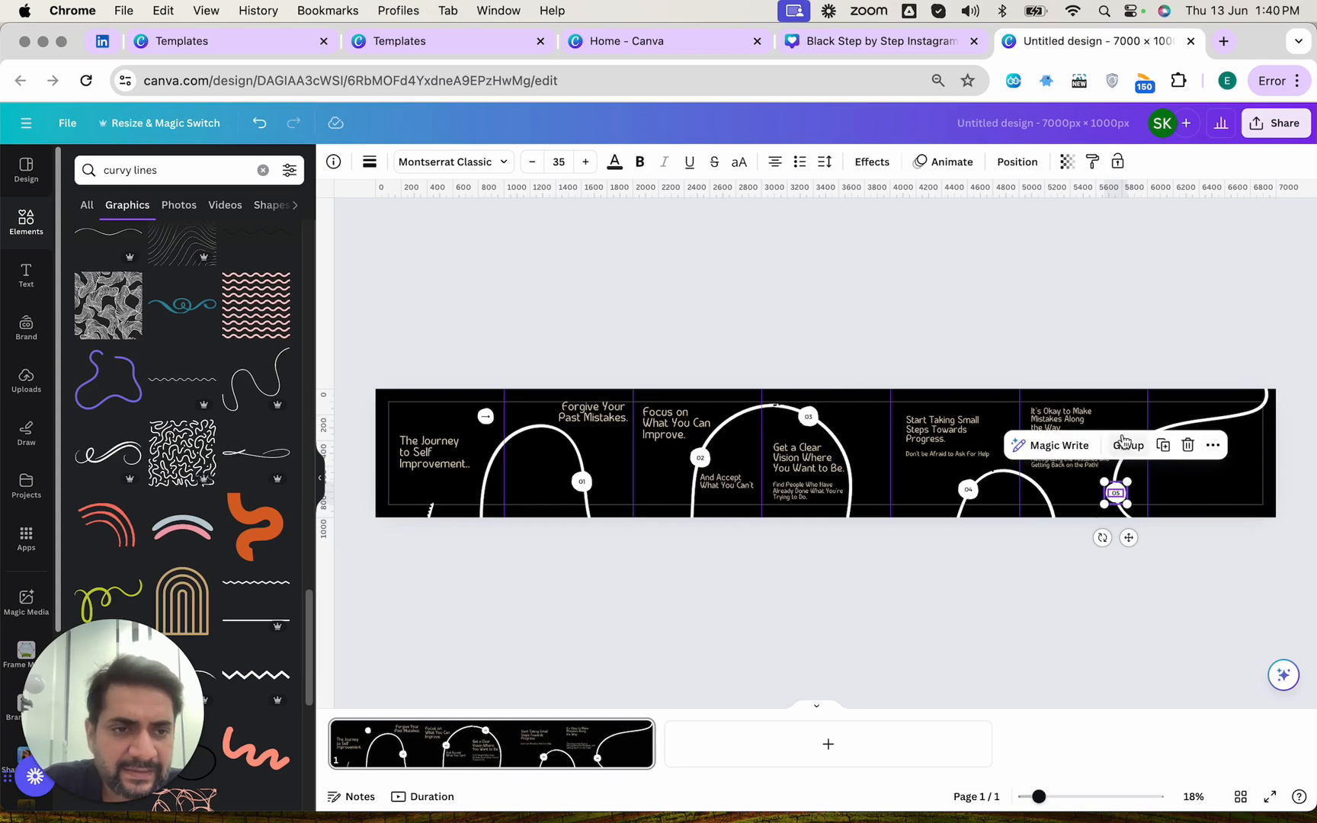
pyautogui.press('super+v')
pyautogui.moveTo(445, 450); pyautogui.dragTo(1196, 454)
# - Copy the text "Send me a DM to Ask a Question" from the template's page 7 and place it below the seventh slide's heading
pyautogui.hotkey('ctrl', 'shift', 'Tab')
pyautogui.click(823, 503)
pyautogui.hotkey('ctrl', 'Tab')
pyautogui.click(1167, 485)
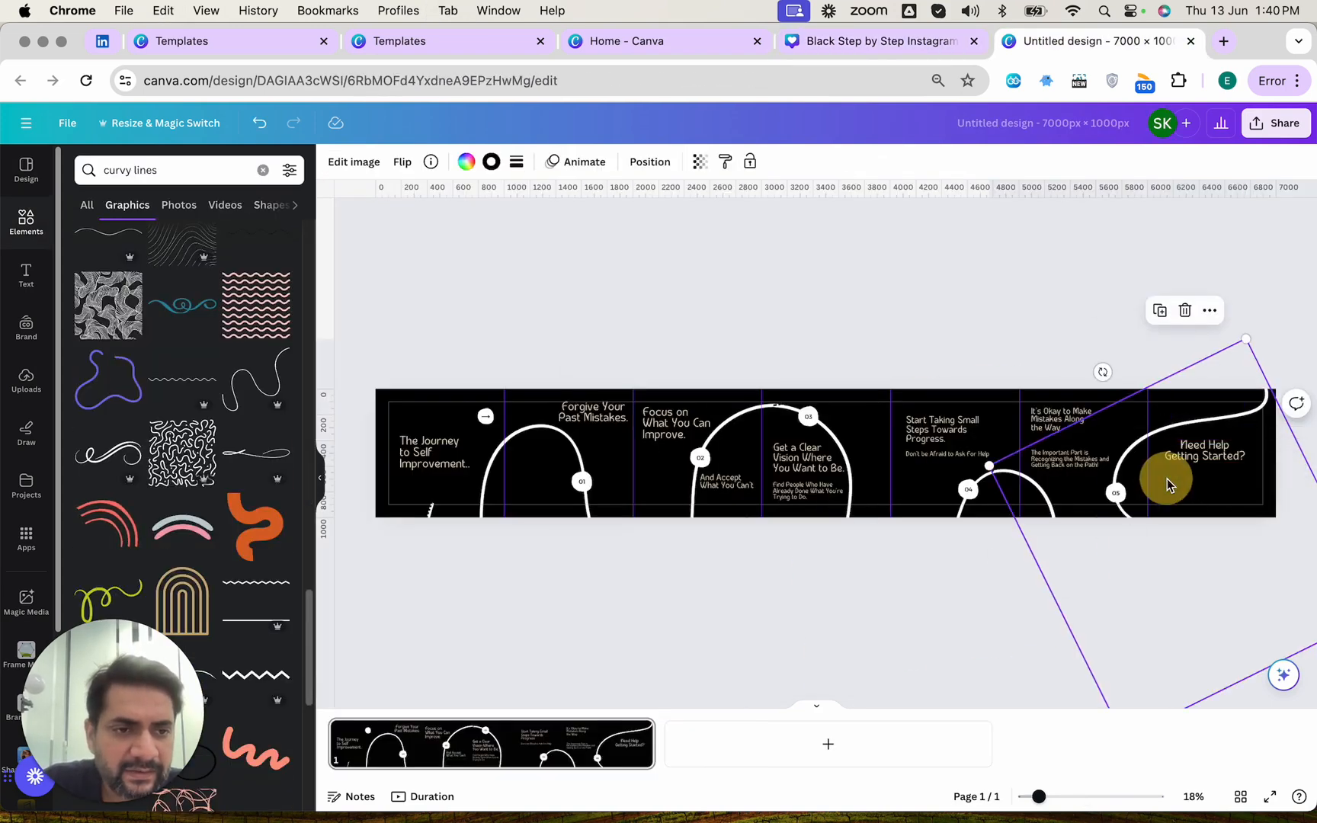
pyautogui.press('super+v')
pyautogui.hotkey('ctrl', 'shift', 'Tab')
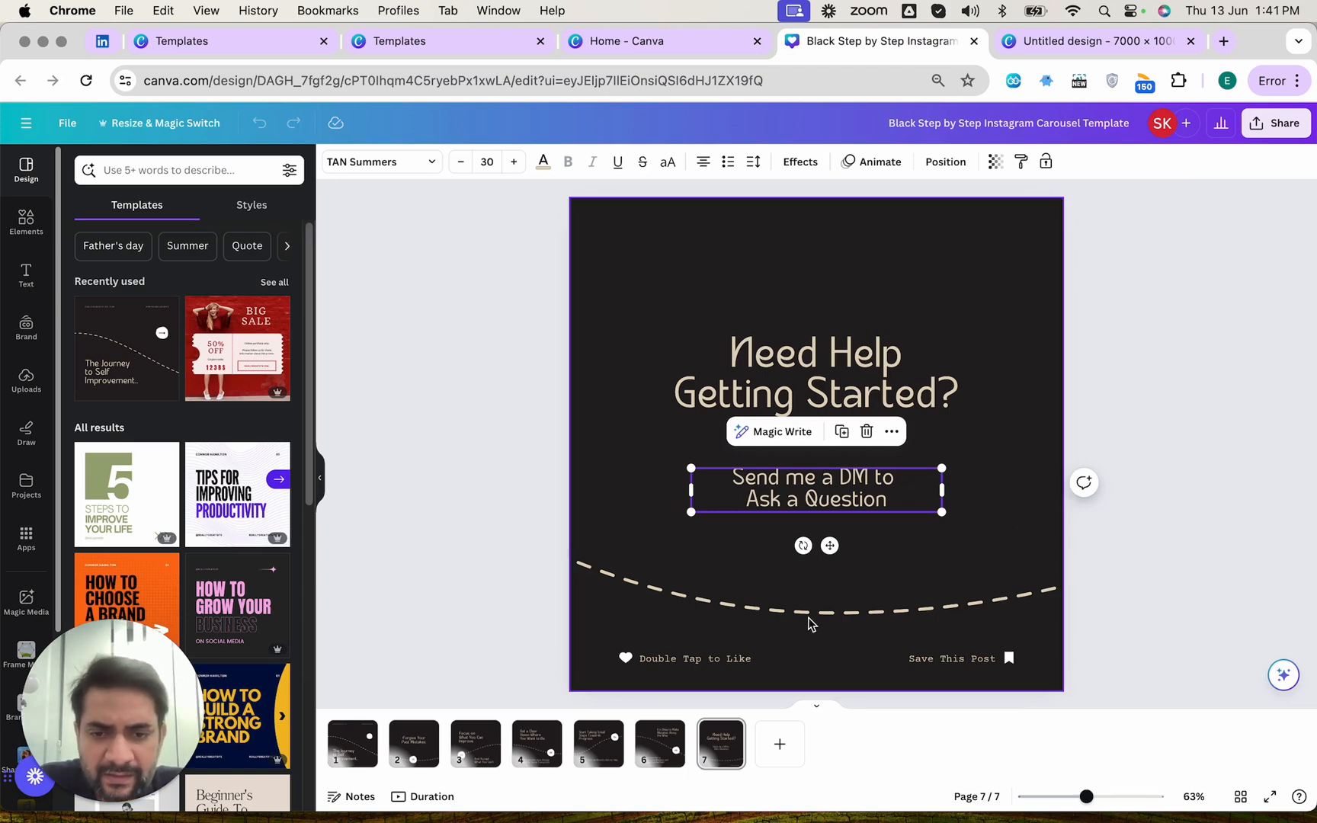
pyautogui.hotkey('ctrl', 'Tab')
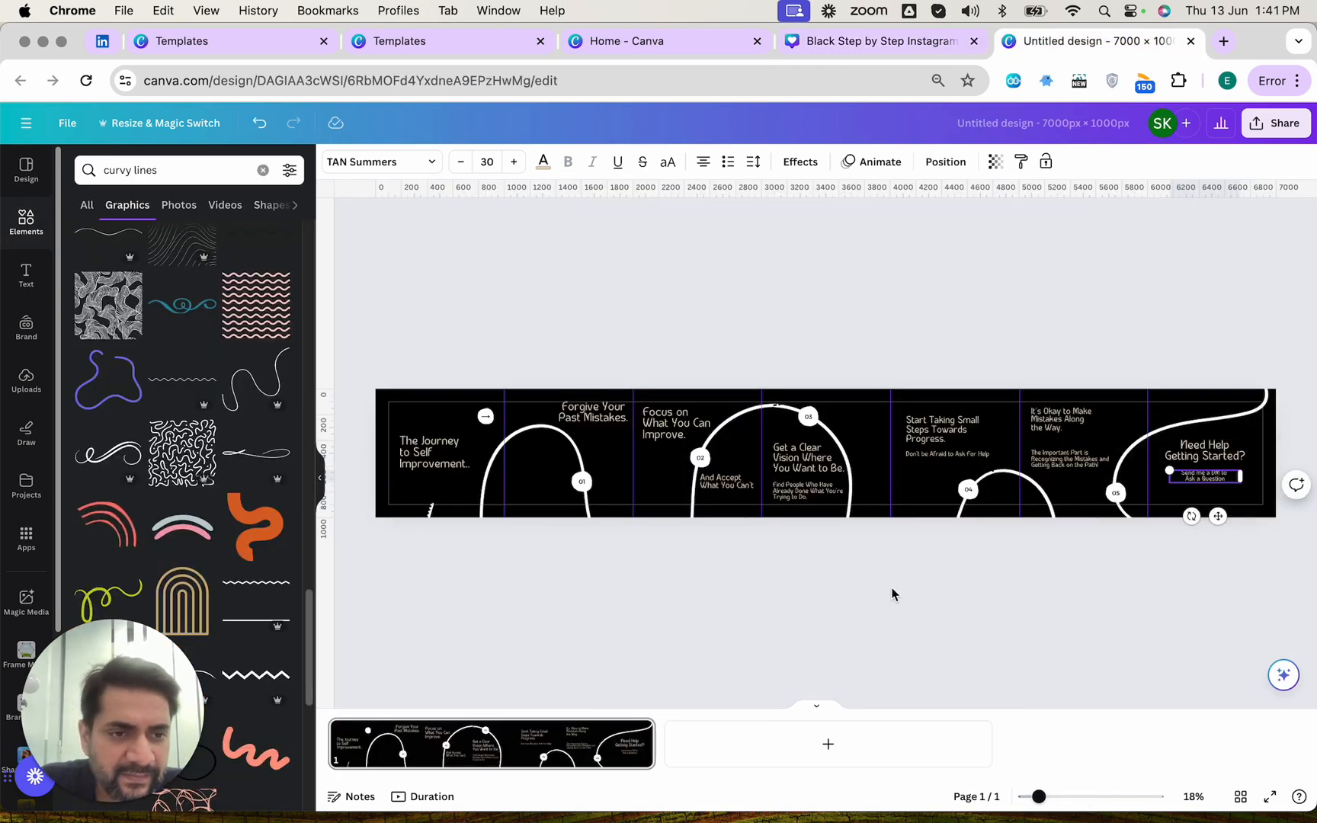
# - Try to copy the "Double Tap to Like" and "Save This Post" footer from the template's page 7, and delete the pasted items
pyautogui.hotkey('ctrl', 'shift', 'Tab')
pyautogui.click(671, 659)
pyautogui.keyDown('shift'); pyautogui.click(958, 660); pyautogui.keyUp('shift')
pyautogui.keyDown('shift'); pyautogui.click(1011, 659); pyautogui.keyUp('shift')
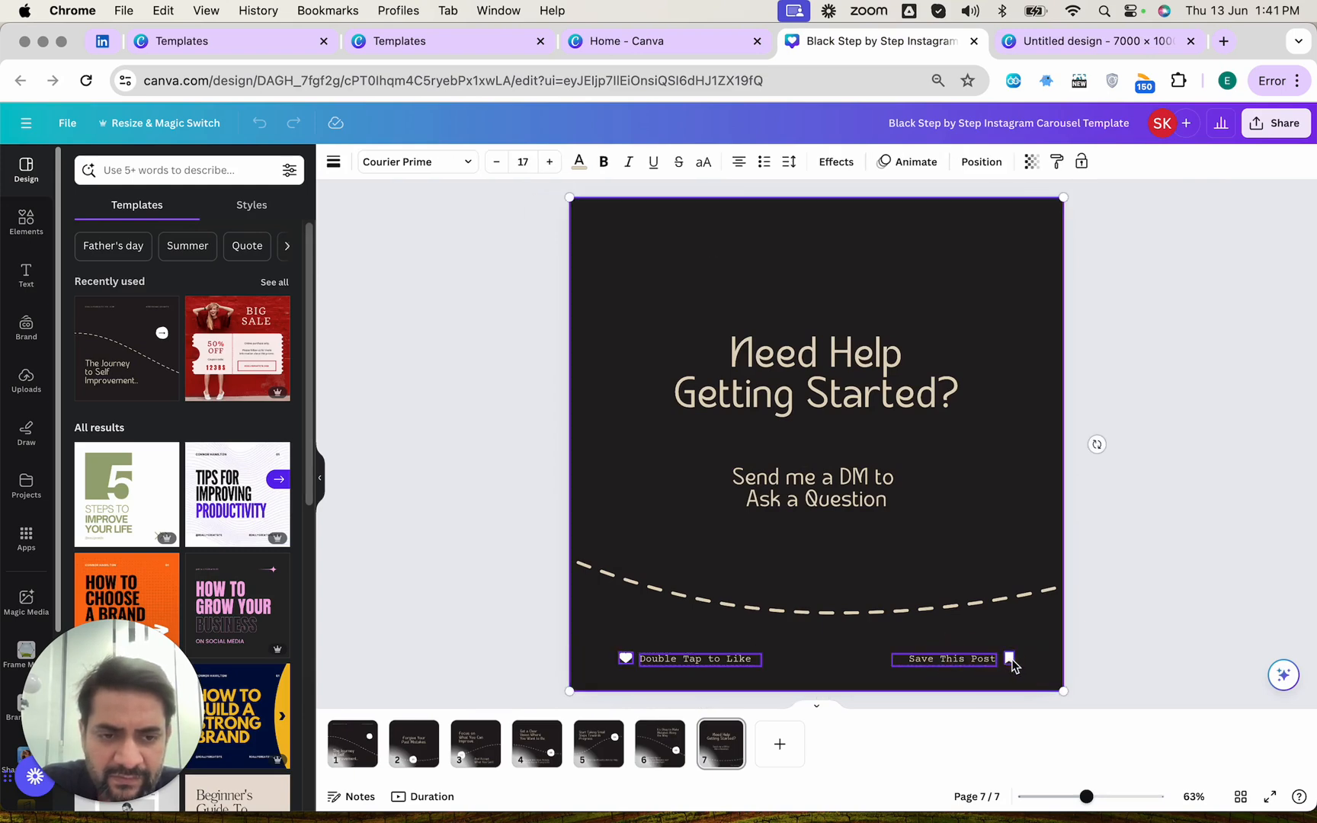
pyautogui.hotkey('ctrl', 'Tab')
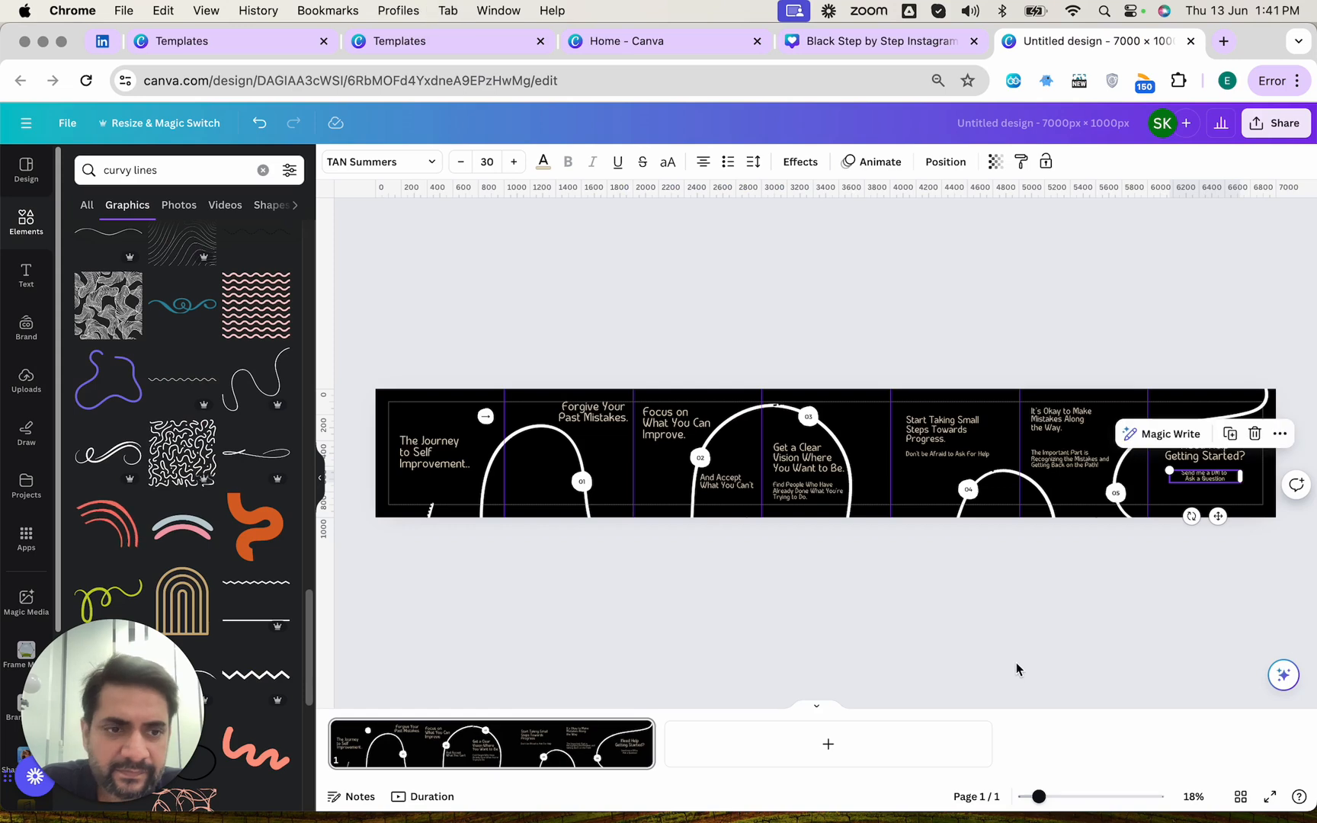
pyautogui.hotkey('ctrl', 'v')
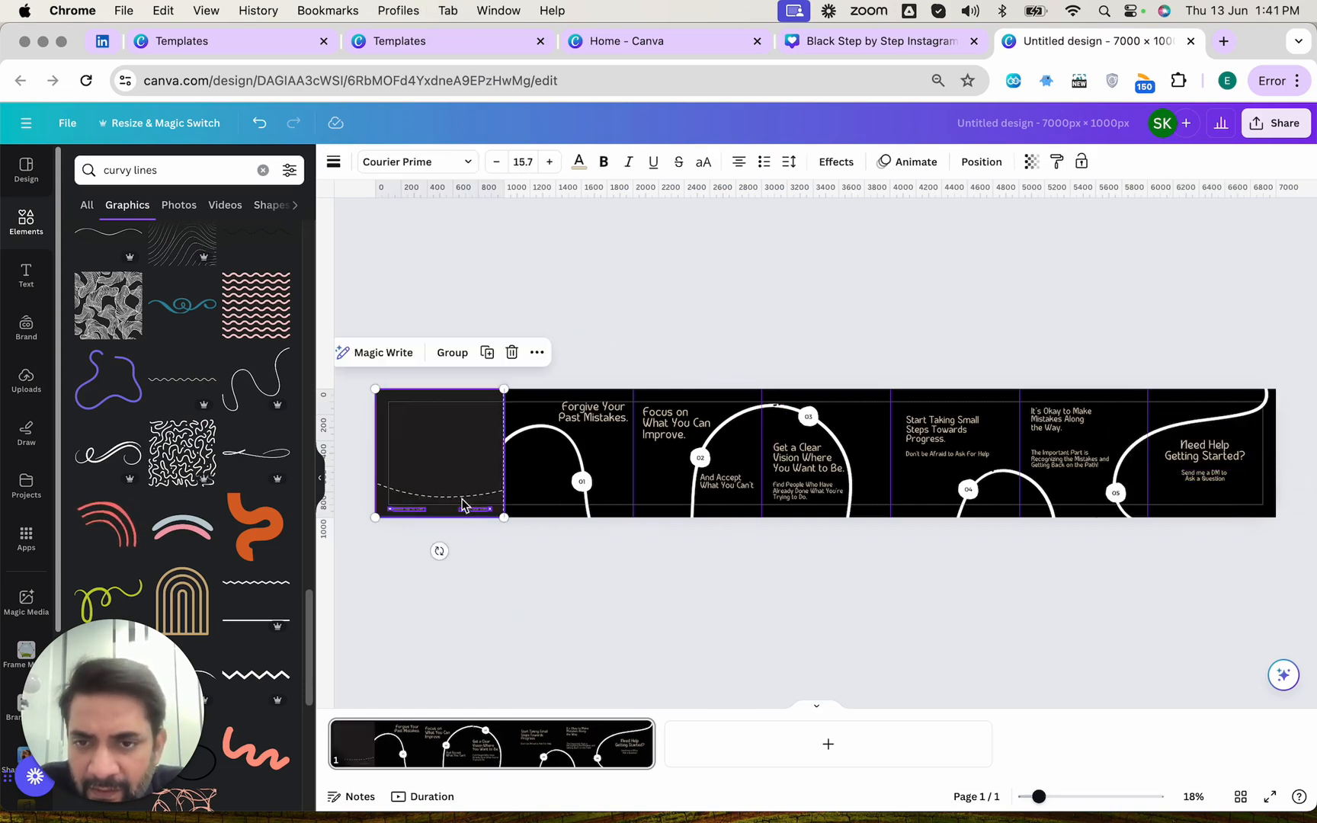
pyautogui.moveTo(468, 508); pyautogui.dragTo(594, 513)
pyautogui.press('Delete')
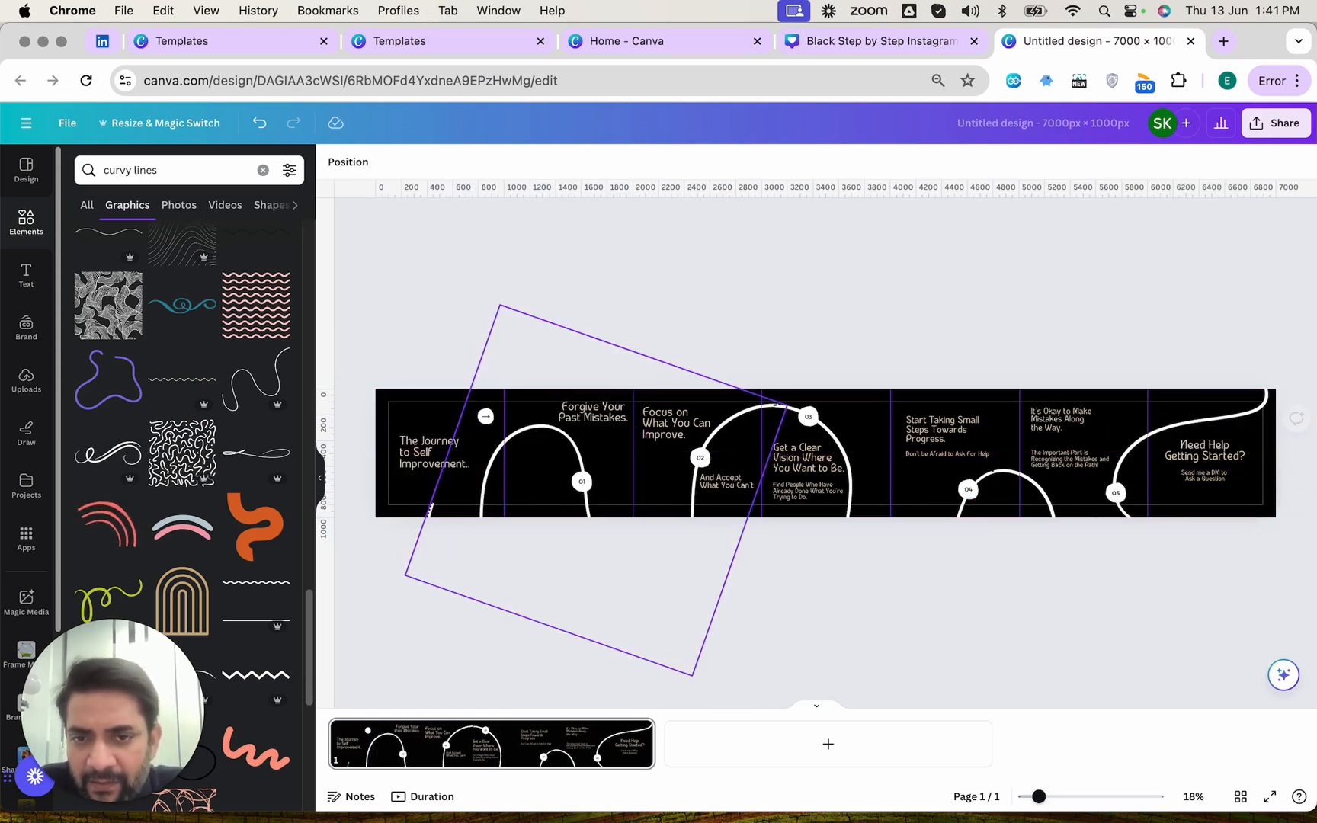
# - Copy the "Double Tap to Like" and "Save This Post" footer with its heart and bookmark icons from the template's page 7 onto the seventh slide's bottom edge
pyautogui.hotkey('ctrl', 'shift', 'Tab')
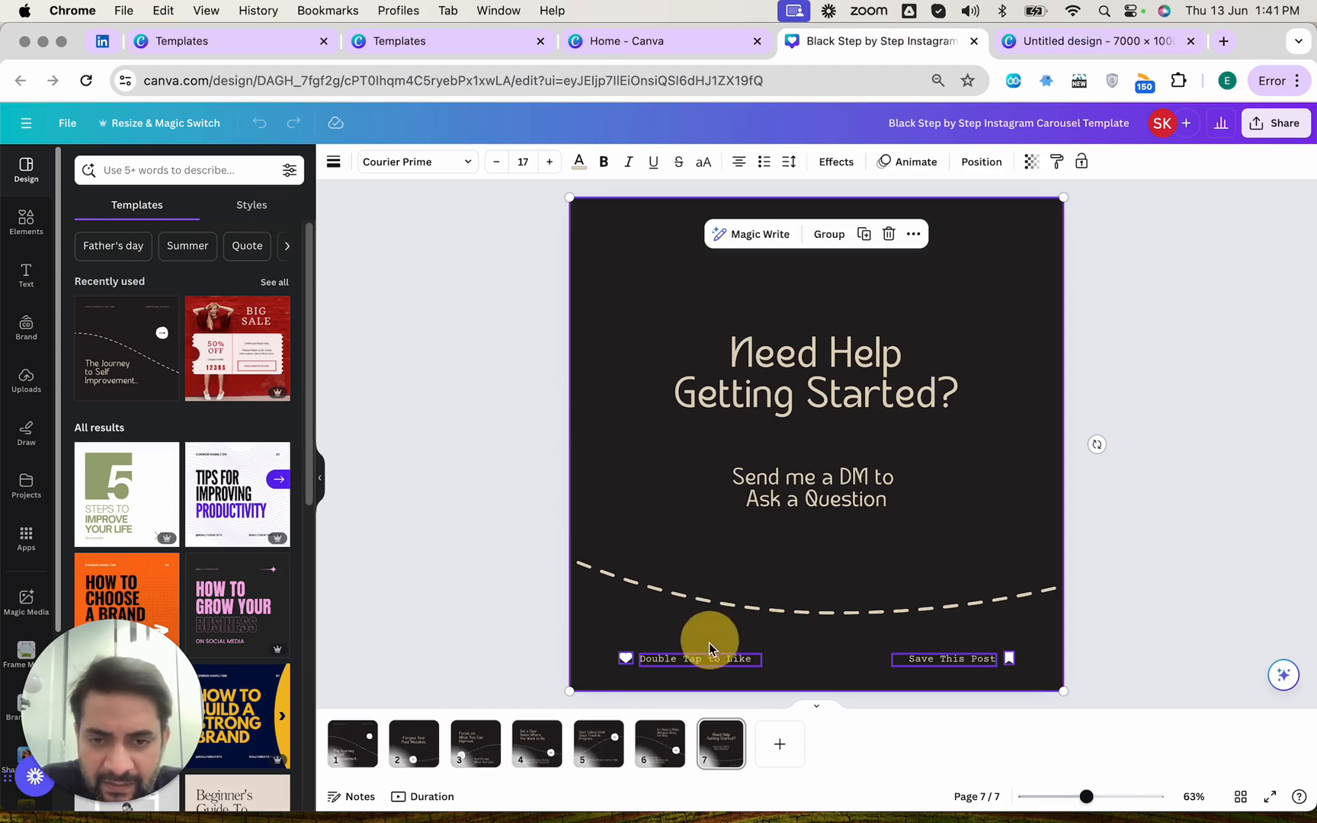
pyautogui.click(585, 644)
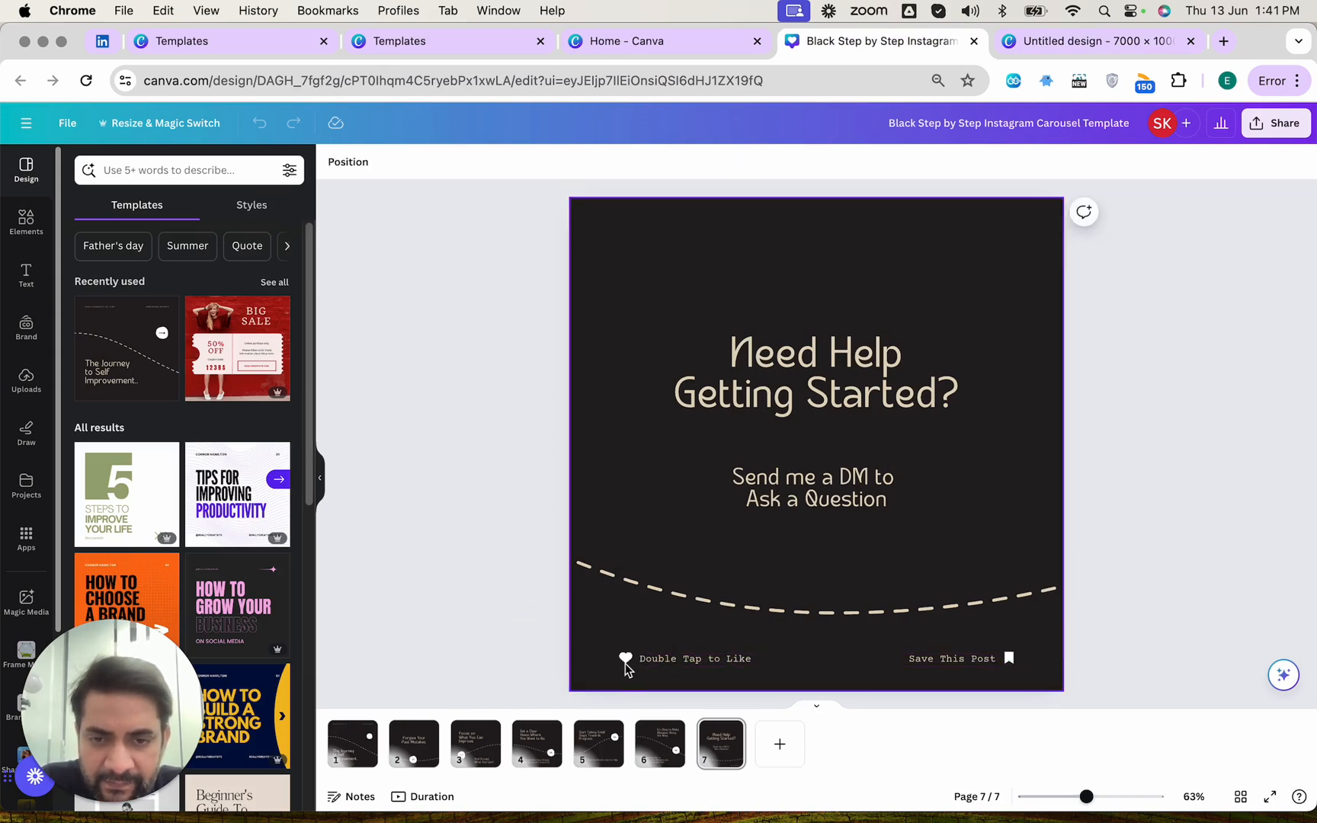
pyautogui.click(624, 662)
pyautogui.click(516, 634)
pyautogui.click(629, 663)
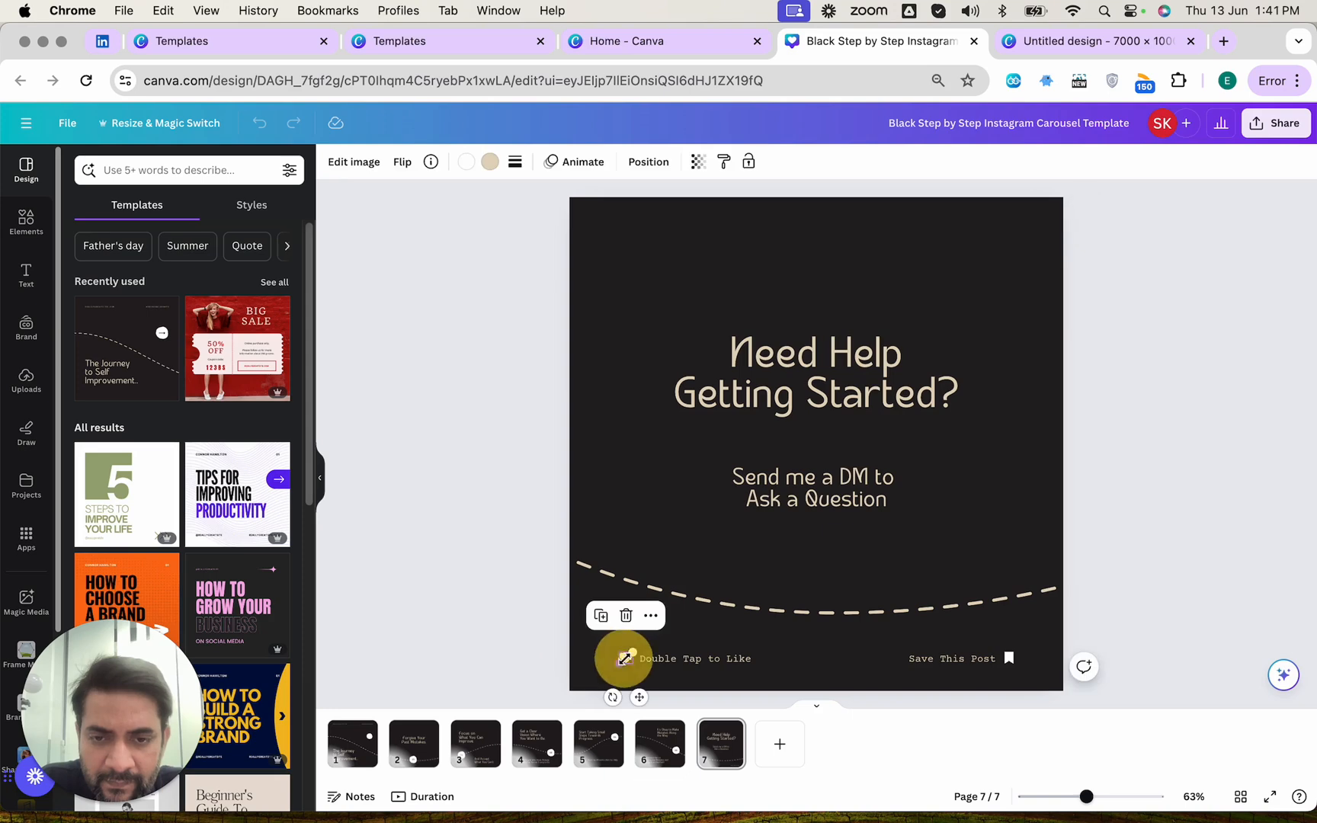
pyautogui.keyDown('shift'); pyautogui.click(674, 660); pyautogui.keyUp('shift')
pyautogui.keyDown('shift'); pyautogui.click(939, 663); pyautogui.keyUp('shift')
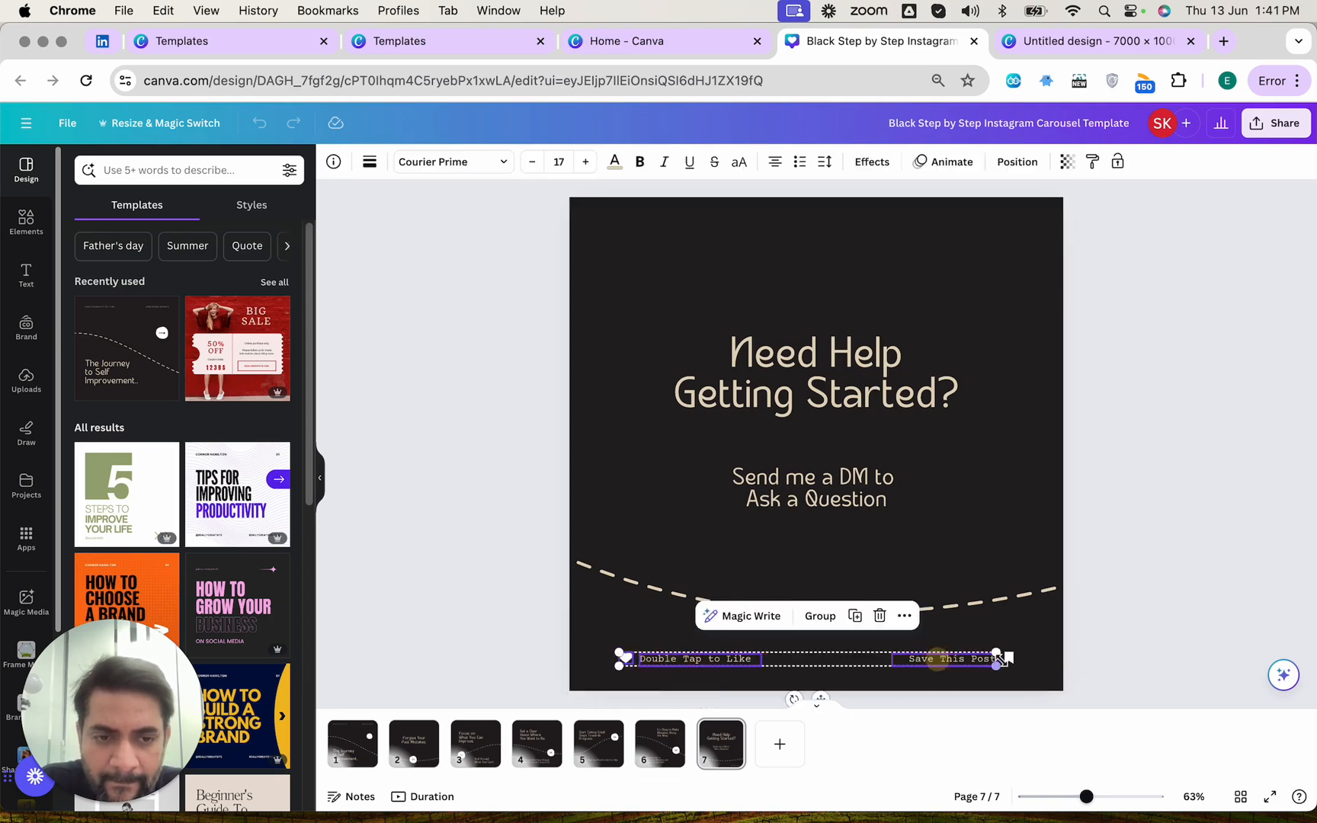
pyautogui.keyDown('shift'); pyautogui.click(1011, 657); pyautogui.keyUp('shift')
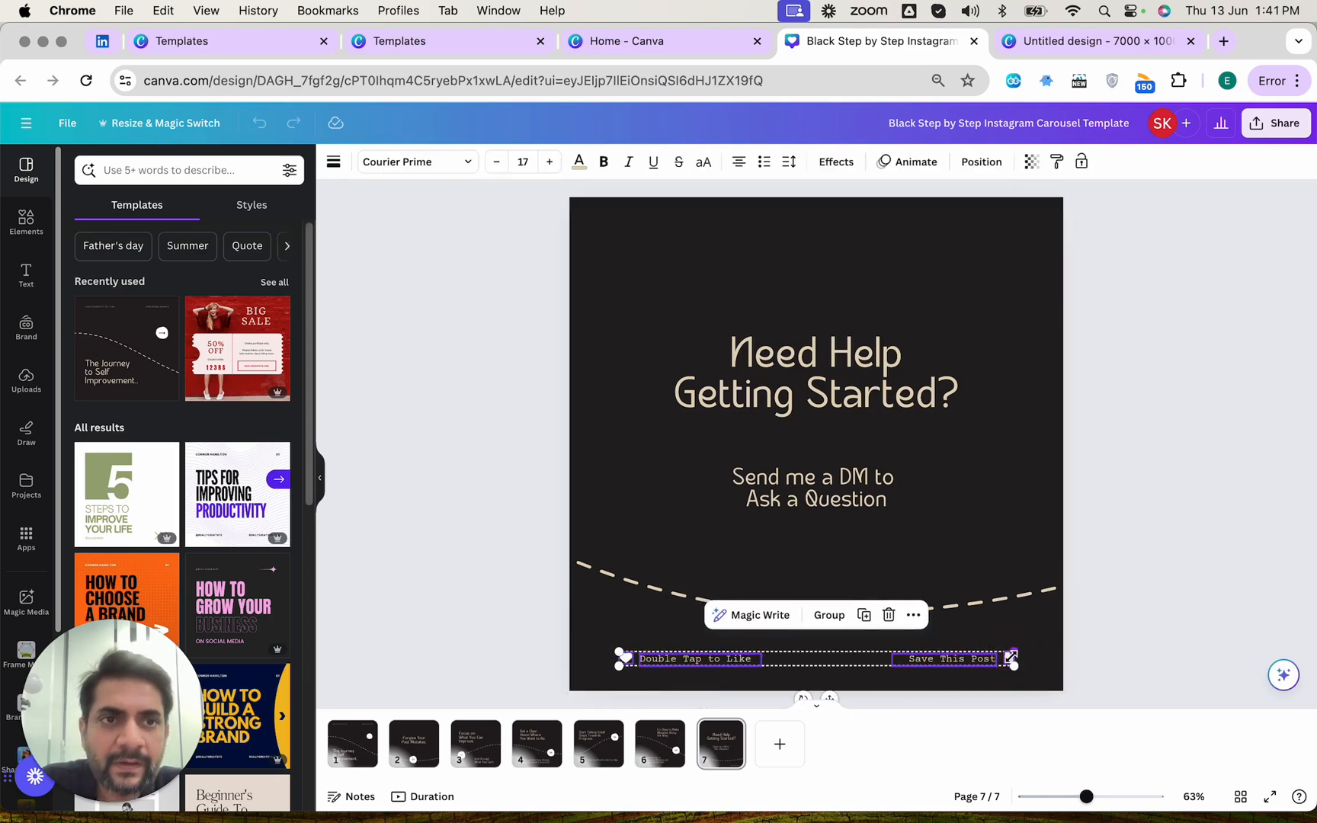
pyautogui.hotkey('ctrl', 'c')
pyautogui.hotkey('ctrl', 'Tab')
pyautogui.hotkey('ctrl', 'v')
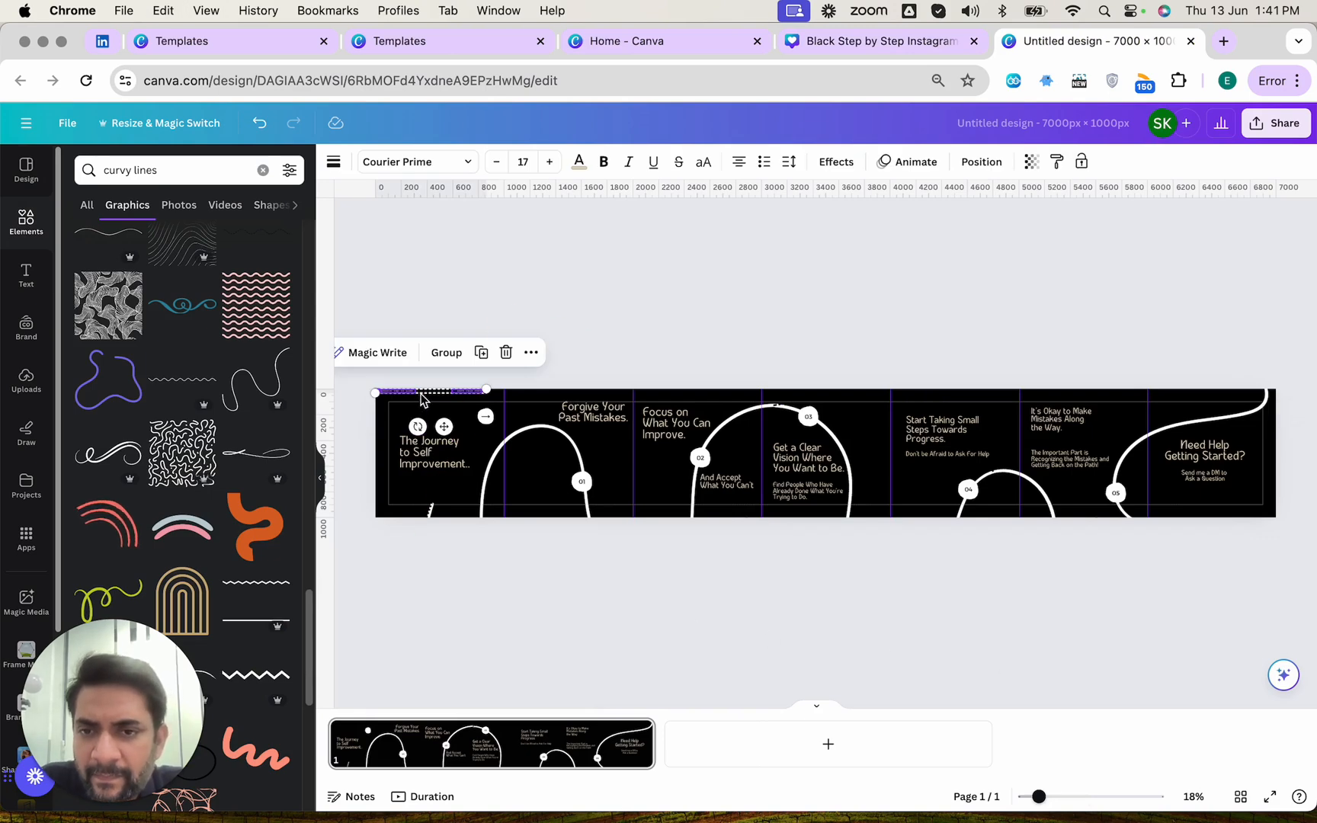
pyautogui.moveTo(489, 405); pyautogui.dragTo(1200, 512)
pyautogui.click(1045, 623)
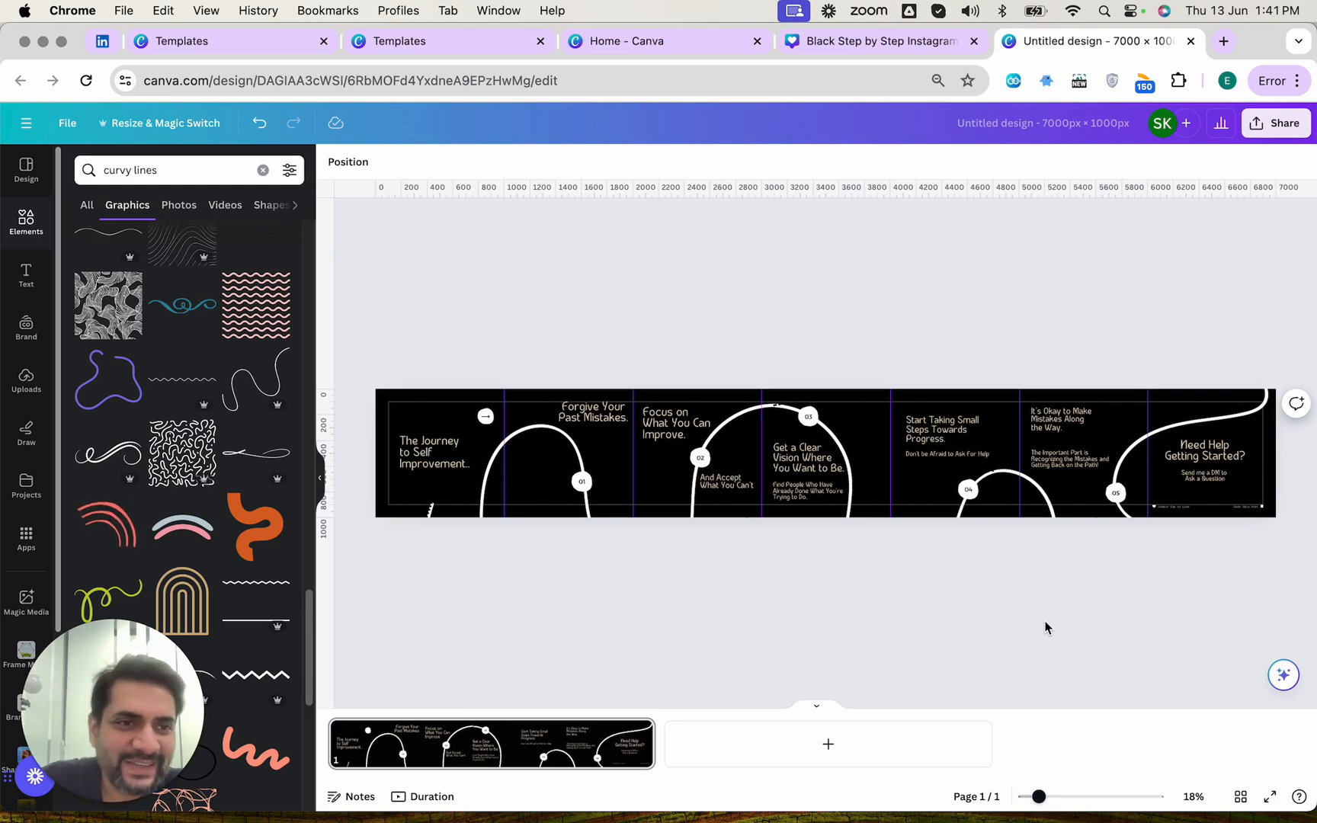
# - Download the carousel design as a PNG at size 2 (14,000 × 2,000 px)
pyautogui.click(1267, 121)
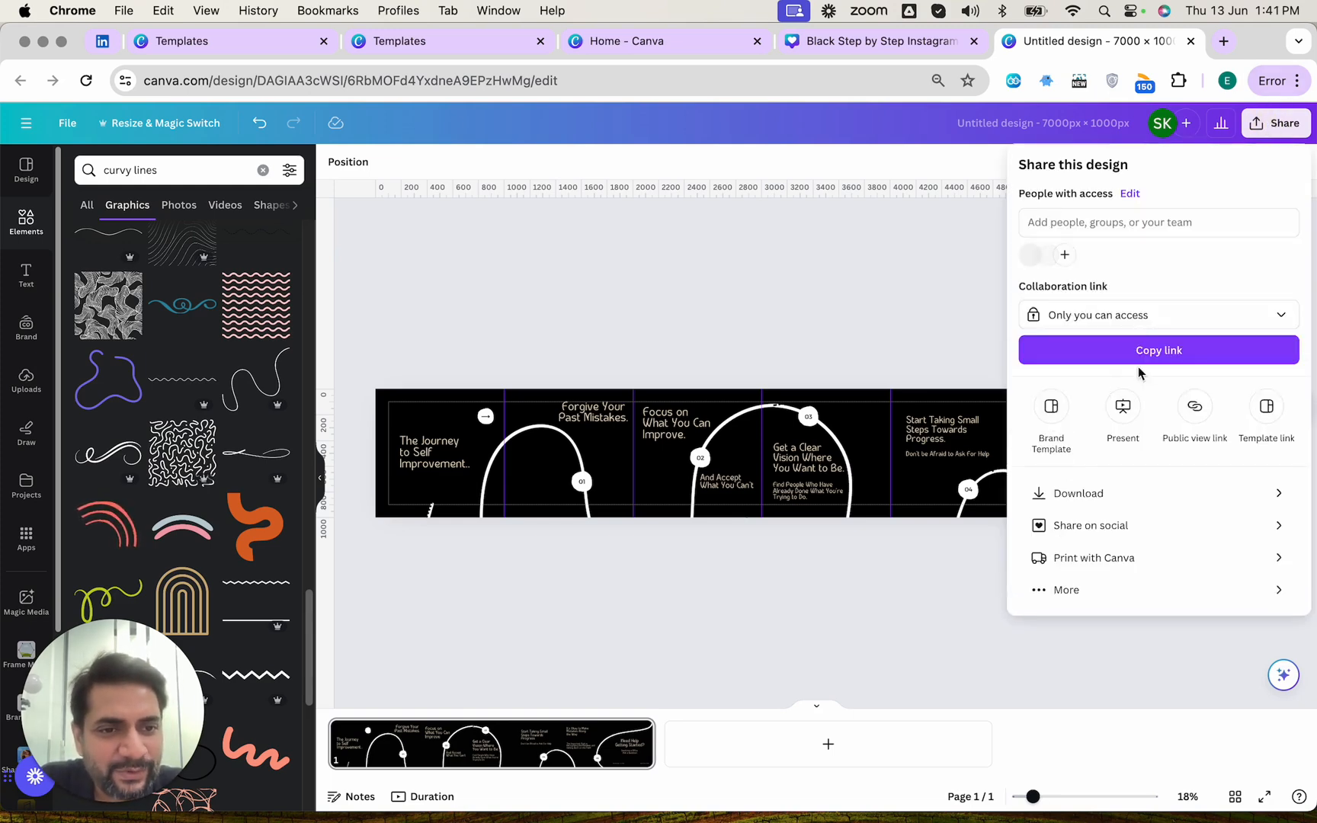
pyautogui.click(1107, 495)
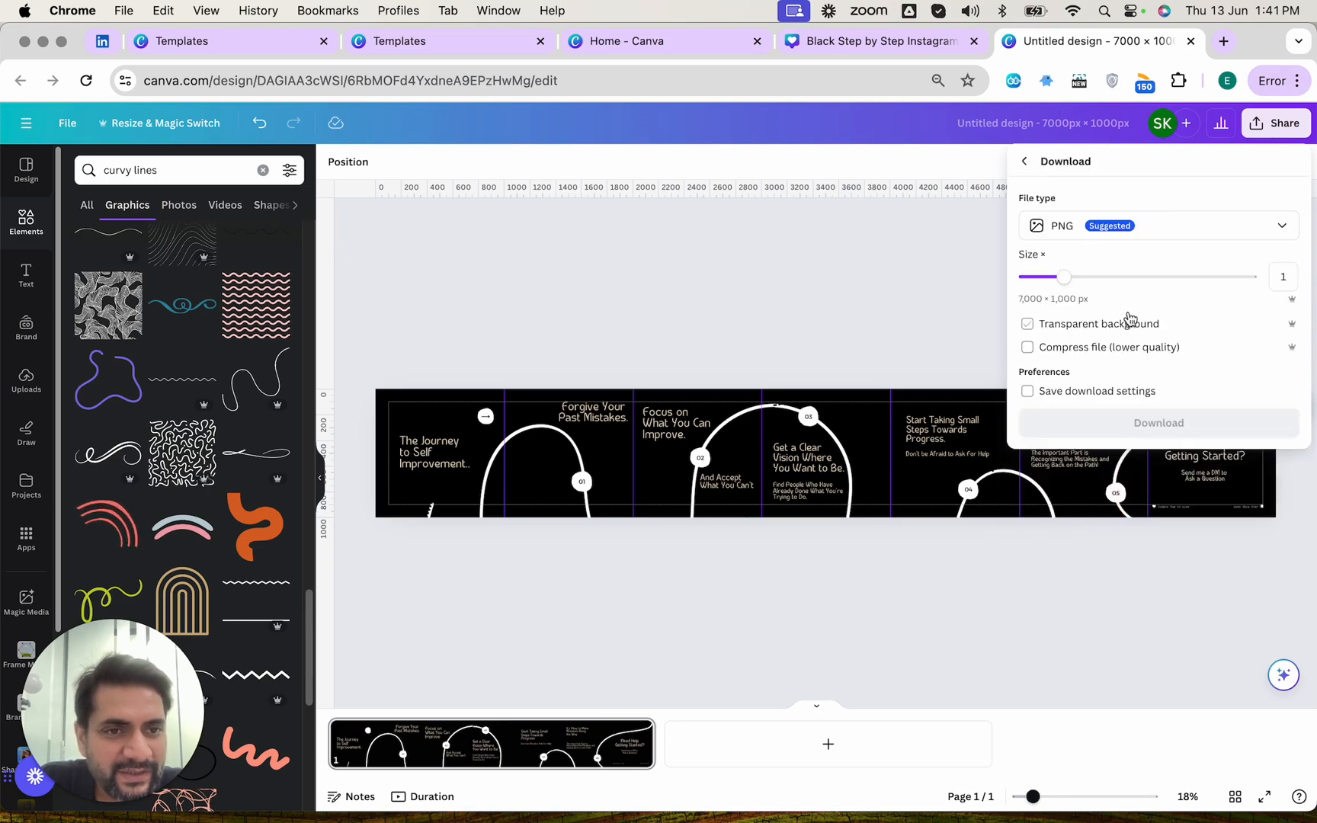
pyautogui.moveTo(1074, 287); pyautogui.dragTo(1159, 289)
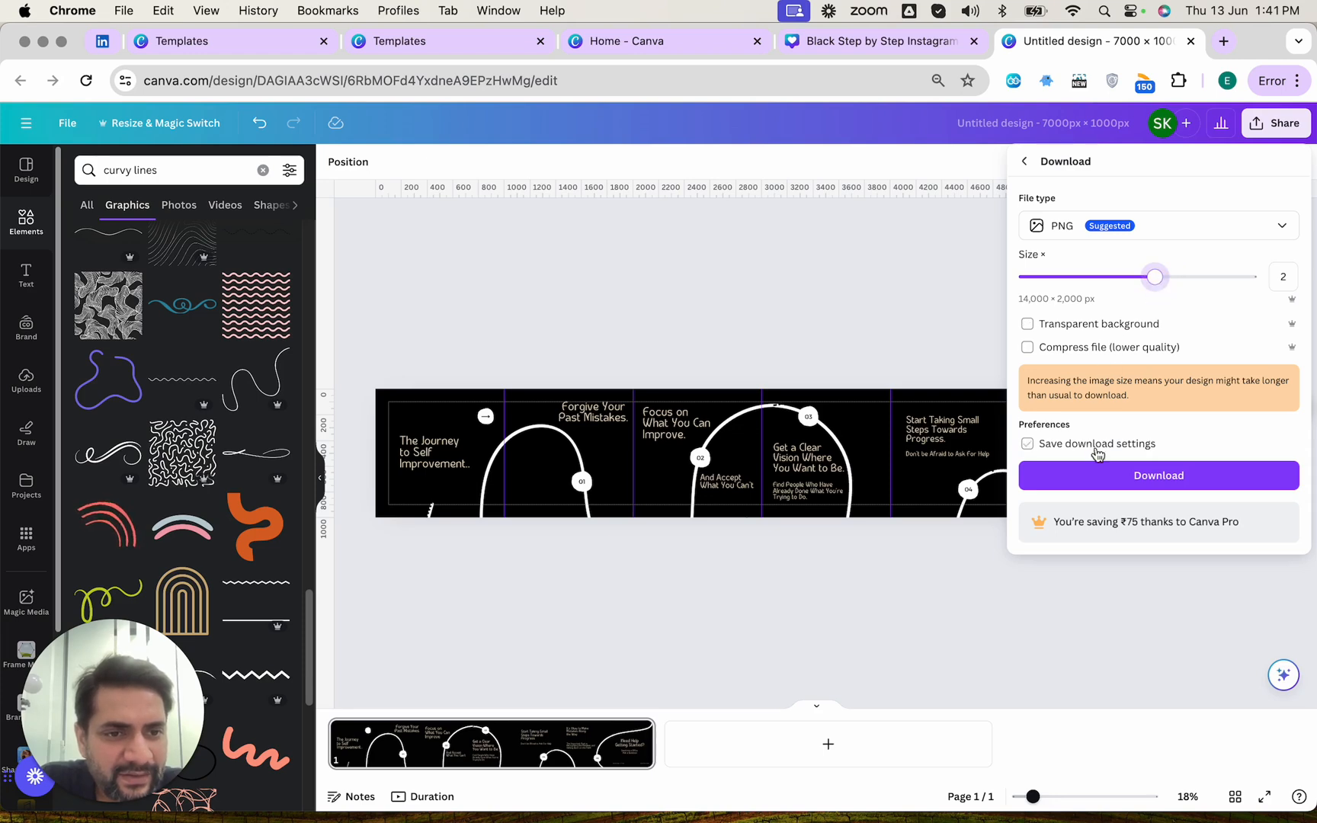
pyautogui.click(1100, 476)
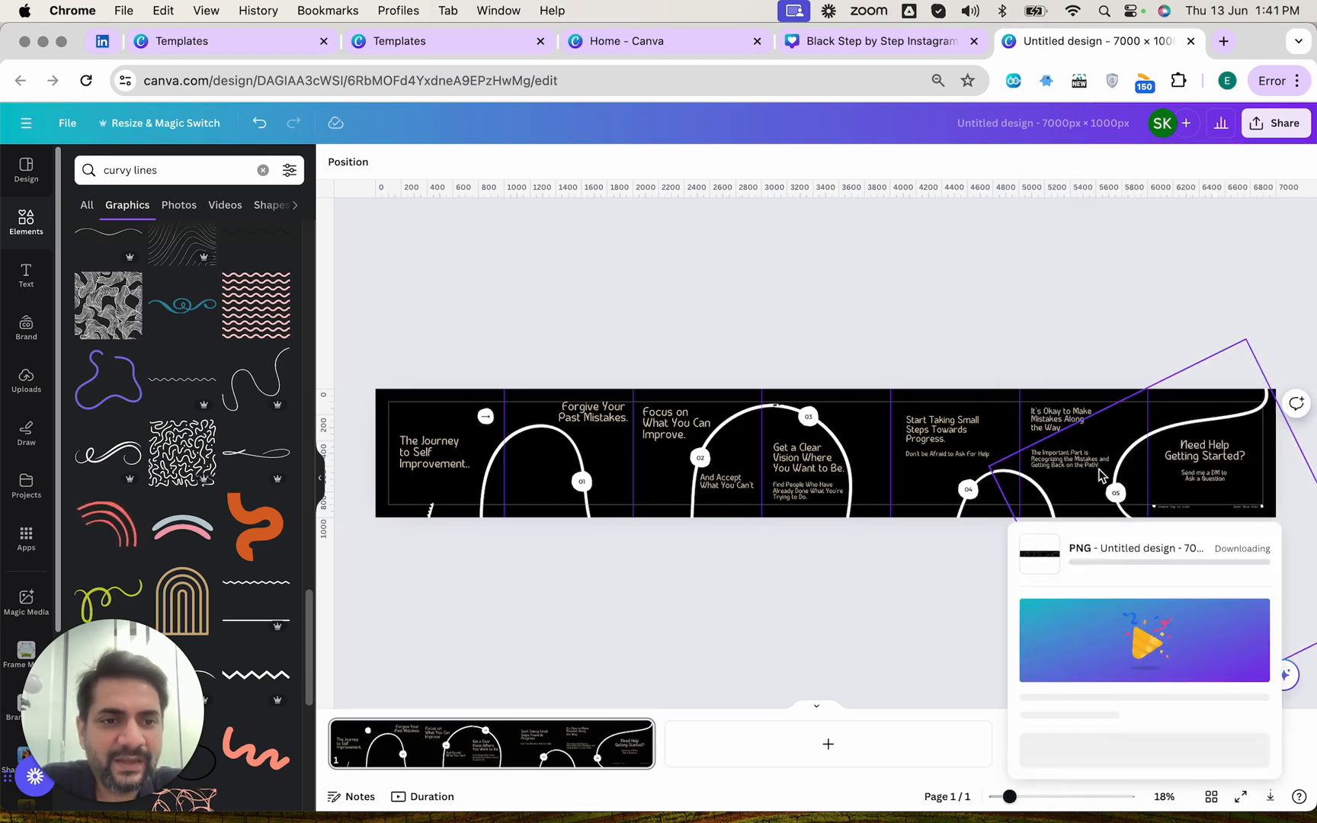
# - Open canva.com in a new browser tab, search the design types for "instagram", and create a blank square Instagram post
pyautogui.click(945, 41)
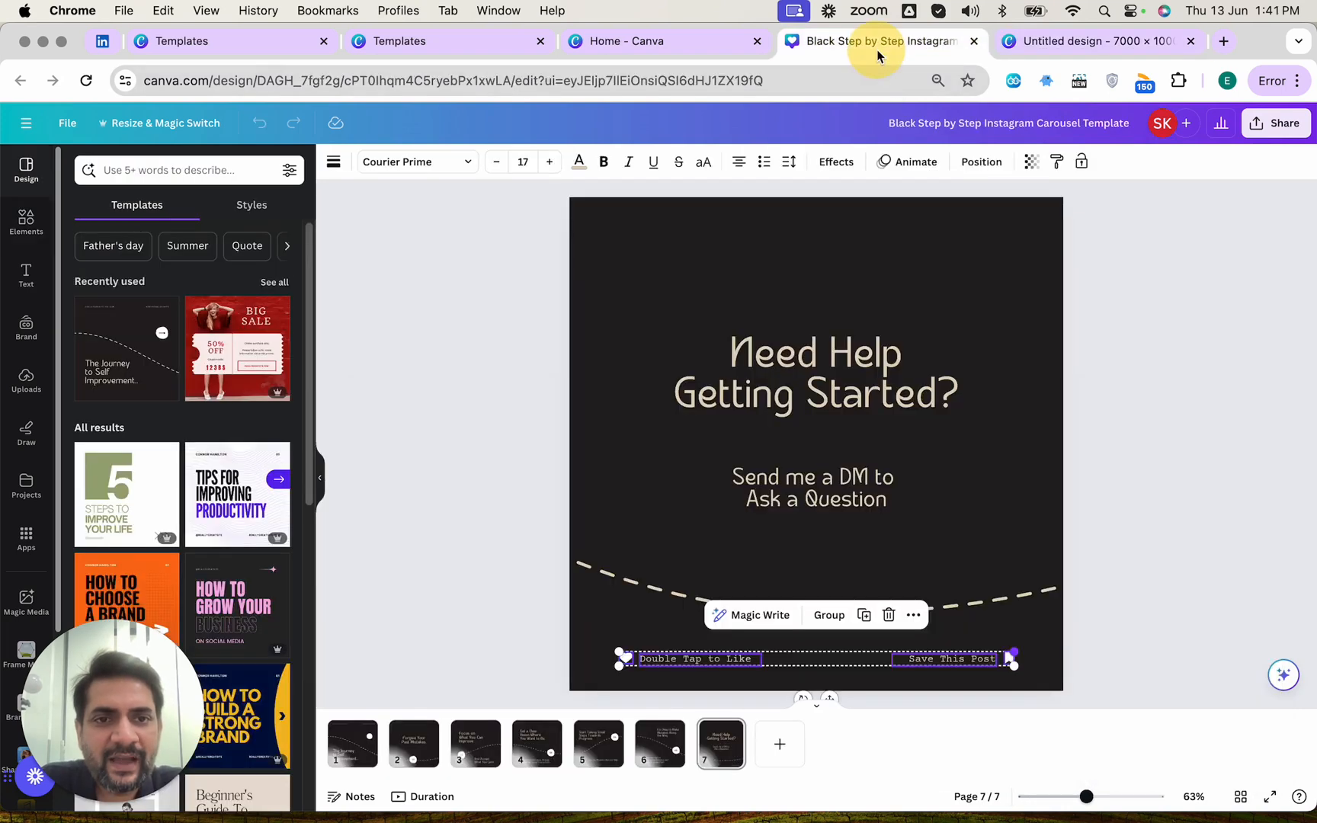
pyautogui.click(1224, 42)
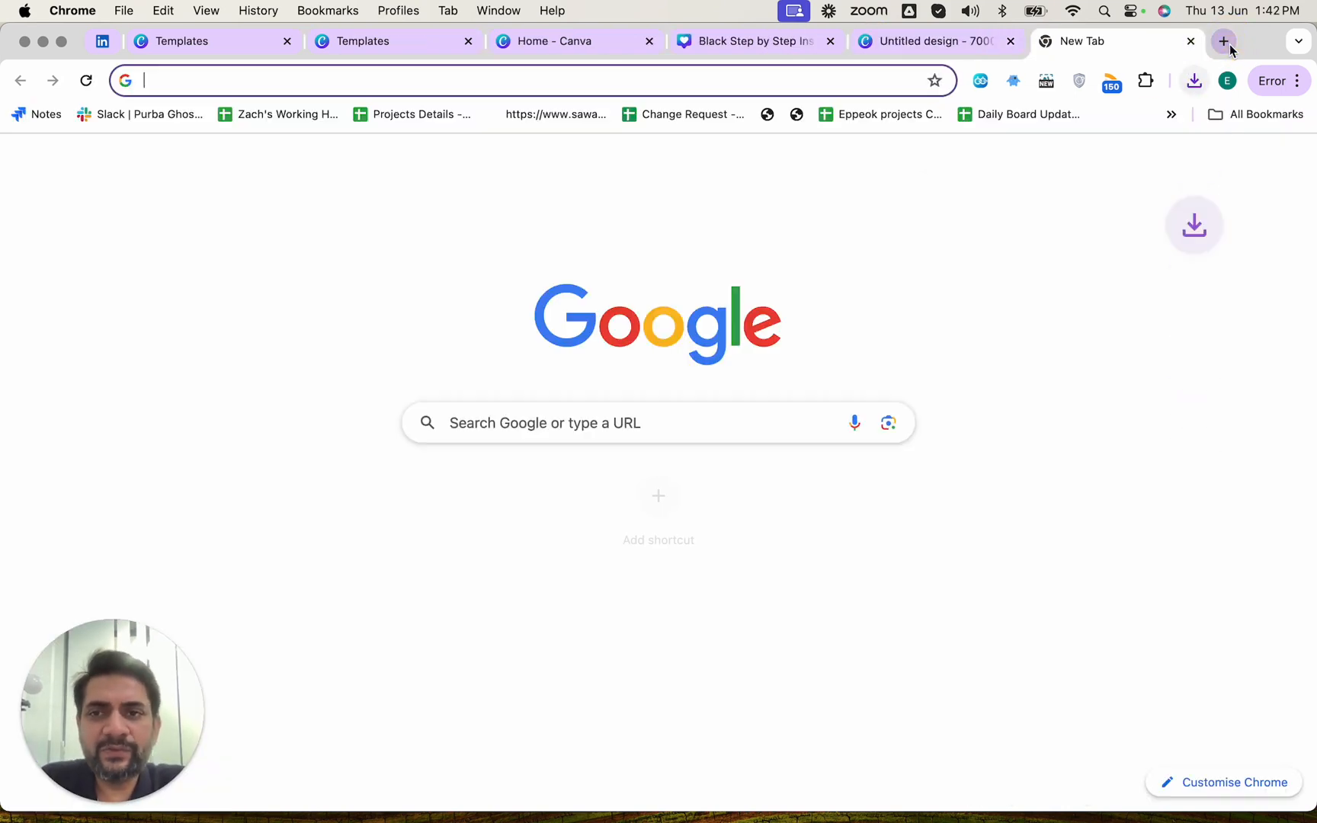
pyautogui.write('canva.com')
pyautogui.press('Return')
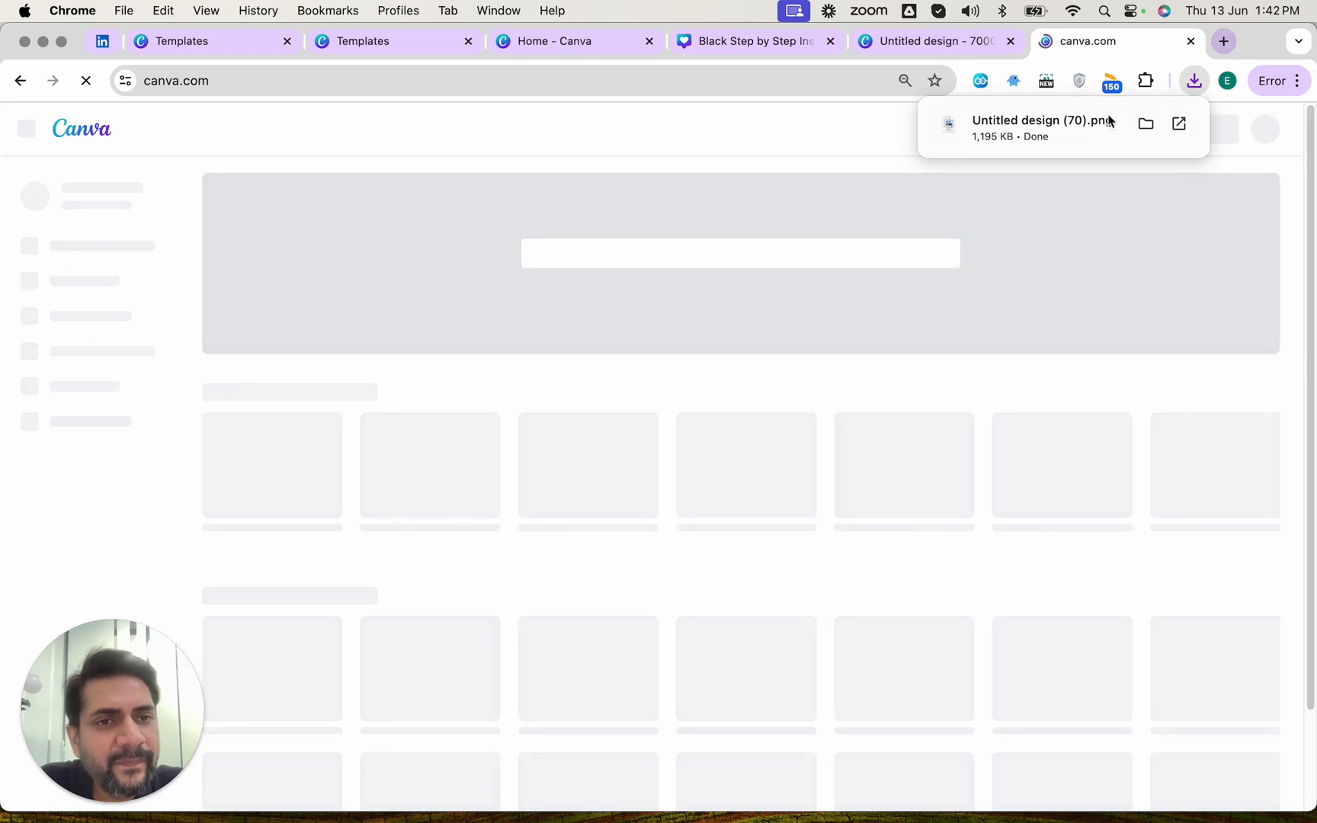
pyautogui.click(1223, 129)
pyautogui.write('instagram')
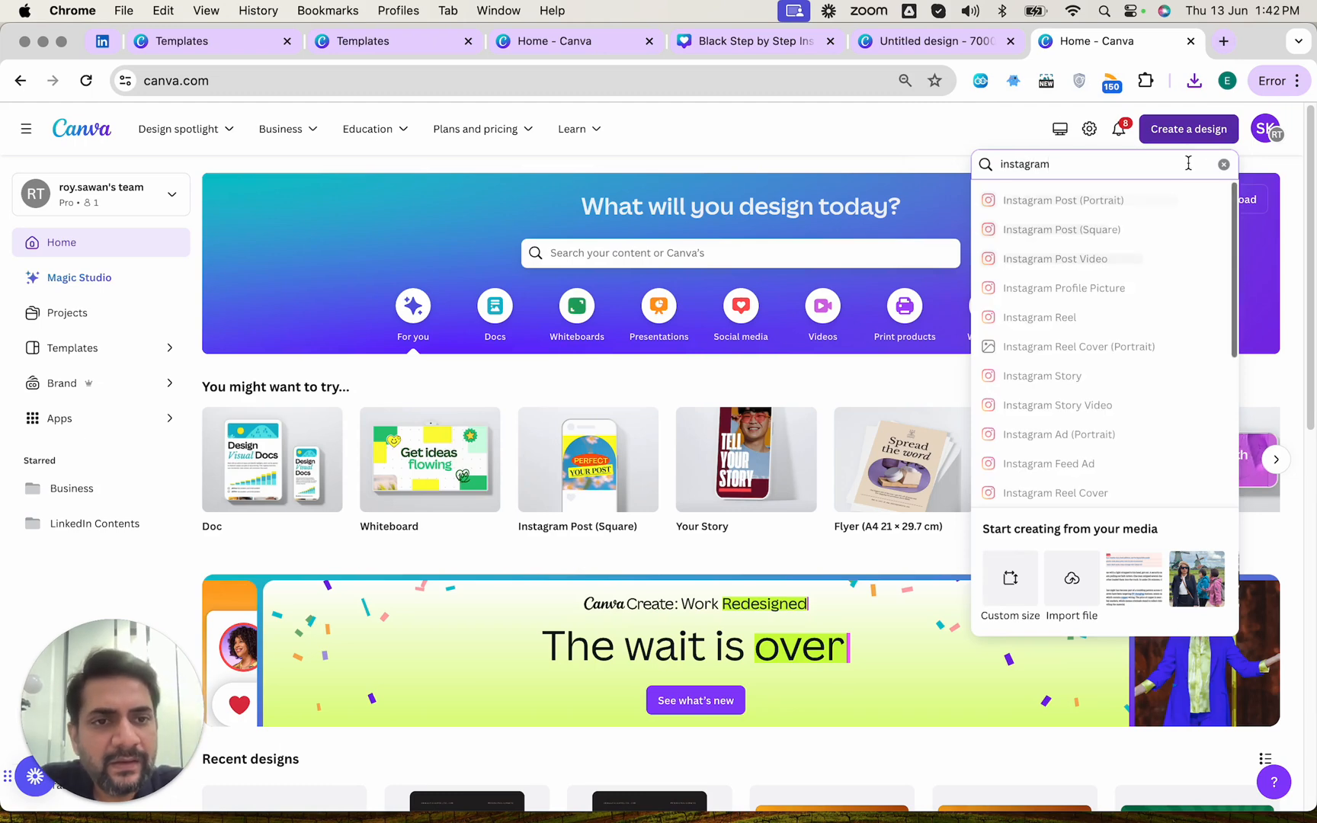
pyautogui.click(1046, 212)
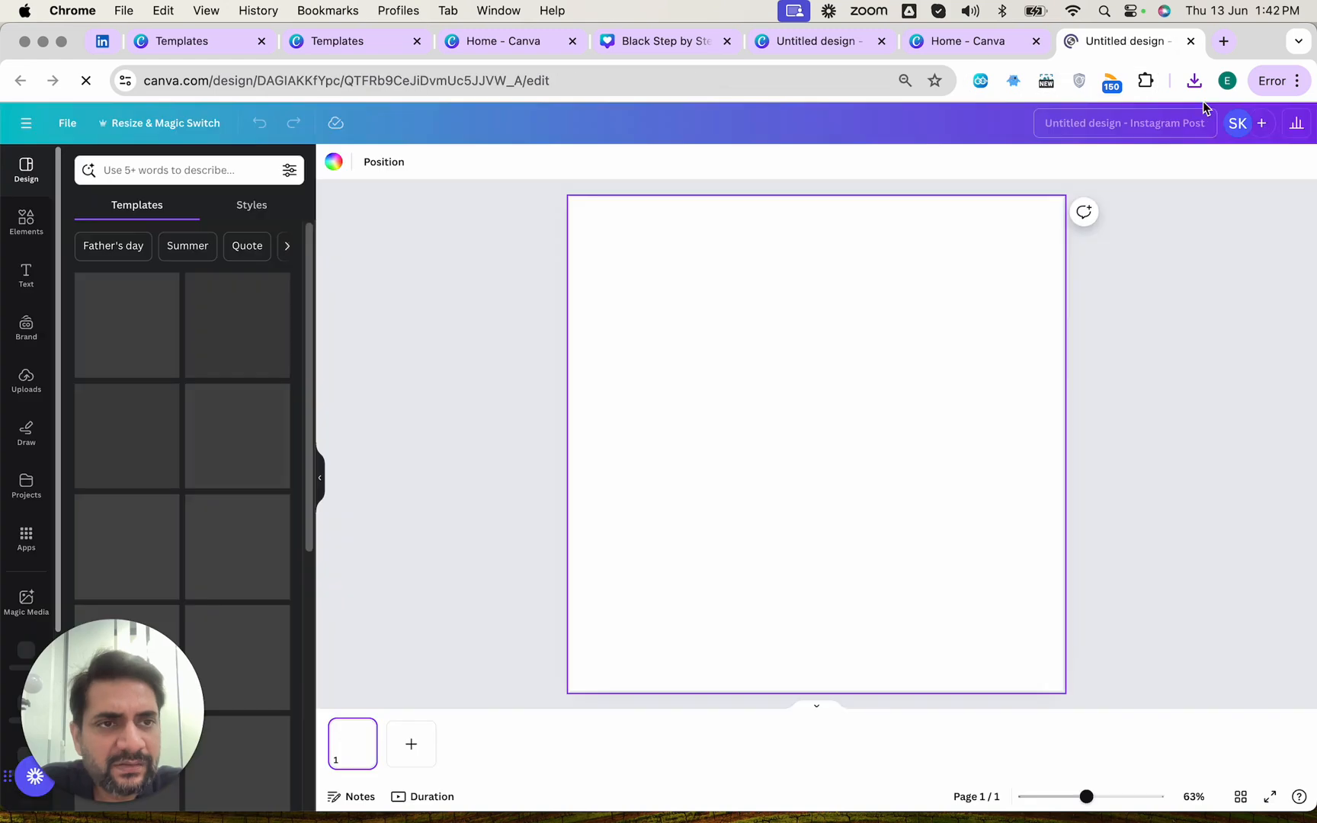
# - Add six blank pages to the Instagram post so that it has seven pages
pyautogui.click(404, 753)
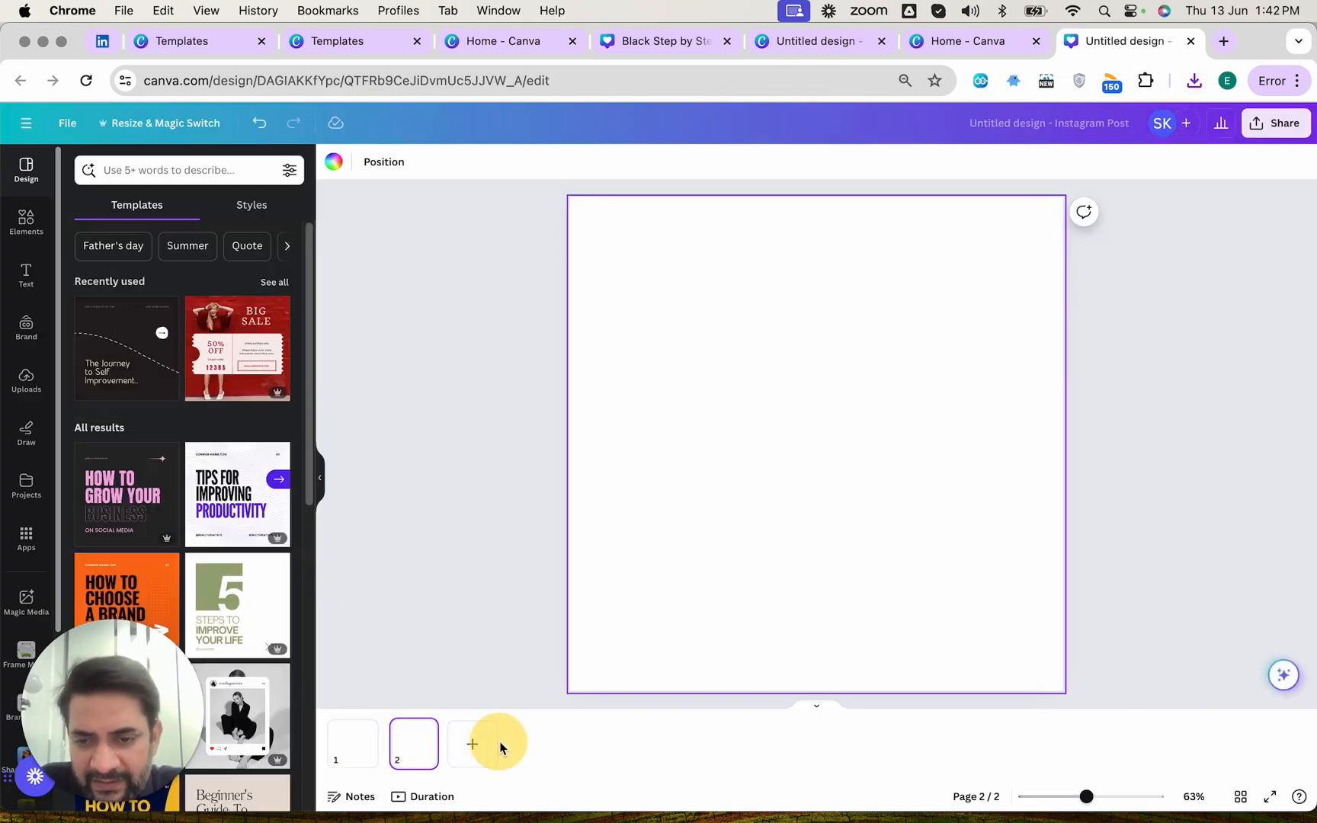
pyautogui.click(476, 747)
pyautogui.click(553, 754)
pyautogui.click(600, 754)
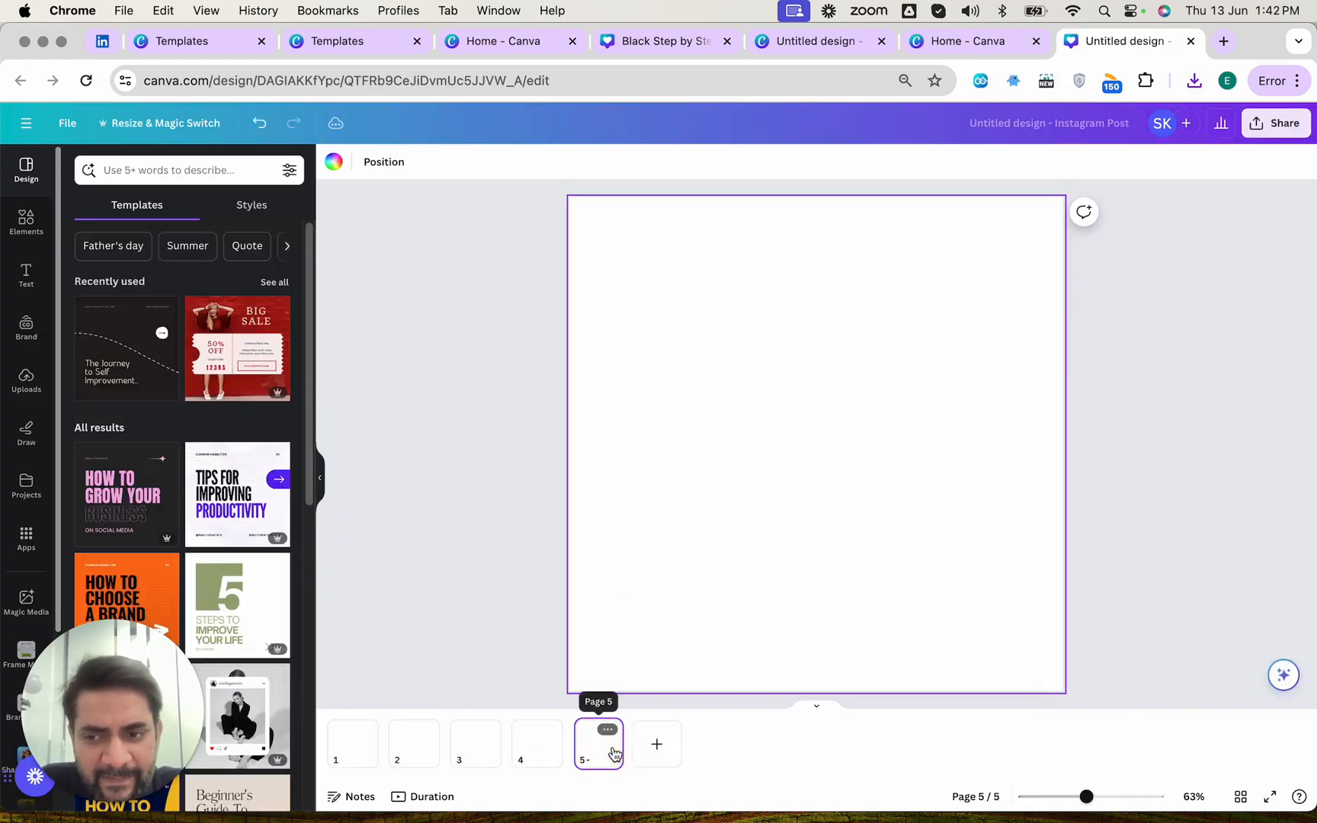
pyautogui.click(658, 751)
pyautogui.click(744, 750)
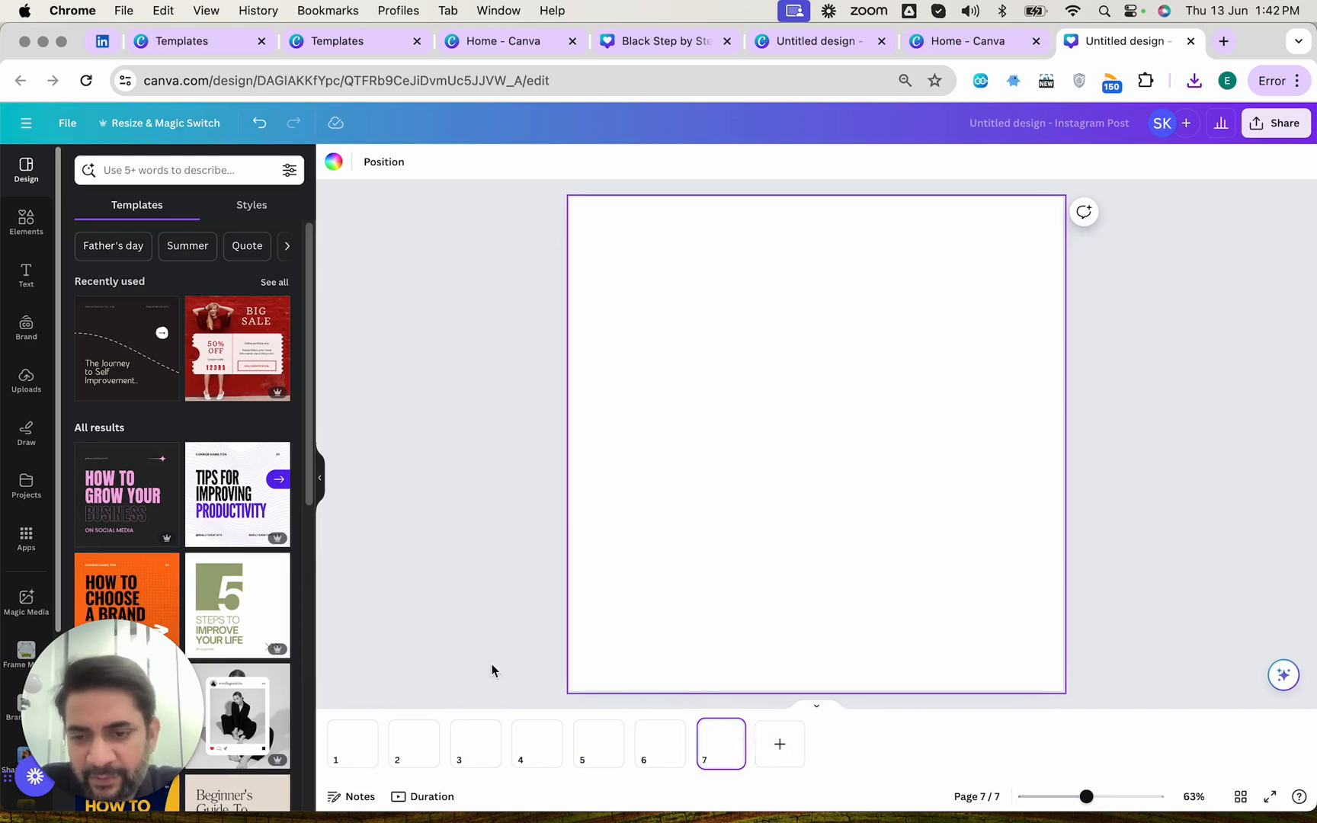
# - Insert the downloaded Untitled design (70).png on page 1 and align it with the page's top-left corner
pyautogui.click(352, 743)
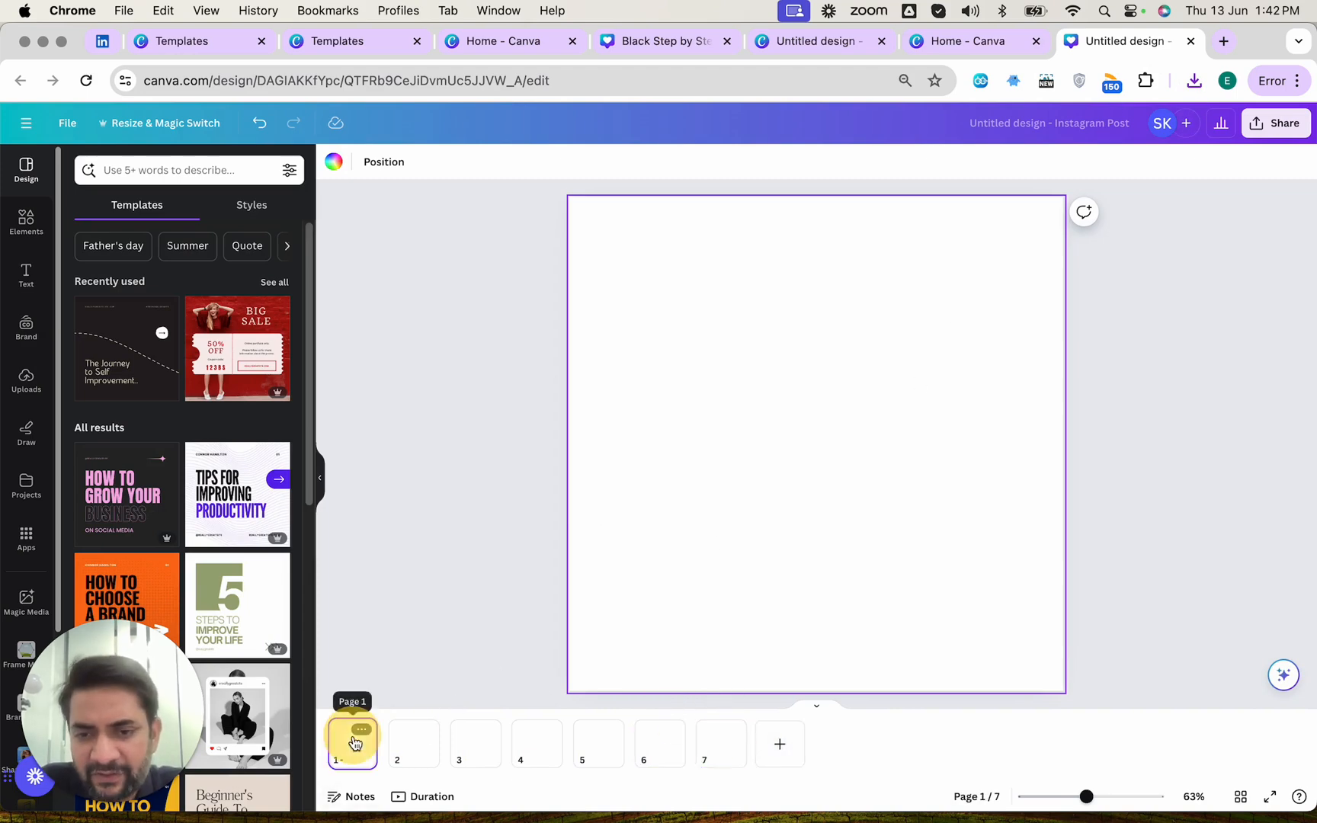
pyautogui.click(1194, 80)
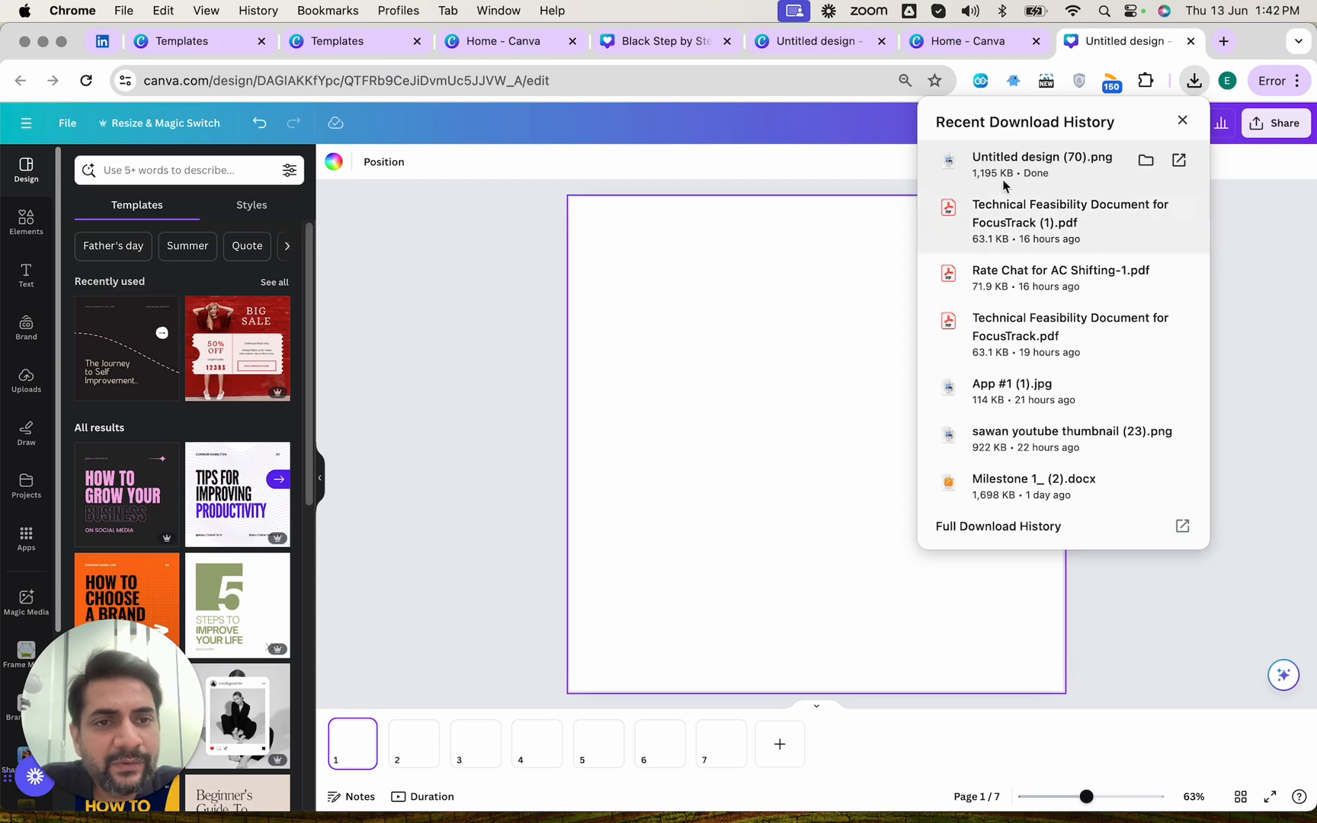
pyautogui.moveTo(1000, 175); pyautogui.dragTo(805, 462)
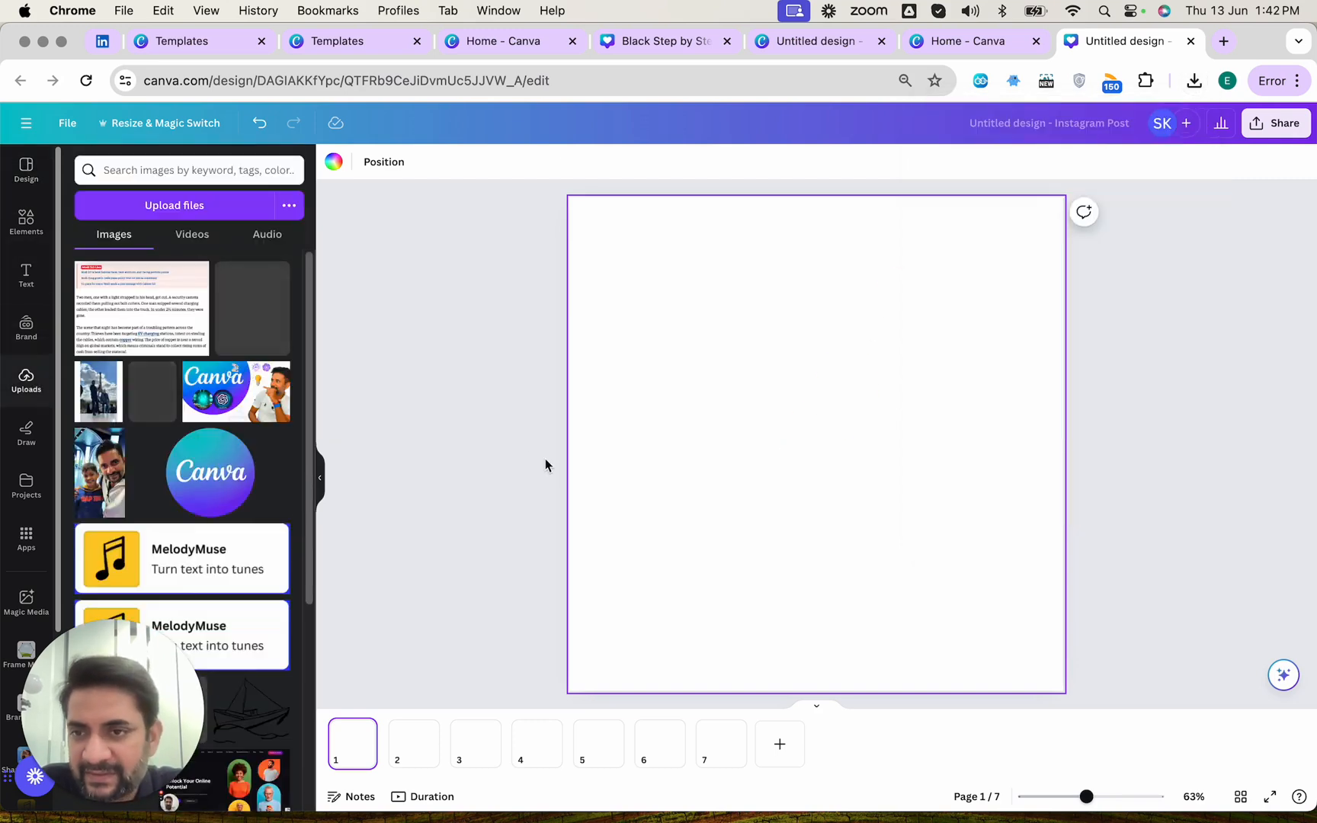
pyautogui.moveTo(702, 441); pyautogui.dragTo(635, 218)
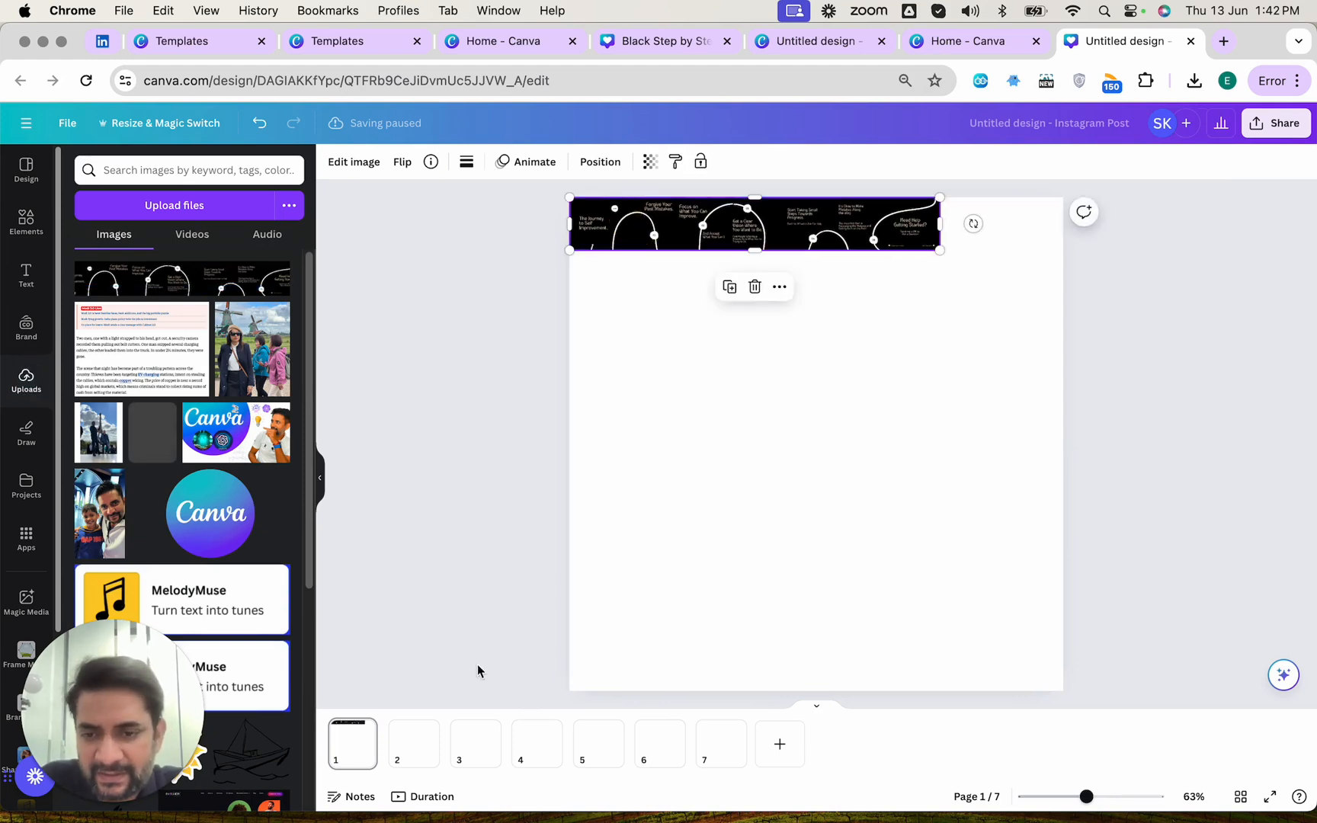
# - Paste the carousel image onto pages 2 through 7 of the Instagram post
pyautogui.click(414, 744)
pyautogui.press('super+v')
pyautogui.click(472, 752)
pyautogui.press('super+v')
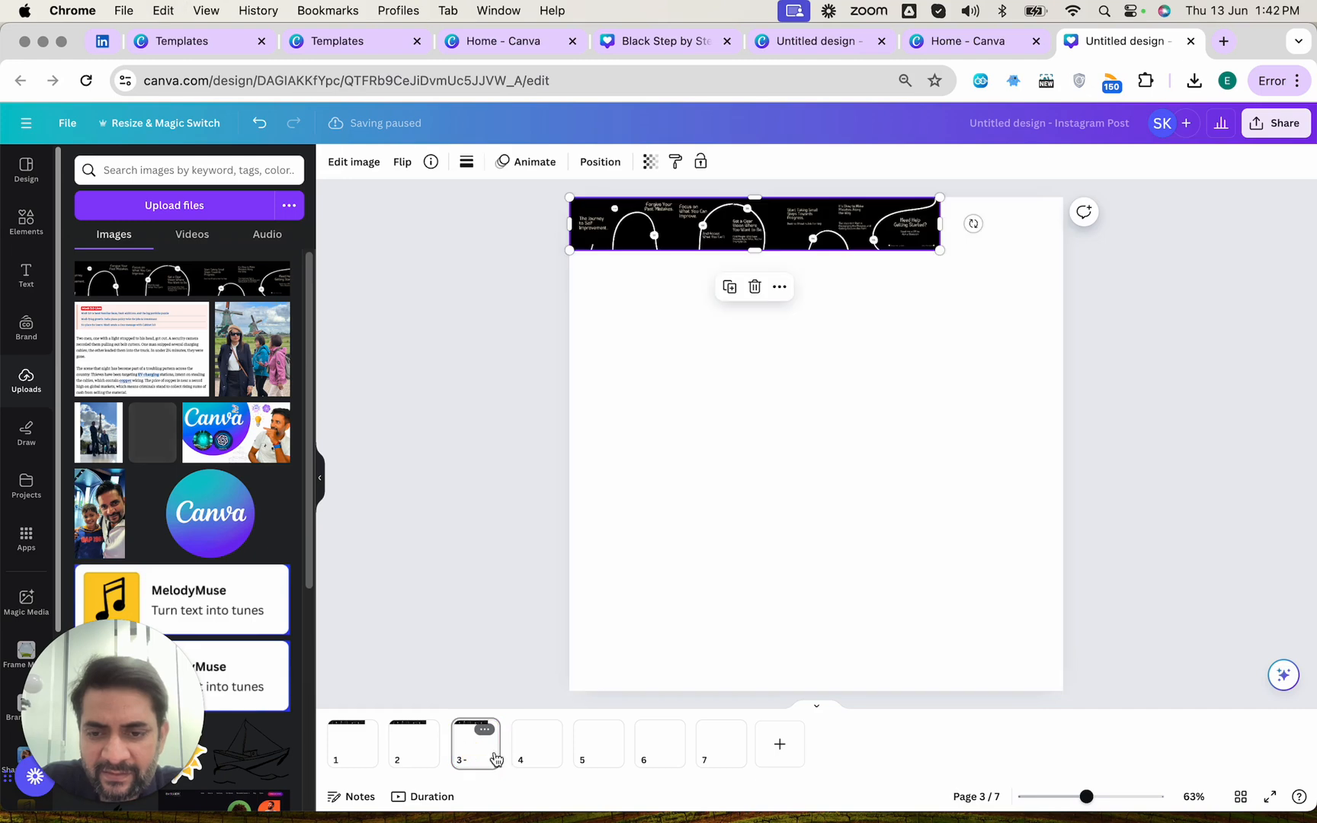
pyautogui.click(525, 753)
pyautogui.press('super+v')
pyautogui.click(590, 753)
pyautogui.press('super+v')
pyautogui.click(660, 751)
pyautogui.press('super+v')
pyautogui.click(722, 735)
pyautogui.press('super+v')
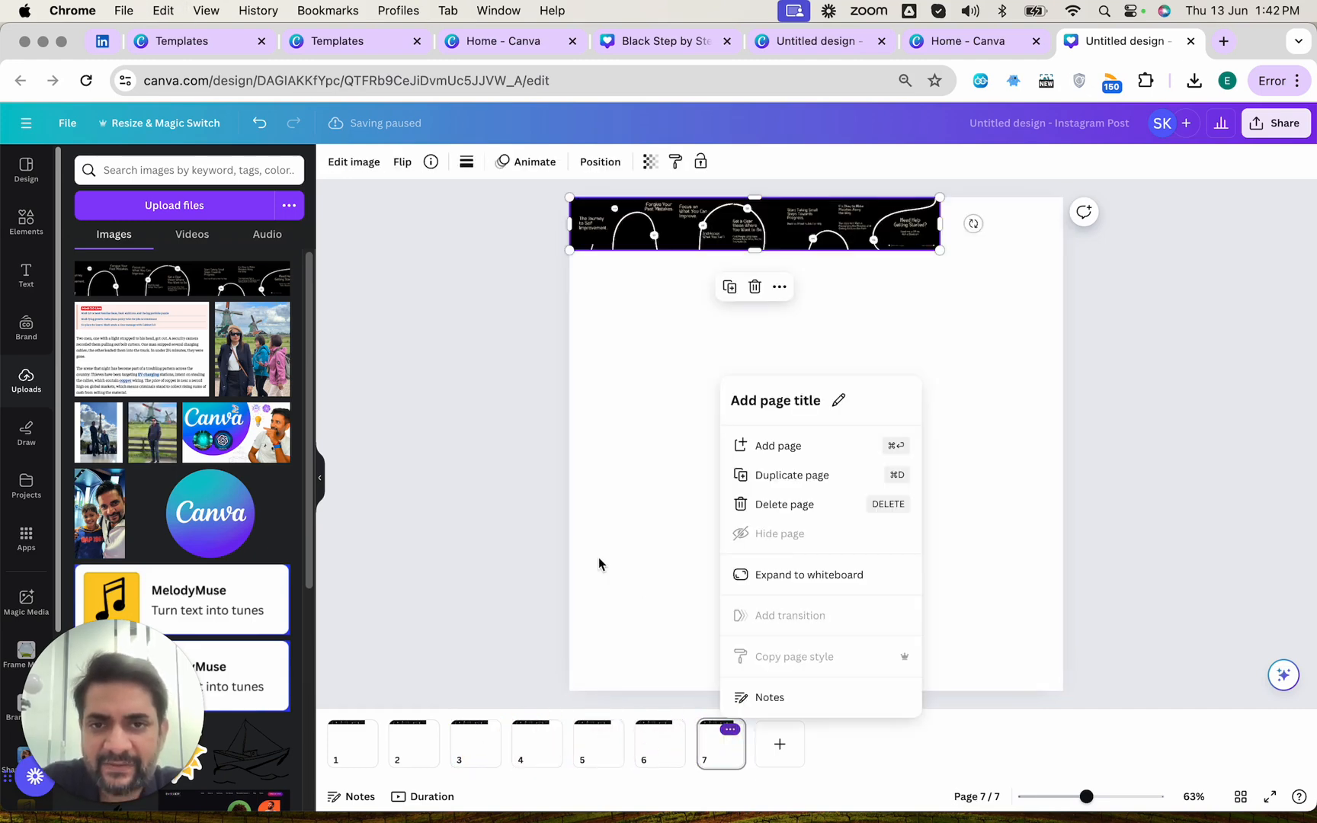
# - Enlarge the carousel image on page 1 and crop its right side to show only the first slide
pyautogui.click(599, 562)
pyautogui.click(352, 744)
pyautogui.click(770, 234)
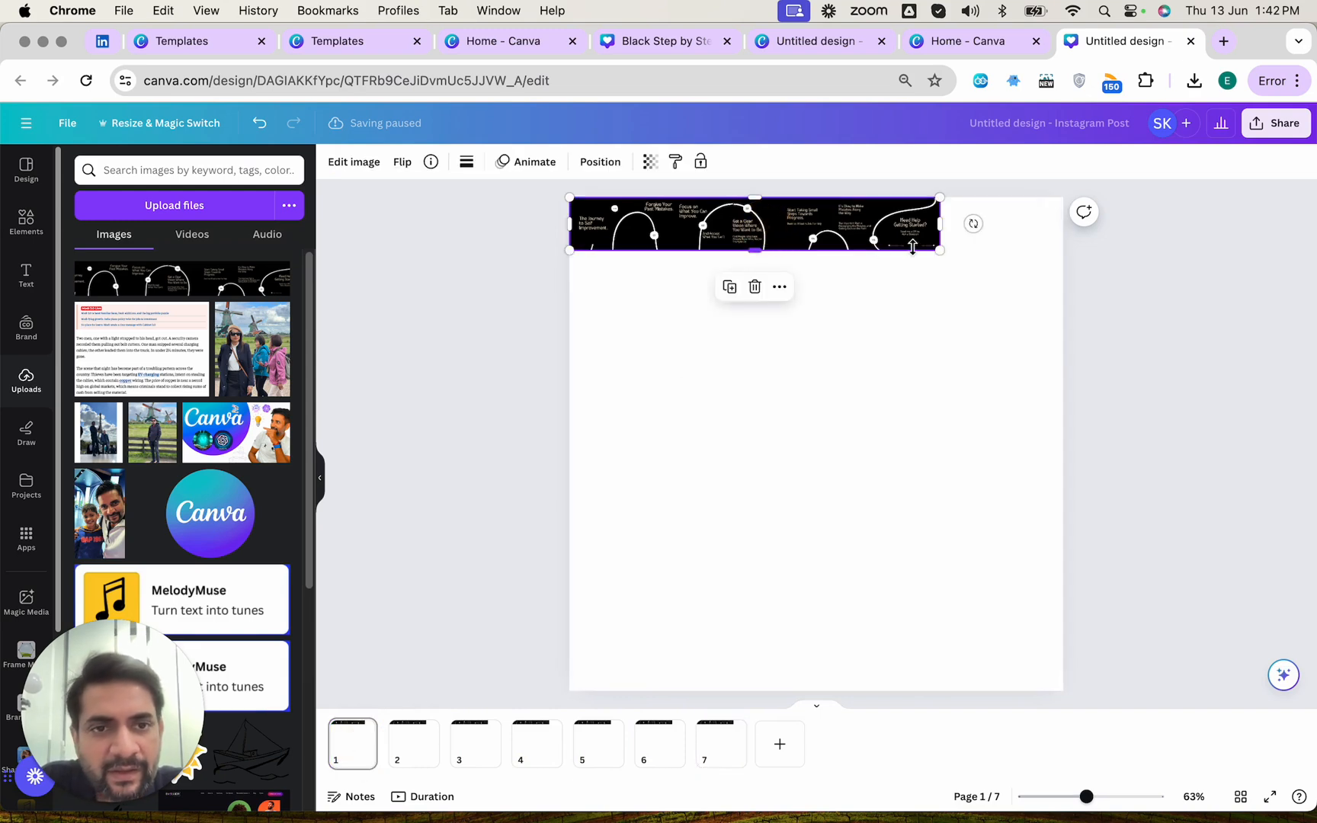
pyautogui.moveTo(941, 248); pyautogui.dragTo(1022, 362)
pyautogui.moveTo(1050, 232); pyautogui.dragTo(657, 303)
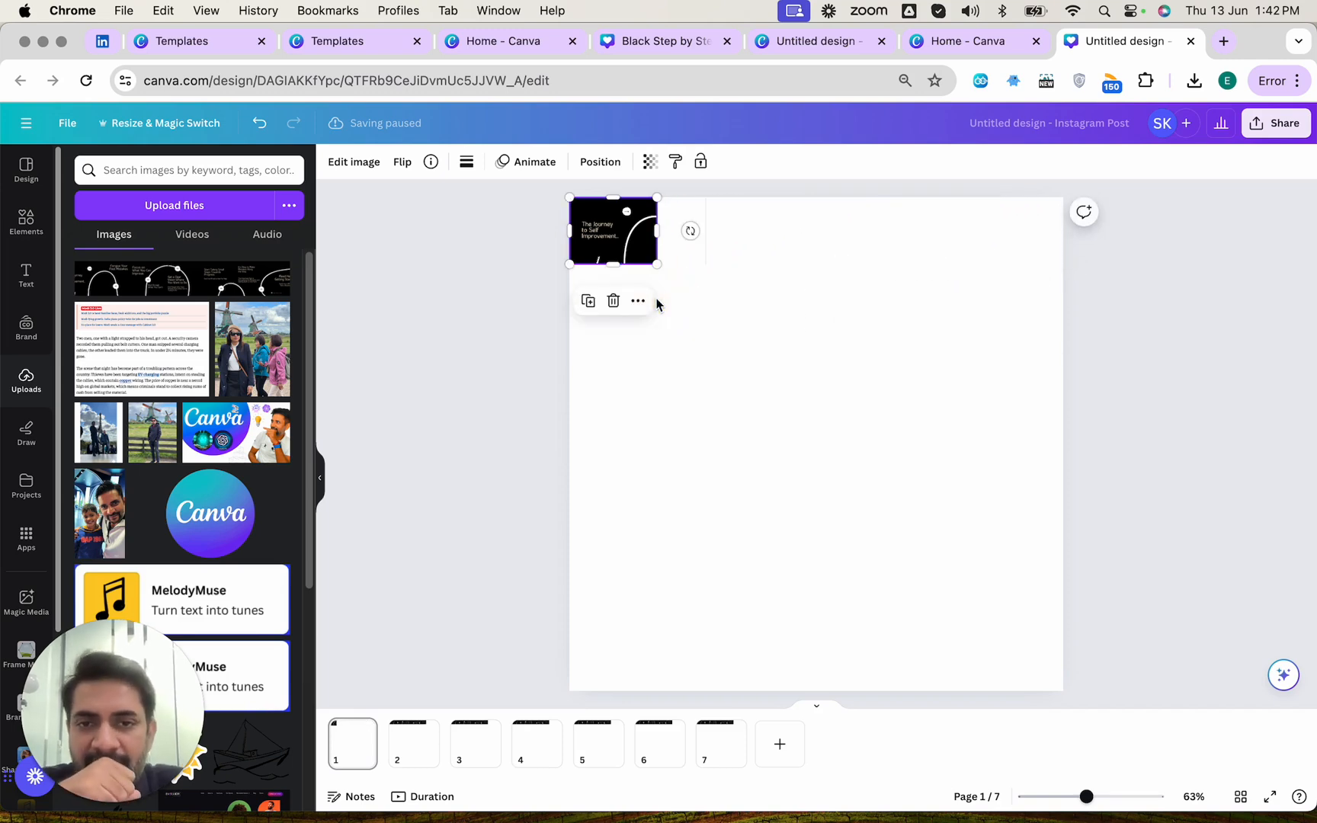
pyautogui.press('super+equal')
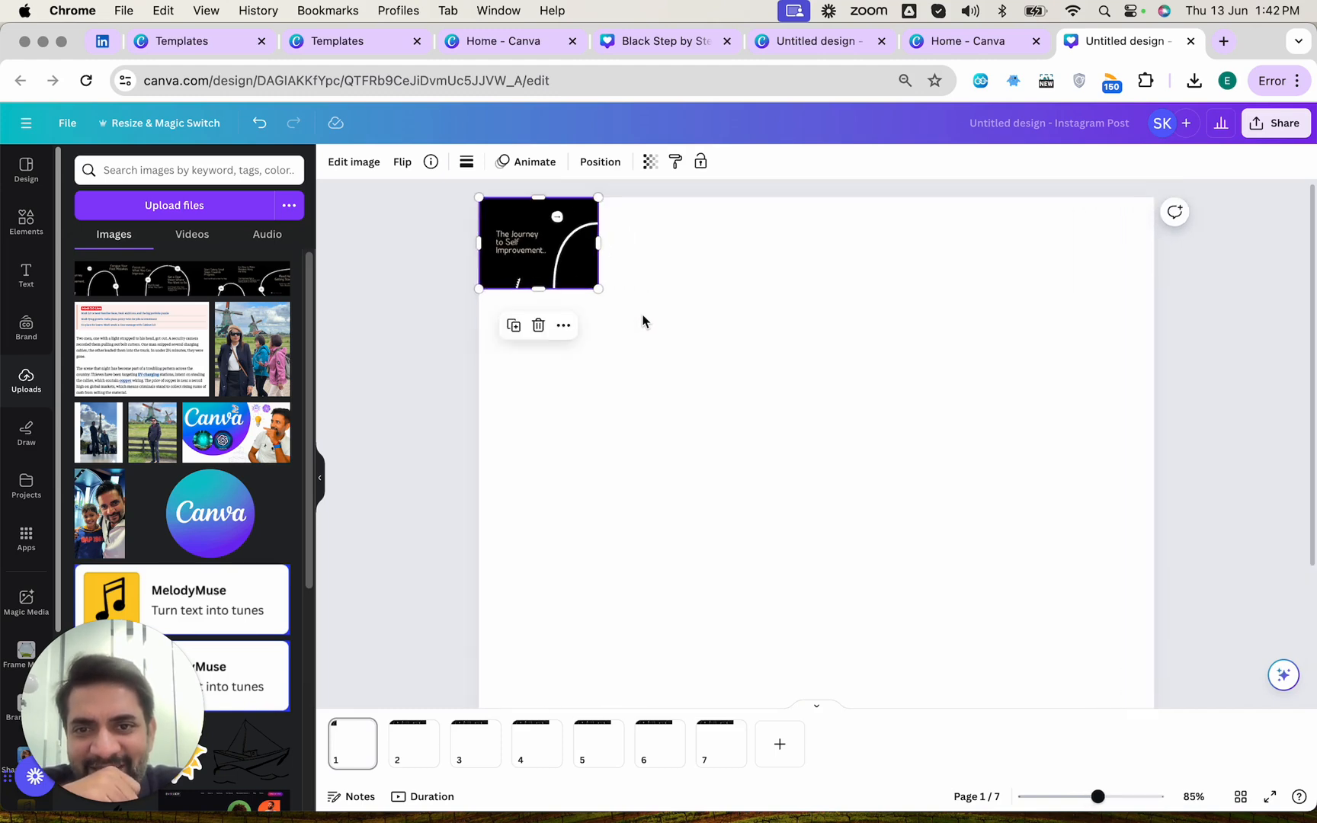
# - Return to the 7000 × 1000 px design, search the elements for "line" and insert the plain solid line shape
pyautogui.click(949, 42)
pyautogui.click(843, 44)
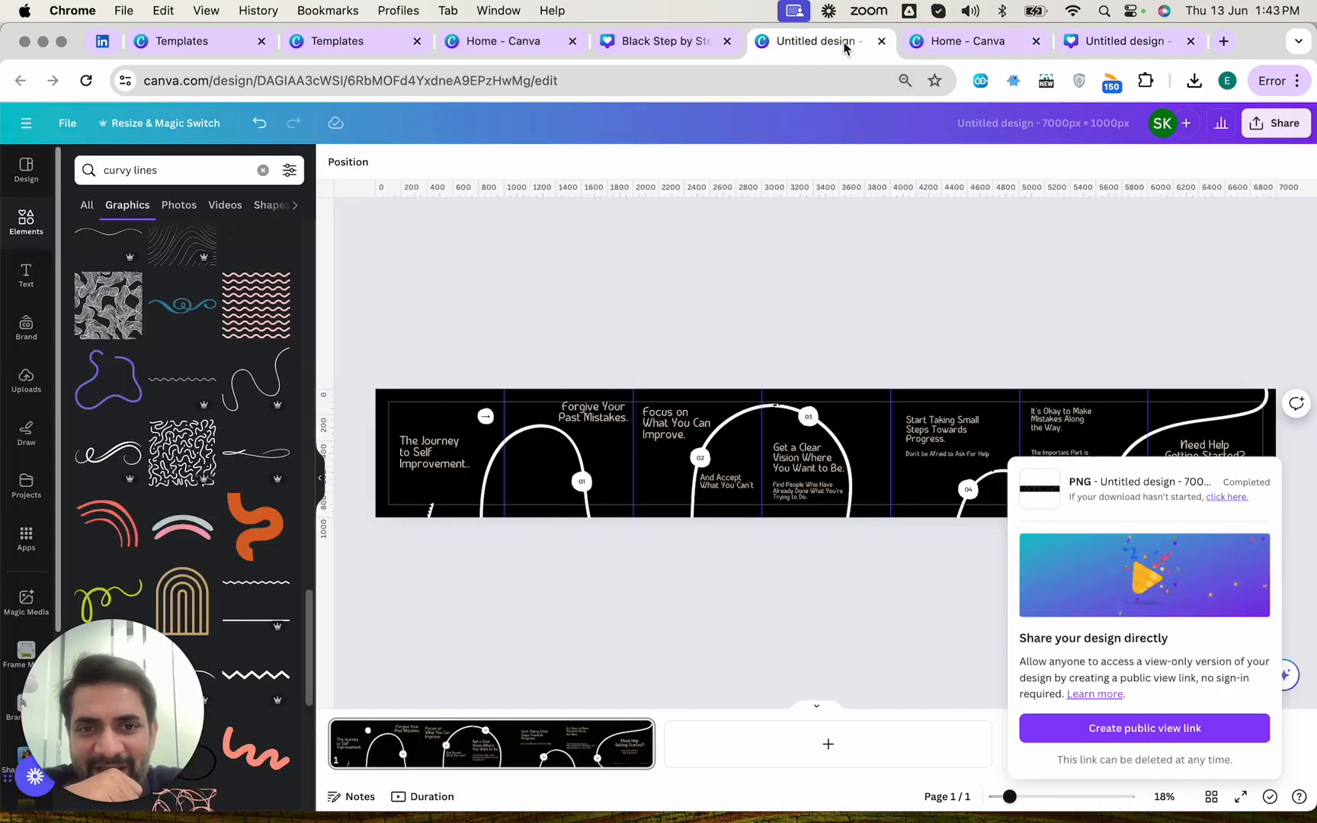
pyautogui.click(613, 325)
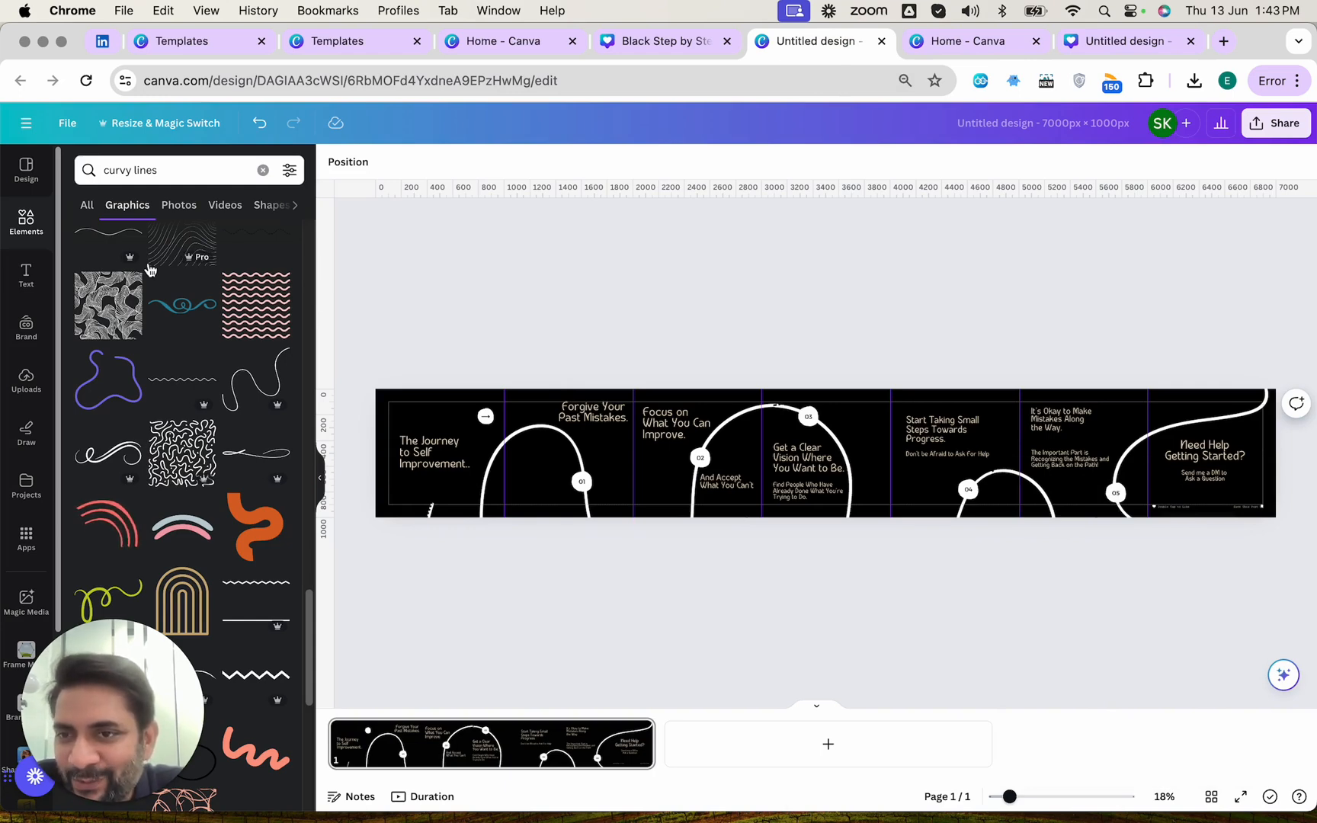
pyautogui.click(26, 221)
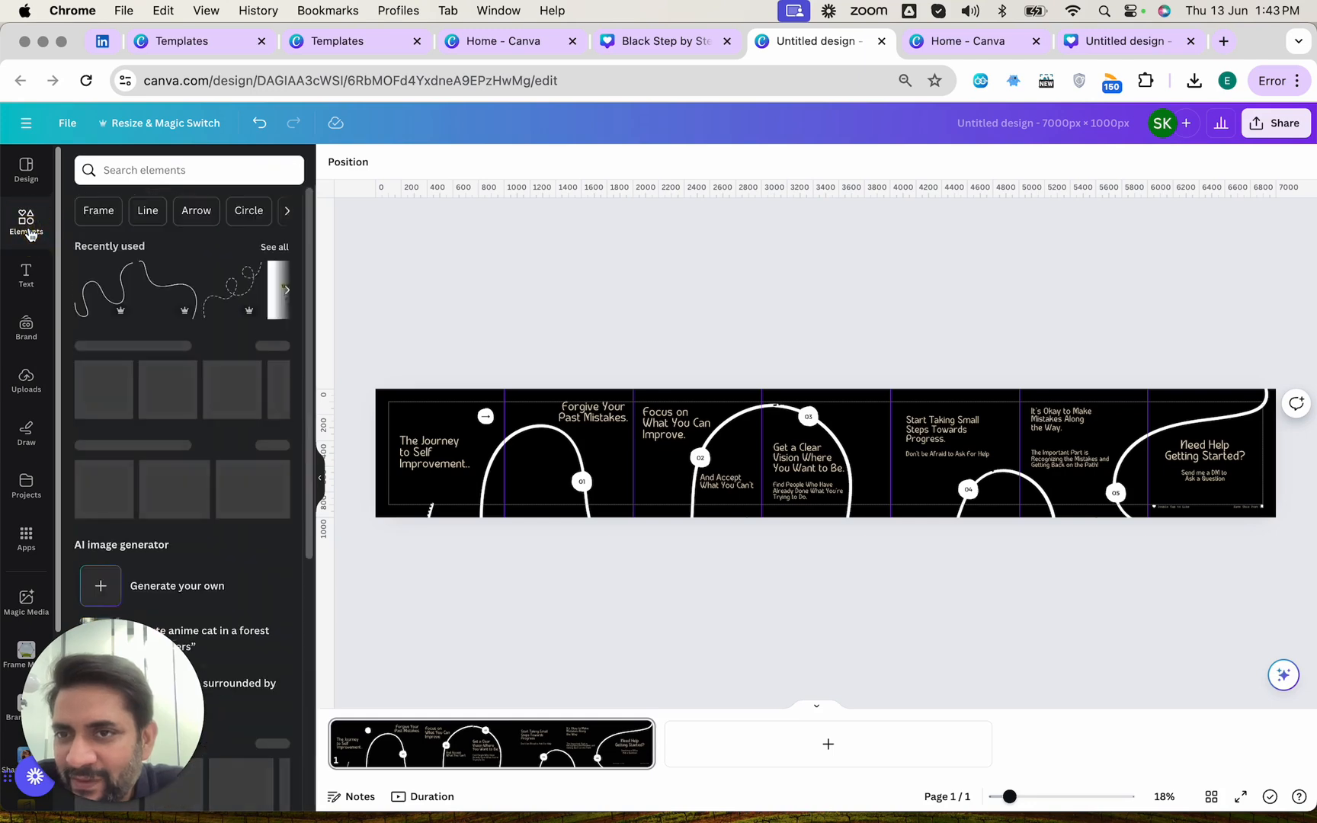
pyautogui.click(149, 169)
pyautogui.write('line')
pyautogui.press('Return')
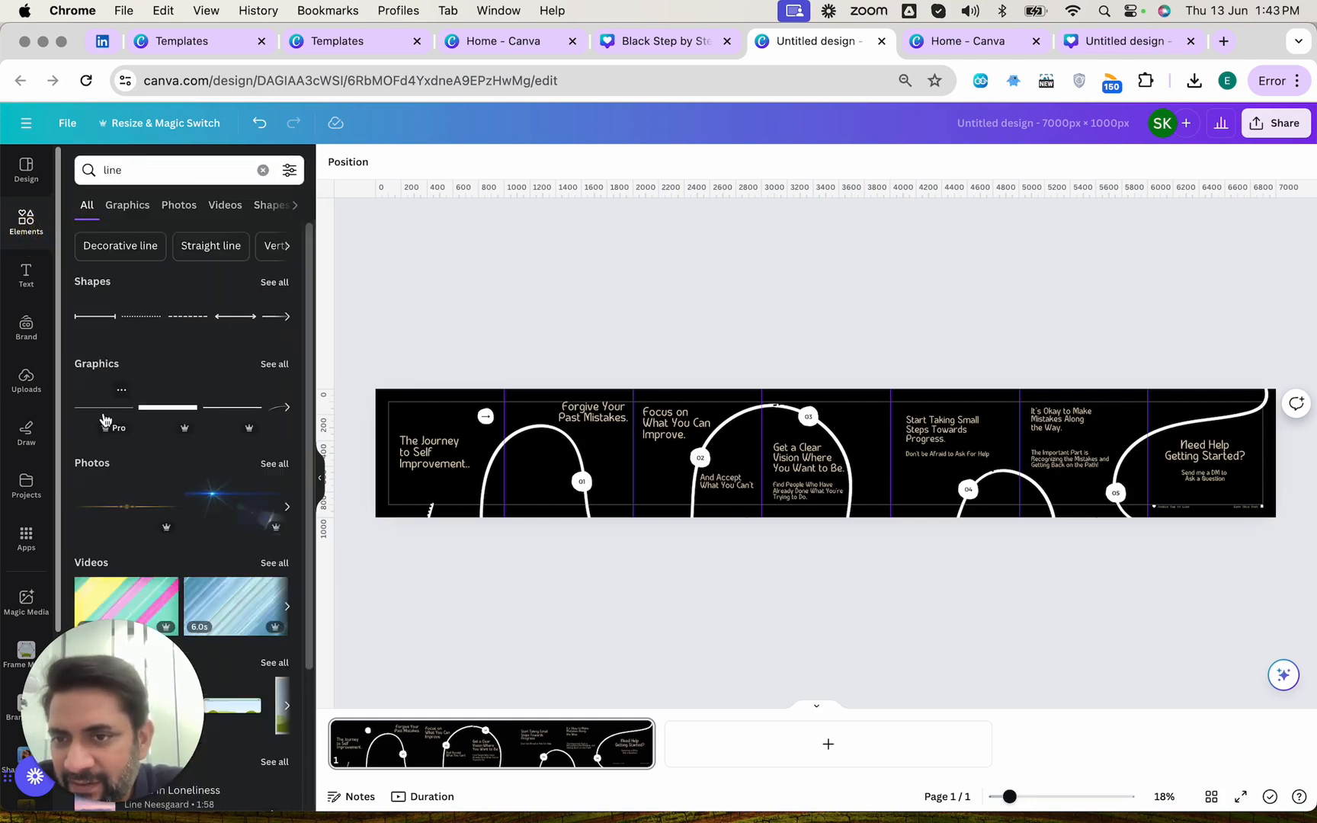
pyautogui.click(274, 282)
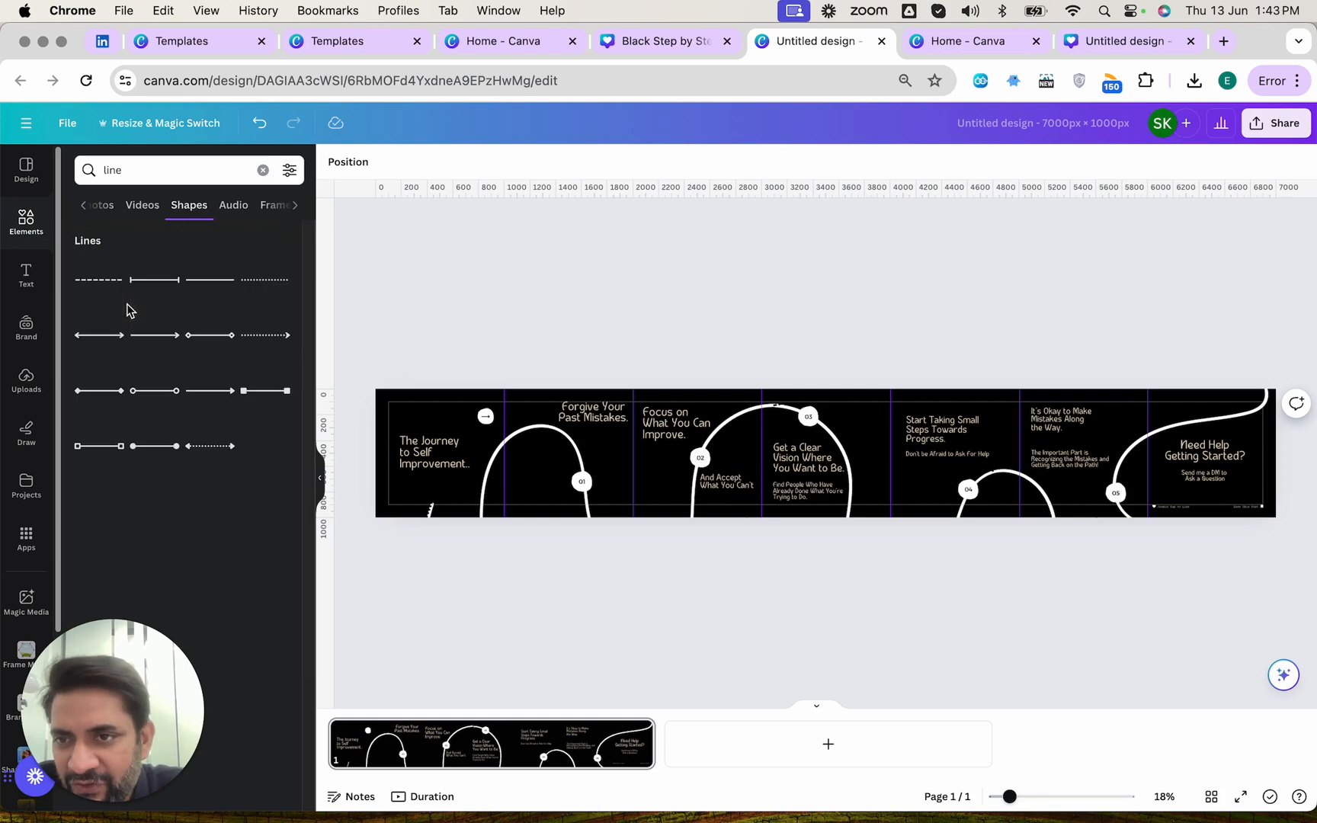
pyautogui.click(210, 287)
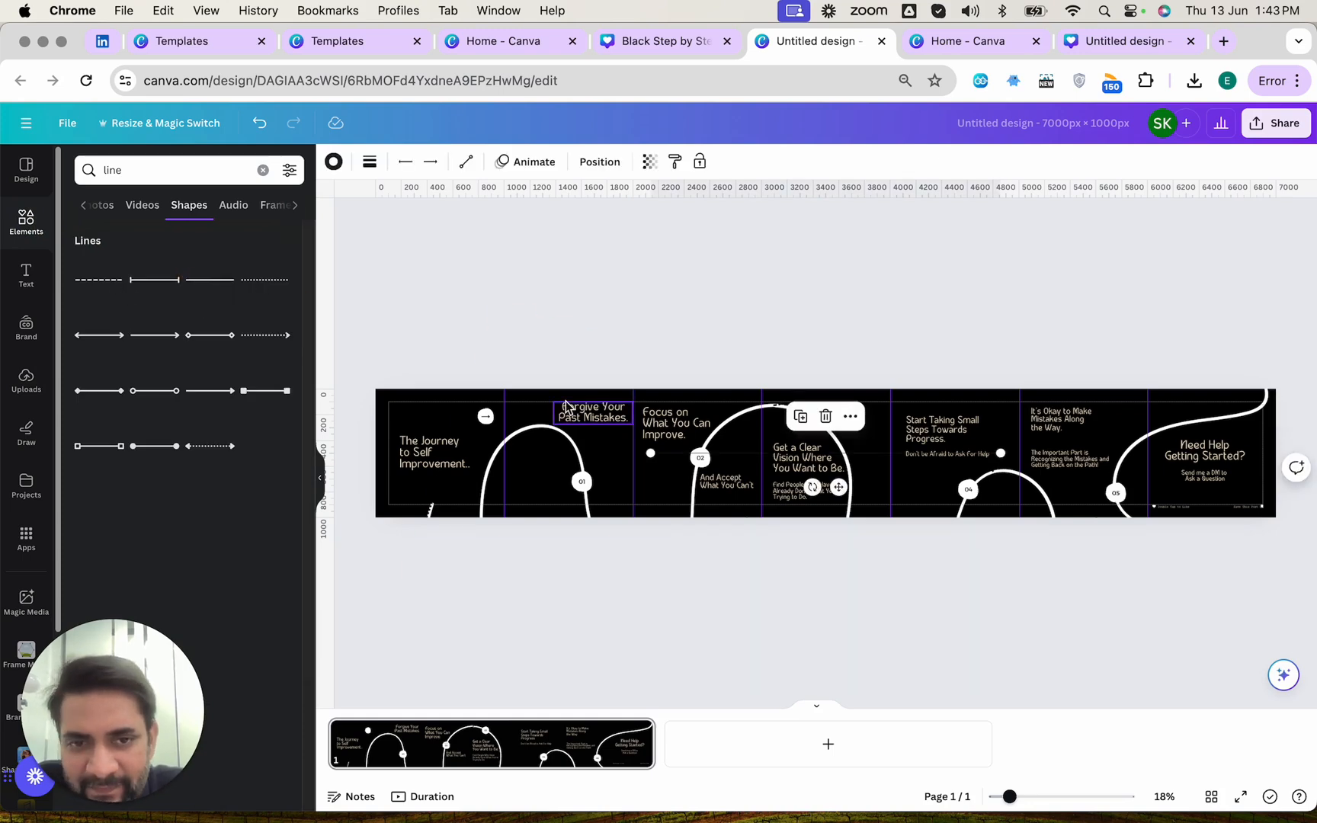
# - Colour the line light grey and stand it vertically along the boundary between the first and second slides, spanning the full canvas height
pyautogui.click(340, 171)
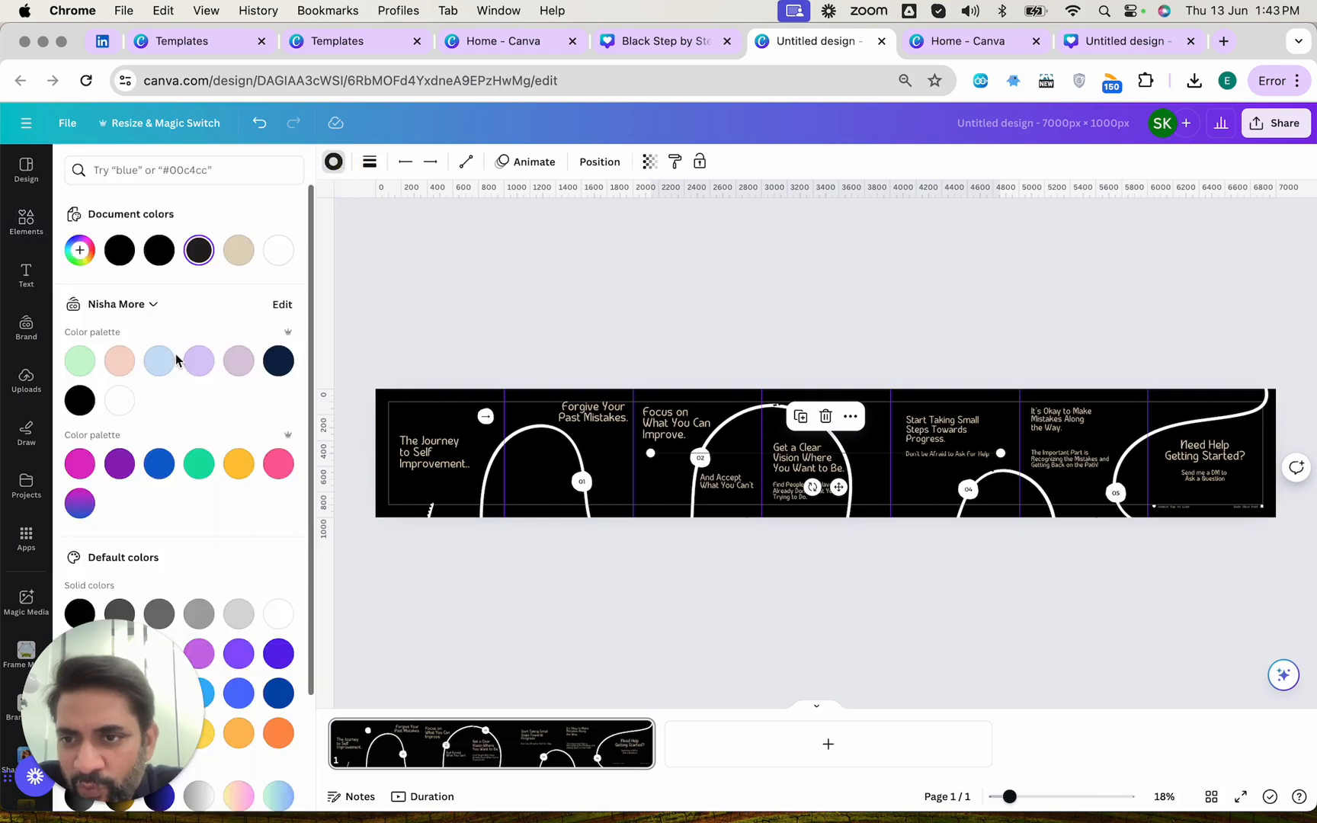
pyautogui.click(238, 617)
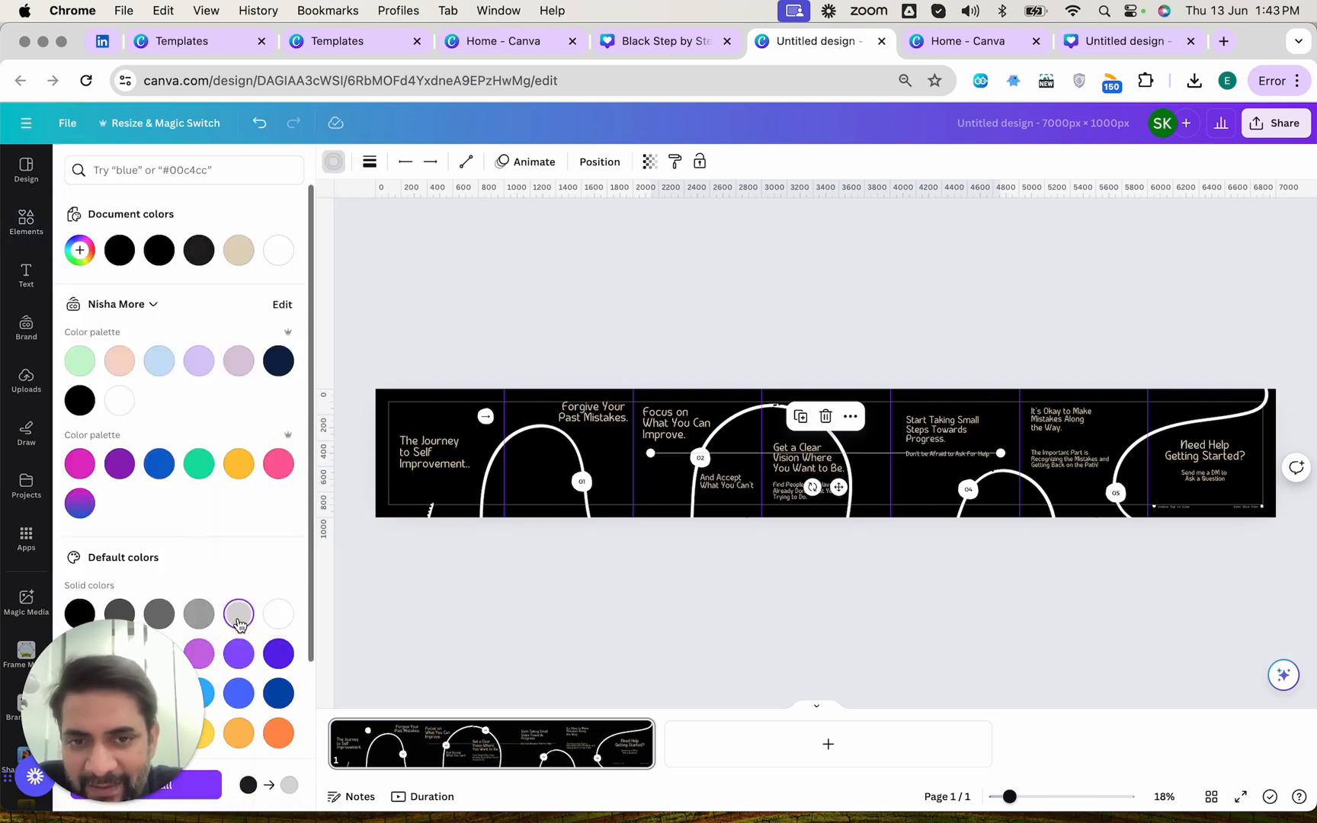
pyautogui.moveTo(1000, 453); pyautogui.dragTo(508, 523)
pyautogui.moveTo(651, 455); pyautogui.dragTo(507, 374)
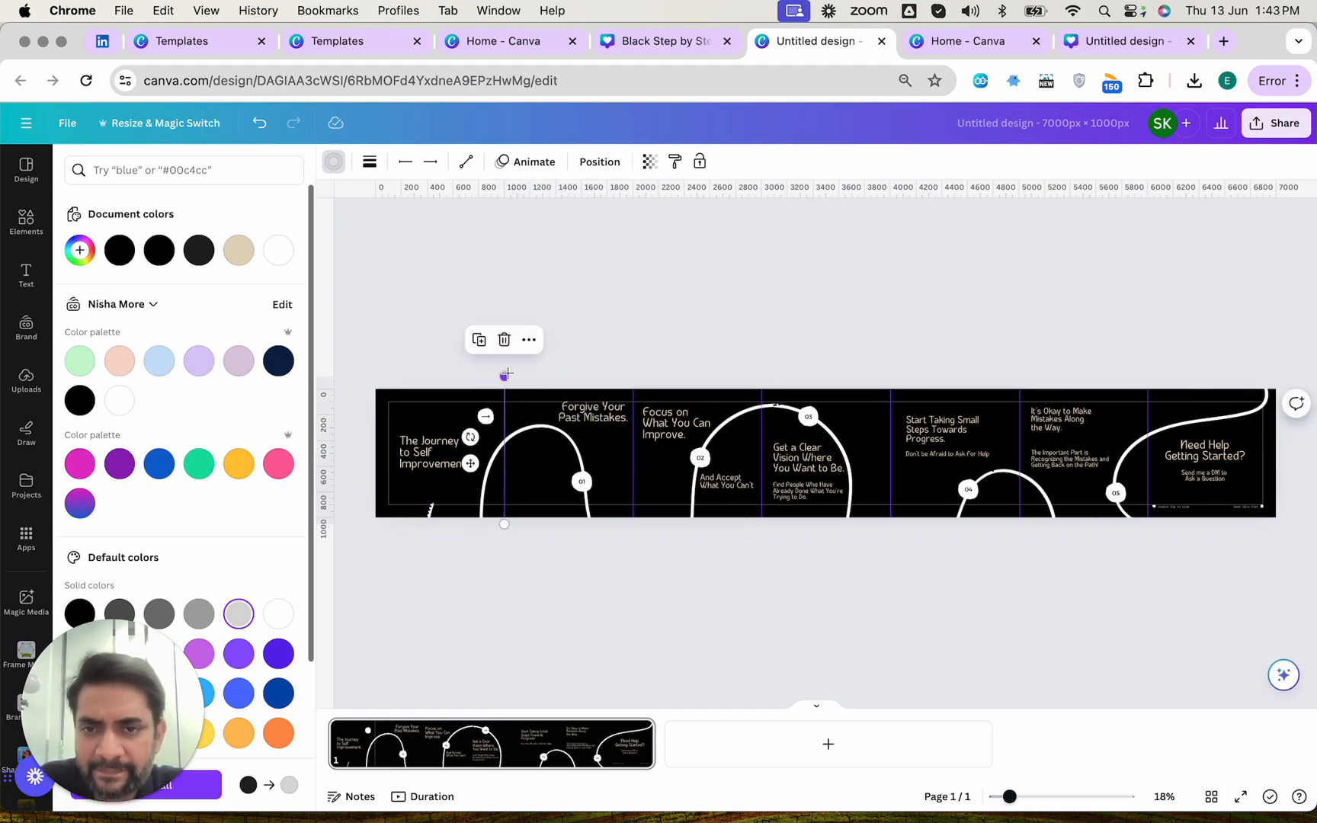
pyautogui.press('super+z')
pyautogui.click(508, 418)
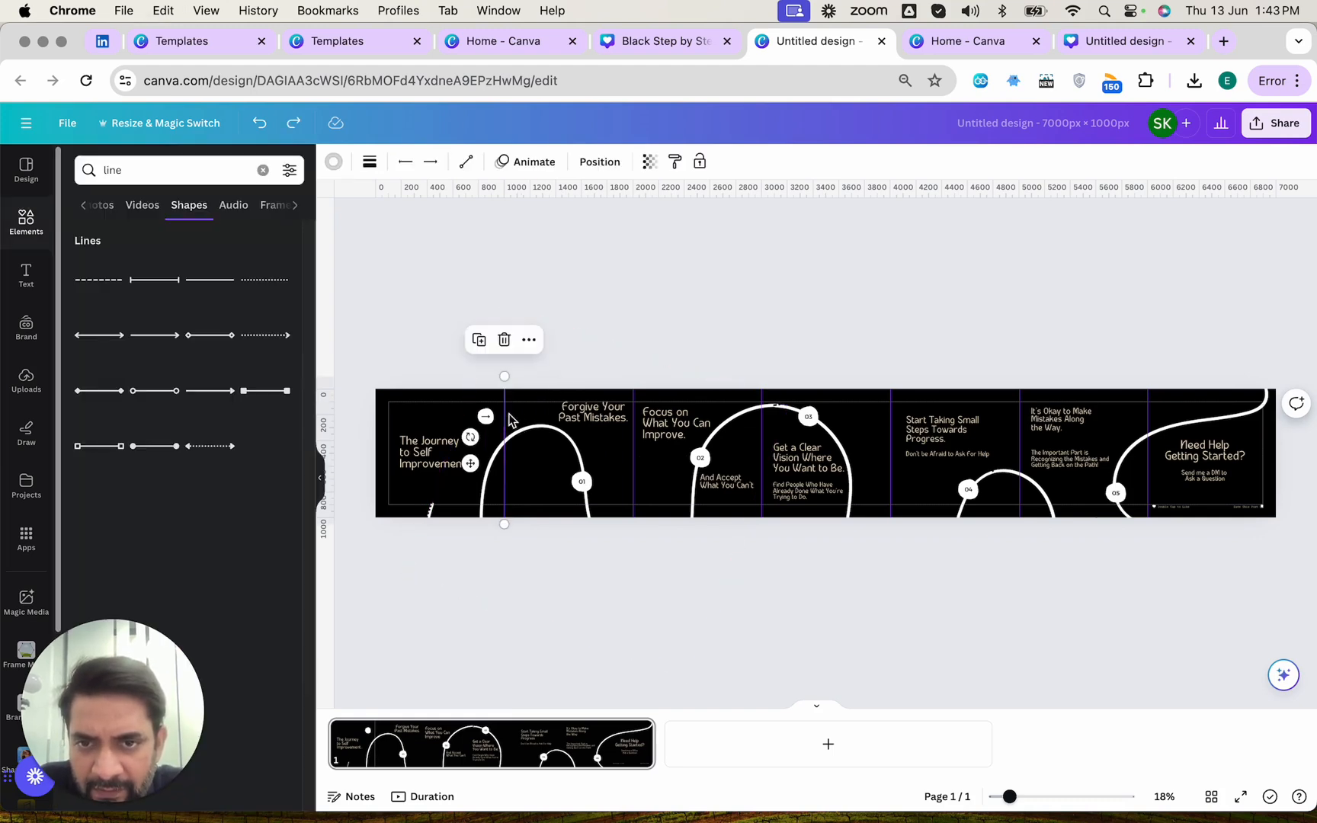
# - Copy the vertical grey line onto the remaining slide boundaries of the carousel
pyautogui.moveTo(510, 420)
pyautogui.mouseDown()
pyautogui.moveTo(629, 411)
pyautogui.moveTo(763, 450)
pyautogui.moveTo(1142, 451)
pyautogui.mouseUp()
pyautogui.press('super+v')
pyautogui.press('super+v')
pyautogui.press('super+v')
pyautogui.click(1050, 350)
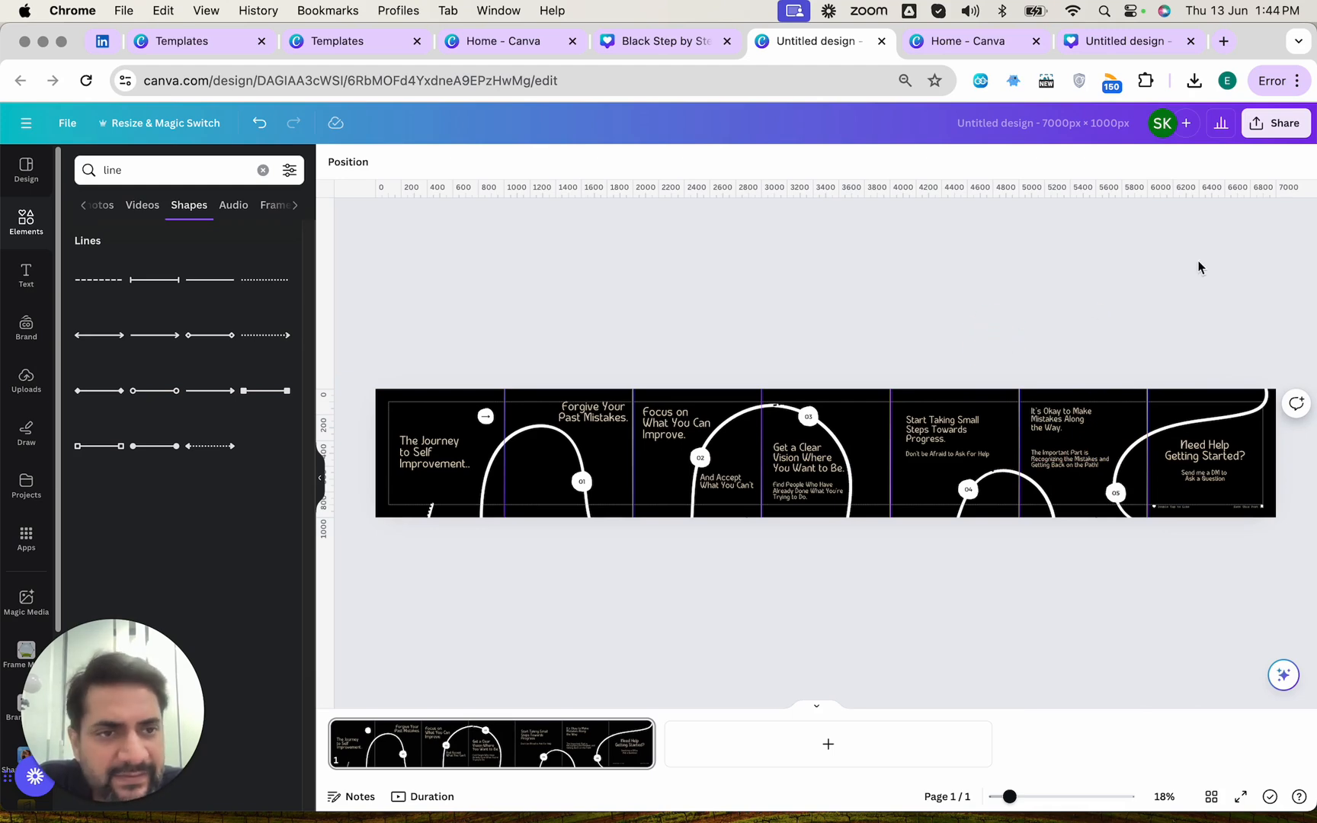
# - Download the 7000 × 1000 px carousel design with its divider lines
pyautogui.click(1265, 136)
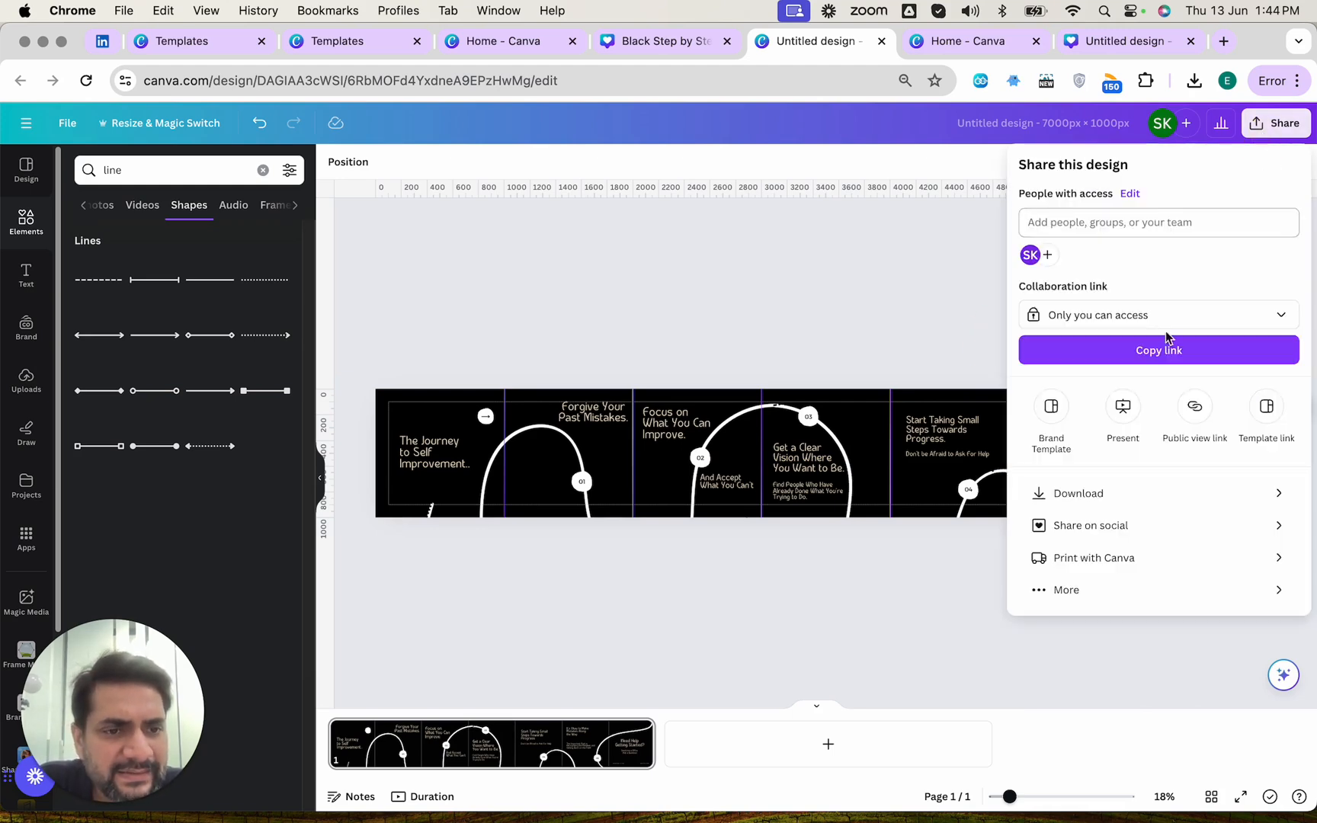
pyautogui.click(1112, 495)
pyautogui.moveTo(1071, 283); pyautogui.dragTo(1154, 292)
pyautogui.click(1159, 475)
# - Switch to the Instagram post design and delete the old carousel image from pages 1 through 4
pyautogui.click(962, 46)
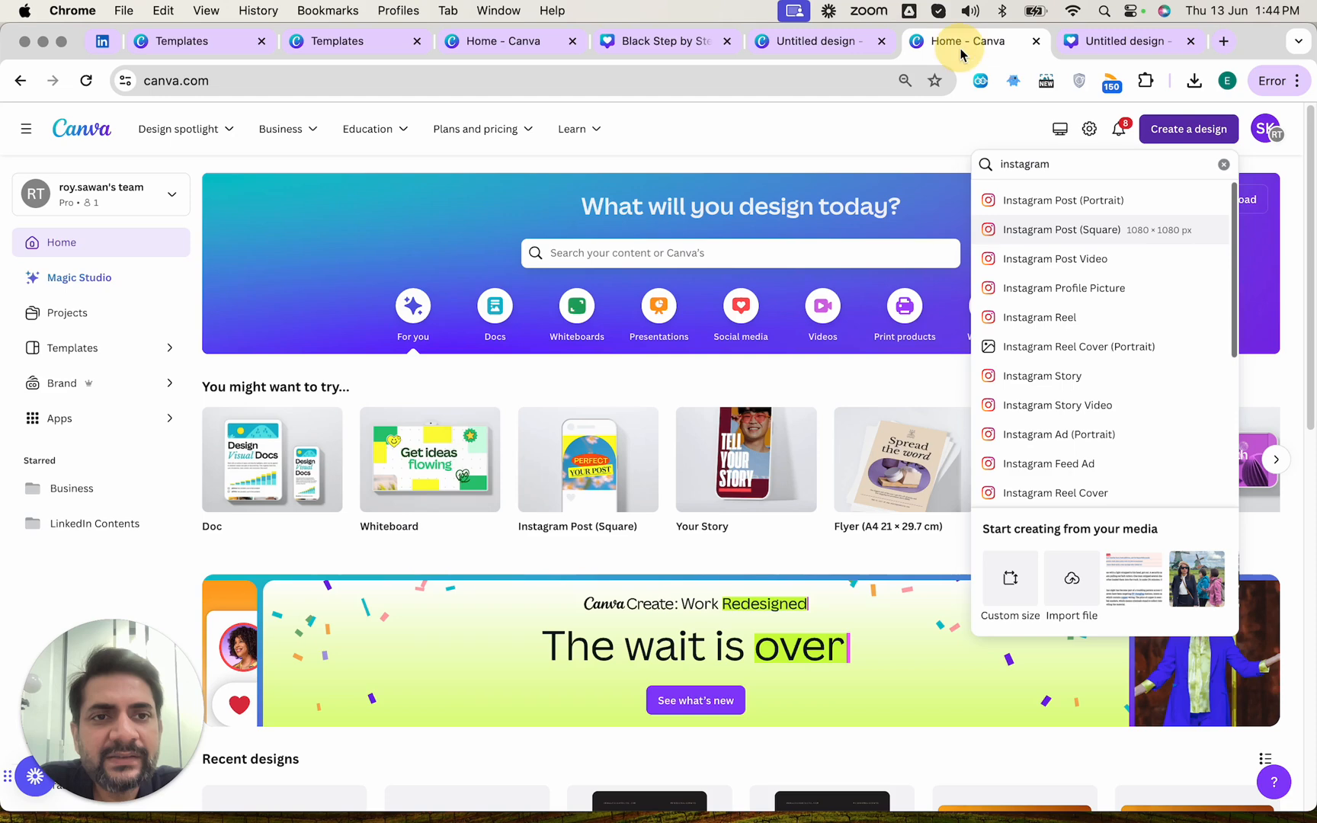
pyautogui.click(1069, 54)
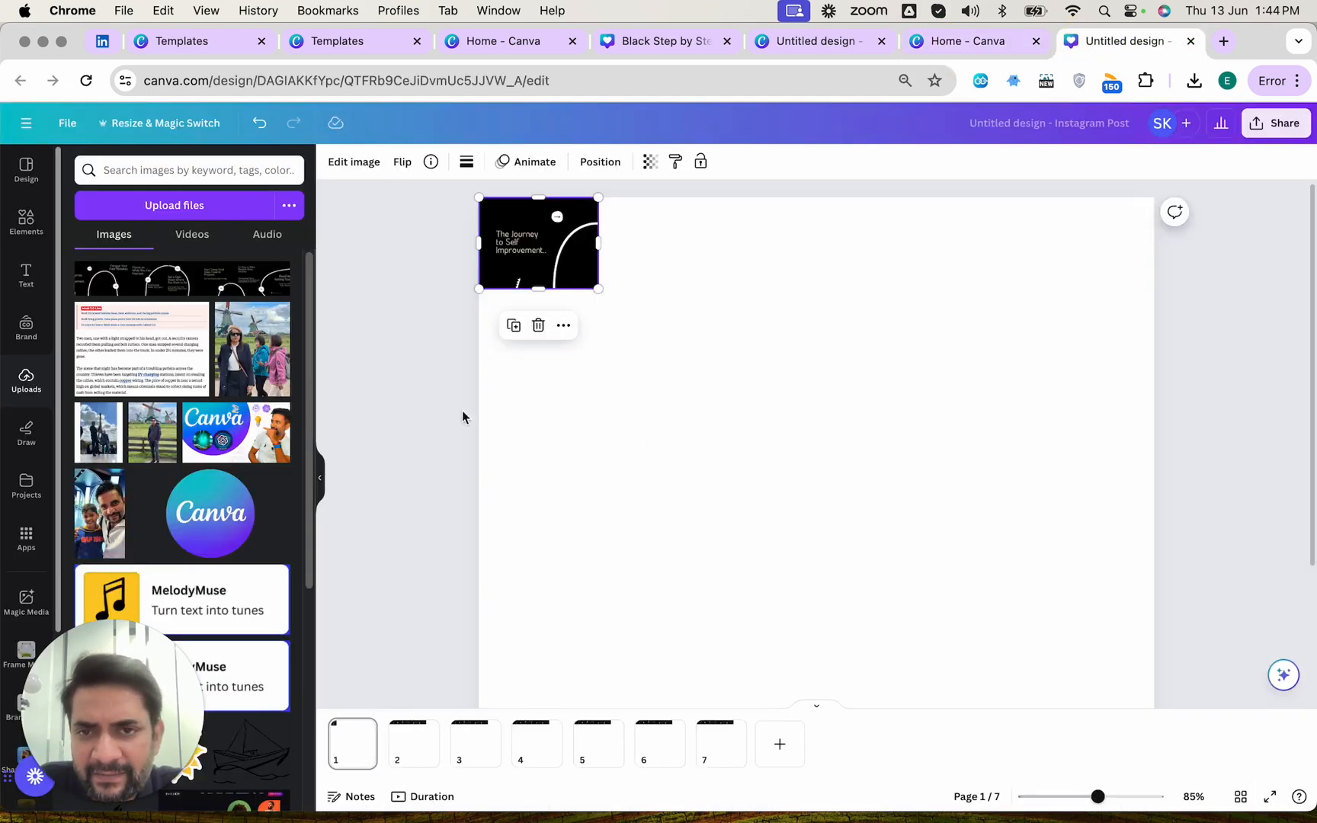
pyautogui.press('Delete')
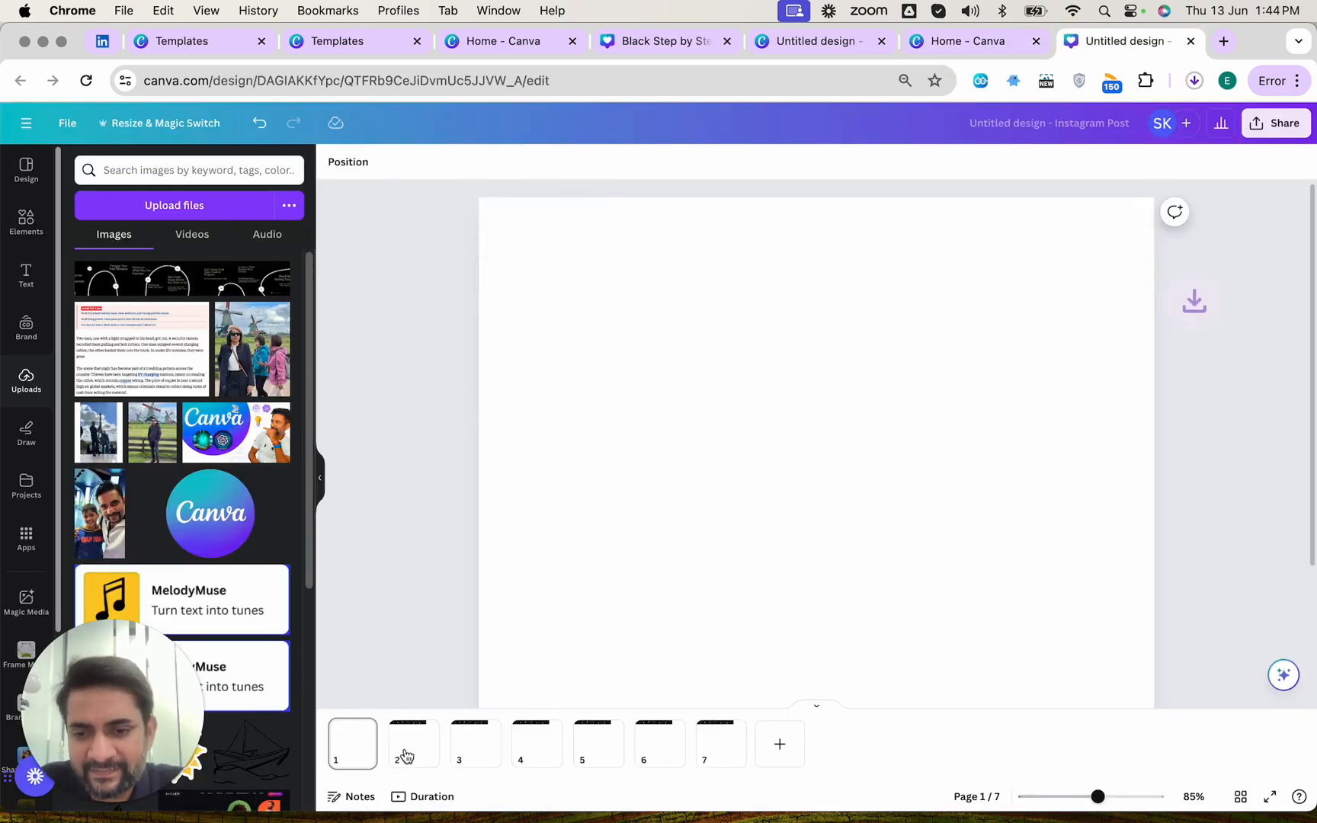
pyautogui.click(406, 755)
pyautogui.click(614, 263)
pyautogui.press('Delete')
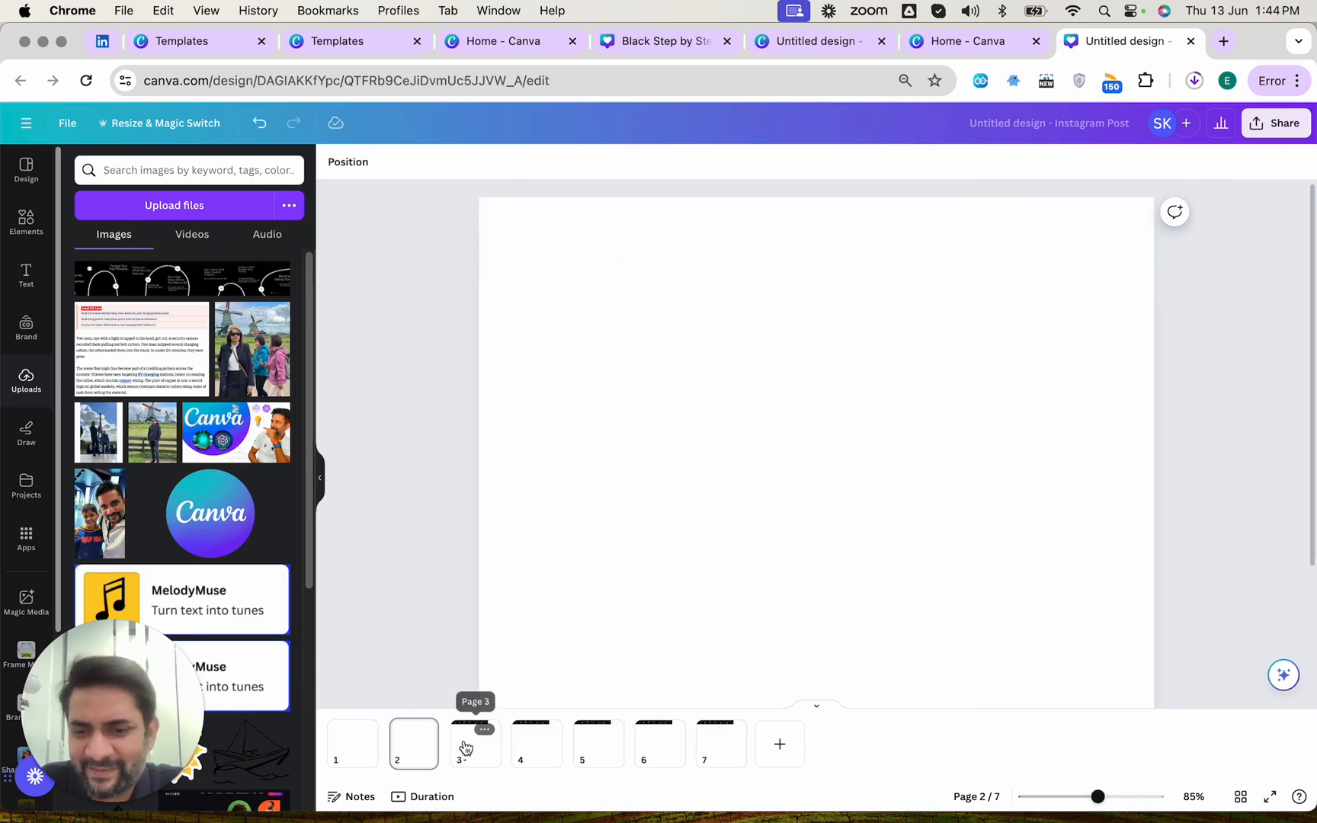
pyautogui.click(465, 747)
pyautogui.press('super+z')
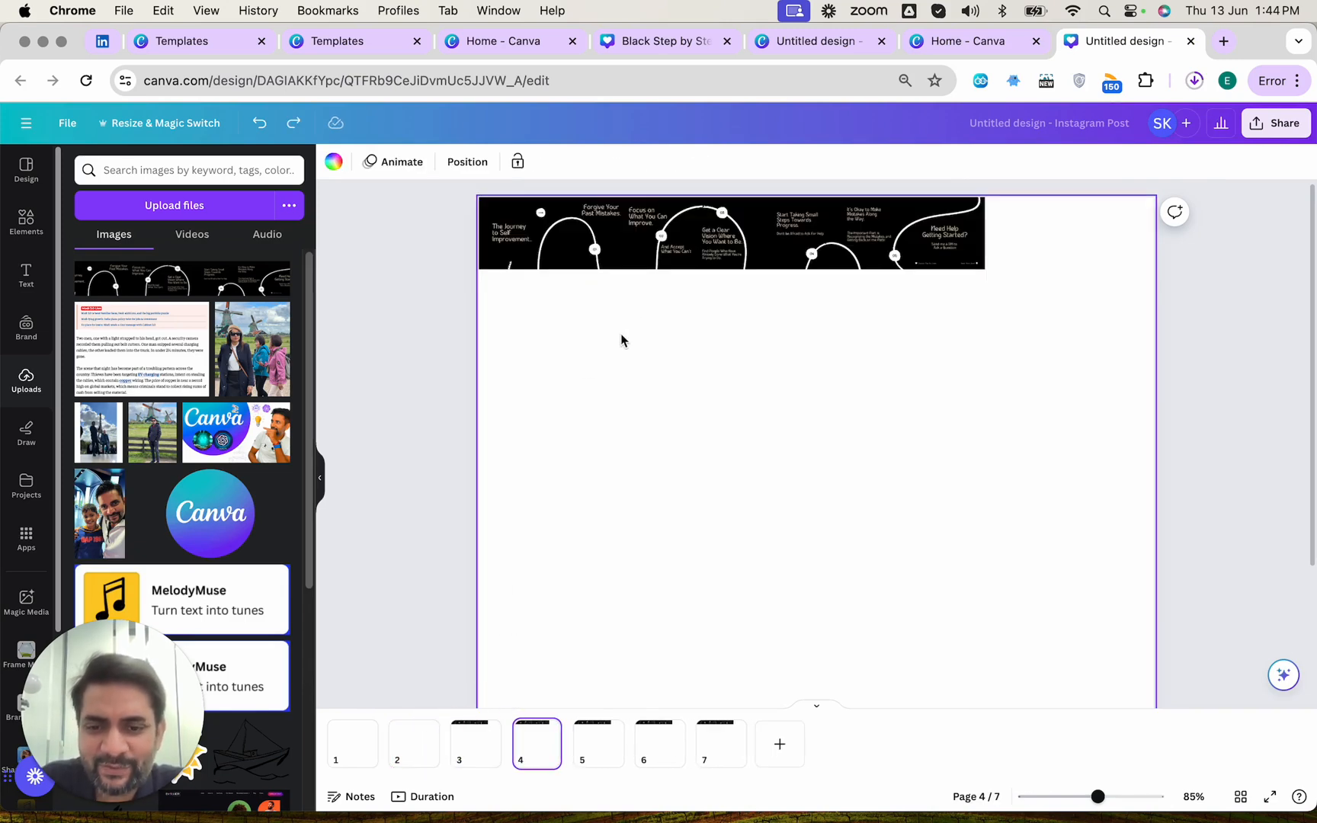
pyautogui.click(546, 244)
pyautogui.press('Delete')
pyautogui.click(464, 763)
pyautogui.click(662, 237)
pyautogui.press('Delete')
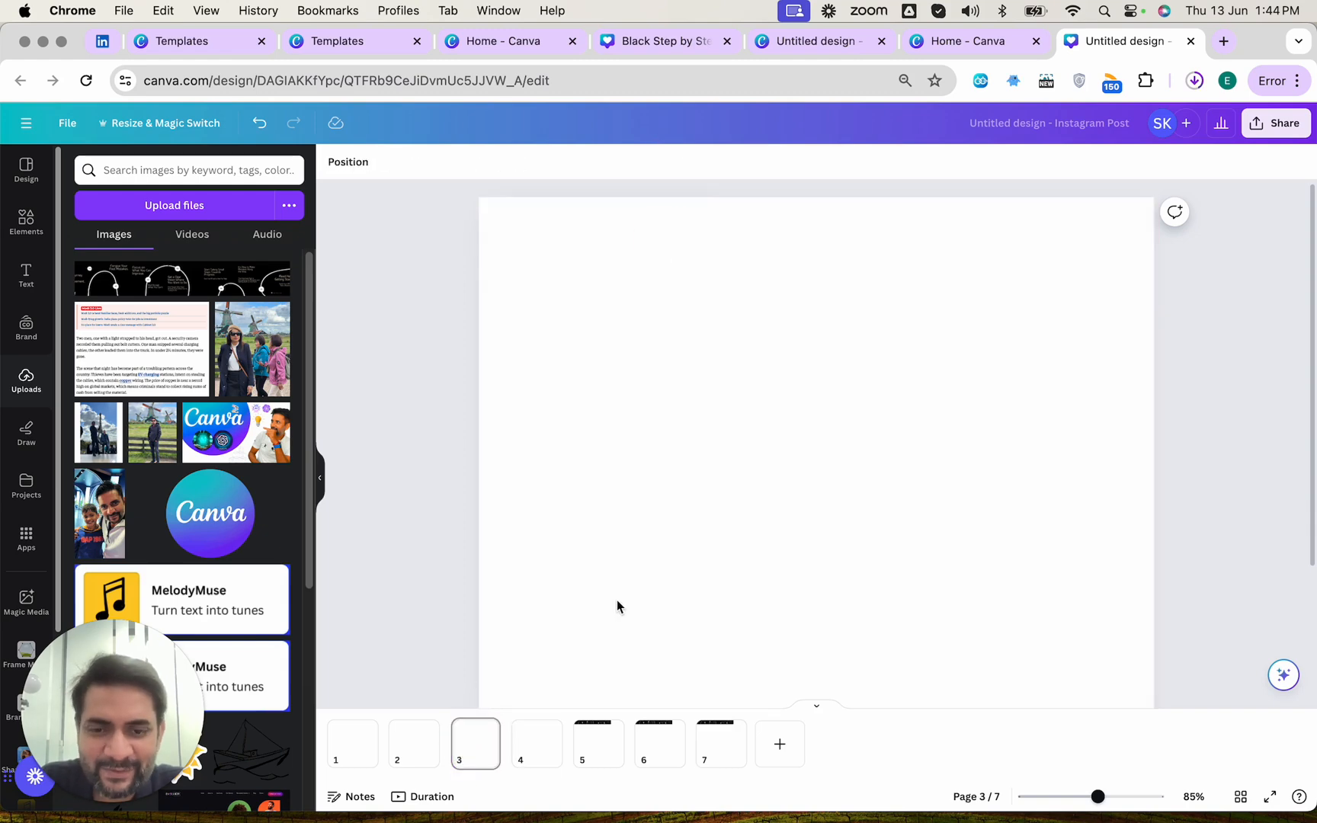
# - Delete the old carousel image from pages 5, 6 and 7
pyautogui.click(585, 755)
pyautogui.click(656, 203)
pyautogui.press('Delete')
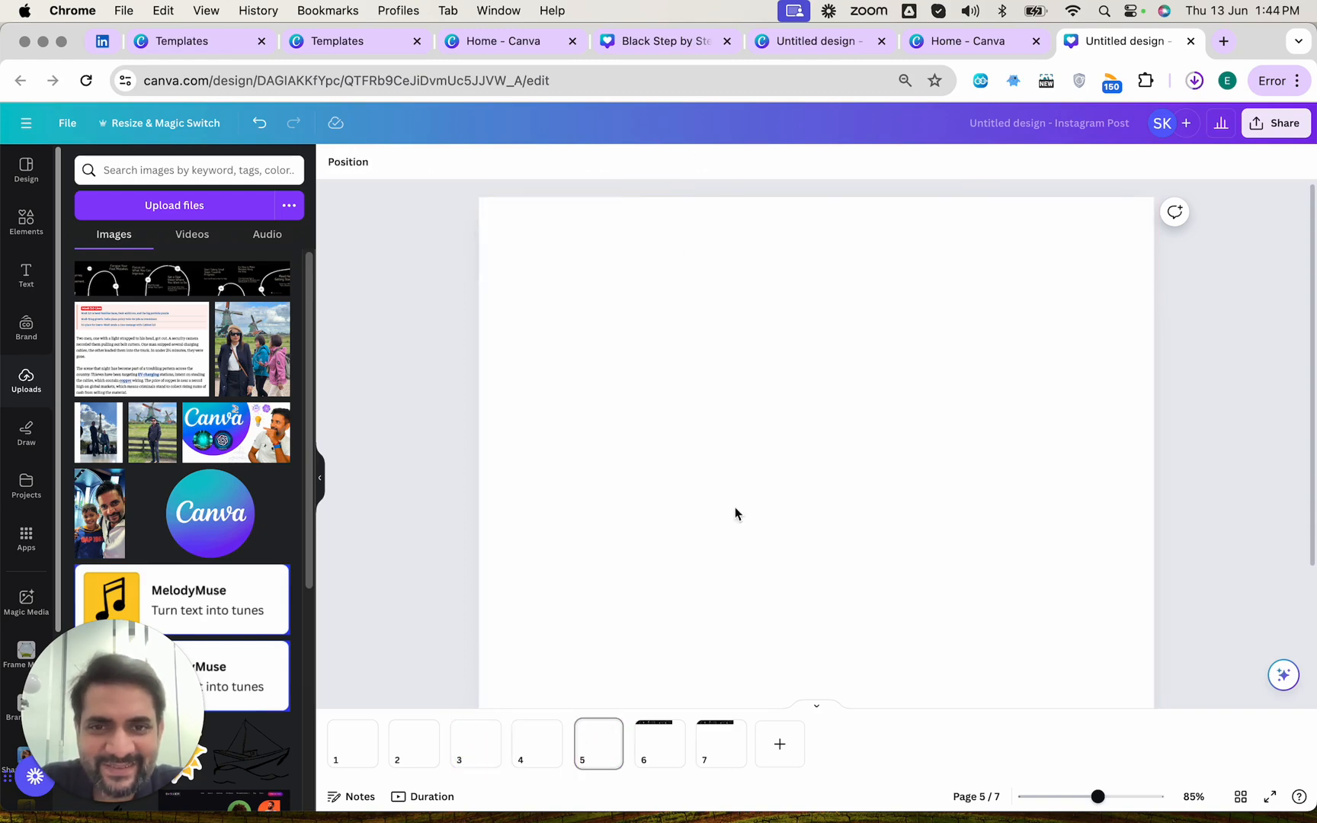
pyautogui.click(671, 744)
pyautogui.click(635, 229)
pyautogui.press('Delete')
pyautogui.click(705, 744)
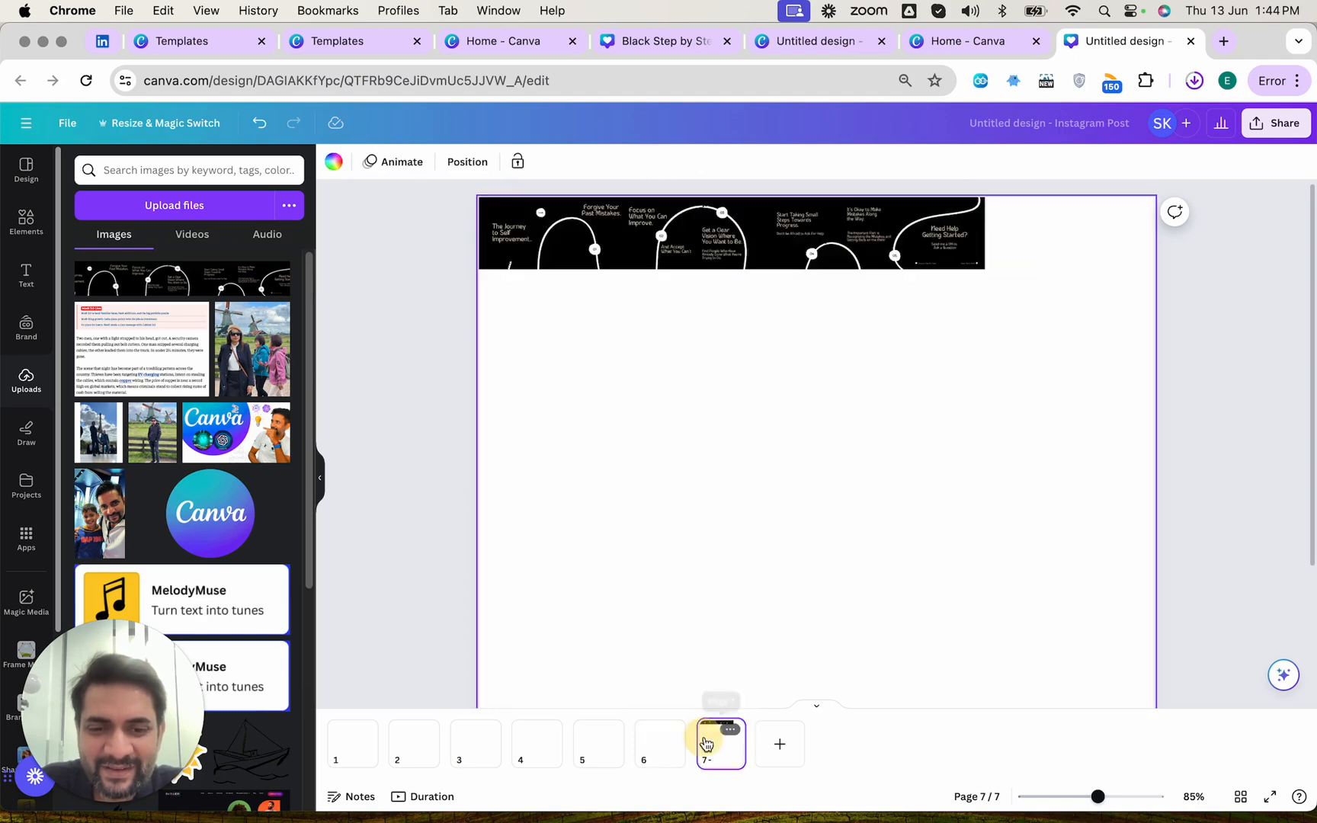
pyautogui.click(627, 226)
pyautogui.press('Delete')
# - Insert the newly downloaded carousel image on page 1, cropped to the first slide at its divider line and enlarged to fill the page
pyautogui.click(350, 754)
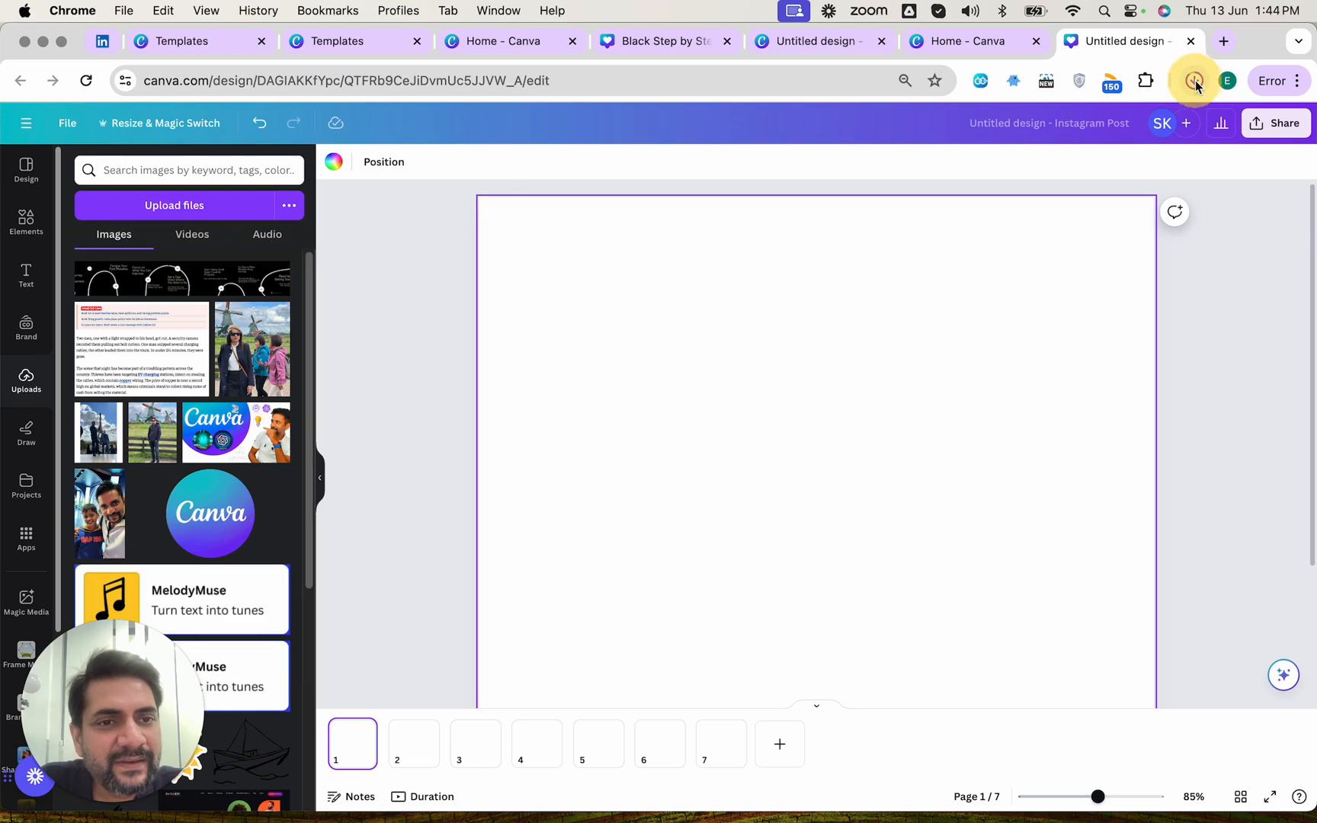
pyautogui.moveTo(1037, 140); pyautogui.dragTo(817, 394)
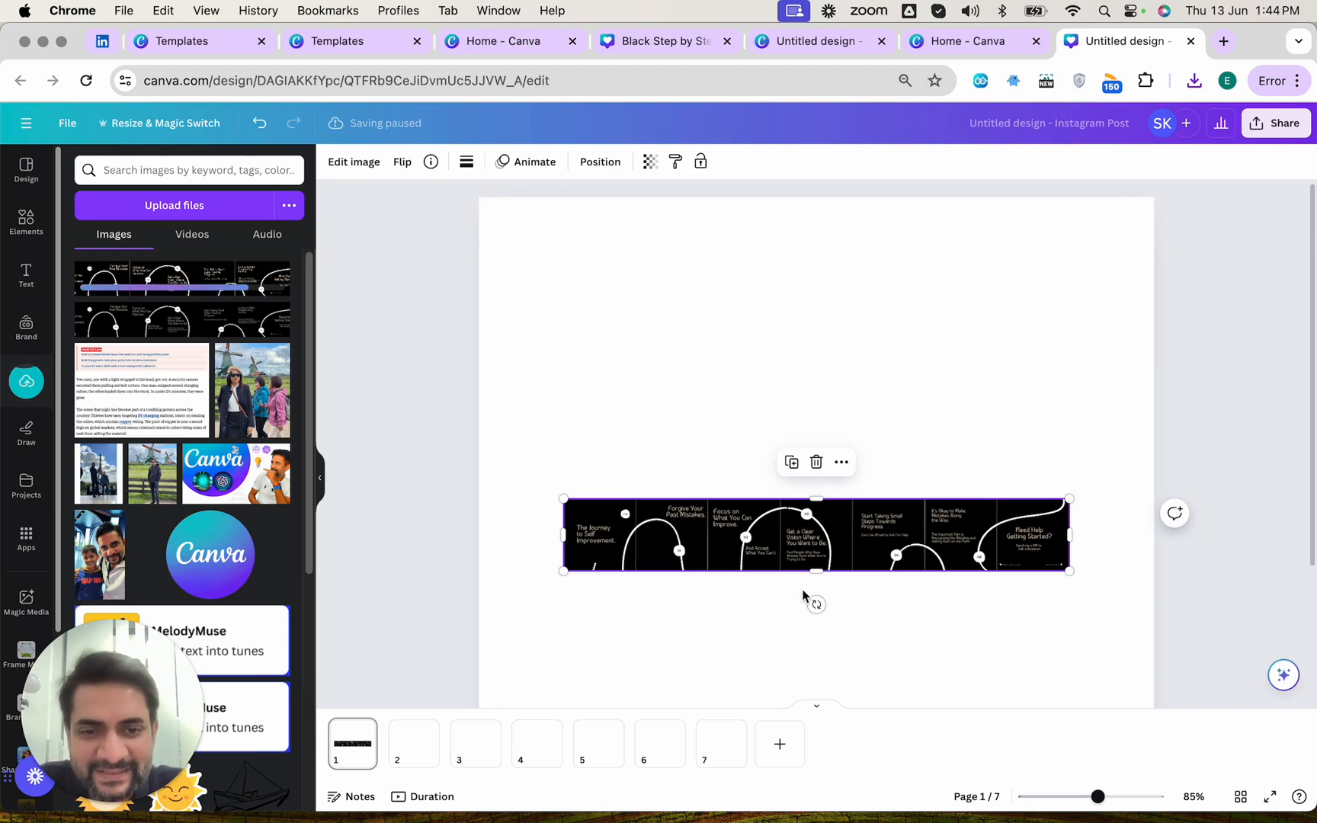
pyautogui.moveTo(706, 536); pyautogui.dragTo(682, 329)
pyautogui.moveTo(1046, 364); pyautogui.dragTo(646, 367)
pyautogui.moveTo(553, 350); pyautogui.dragTo(495, 263)
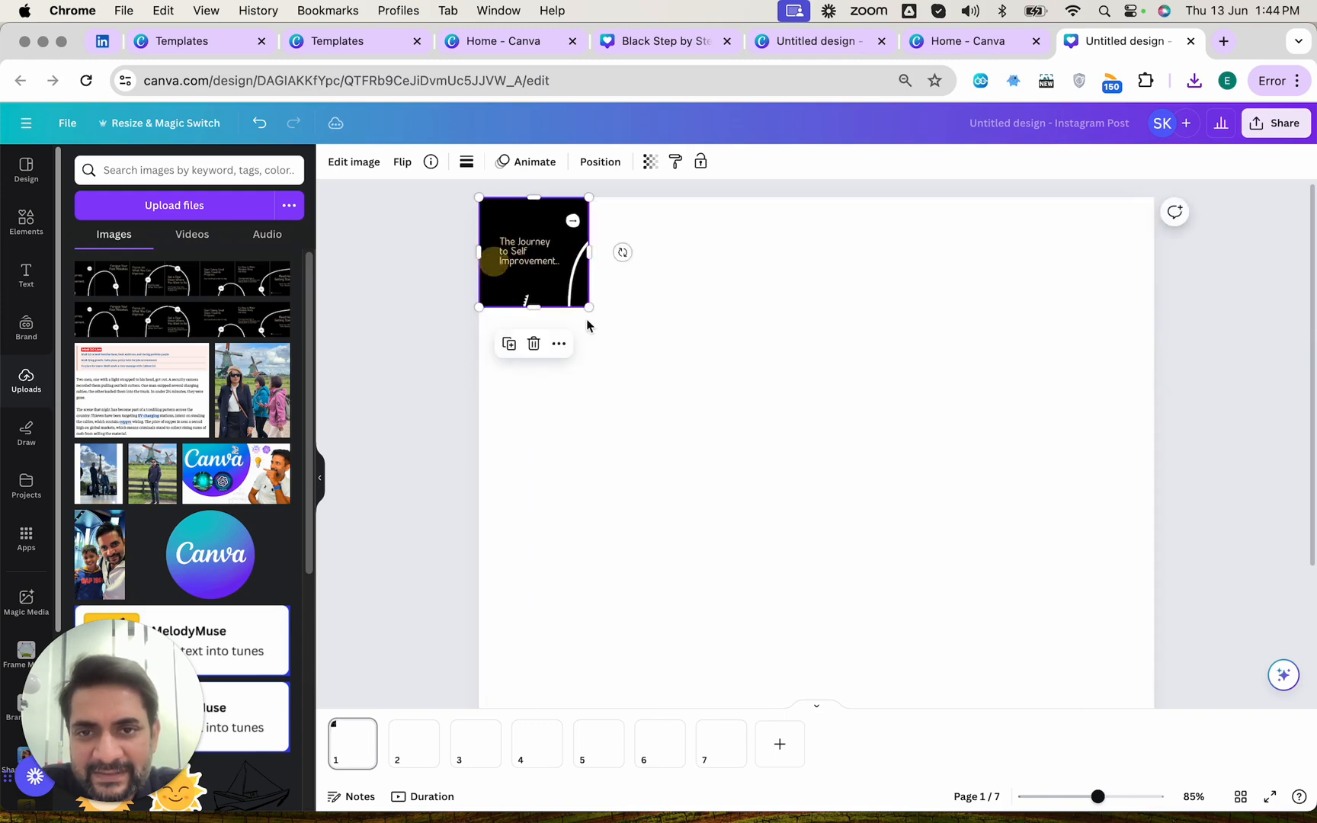
pyautogui.click(1081, 532)
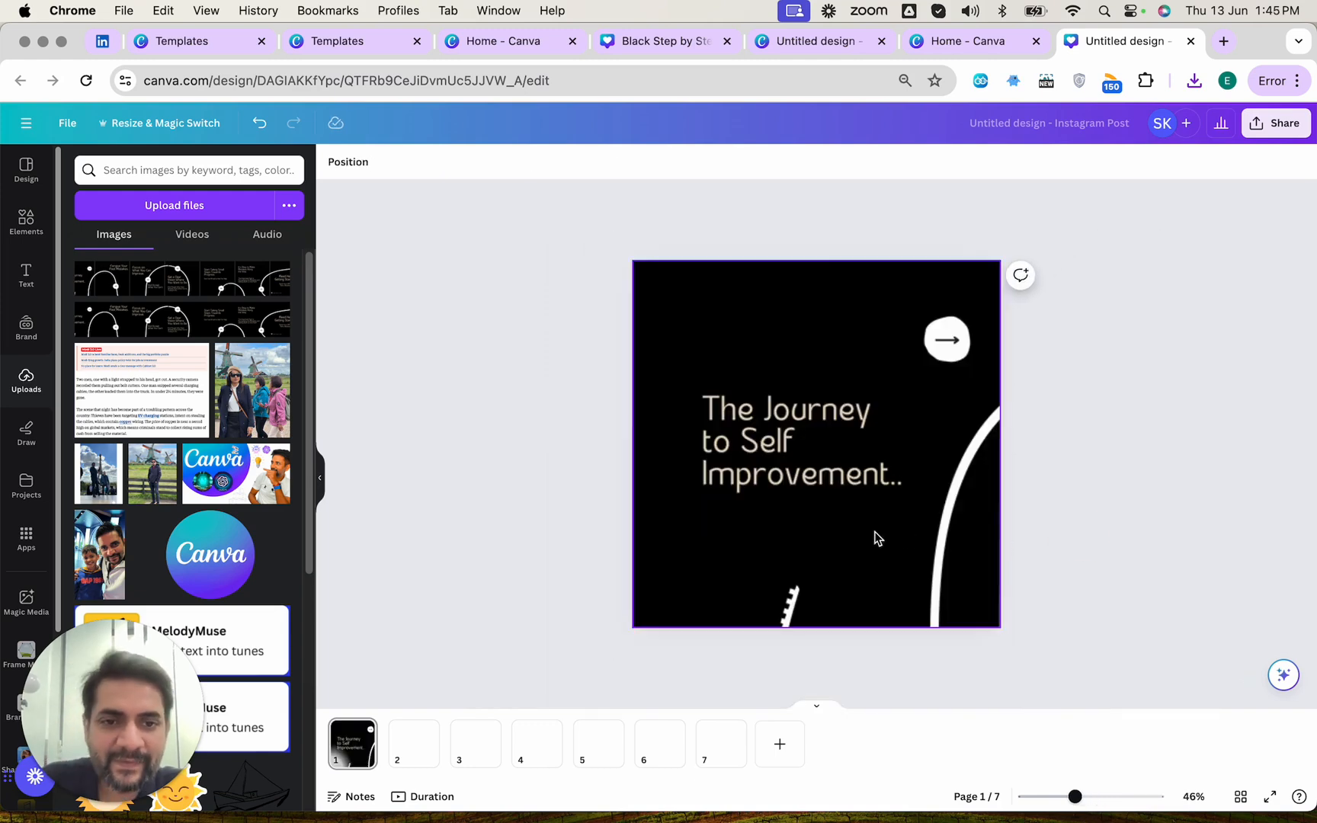
# - Copy the page 1 image to page 2, shift it one page width left and extend its crop to show the second slide
pyautogui.click(877, 538)
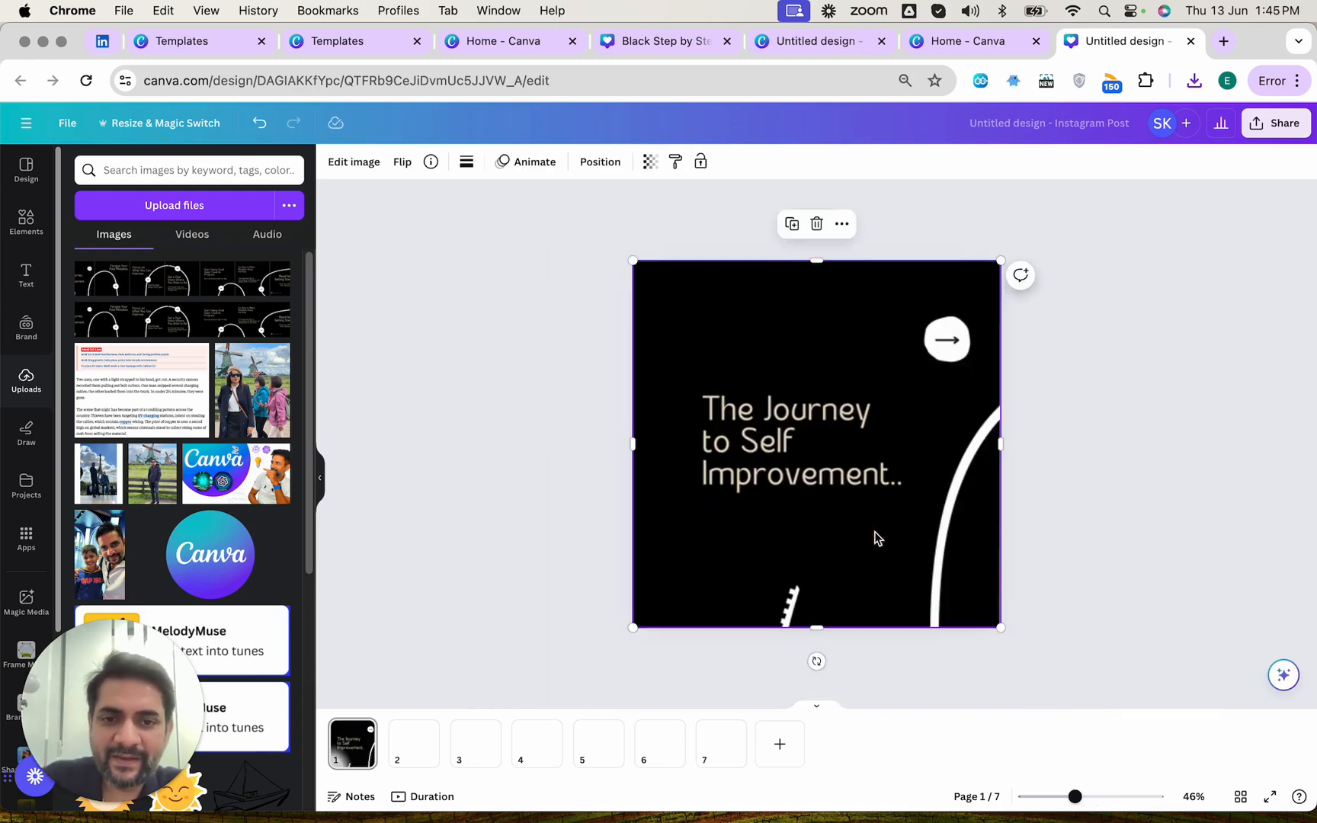
pyautogui.click(422, 757)
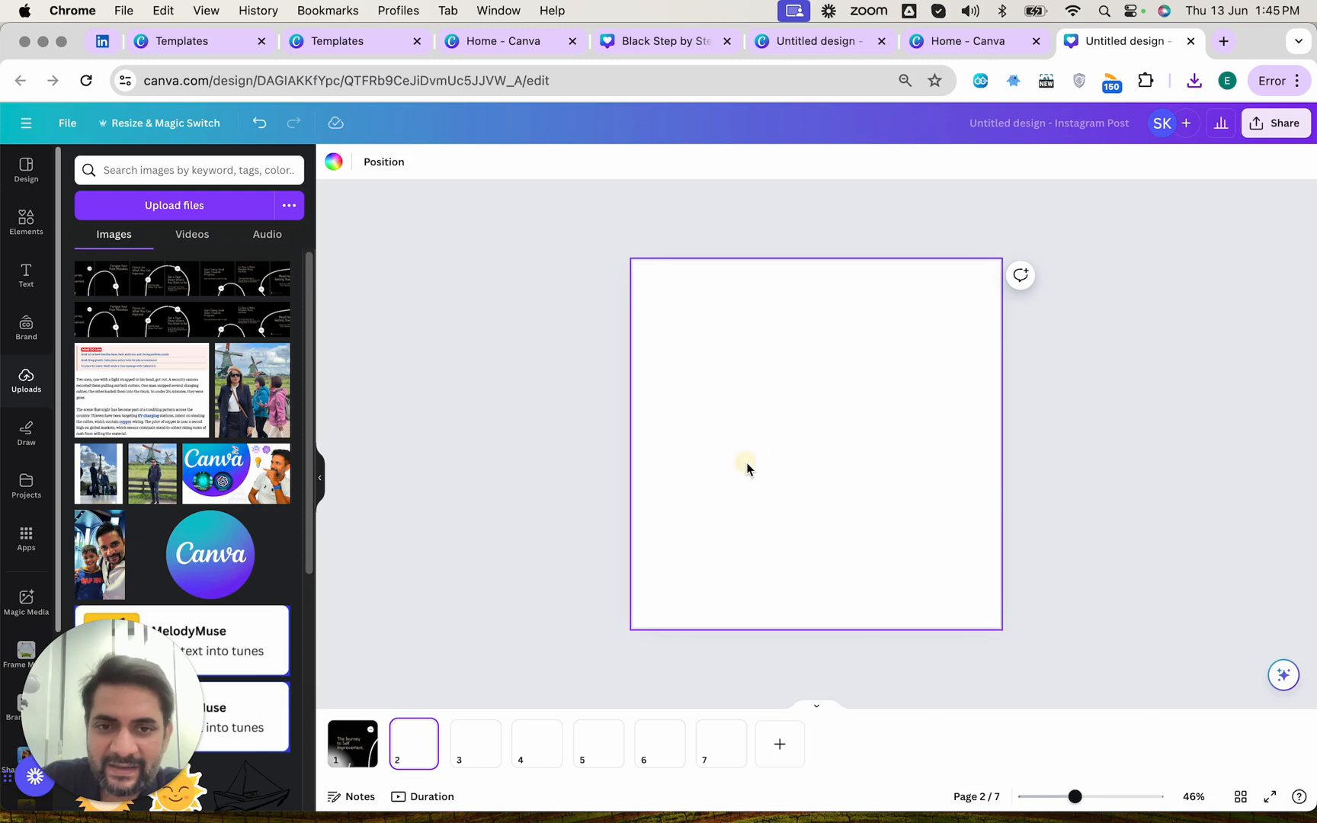
pyautogui.press('super+v')
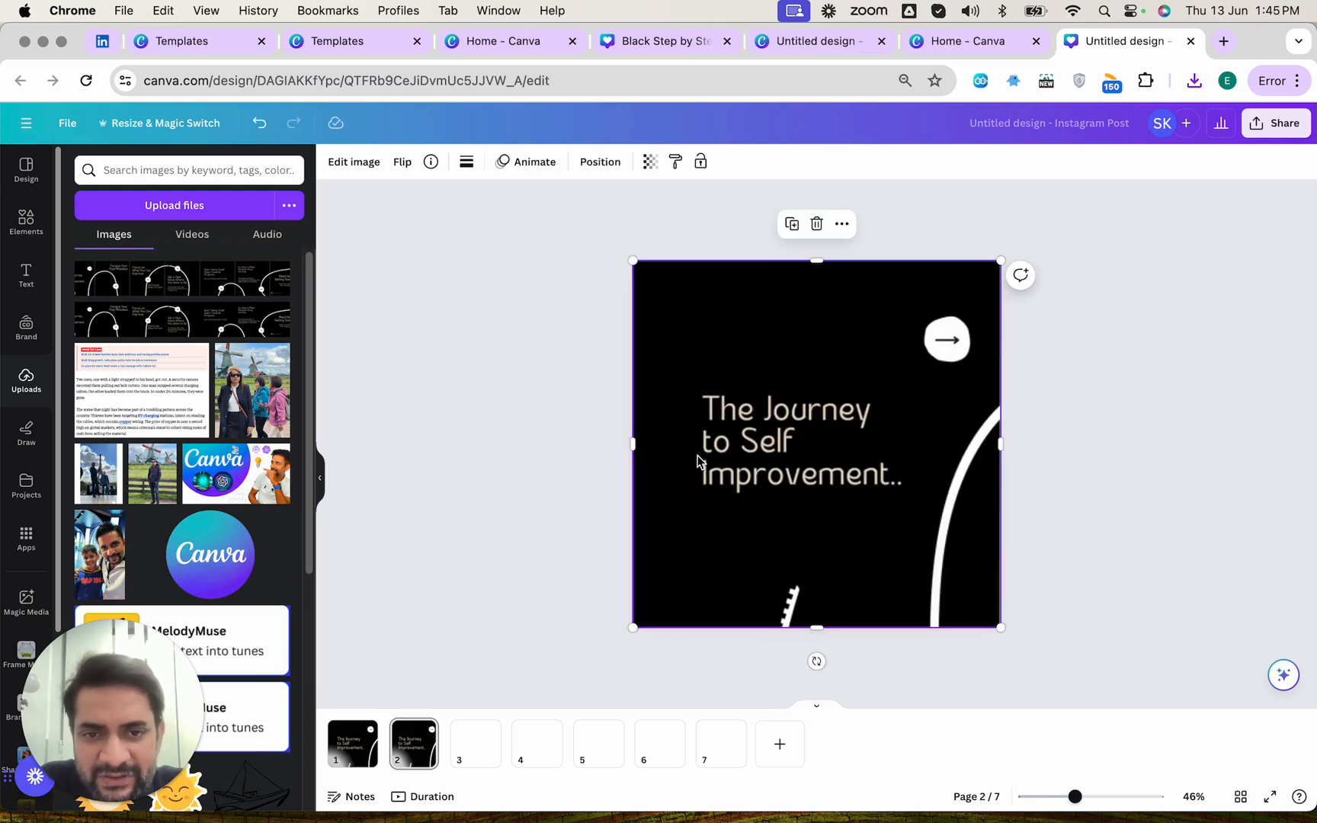
pyautogui.moveTo(725, 458); pyautogui.dragTo(359, 452)
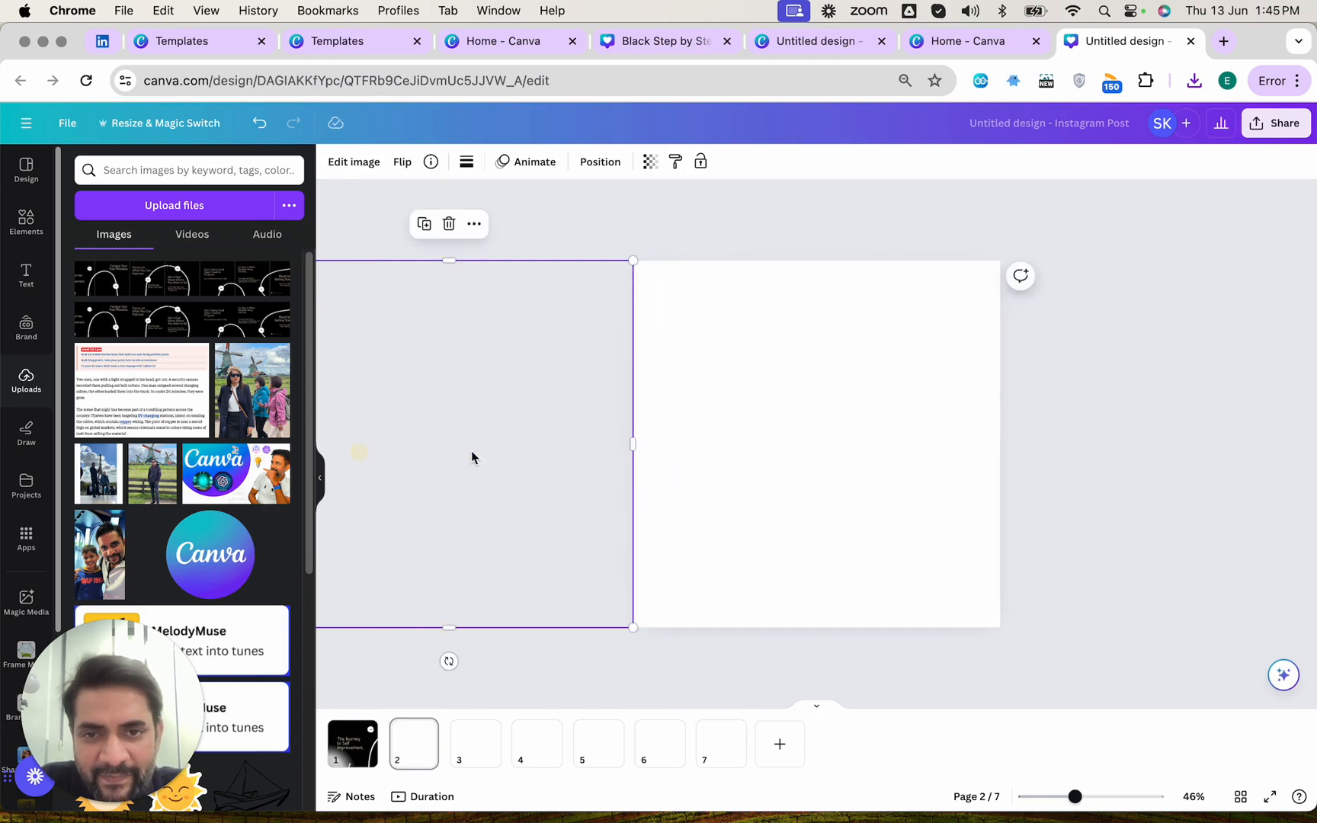
pyautogui.moveTo(722, 437); pyautogui.dragTo(1003, 438)
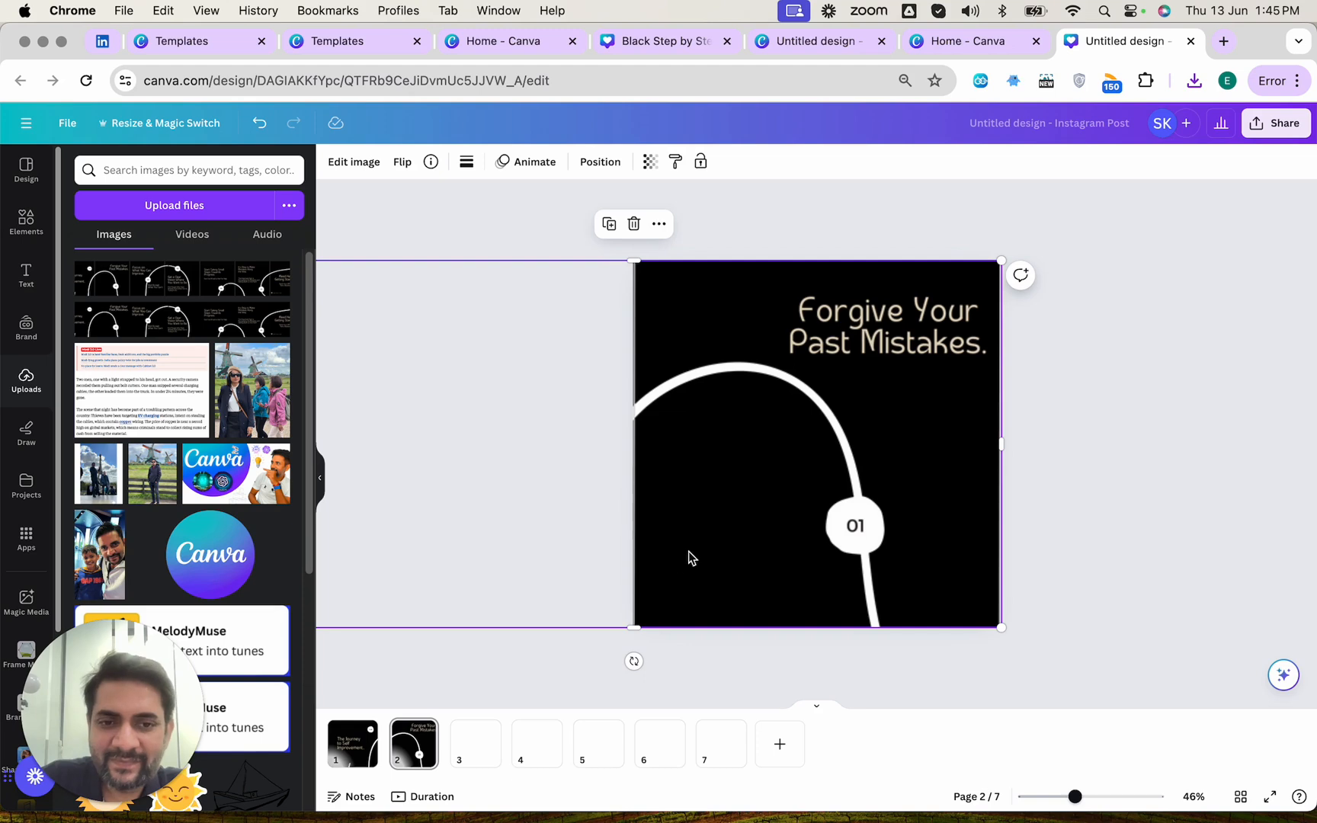
# - Paste the image onto page 3, shift it left off the page and extend its crop to show the "Focus on What You Can Improve." slide
pyautogui.click(473, 744)
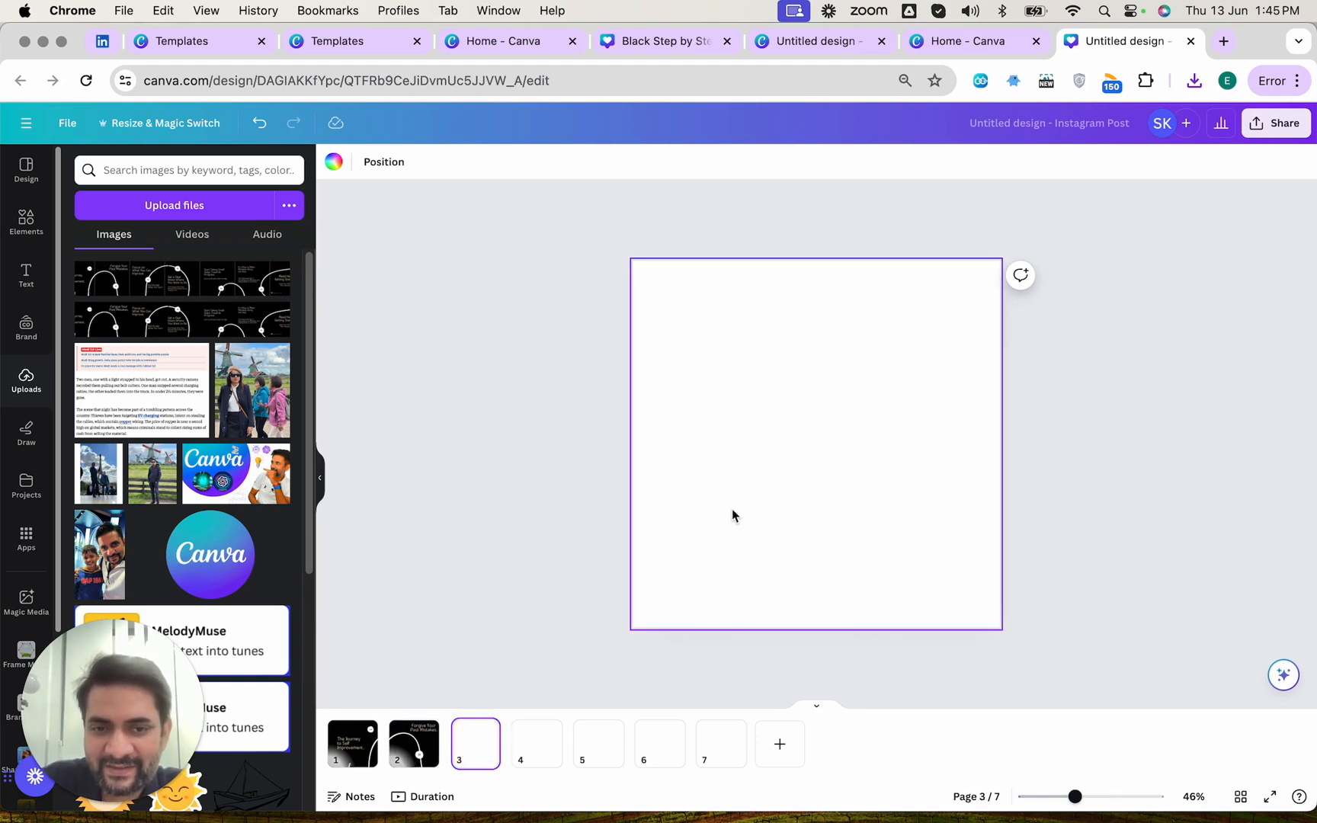
pyautogui.press('super+v')
pyautogui.moveTo(737, 507); pyautogui.dragTo(380, 503)
pyautogui.moveTo(635, 443); pyautogui.dragTo(1003, 442)
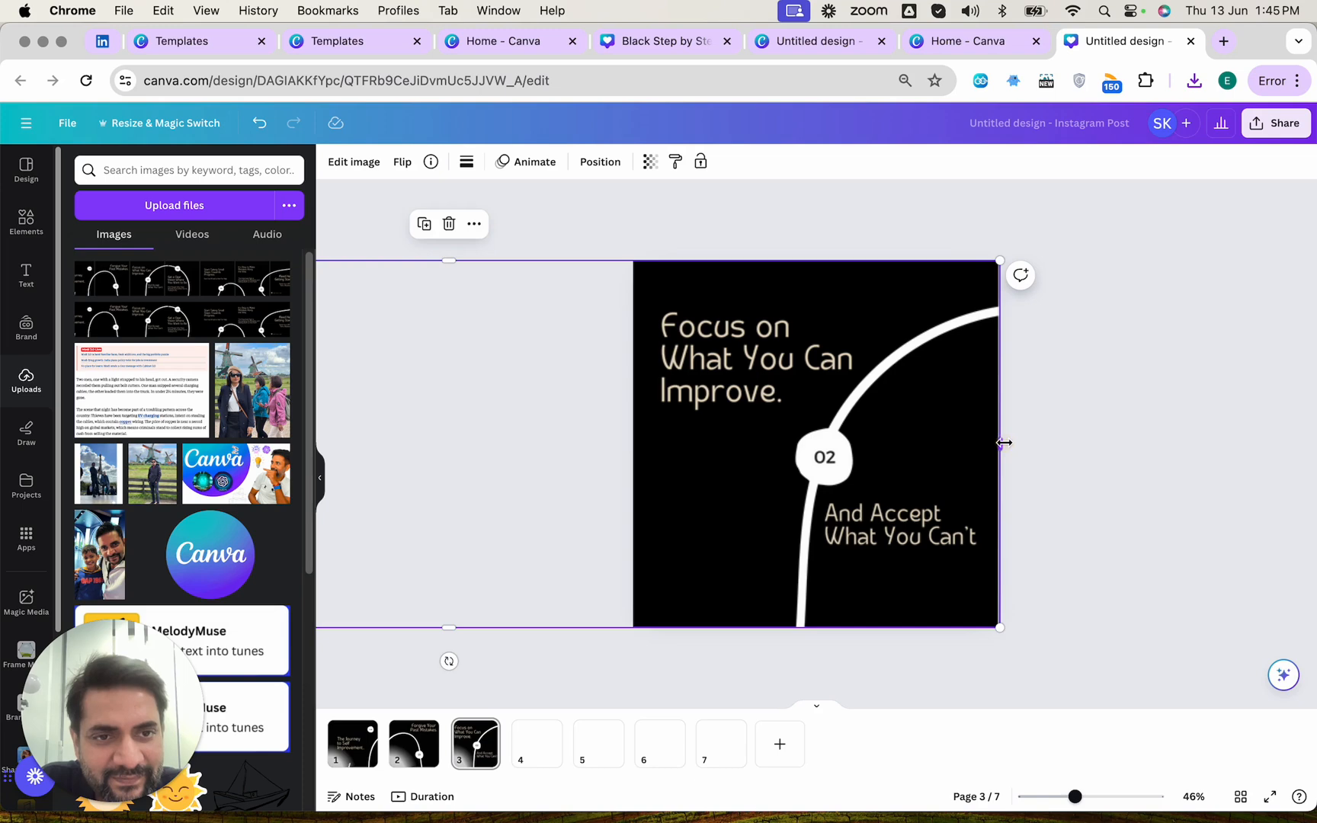
# - Copy the page 3 image to page 4, shift it left and extend its crop to show the "Get a Clear Vision" slide
pyautogui.press('super+c')
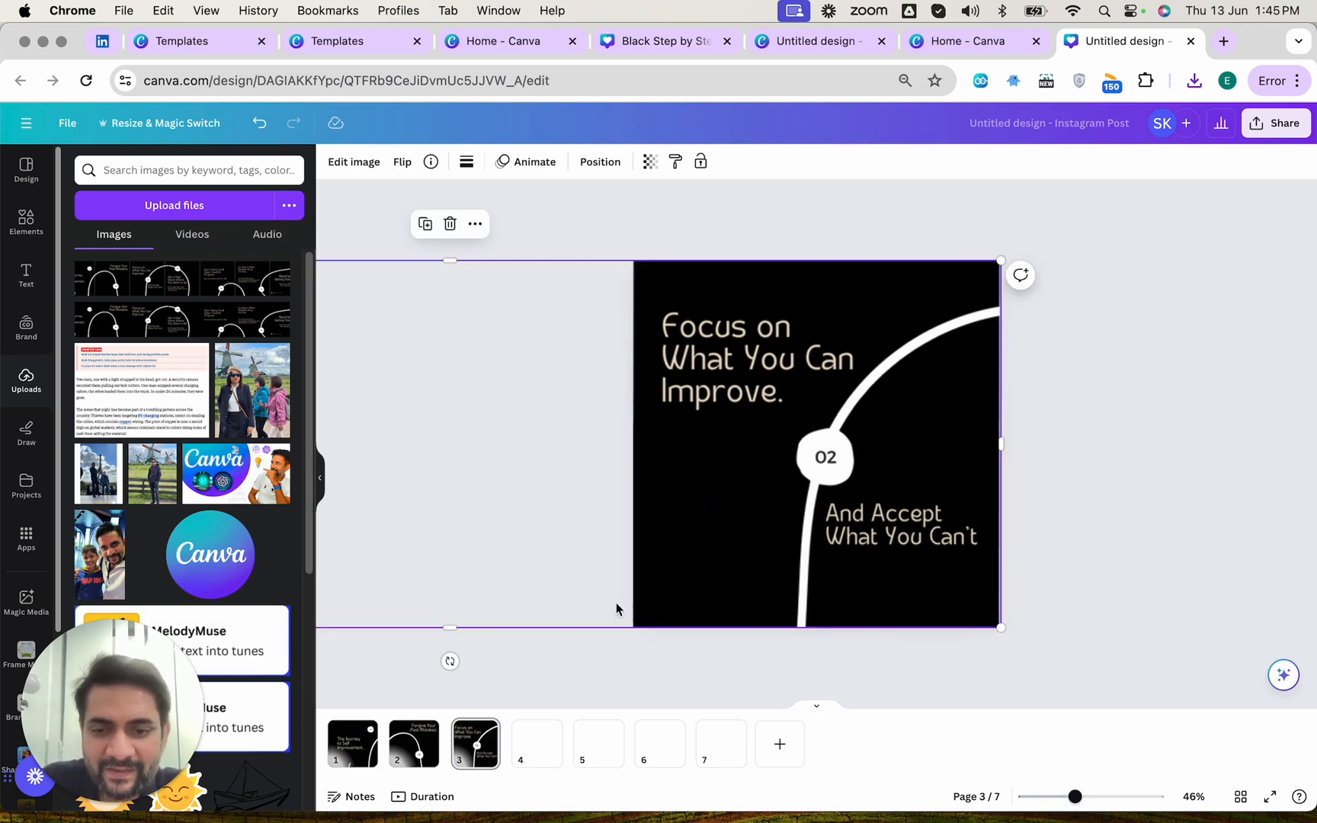
pyautogui.click(533, 755)
pyautogui.press('super+v')
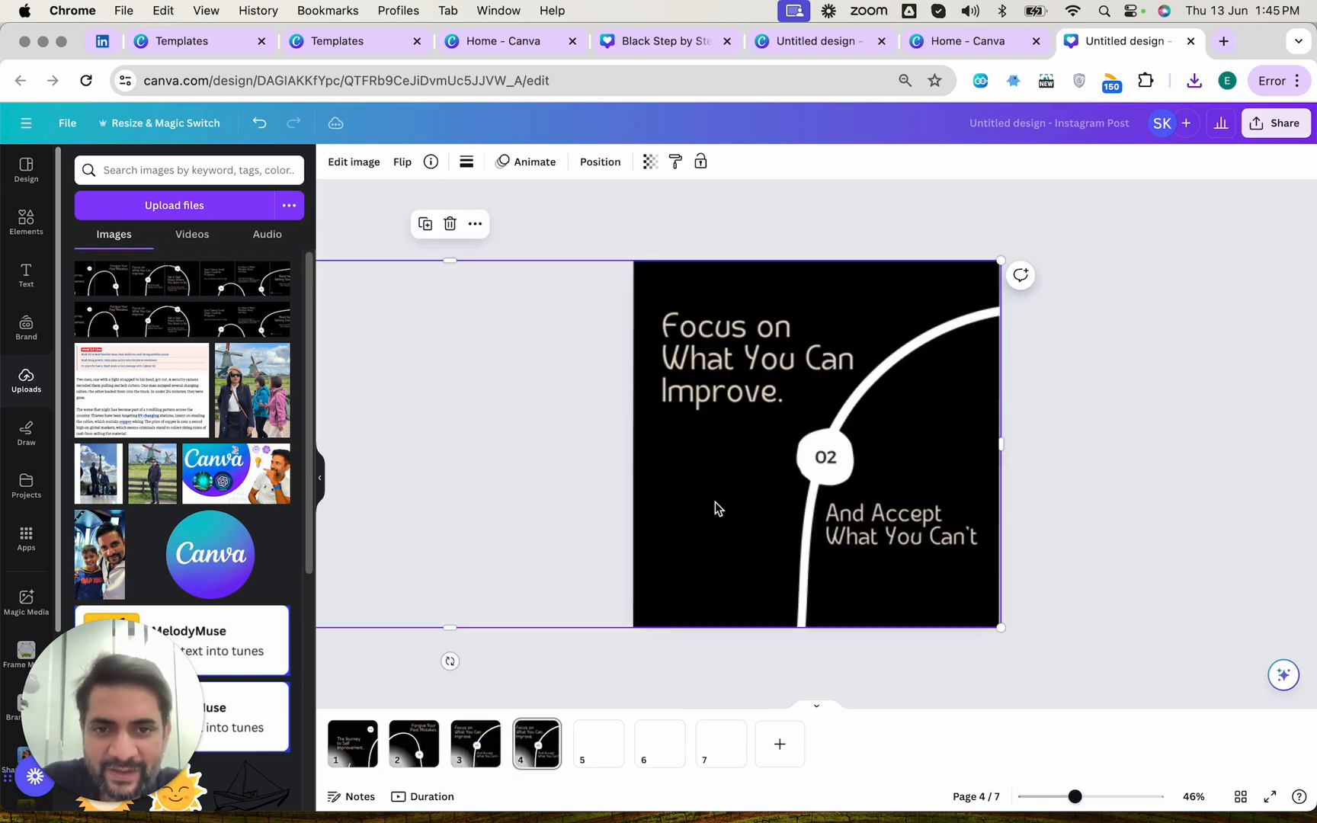
pyautogui.moveTo(715, 501); pyautogui.dragTo(344, 501)
pyautogui.moveTo(629, 444); pyautogui.dragTo(996, 445)
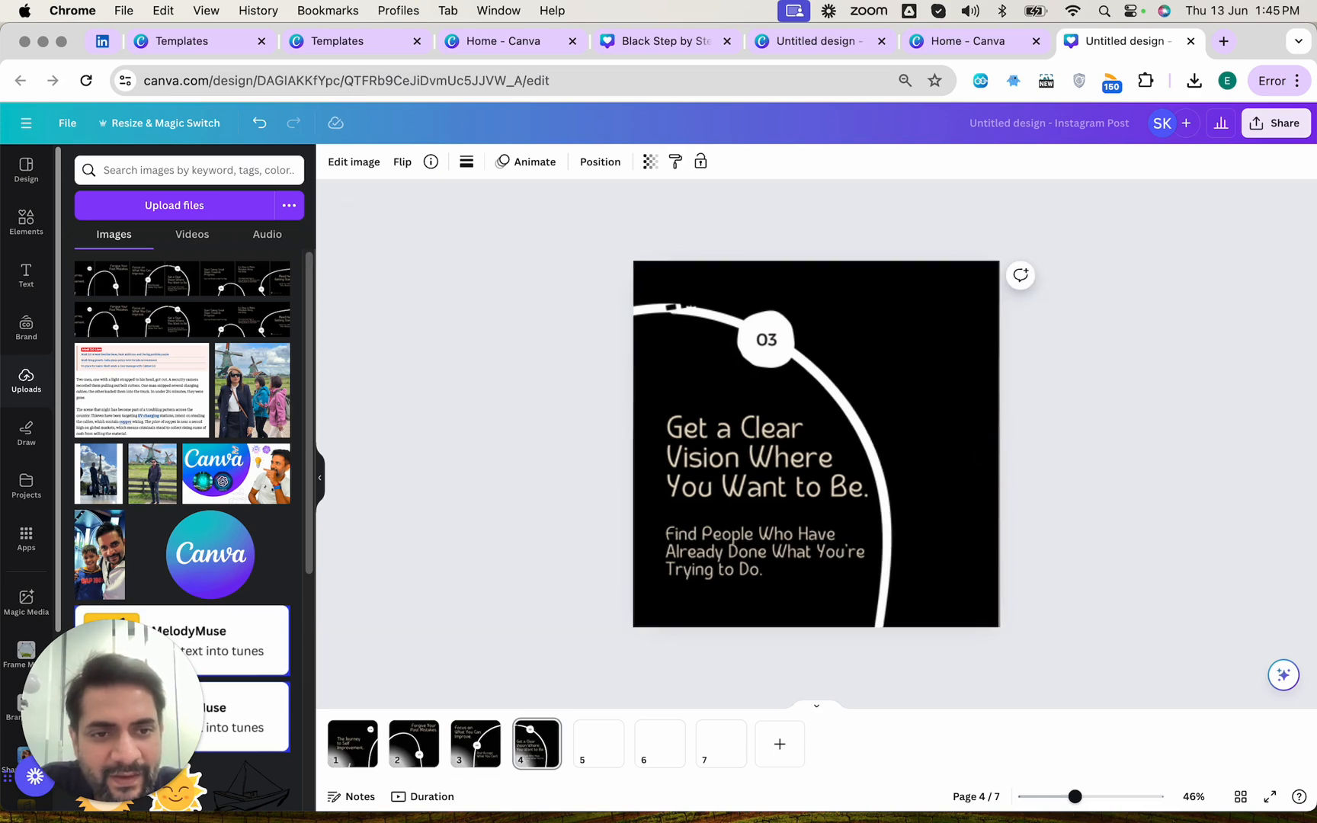
# - Paste the image onto page 5, shift it left off the page and extend its crop to show the "Start Taking Small Steps Towards Progress." slide
pyautogui.click(585, 746)
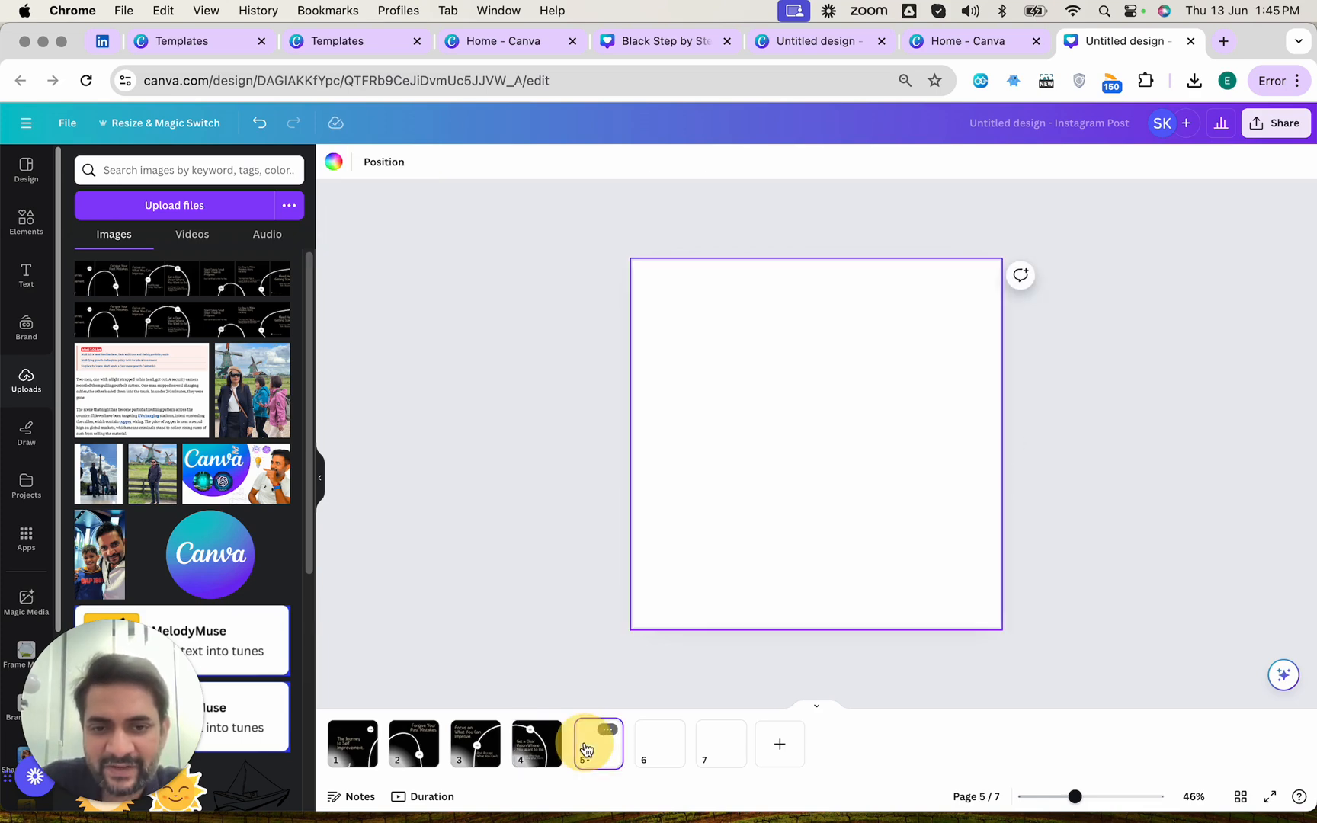
pyautogui.press('super+v')
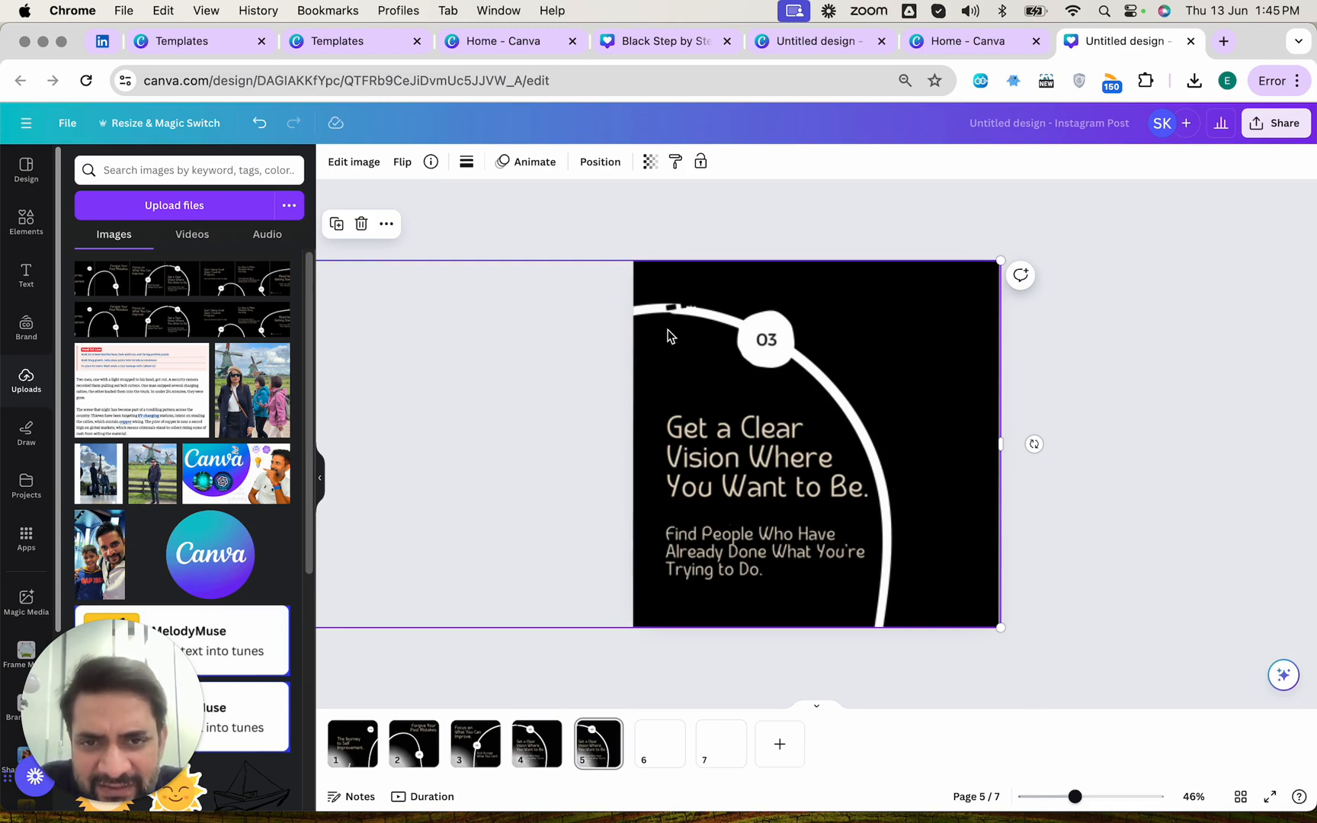
pyautogui.moveTo(610, 424); pyautogui.dragTo(355, 424)
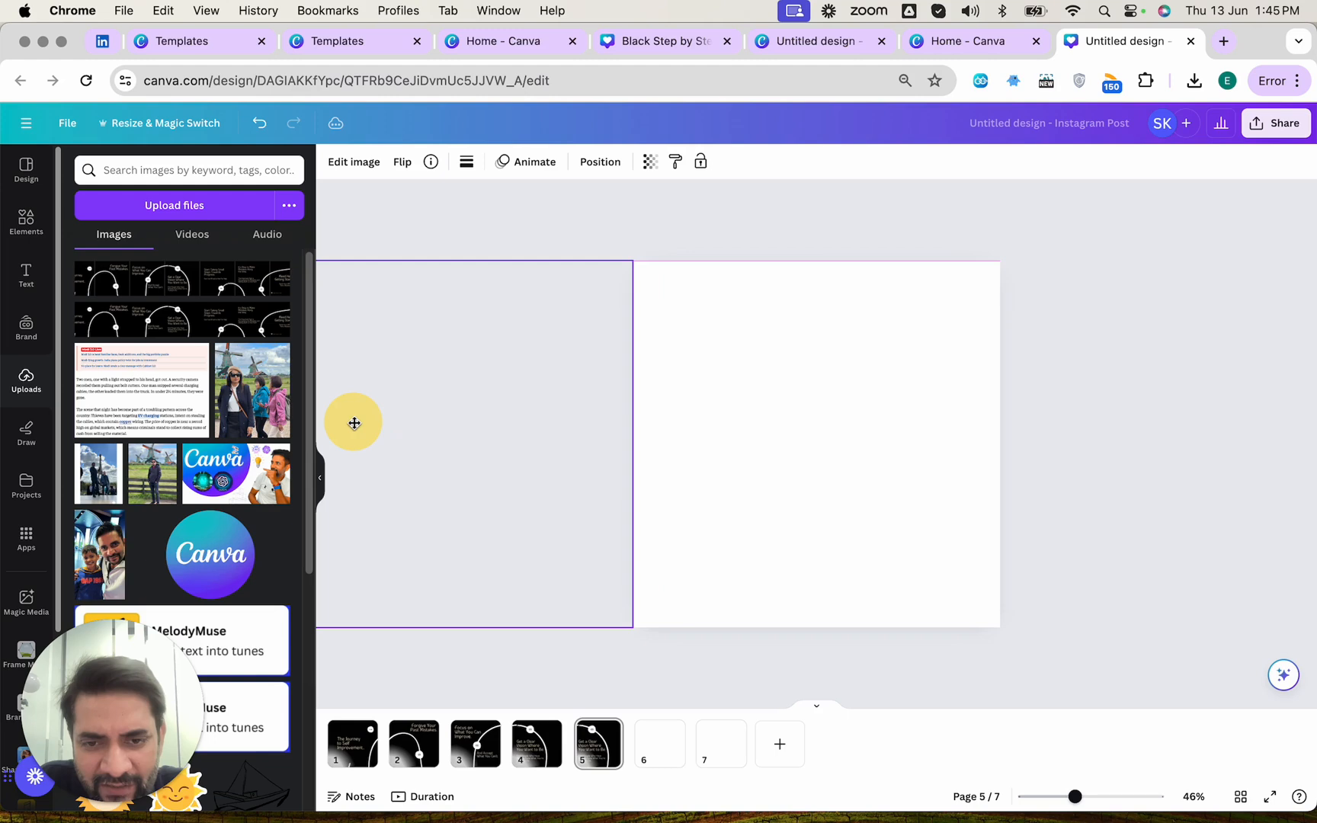
pyautogui.moveTo(640, 440); pyautogui.dragTo(1000, 466)
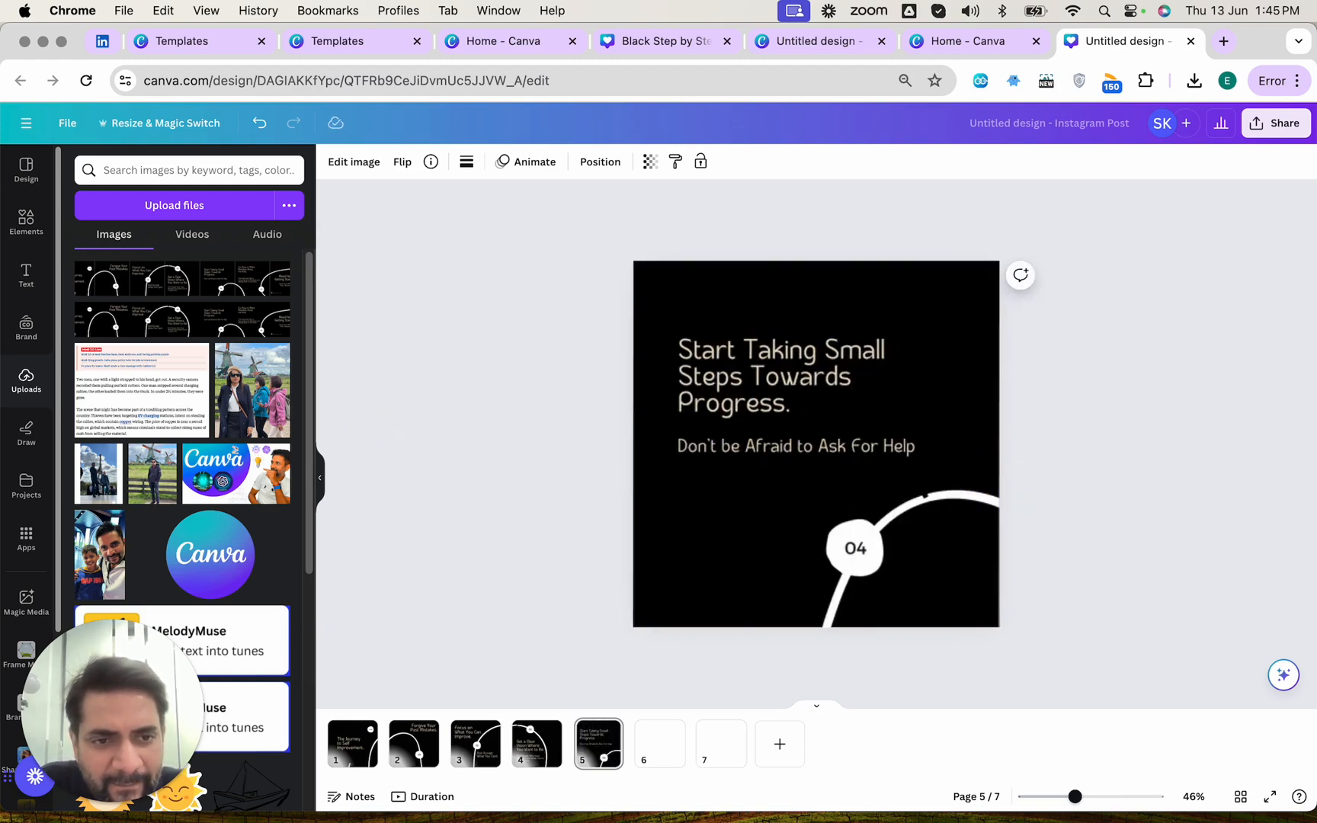
# - Copy the page 5 image to page 6
pyautogui.click(644, 747)
pyautogui.press('super+v')
pyautogui.moveTo(730, 519); pyautogui.dragTo(366, 523)
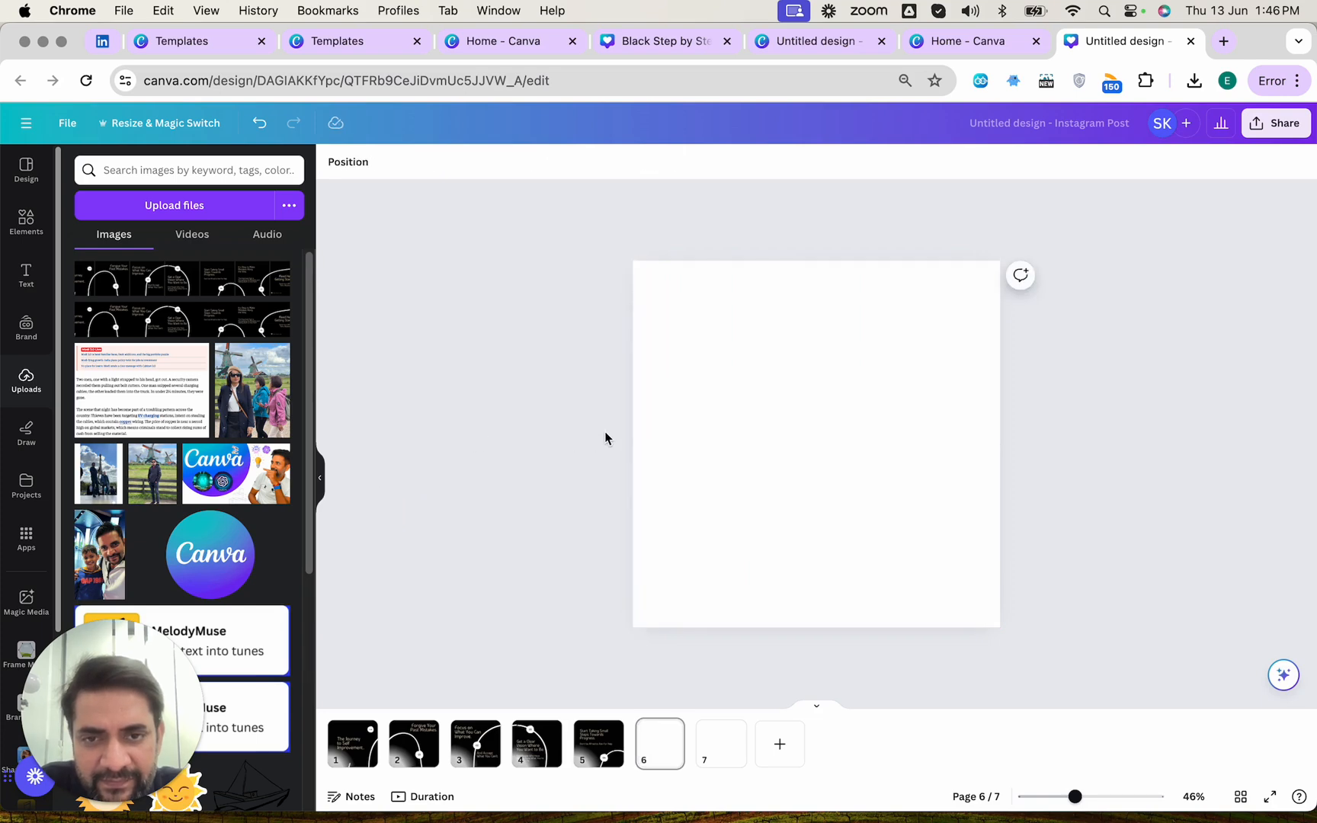
pyautogui.press('super+z')
pyautogui.click(634, 433)
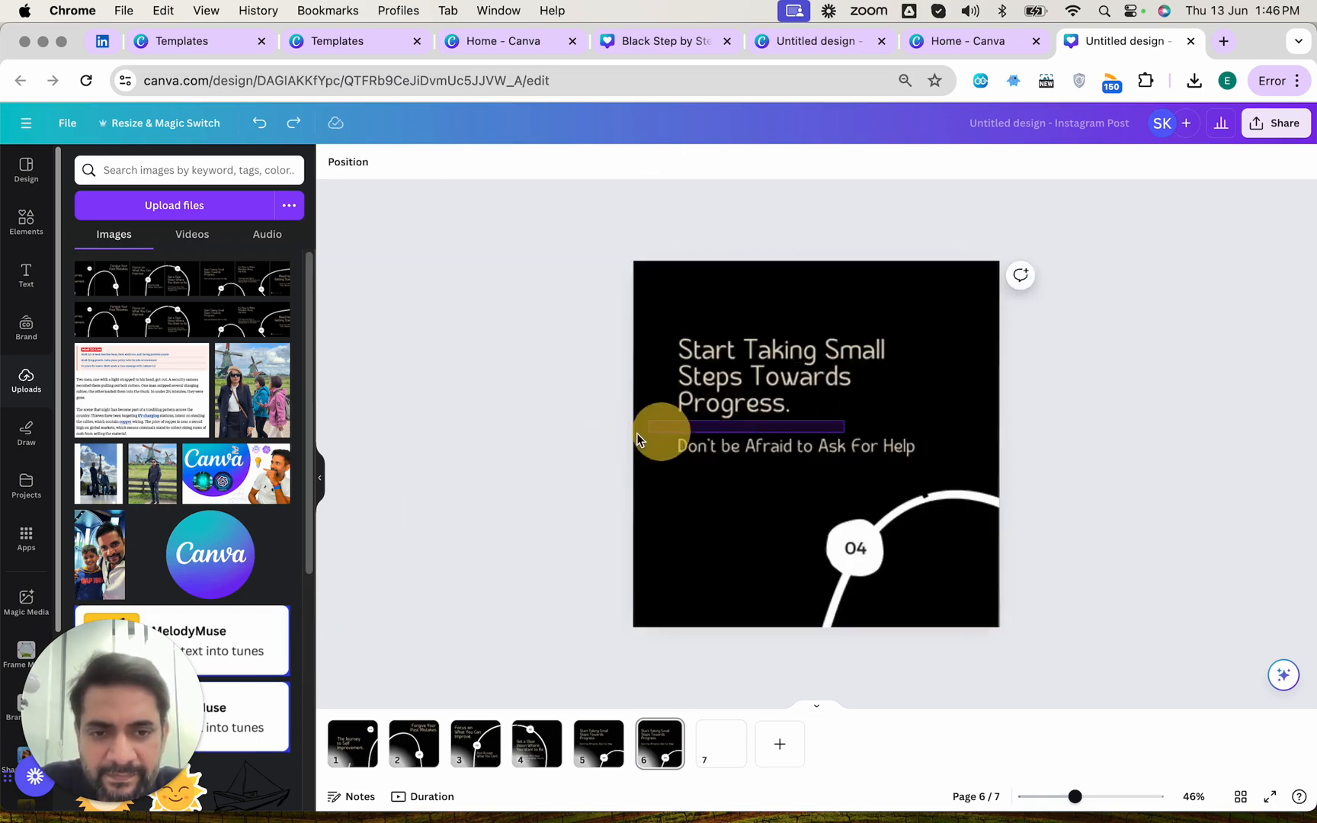
pyautogui.moveTo(744, 500); pyautogui.dragTo(411, 518)
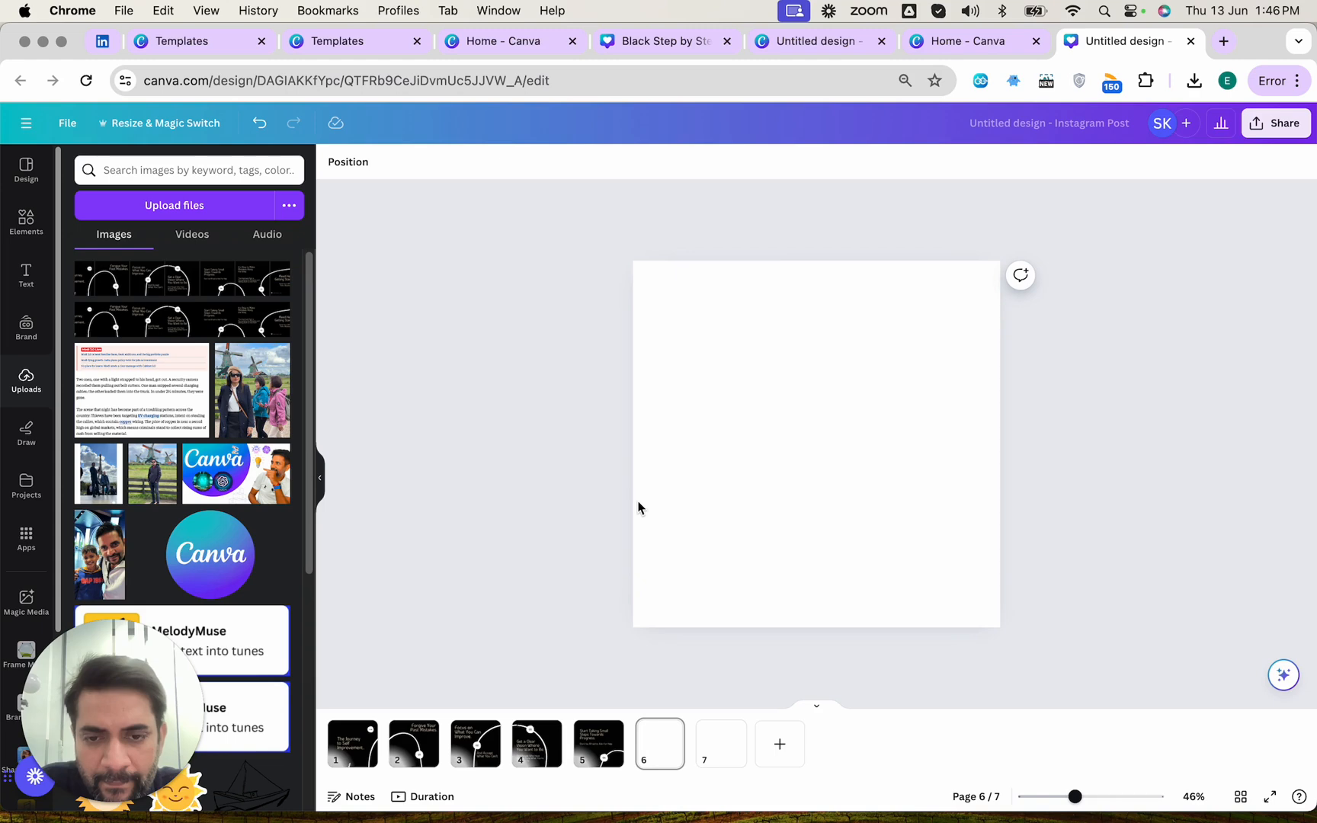
pyautogui.hotkey('ctrl', 'z')
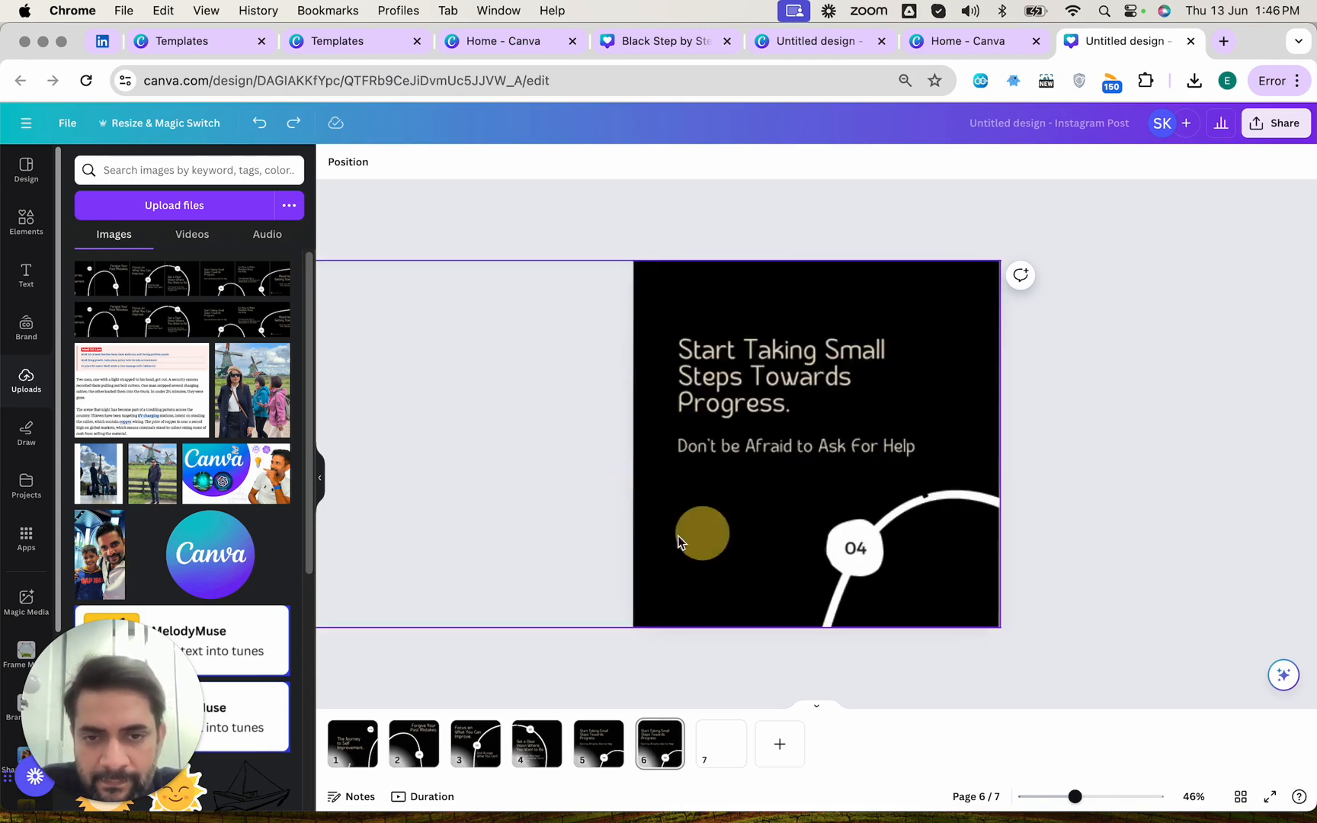
# - Shift the page 6 image left off the page and extend its crop to show the "It's Okay to Make Mistakes Along the Way." slide
pyautogui.moveTo(803, 508); pyautogui.dragTo(526, 506)
pyautogui.moveTo(673, 470); pyautogui.dragTo(999, 441)
# - Nudge the page 6 image left until the divider line is off the page, and extend its crop past the page's right edge
pyautogui.press('Left')
pyautogui.press('Left')
pyautogui.press('Left')
pyautogui.press('Left')
pyautogui.press('Left')
pyautogui.press('Left')
pyautogui.press('Left')
pyautogui.press('Left')
pyautogui.press('Left')
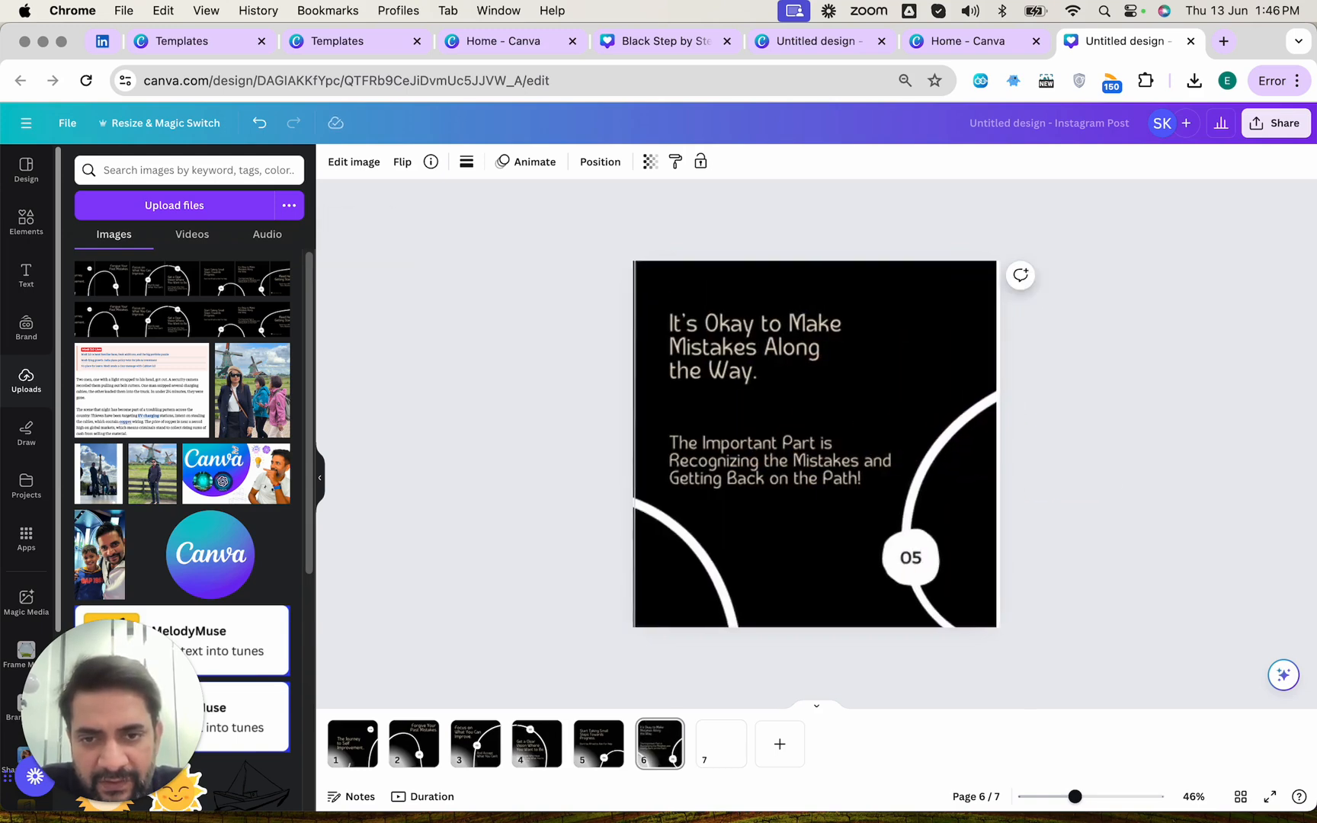
pyautogui.press('Left')
pyautogui.press('Left')
pyautogui.press('Left')
pyautogui.press('Left')
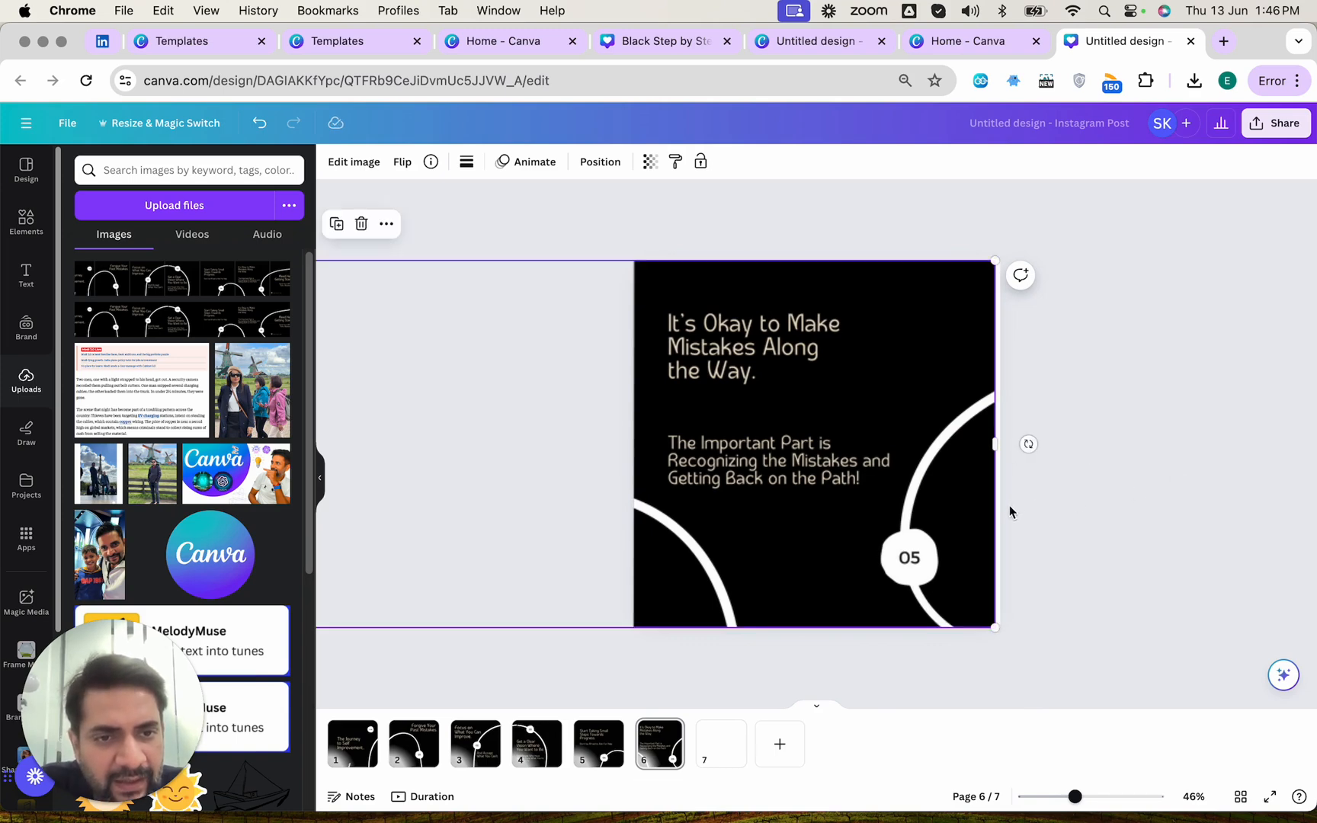
pyautogui.moveTo(999, 463); pyautogui.dragTo(1004, 457)
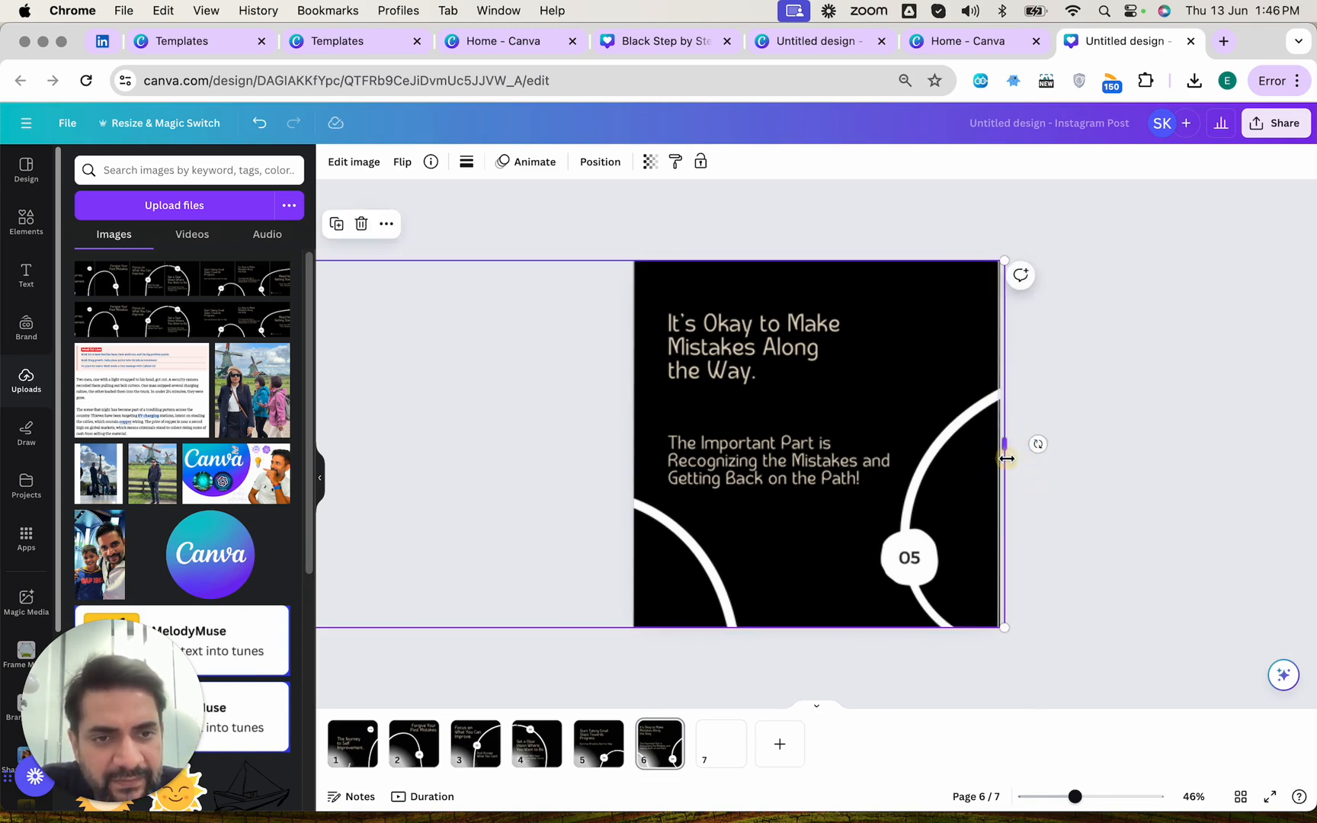